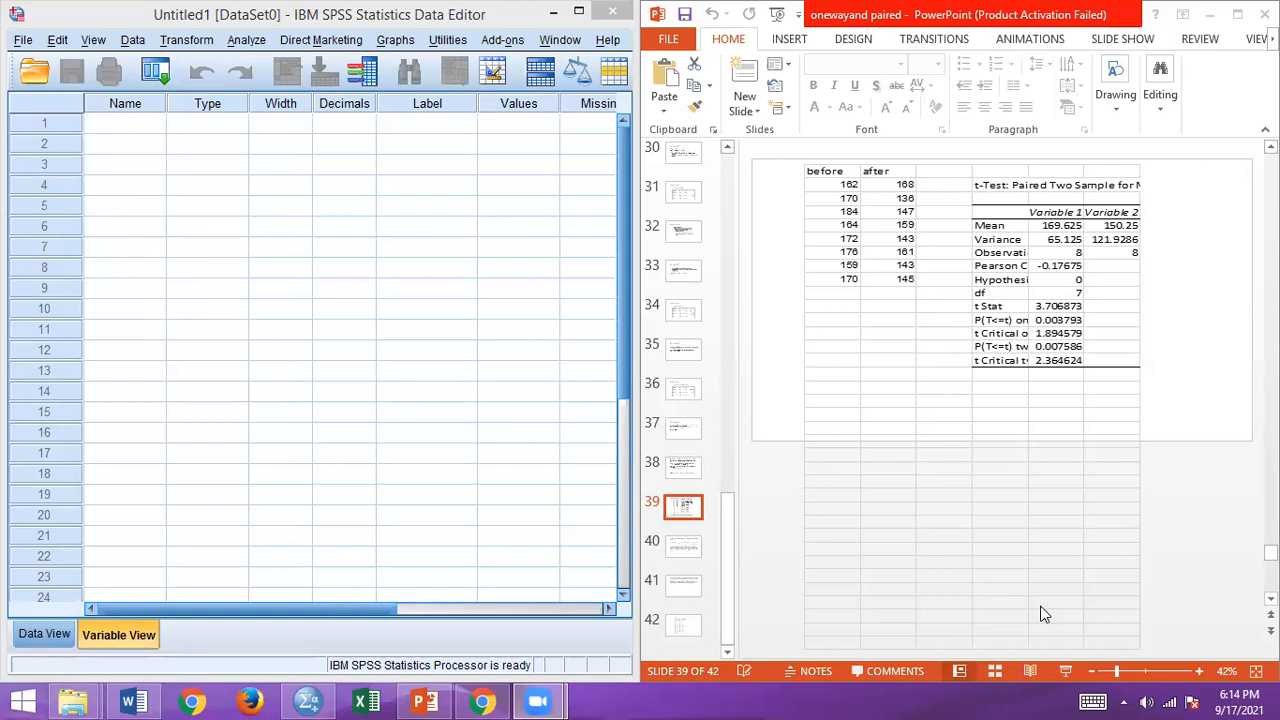
Step: Define the first variable in the dataset with the name Before, matching the slide's data table
{"action": "left_click", "coordinate": [1141, 672]}
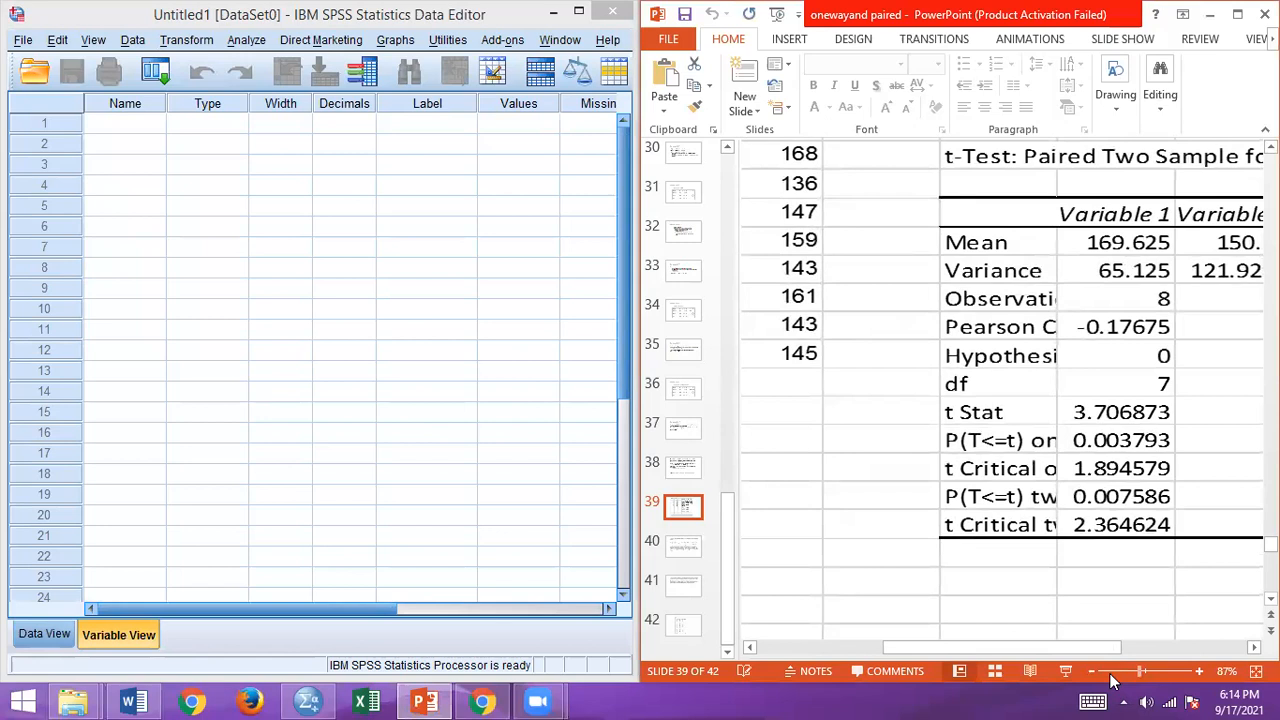
{"action": "left_click_drag", "start_coordinate": [951, 652], "coordinate": [874, 650]}
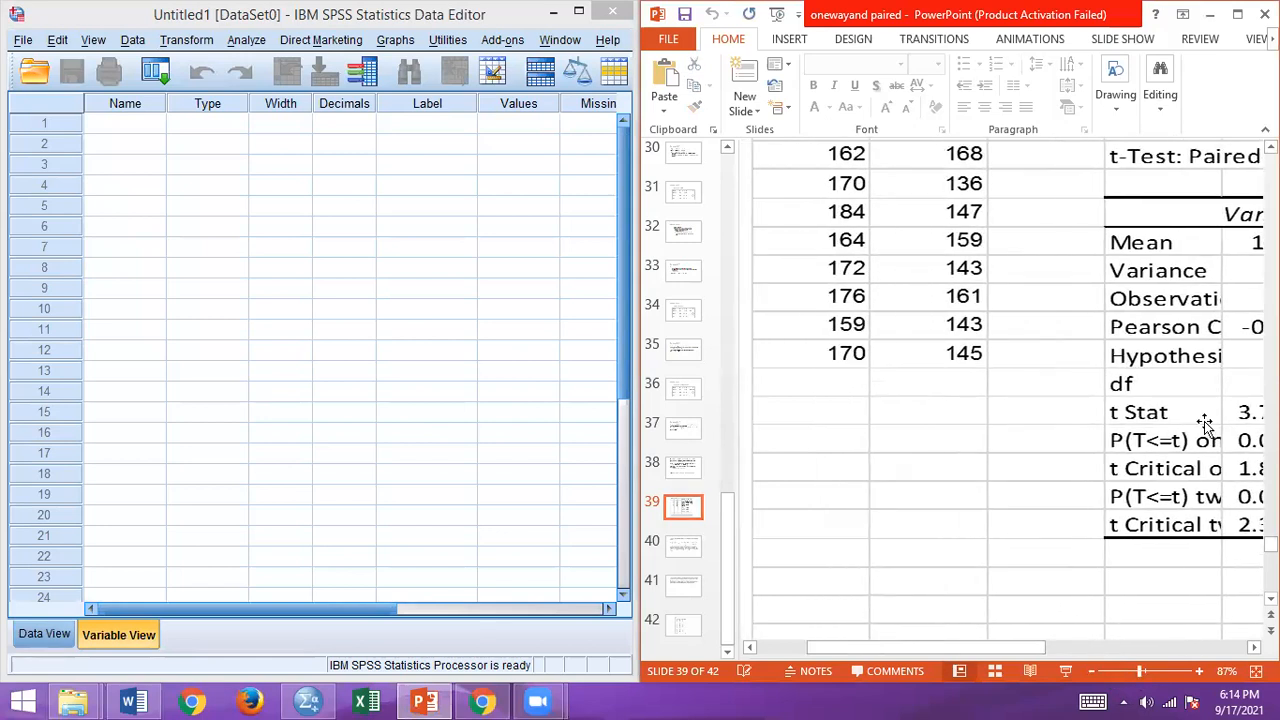
{"action": "scroll", "coordinate": [1008, 390], "scroll_direction": "up", "scroll_amount": 1}
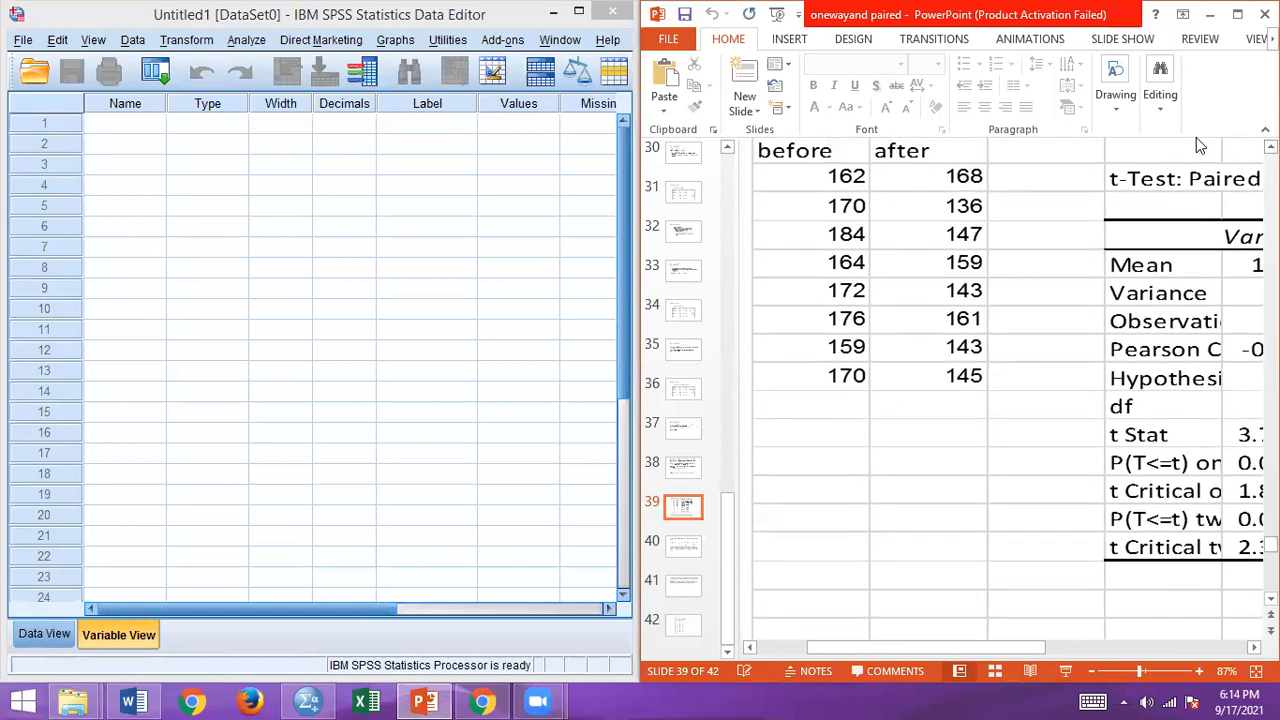
{"action": "left_click", "coordinate": [120, 118]}
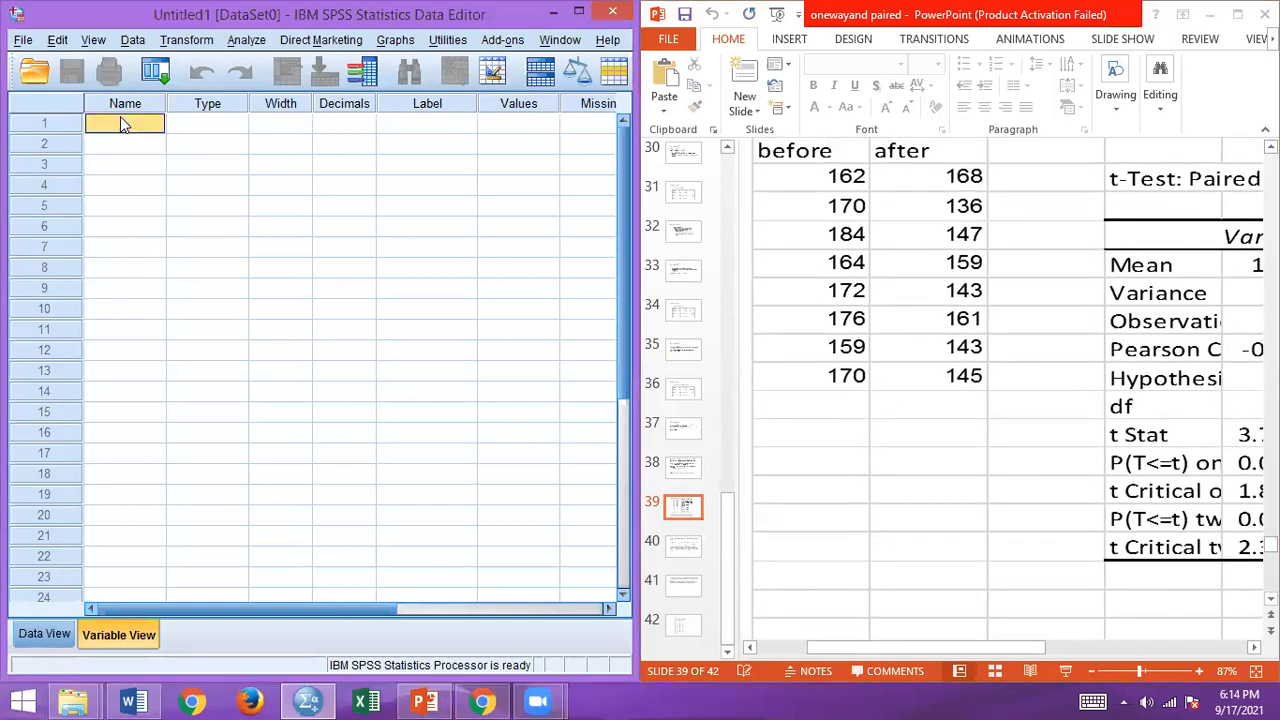
{"action": "type", "text": "Before"}
{"action": "key", "text": "Tab"}
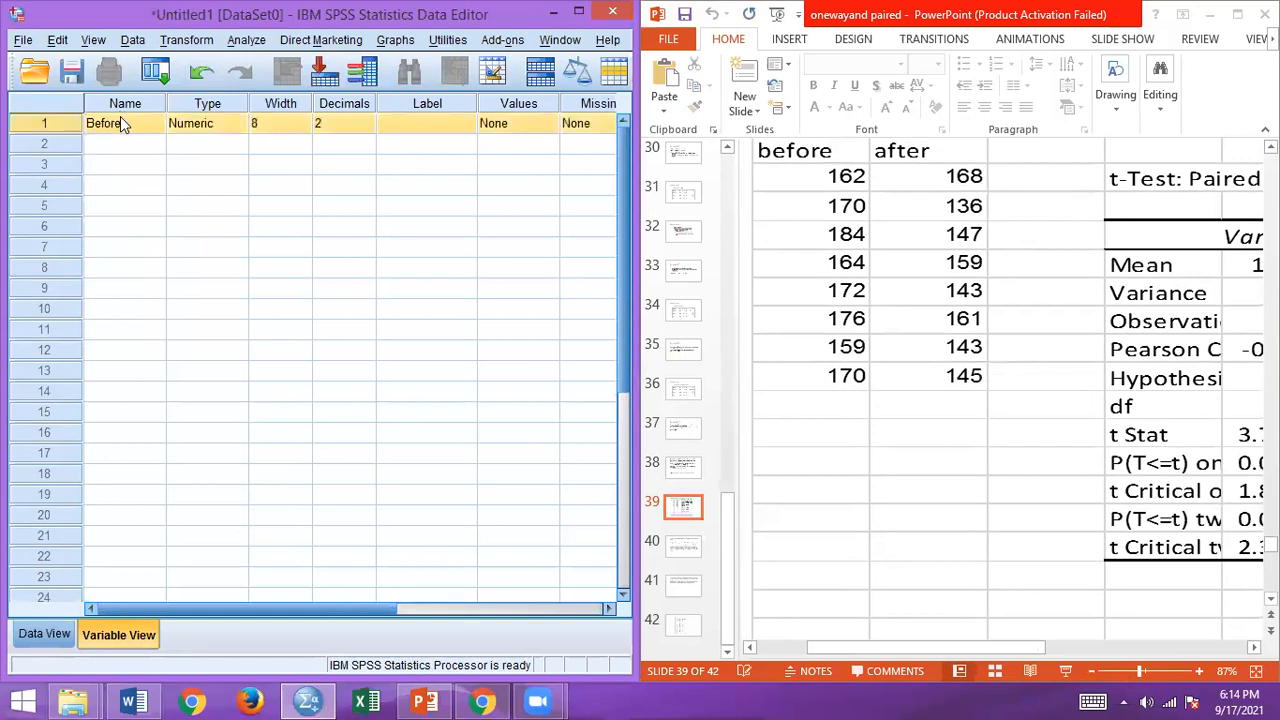
Step: Set the Before variable's width to 3 and its decimals to 0
{"action": "left_click", "coordinate": [295, 128]}
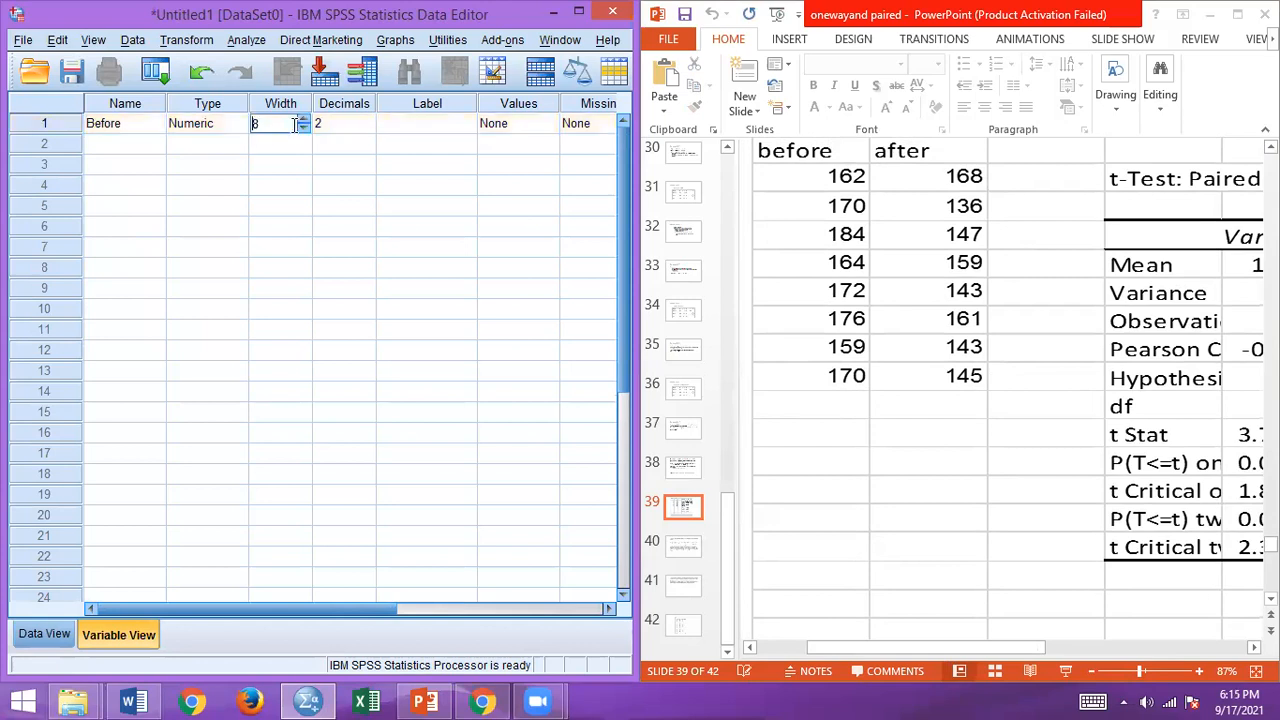
{"action": "left_click", "coordinate": [303, 128]}
{"action": "left_click", "coordinate": [303, 128]}
{"action": "left_click", "coordinate": [303, 127]}
{"action": "left_click", "coordinate": [303, 127]}
{"action": "left_click", "coordinate": [303, 127]}
{"action": "left_click", "coordinate": [350, 131]}
{"action": "left_click", "coordinate": [367, 128]}
{"action": "left_click", "coordinate": [367, 128]}
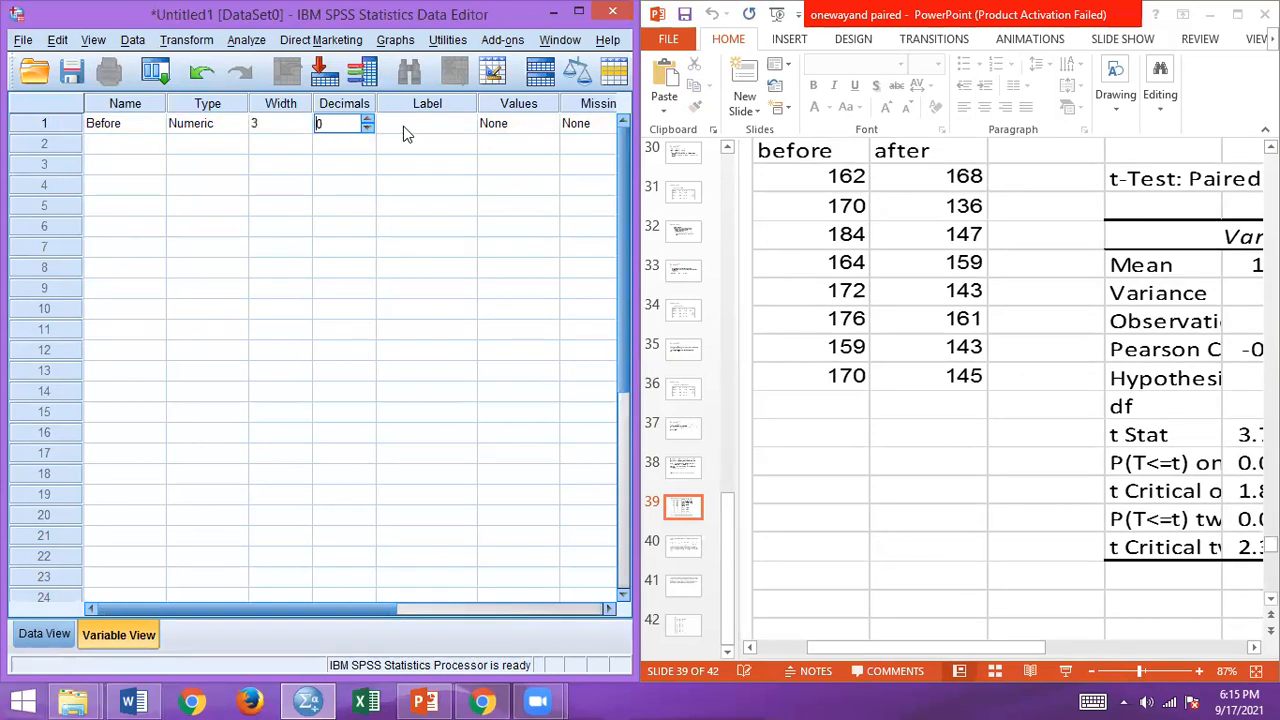
Step: Review the Before variable's remaining attributes, from its label through to its role
{"action": "left_click", "coordinate": [455, 130]}
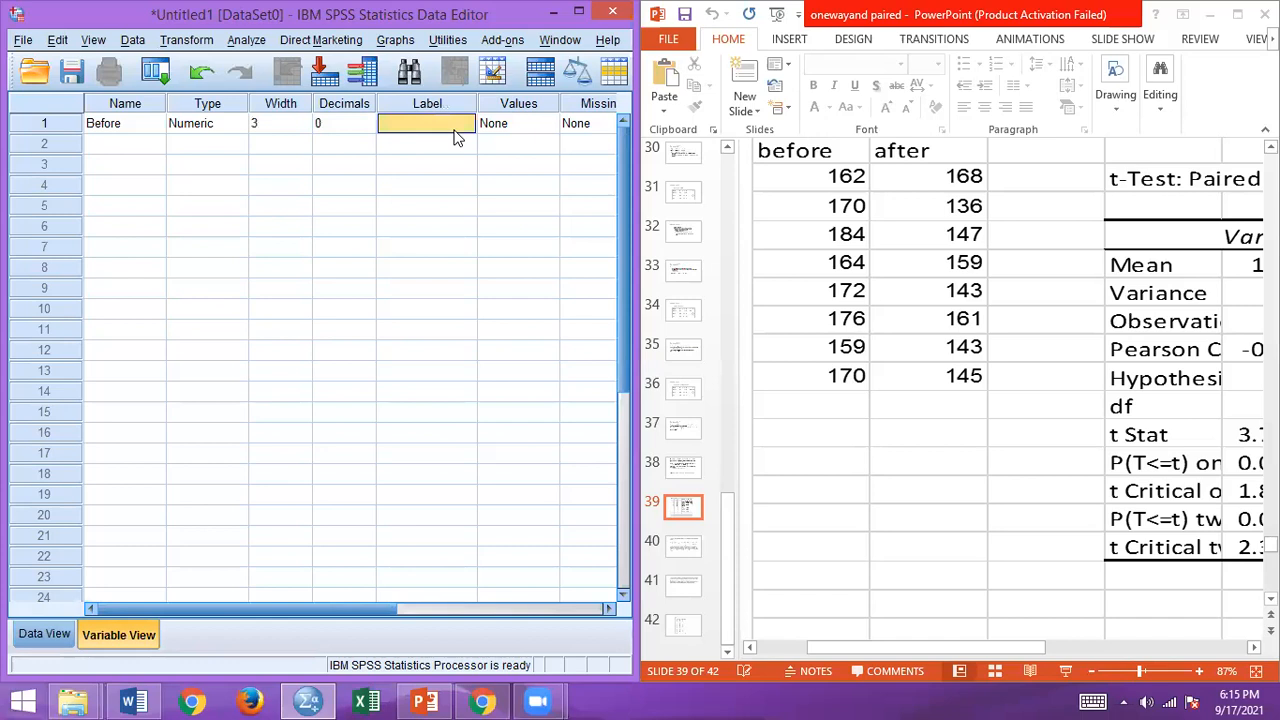
{"action": "key", "text": "Tab"}
{"action": "key", "text": "Tab"}
{"action": "key", "text": "Tab"}
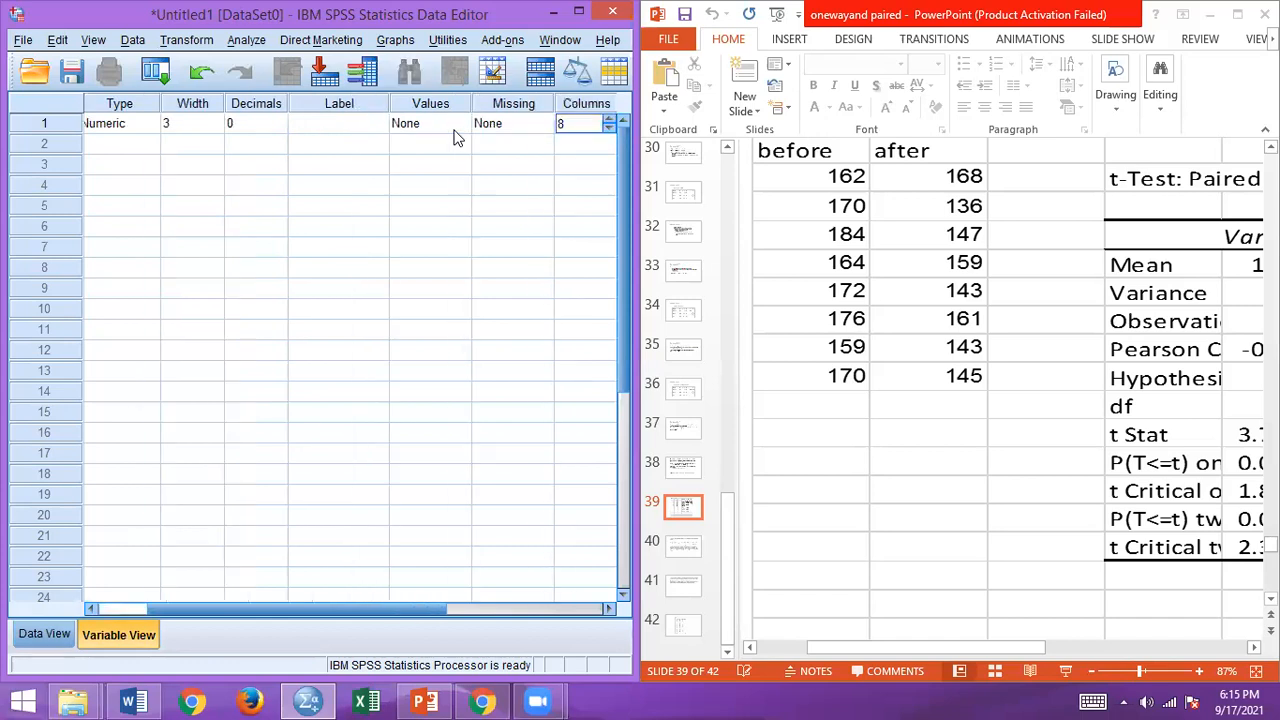
{"action": "key", "text": "Tab"}
{"action": "key", "text": "Tab"}
{"action": "key", "text": "Tab"}
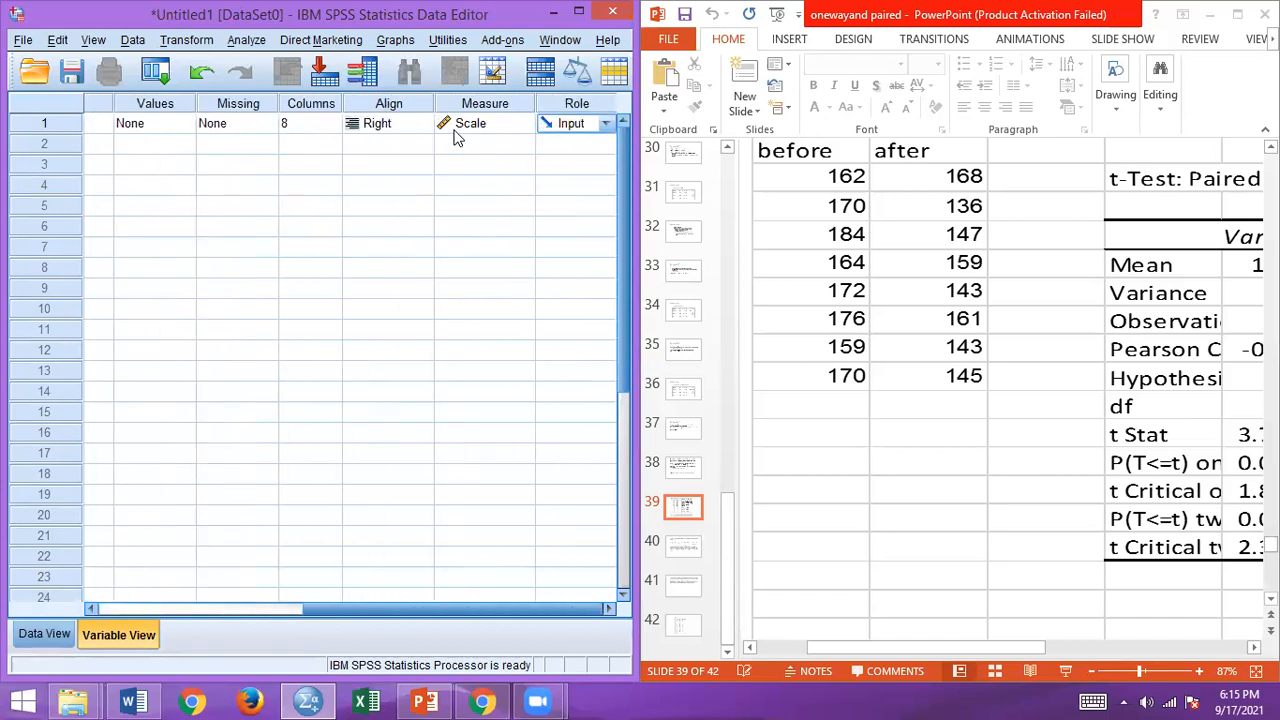
{"action": "key", "text": "shift+Tab"}
{"action": "key", "text": "shift+Tab"}
{"action": "key", "text": "shift+Tab"}
{"action": "key", "text": "shift+Tab"}
{"action": "key", "text": "shift+Tab"}
{"action": "key", "text": "shift+Tab"}
{"action": "key", "text": "shift+Tab"}
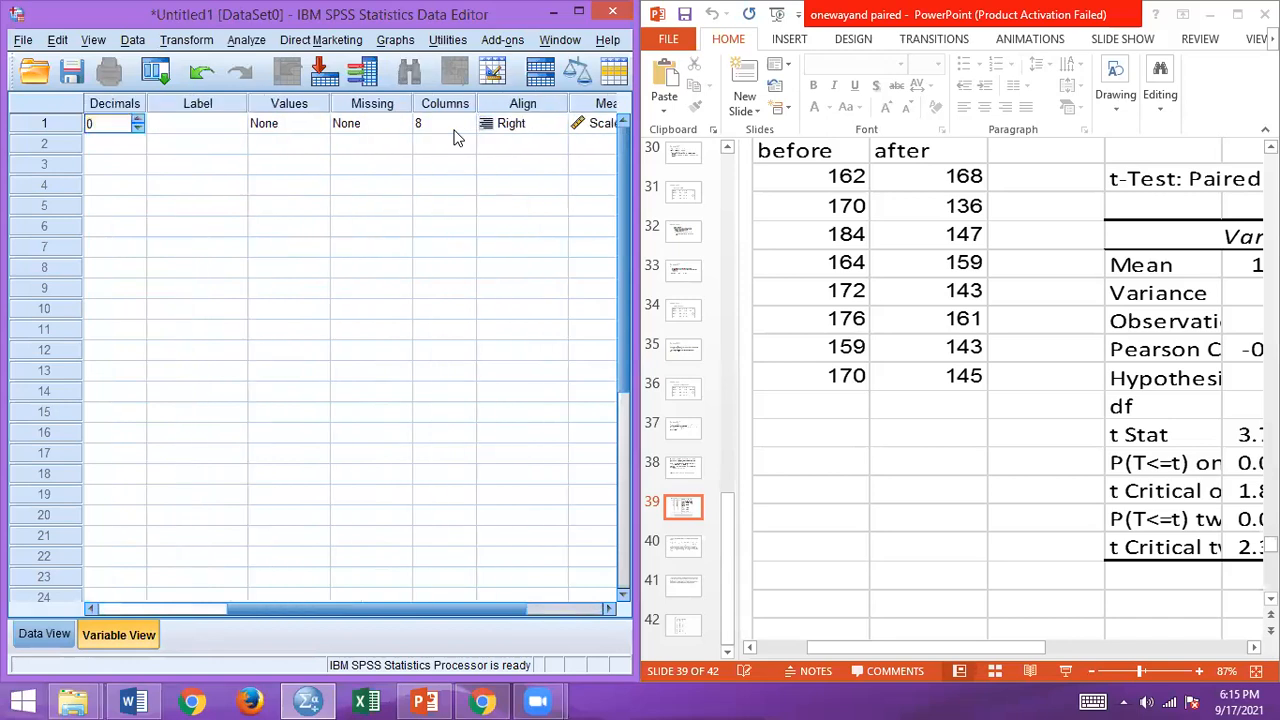
{"action": "key", "text": "shift+Tab"}
{"action": "key", "text": "shift+Tab"}
{"action": "key", "text": "shift+Tab"}
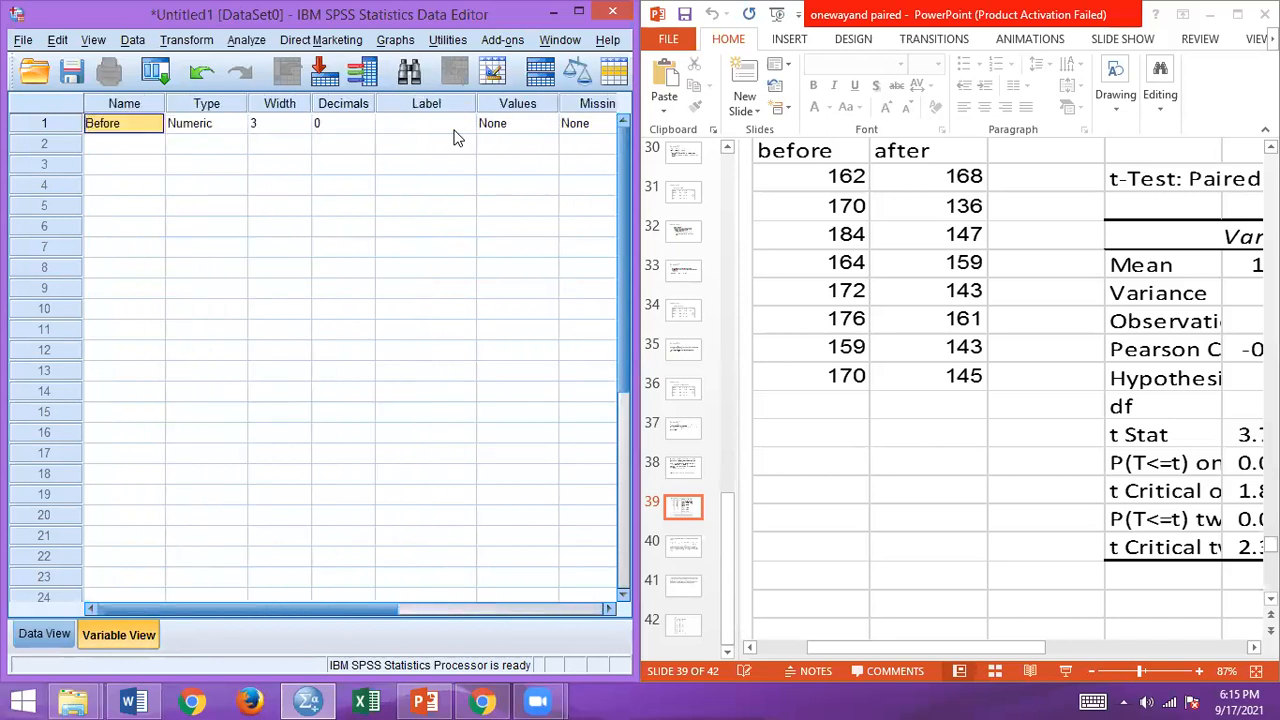
Step: Define a second variable named After directly below Before
{"action": "key", "text": "Down"}
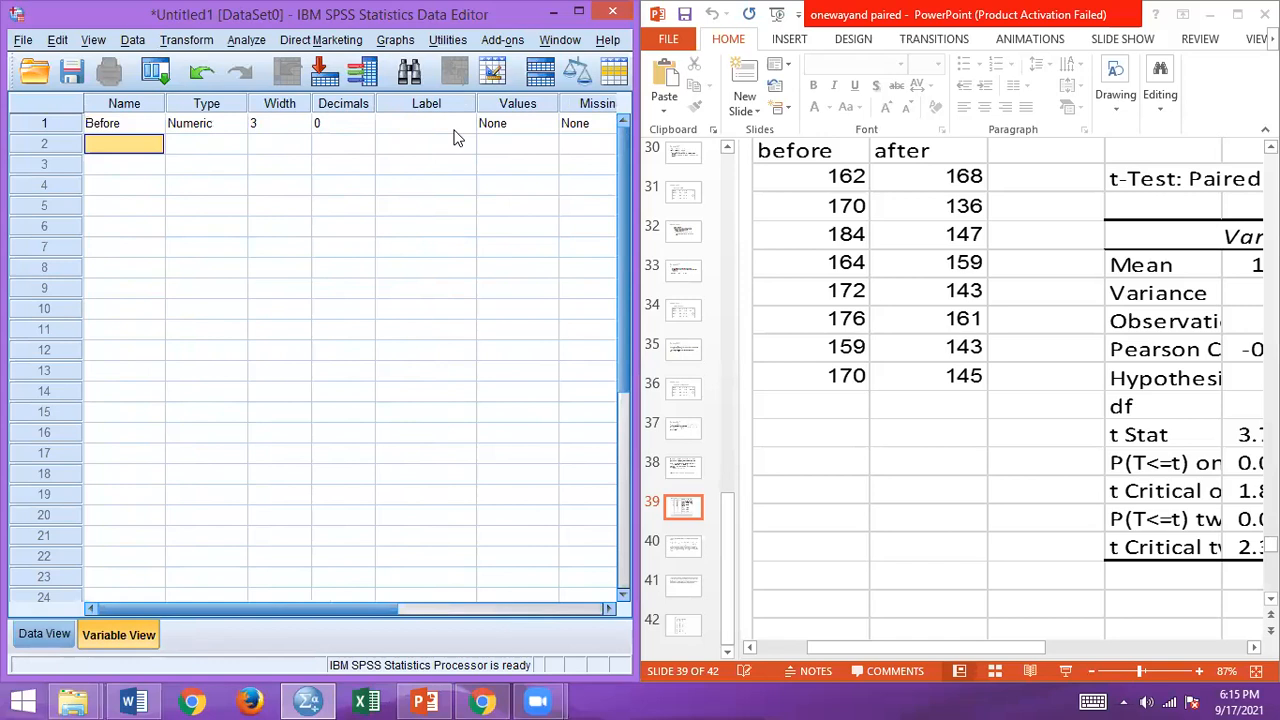
{"action": "type", "text": "After"}
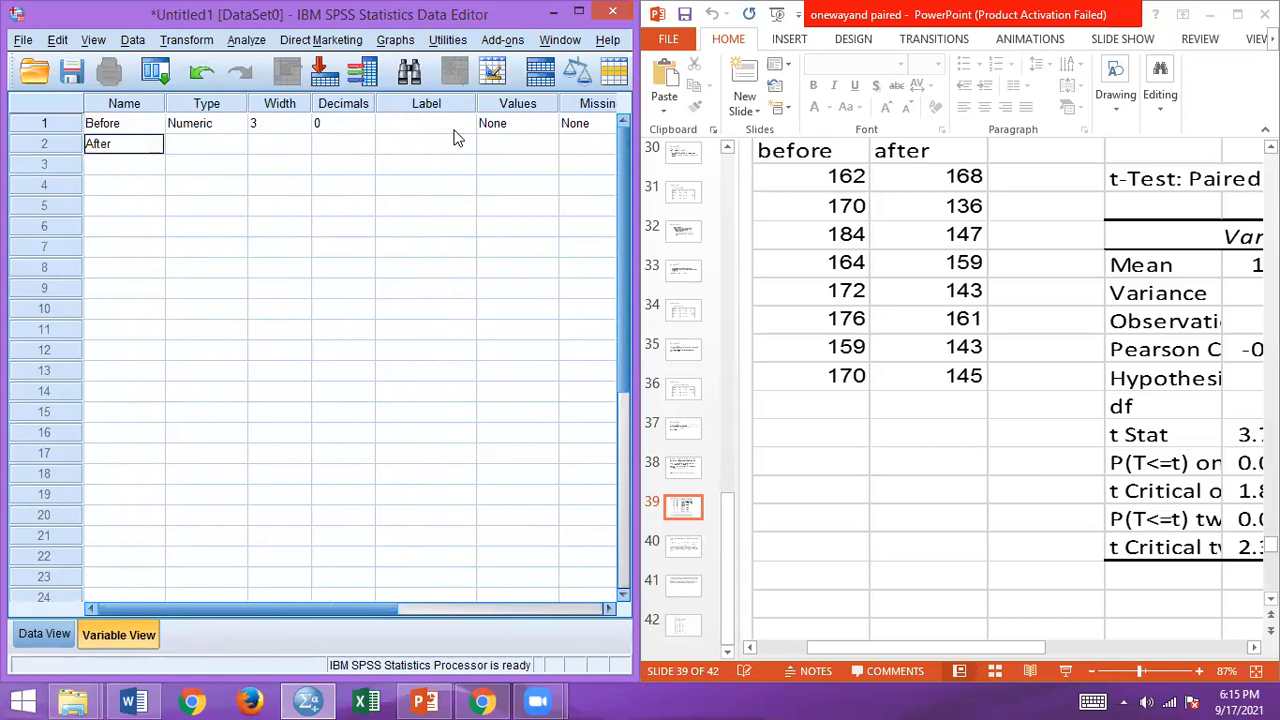
{"action": "key", "text": "Return"}
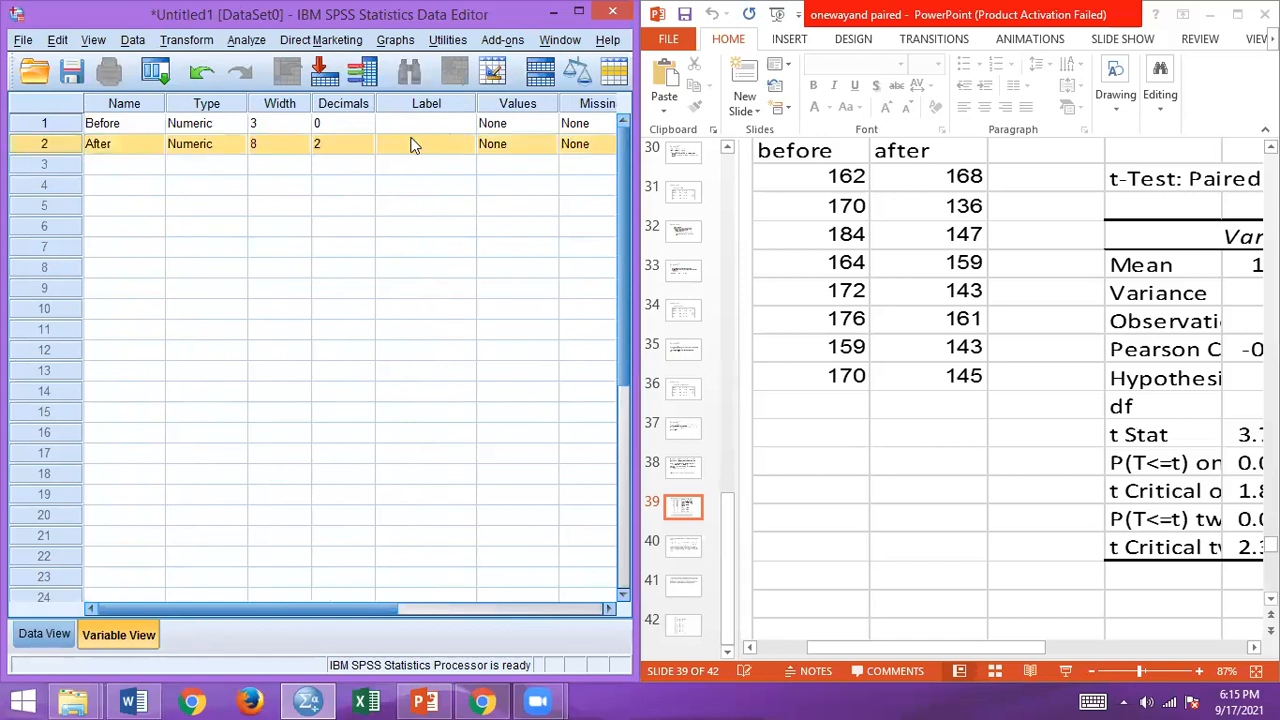
Step: Set the After variable's width to 3 and its decimals to 0
{"action": "left_click", "coordinate": [290, 148]}
{"action": "left_click", "coordinate": [304, 148]}
{"action": "left_click", "coordinate": [304, 148]}
{"action": "left_click", "coordinate": [304, 148]}
{"action": "left_click", "coordinate": [304, 148]}
{"action": "left_click", "coordinate": [304, 148]}
{"action": "left_click", "coordinate": [343, 146]}
{"action": "left_click", "coordinate": [367, 151]}
{"action": "left_click", "coordinate": [367, 151]}
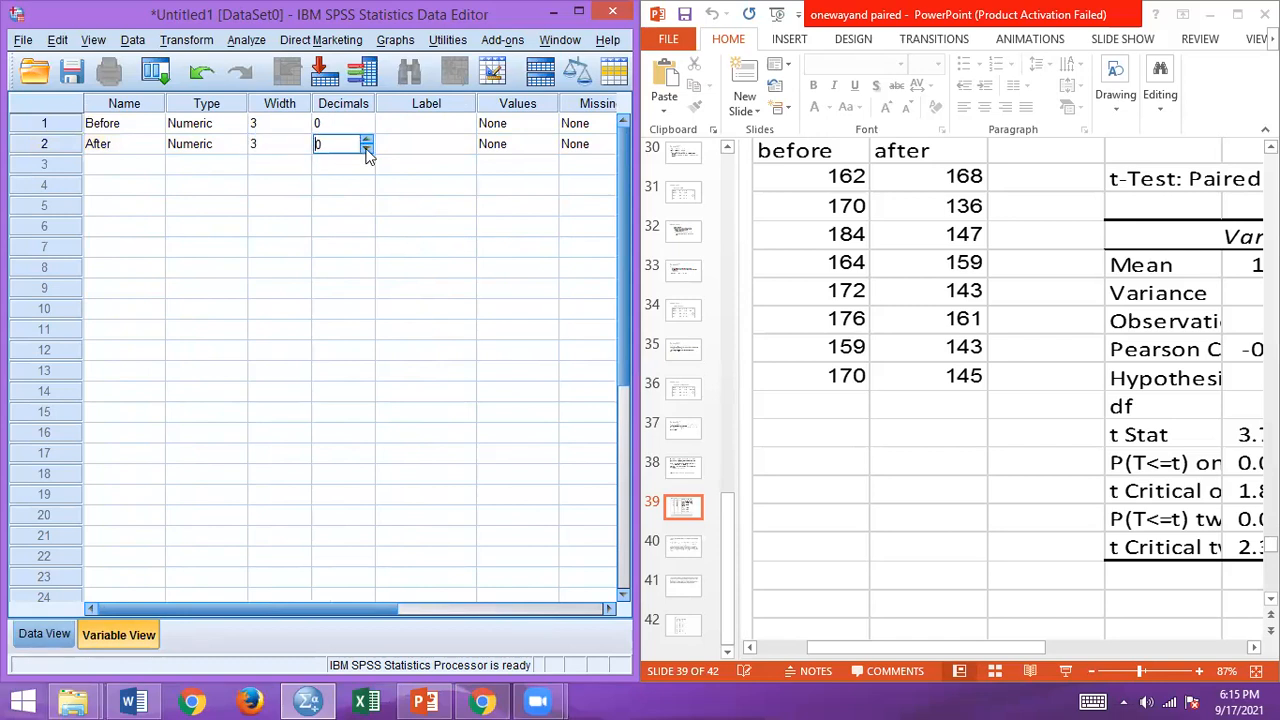
Step: Enter the Before data for cases 1 to 8: 162, 170, 184, 164, 172, 176, 159 and 170
{"action": "left_click", "coordinate": [45, 632]}
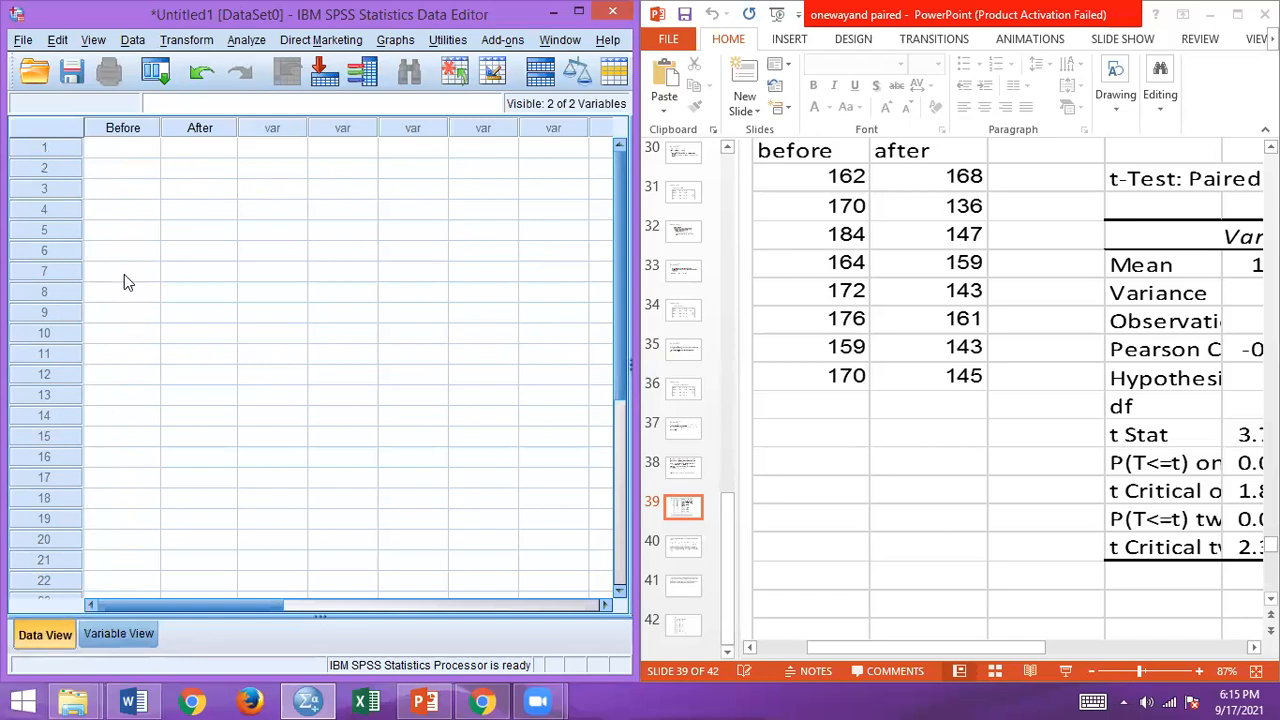
{"action": "left_click_drag", "start_coordinate": [124, 272], "coordinate": [124, 209]}
{"action": "left_click", "coordinate": [138, 150]}
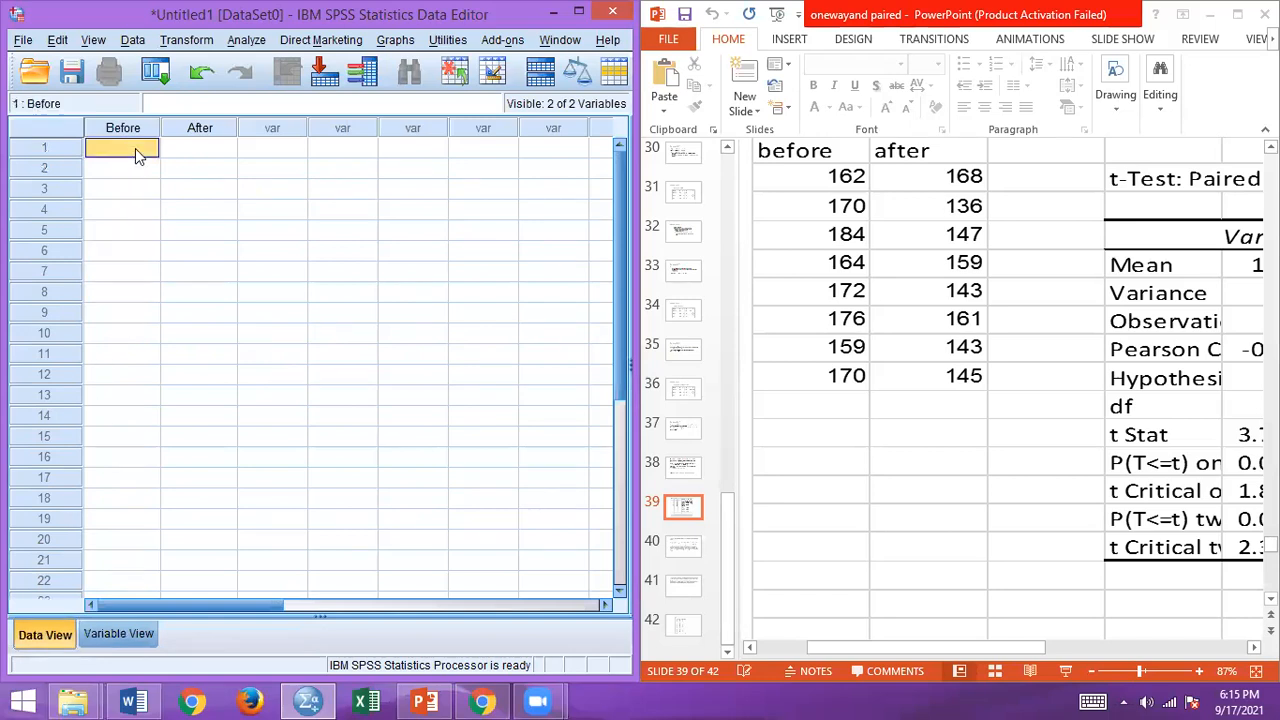
{"action": "type", "text": "162"}
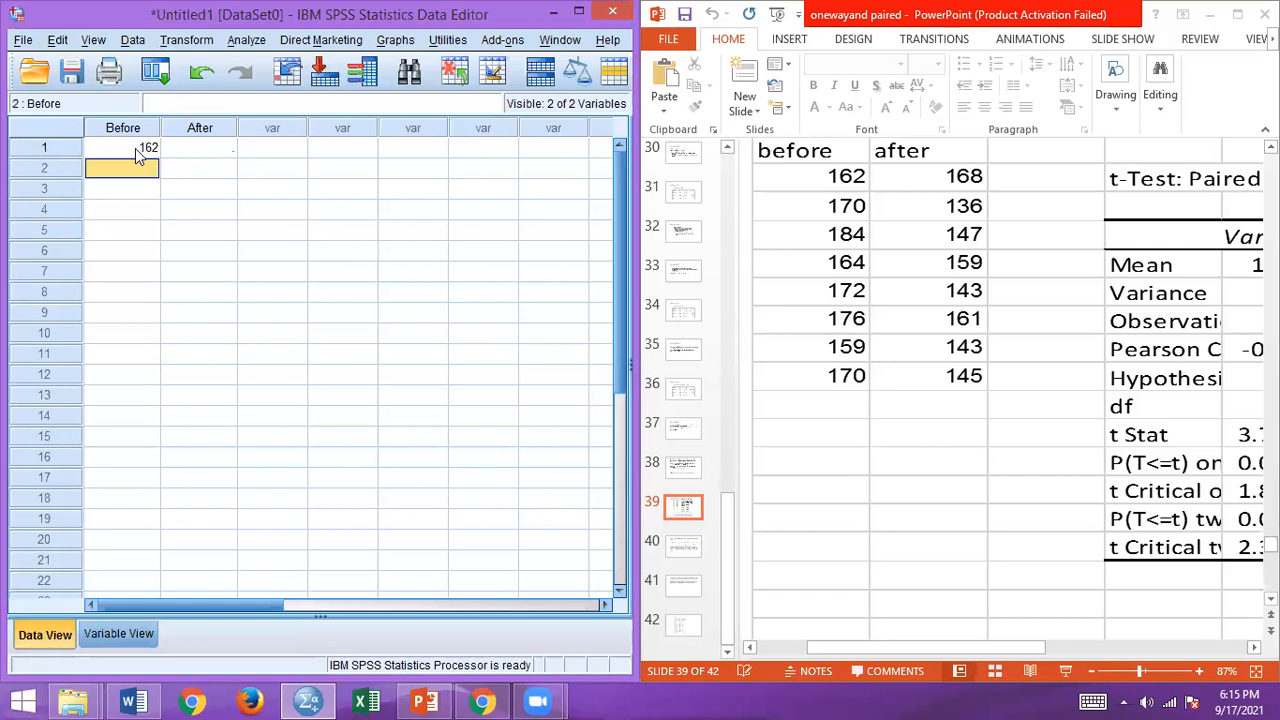
{"action": "key", "text": "Return"}
{"action": "type", "text": "170"}
{"action": "key", "text": "Return"}
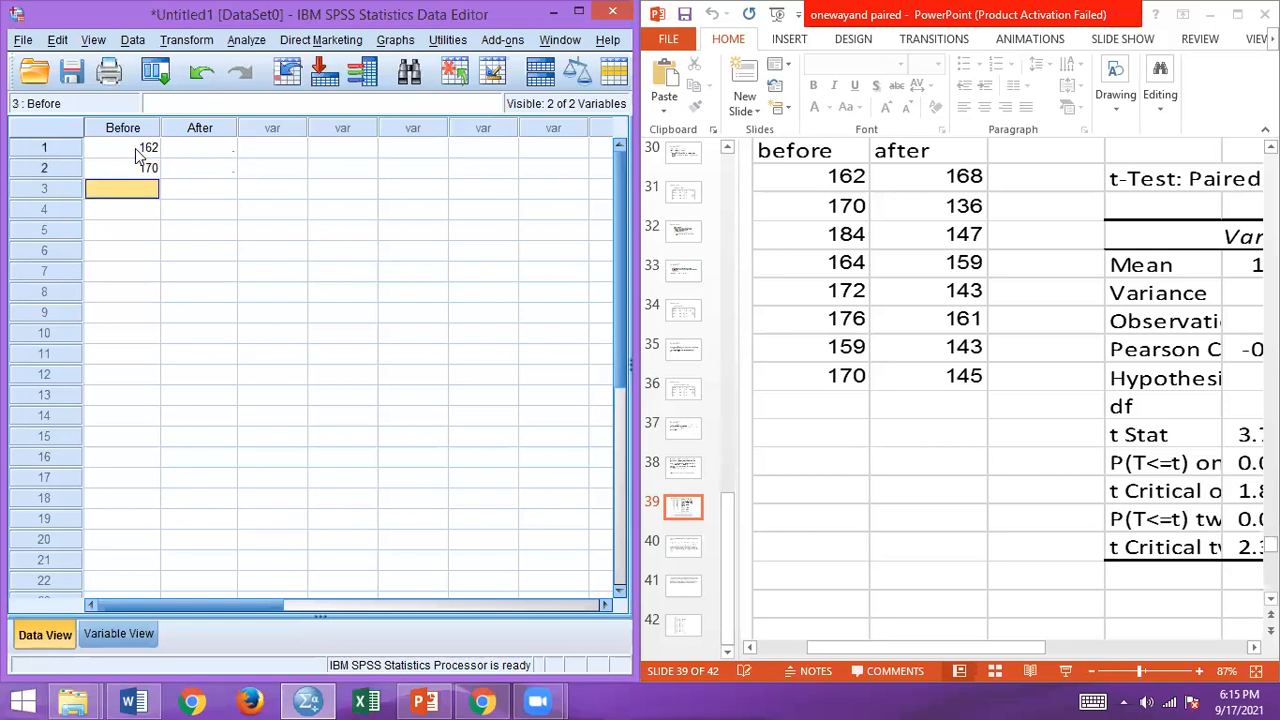
{"action": "type", "text": "184"}
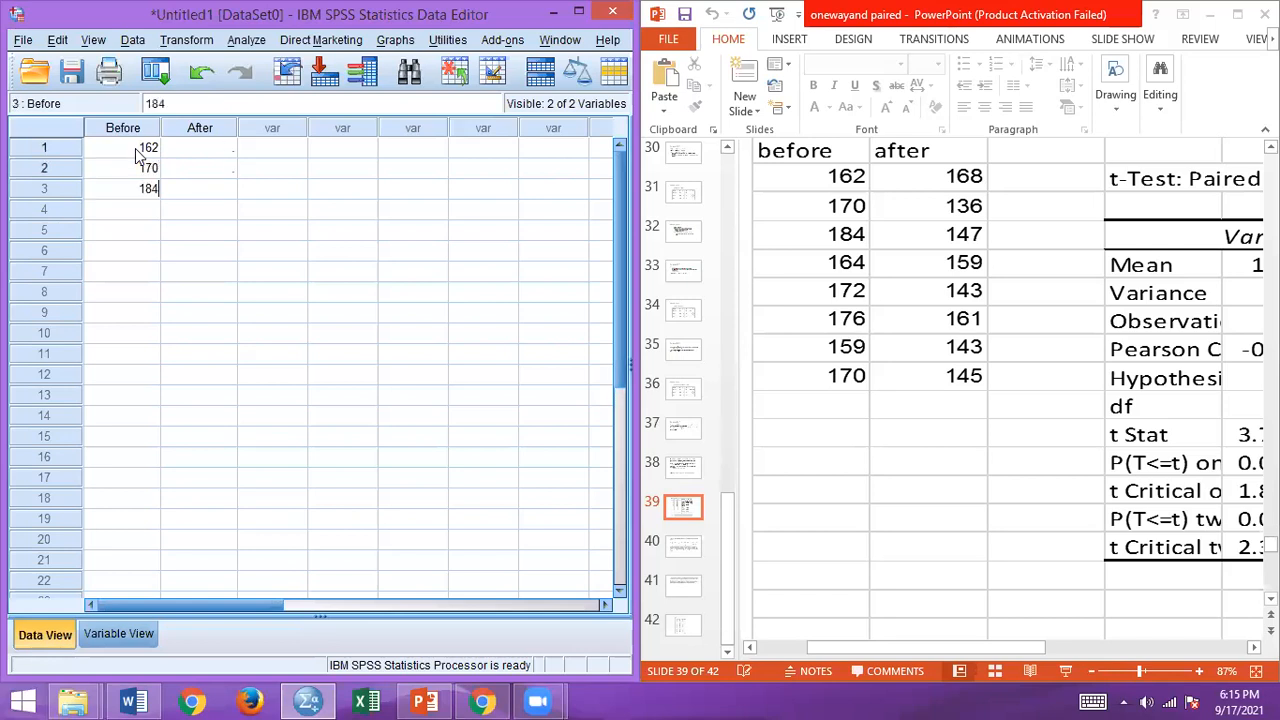
{"action": "key", "text": "Return"}
{"action": "type", "text": "164"}
{"action": "key", "text": "Return"}
{"action": "type", "text": "172"}
{"action": "key", "text": "Return"}
{"action": "type", "text": "176"}
{"action": "key", "text": "Return"}
{"action": "type", "text": "159"}
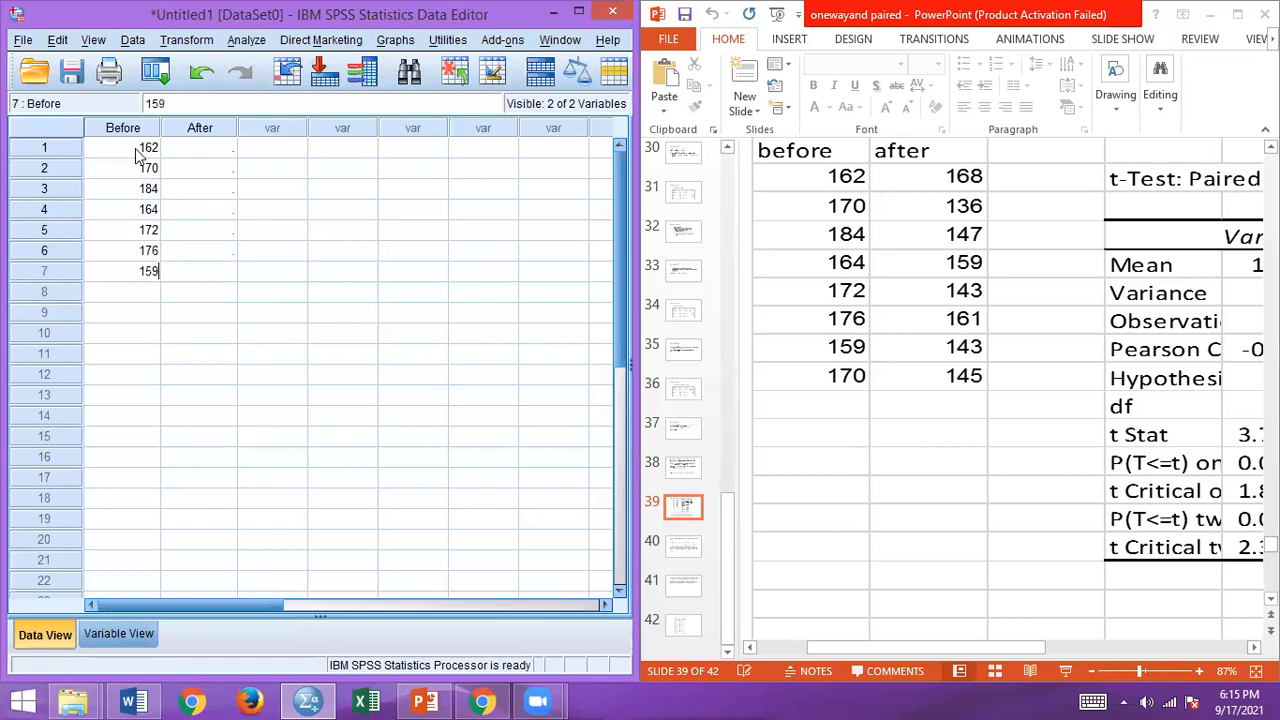
{"action": "key", "text": "Return"}
{"action": "type", "text": "170"}
Step: Enter the After data for cases 1 to 8: 168, 136, 147, 159, 143, 161, 143 and 145
{"action": "left_click", "coordinate": [203, 150]}
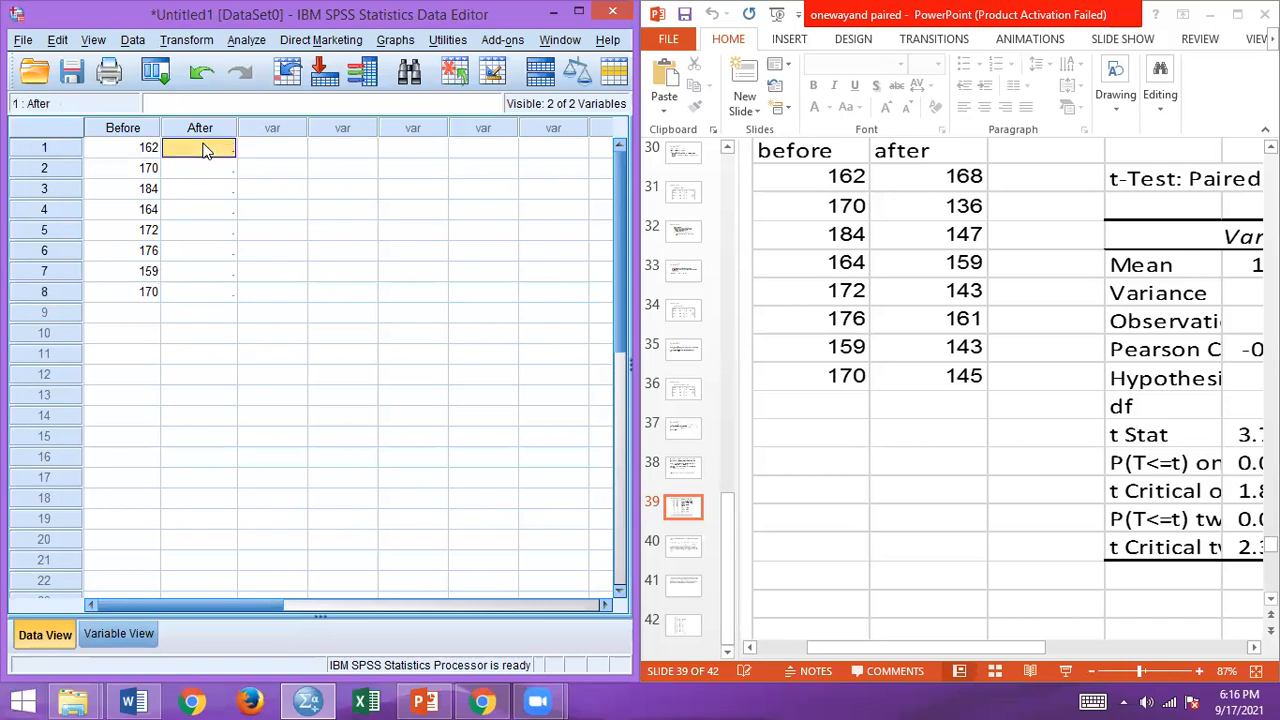
{"action": "type", "text": "168"}
{"action": "key", "text": "Return"}
{"action": "type", "text": "136"}
{"action": "key", "text": "Return"}
{"action": "type", "text": "147"}
{"action": "key", "text": "Return"}
{"action": "type", "text": "159"}
{"action": "key", "text": "Return"}
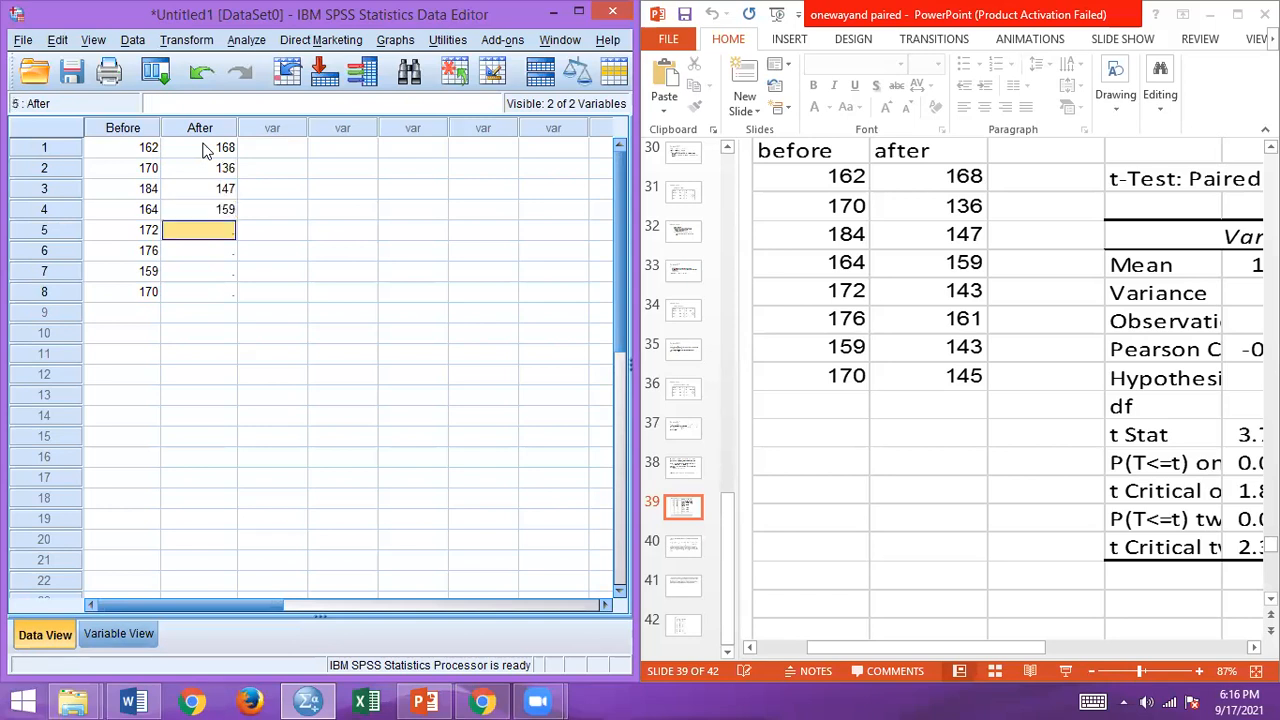
{"action": "type", "text": "143"}
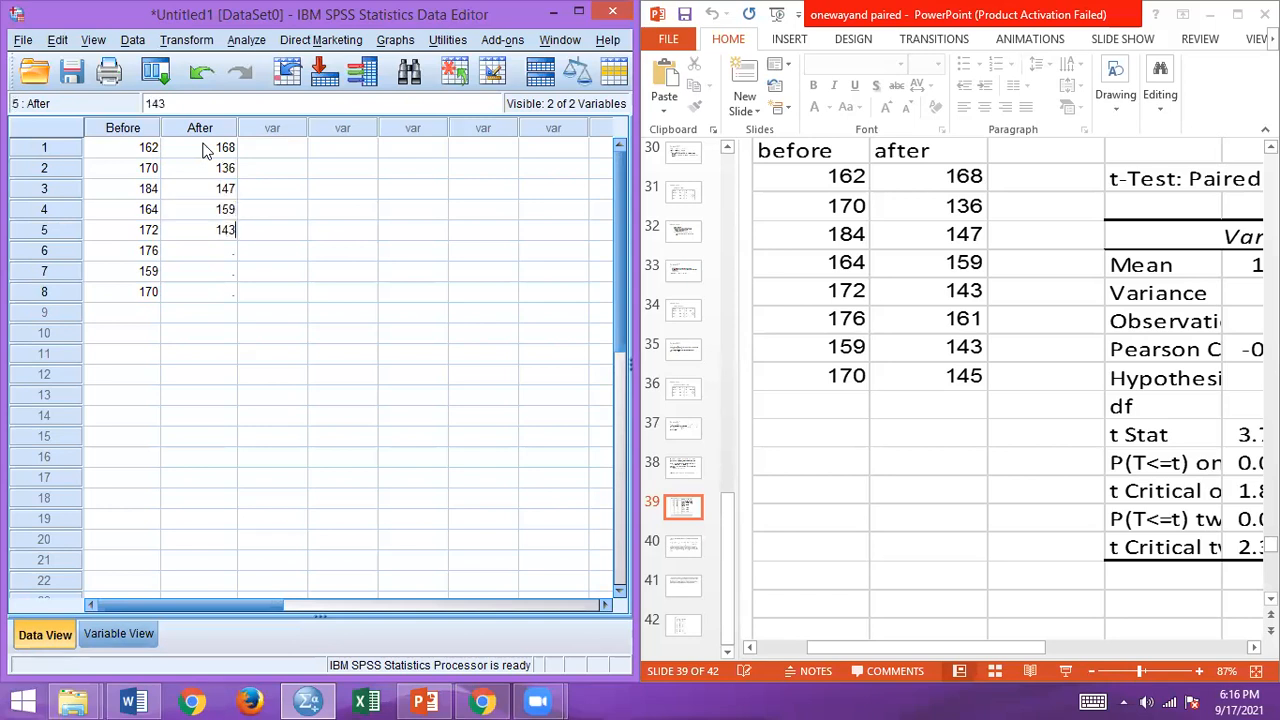
{"action": "key", "text": "Return"}
{"action": "type", "text": "161"}
{"action": "key", "text": "Return"}
{"action": "type", "text": "143"}
{"action": "key", "text": "Return"}
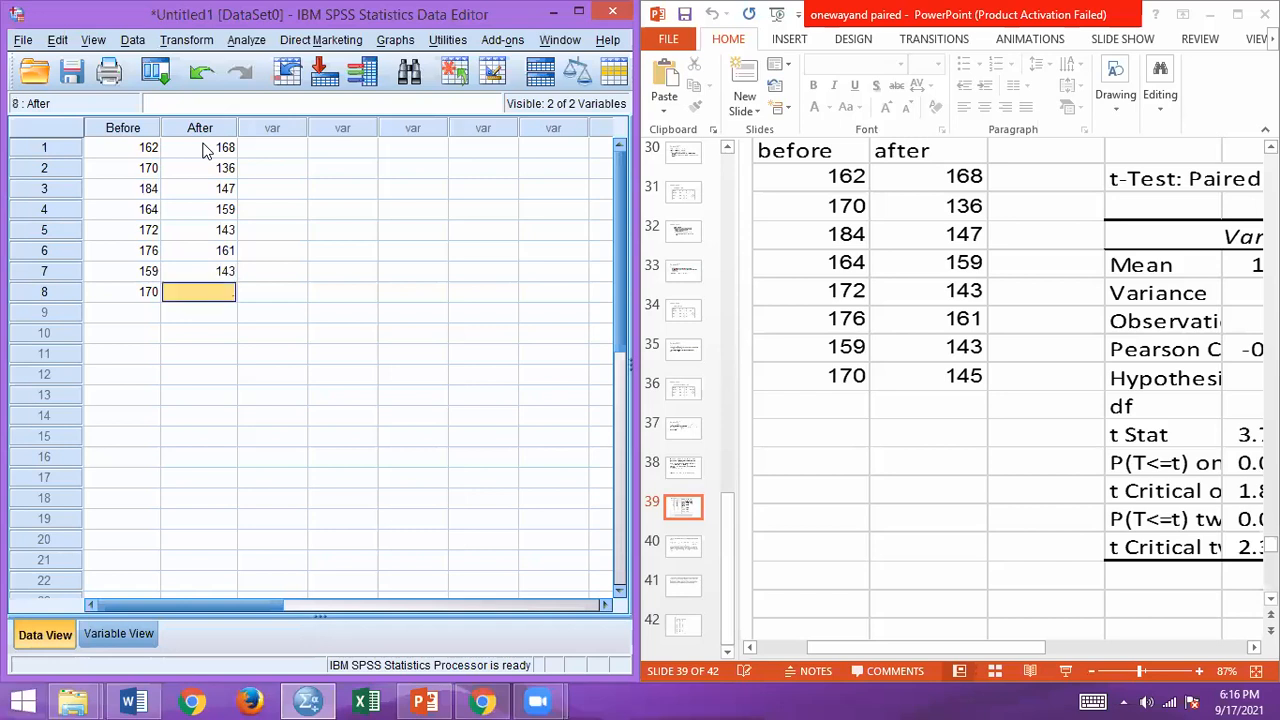
{"action": "type", "text": "145"}
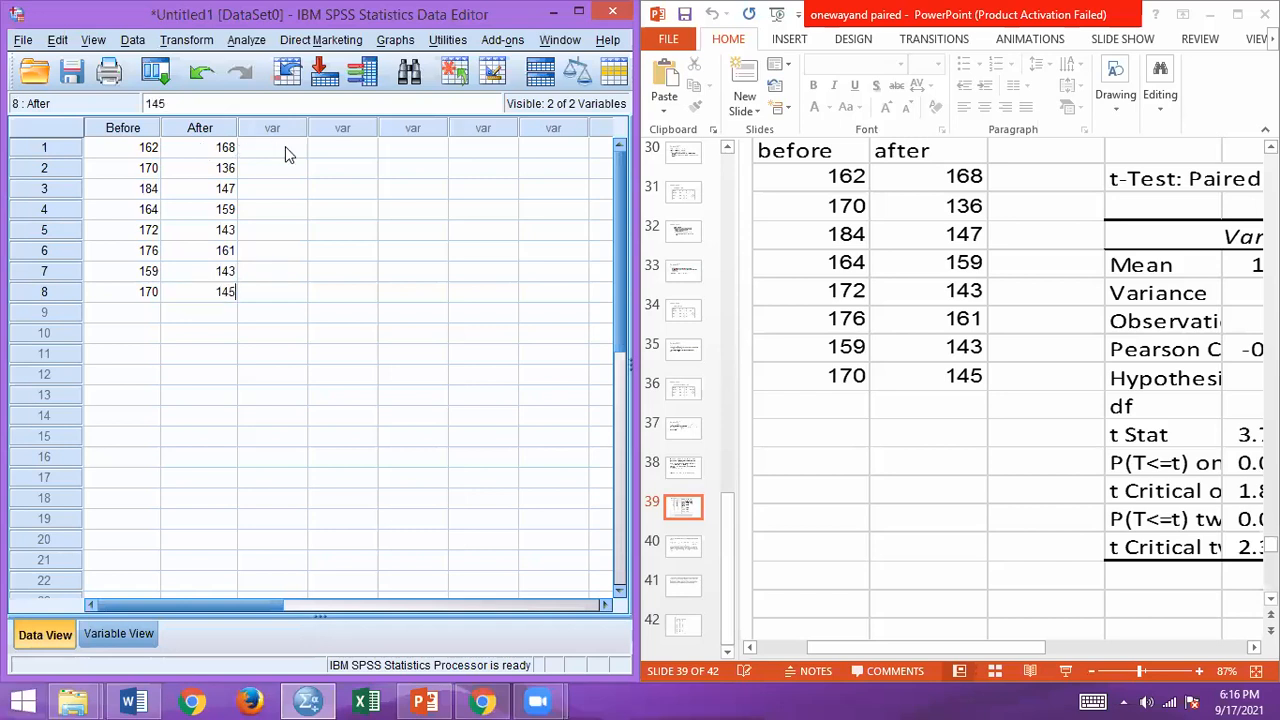
{"action": "left_click", "coordinate": [415, 148]}
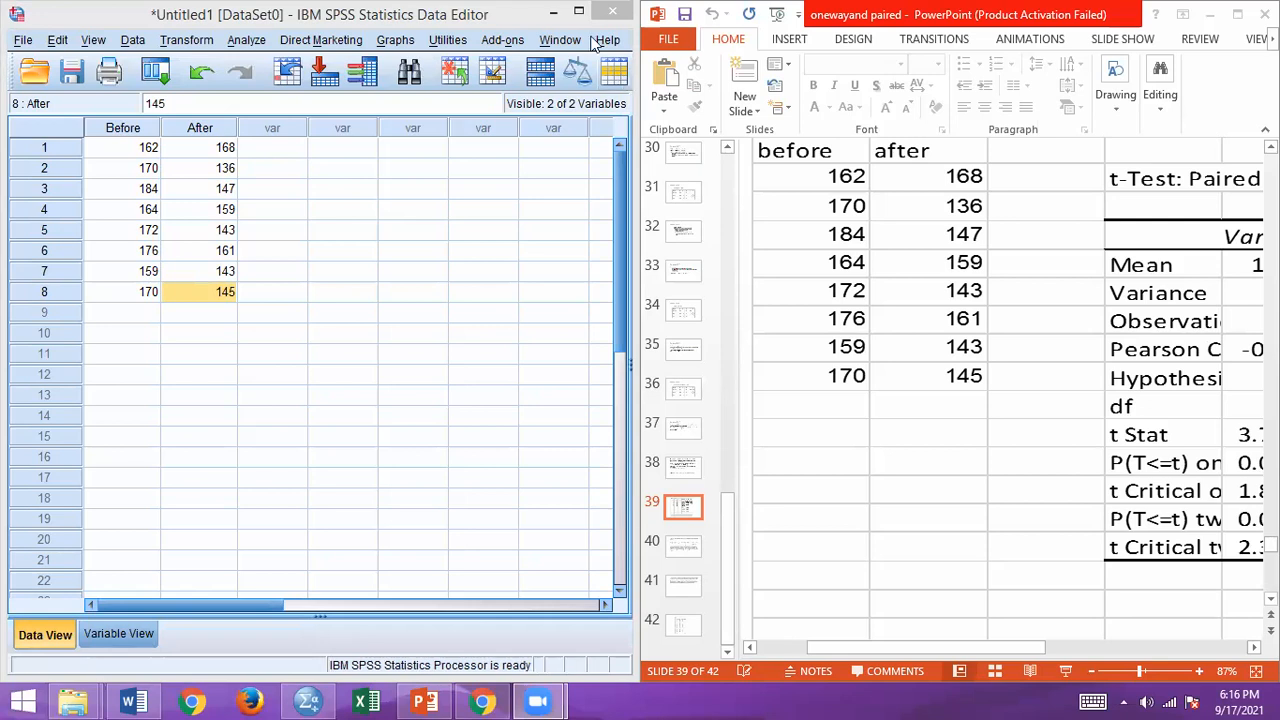
{"action": "left_click", "coordinate": [244, 40]}
{"action": "mouse_move", "coordinate": [295, 128]}
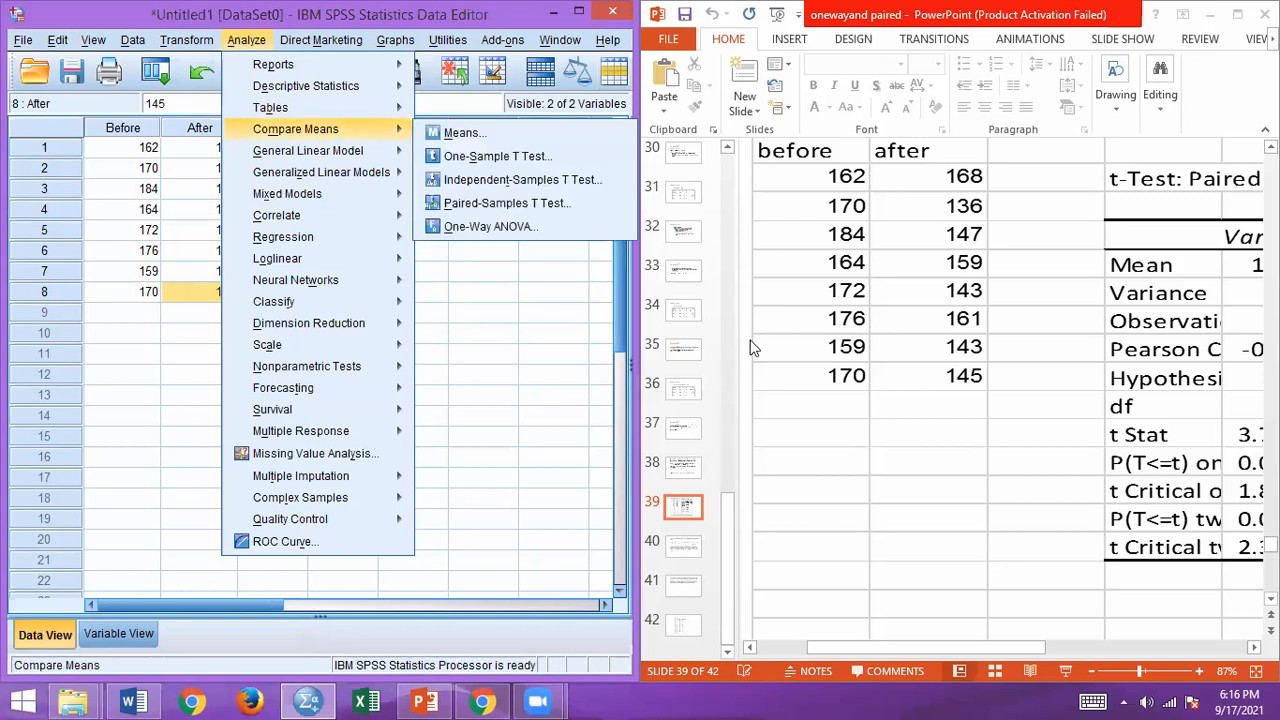
{"action": "left_click", "coordinate": [812, 418]}
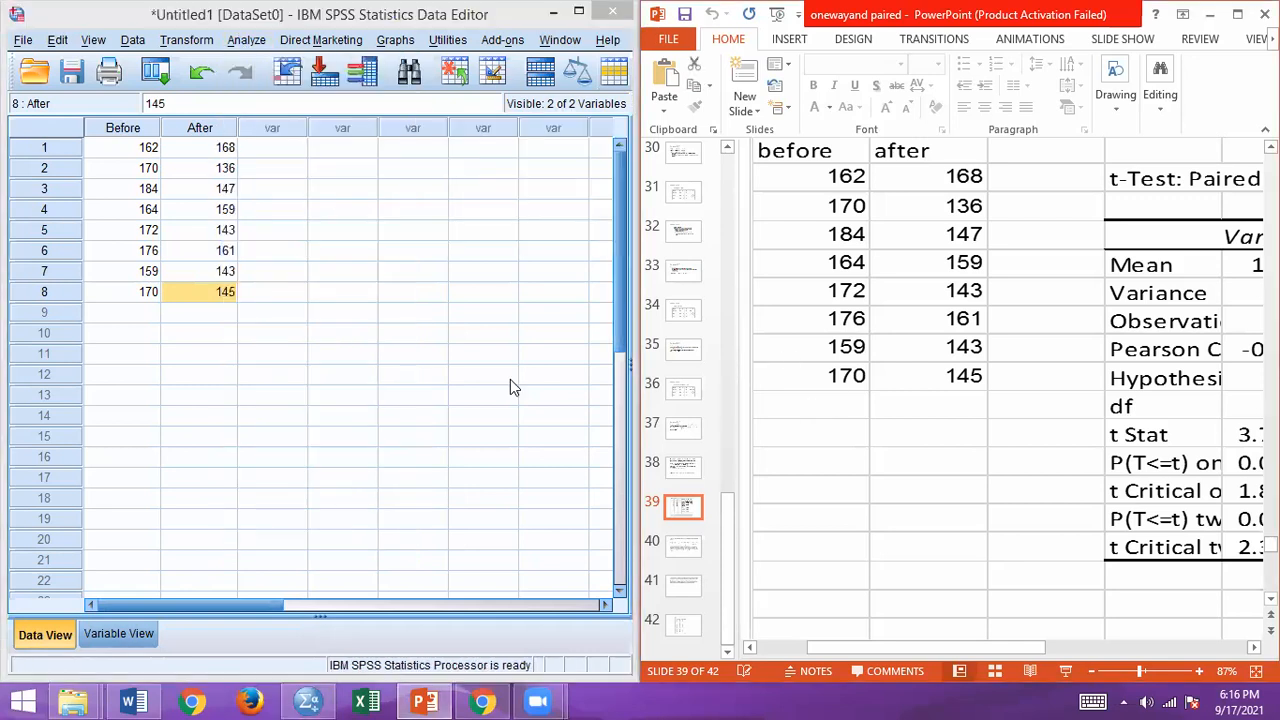
Step: Set up a paired-samples t test with Before as Variable1 and After as Variable2 of pair 1
{"action": "left_click", "coordinate": [244, 40]}
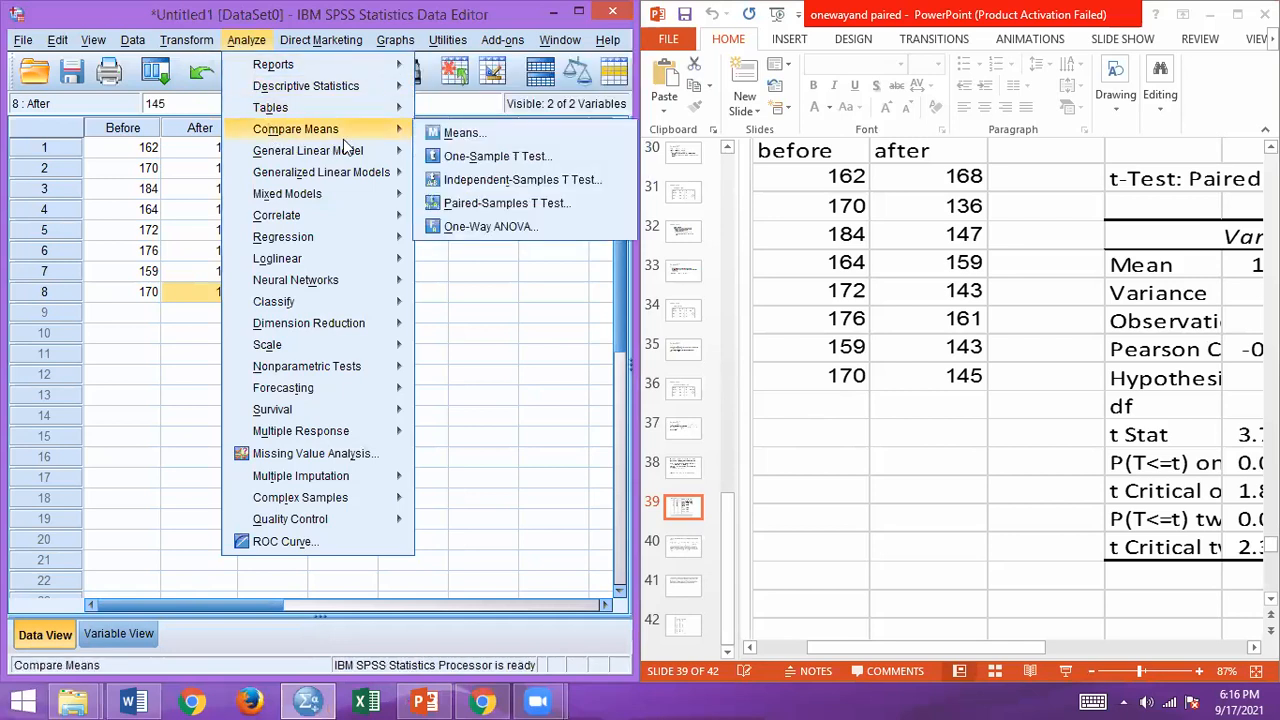
{"action": "mouse_move", "coordinate": [393, 131]}
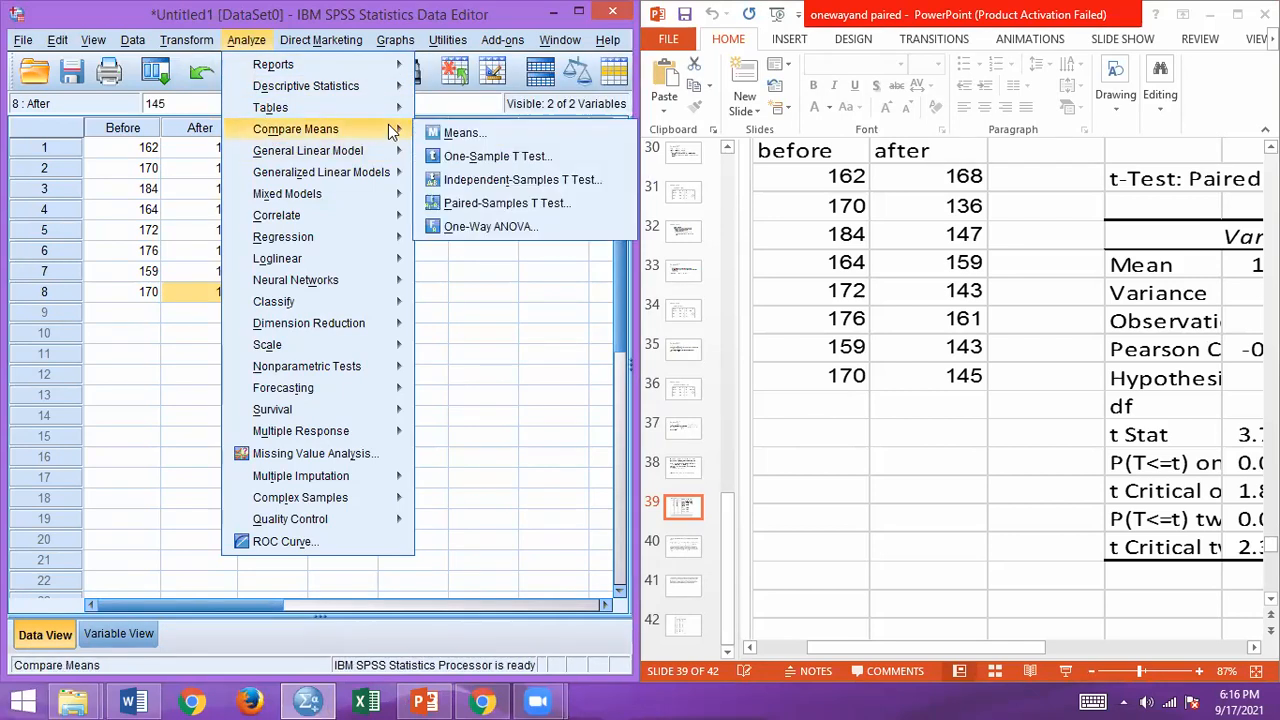
{"action": "left_click", "coordinate": [452, 202]}
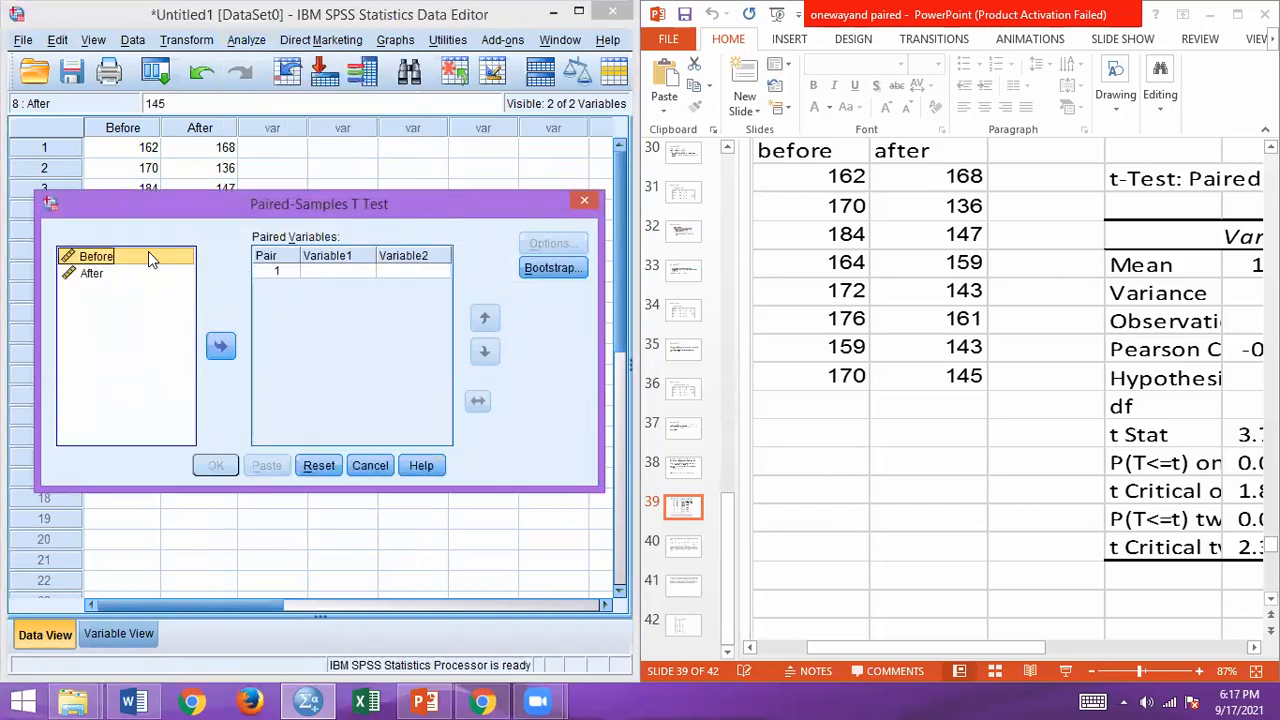
{"action": "left_click", "coordinate": [221, 346]}
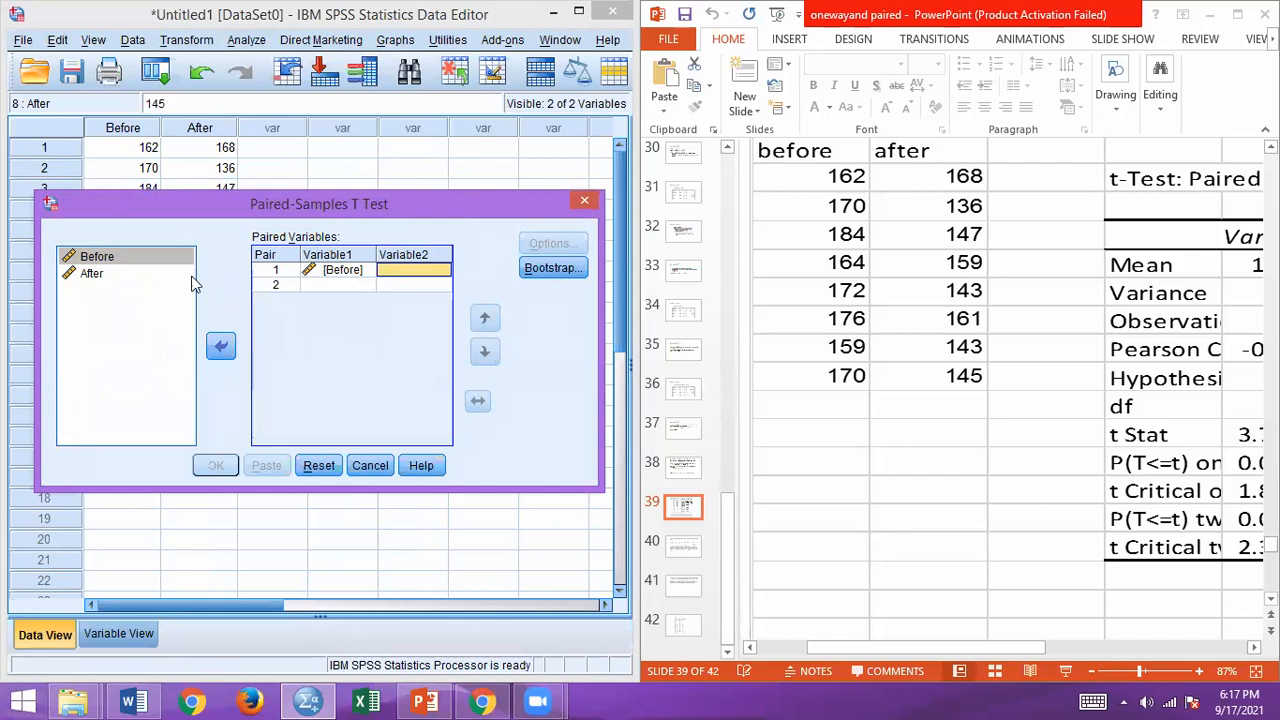
{"action": "left_click", "coordinate": [154, 281]}
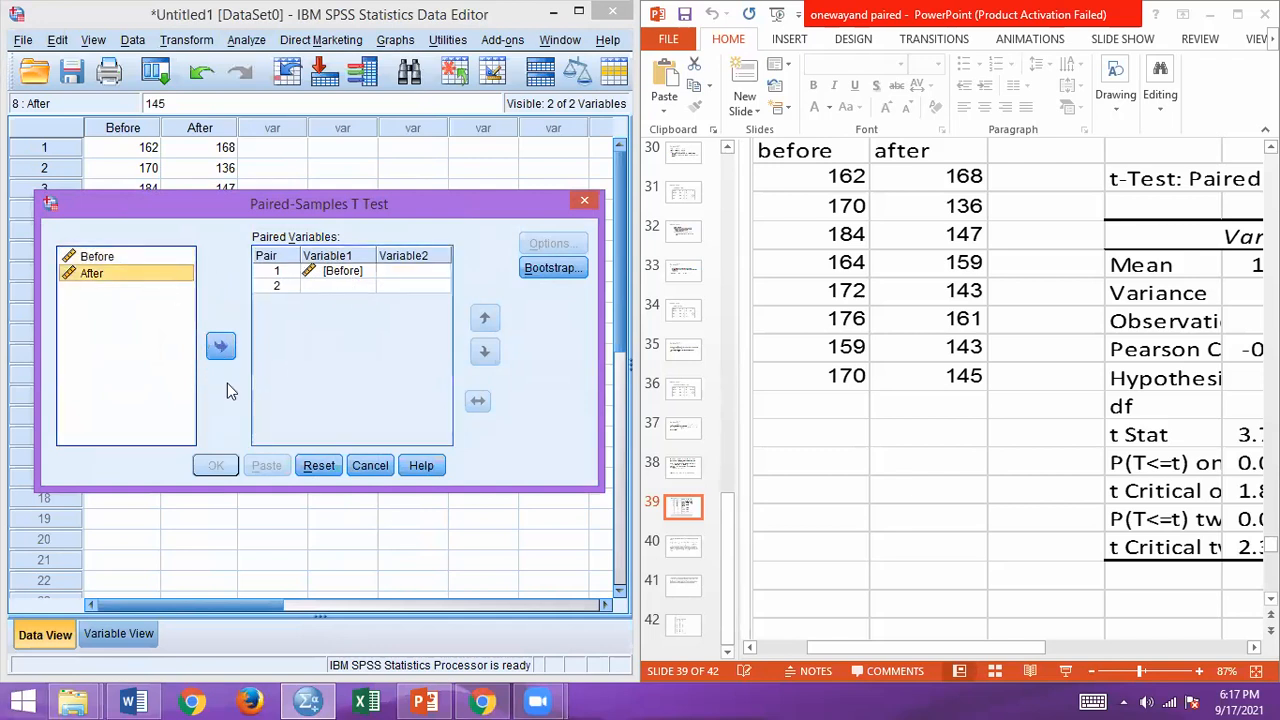
{"action": "left_click", "coordinate": [224, 350]}
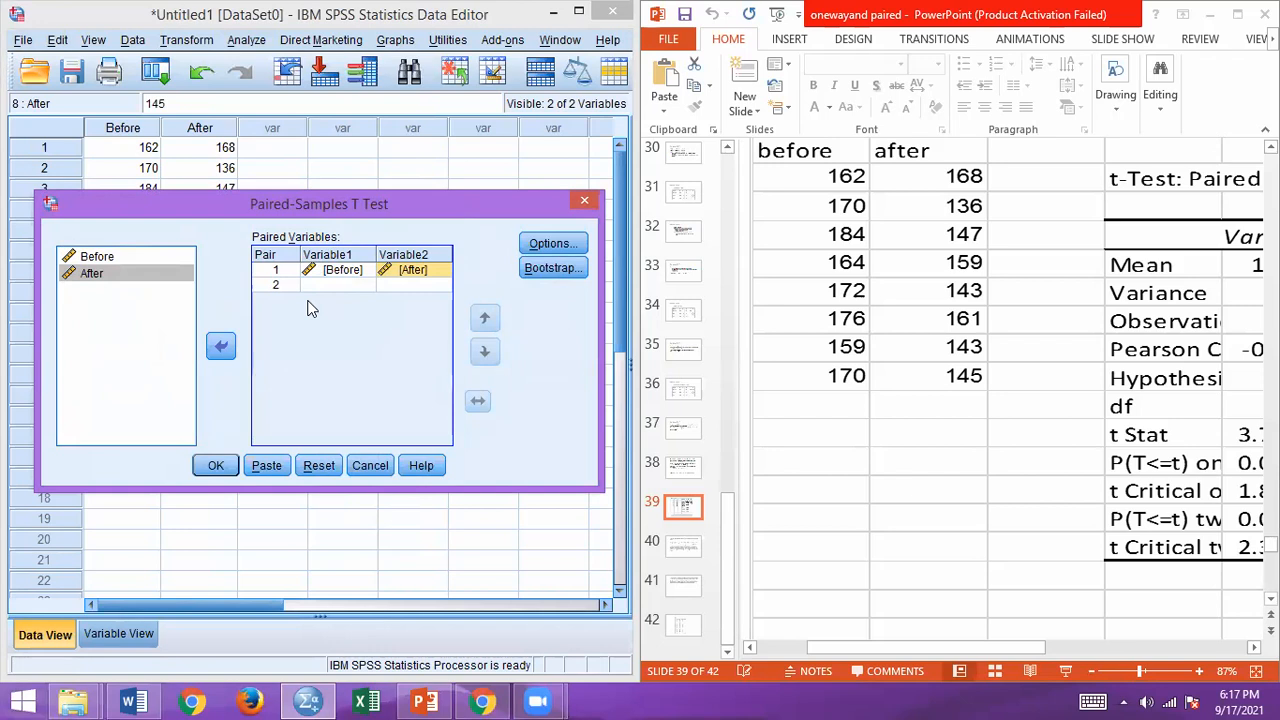
Step: Keep the 95% confidence interval and analysis-by-analysis exclusion, leave bootstrapping off, and run the paired-samples t test
{"action": "left_click", "coordinate": [553, 244]}
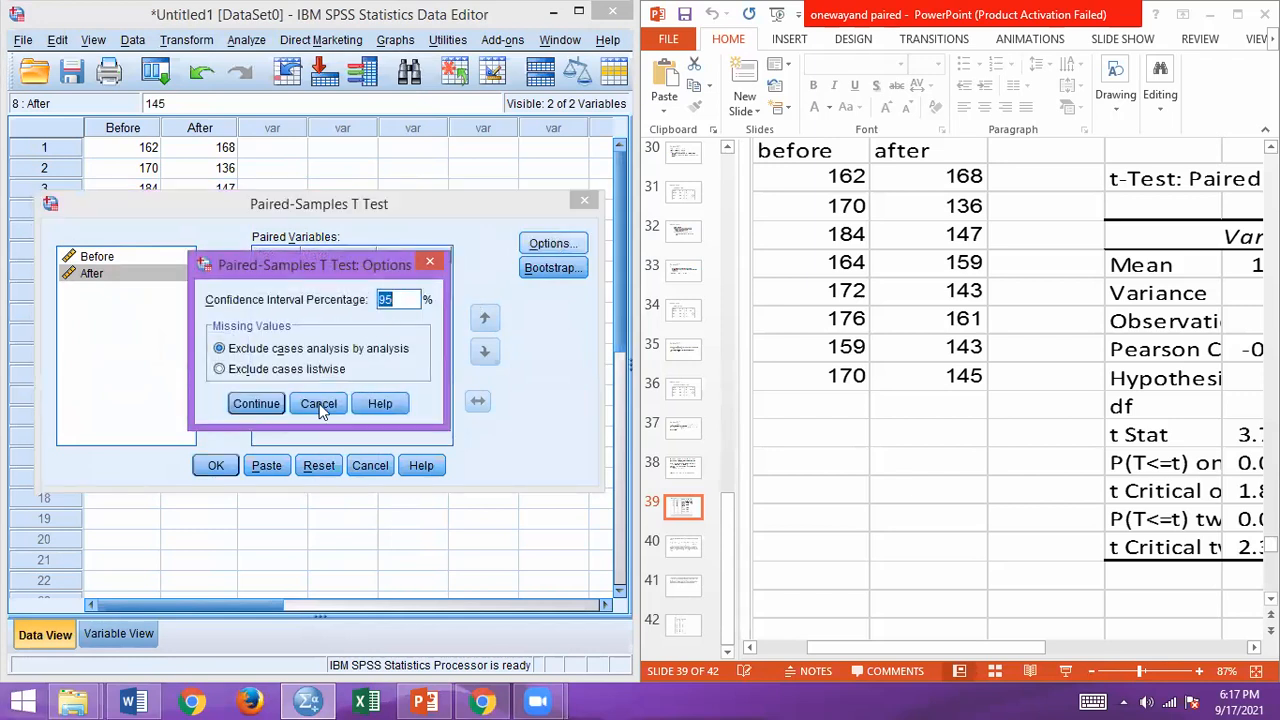
{"action": "left_click", "coordinate": [272, 410]}
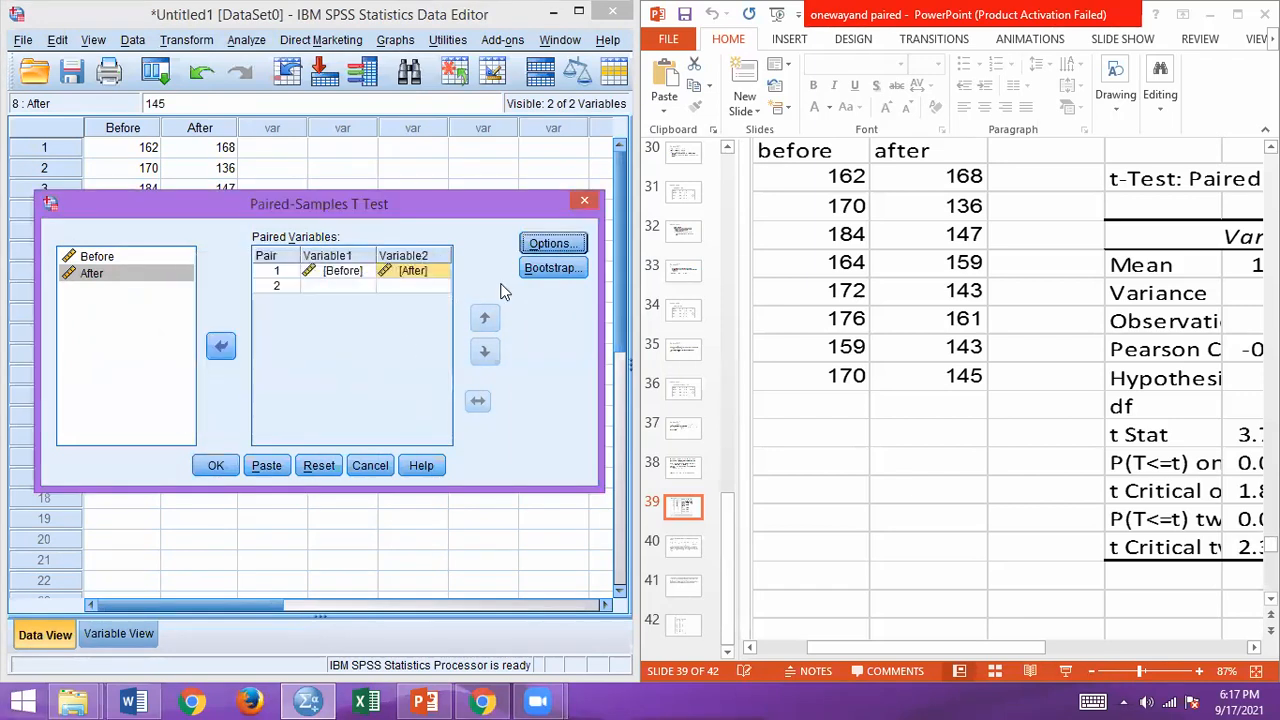
{"action": "left_click", "coordinate": [553, 268]}
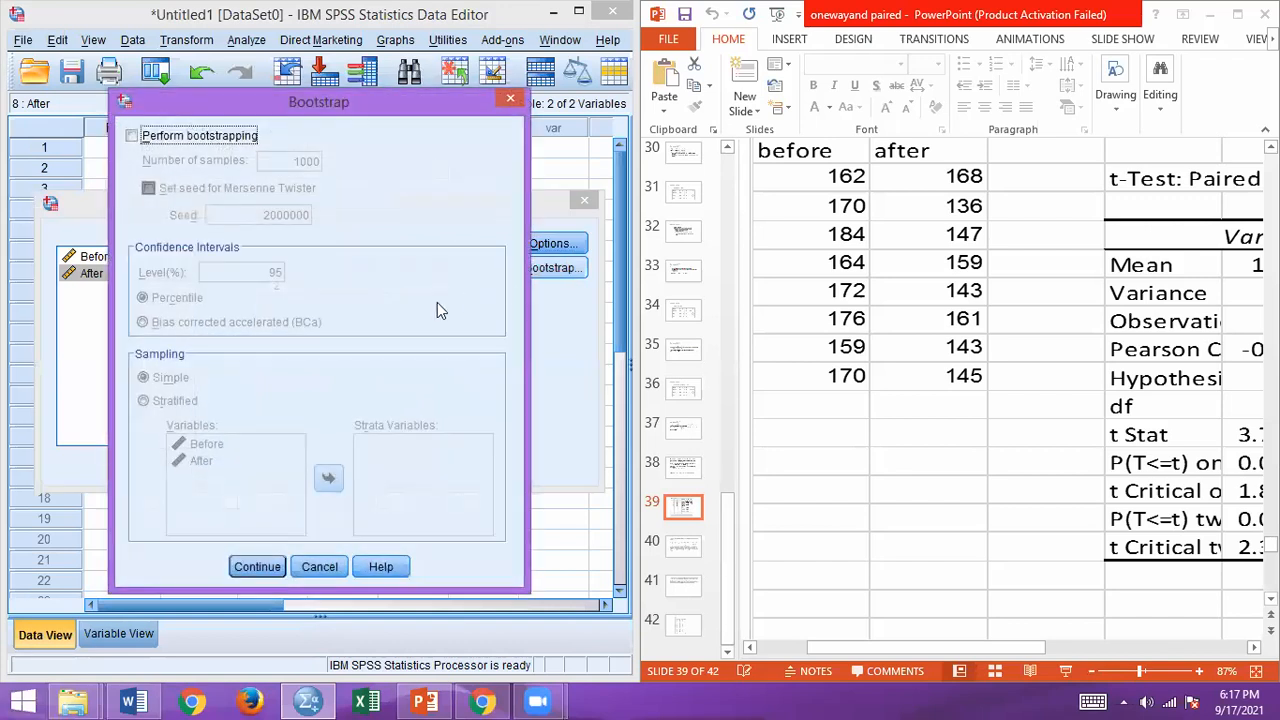
{"action": "left_click", "coordinate": [507, 101]}
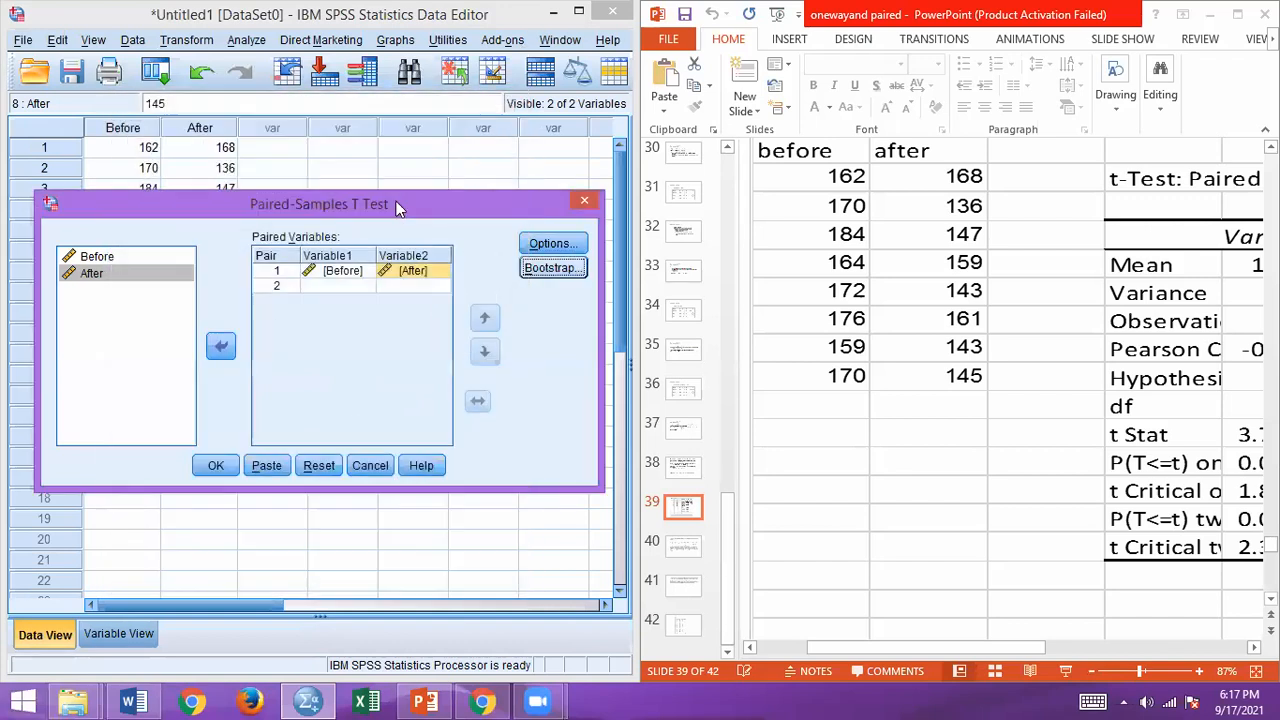
{"action": "left_click", "coordinate": [214, 466]}
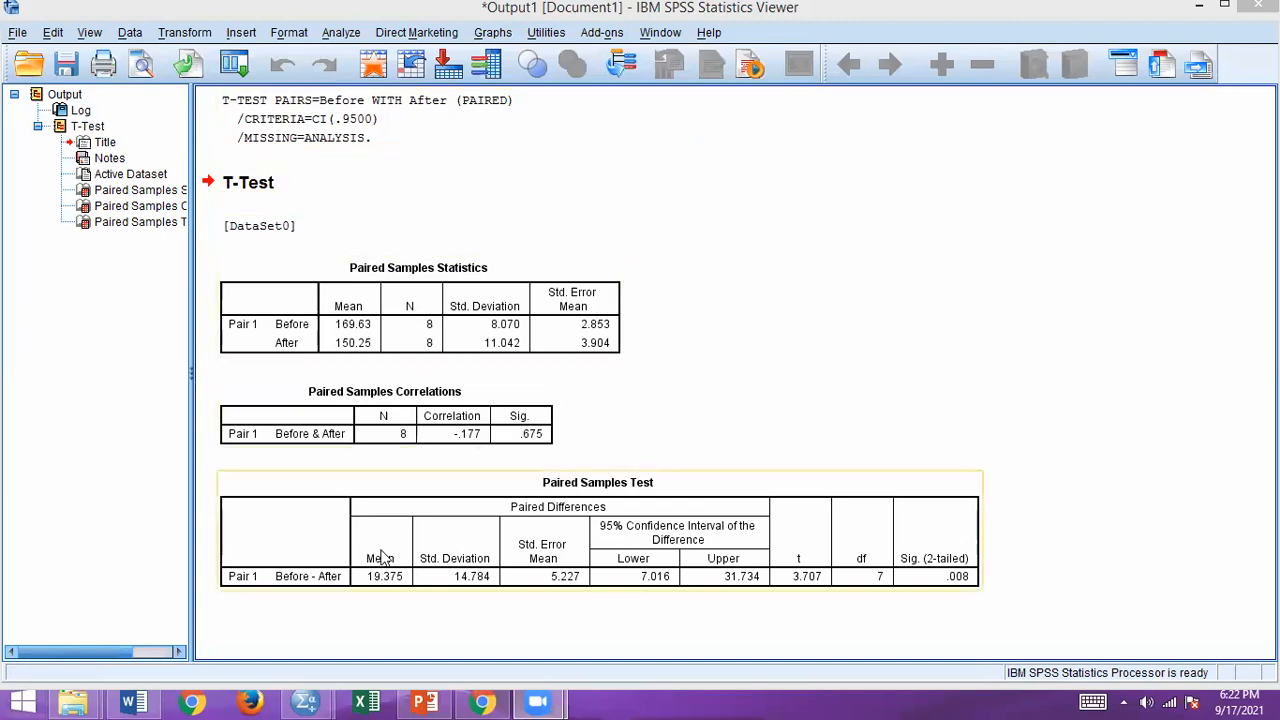
Step: Return from the output to the data set and reopen the Paired-Samples T Test setup
{"action": "left_click", "coordinate": [311, 702]}
{"action": "left_click", "coordinate": [311, 704]}
{"action": "left_click", "coordinate": [312, 702]}
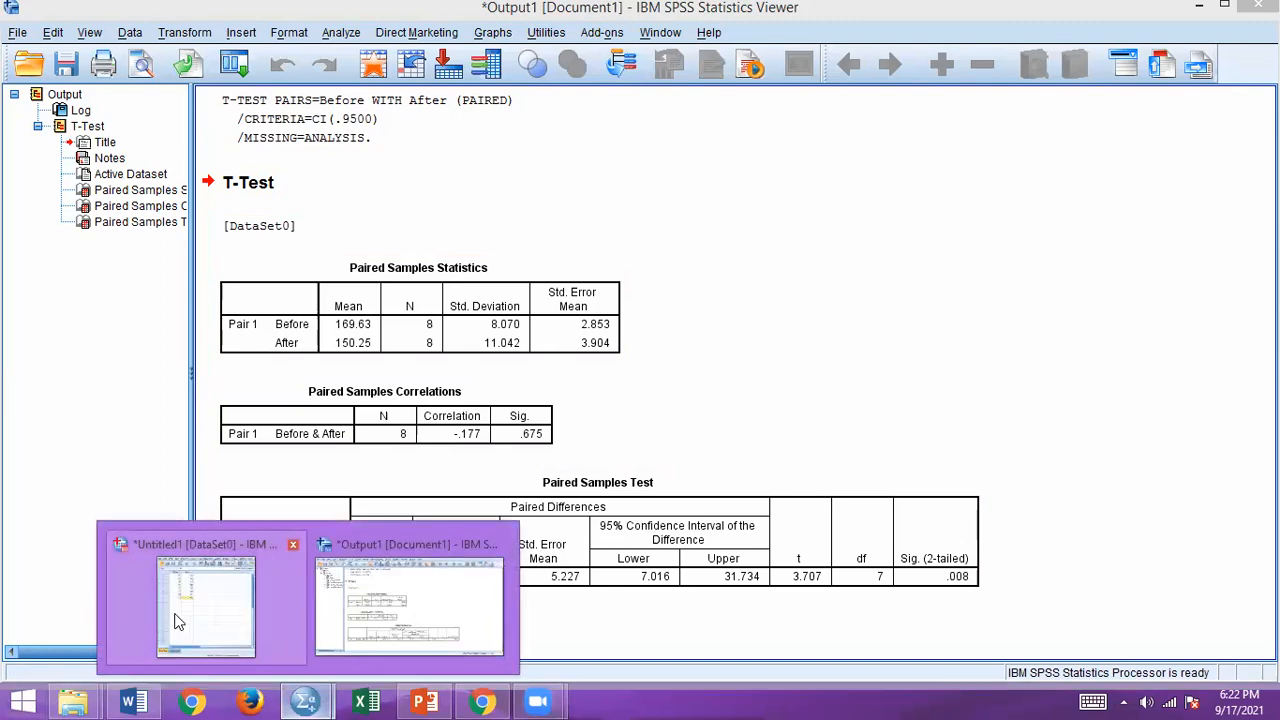
{"action": "left_click", "coordinate": [184, 615]}
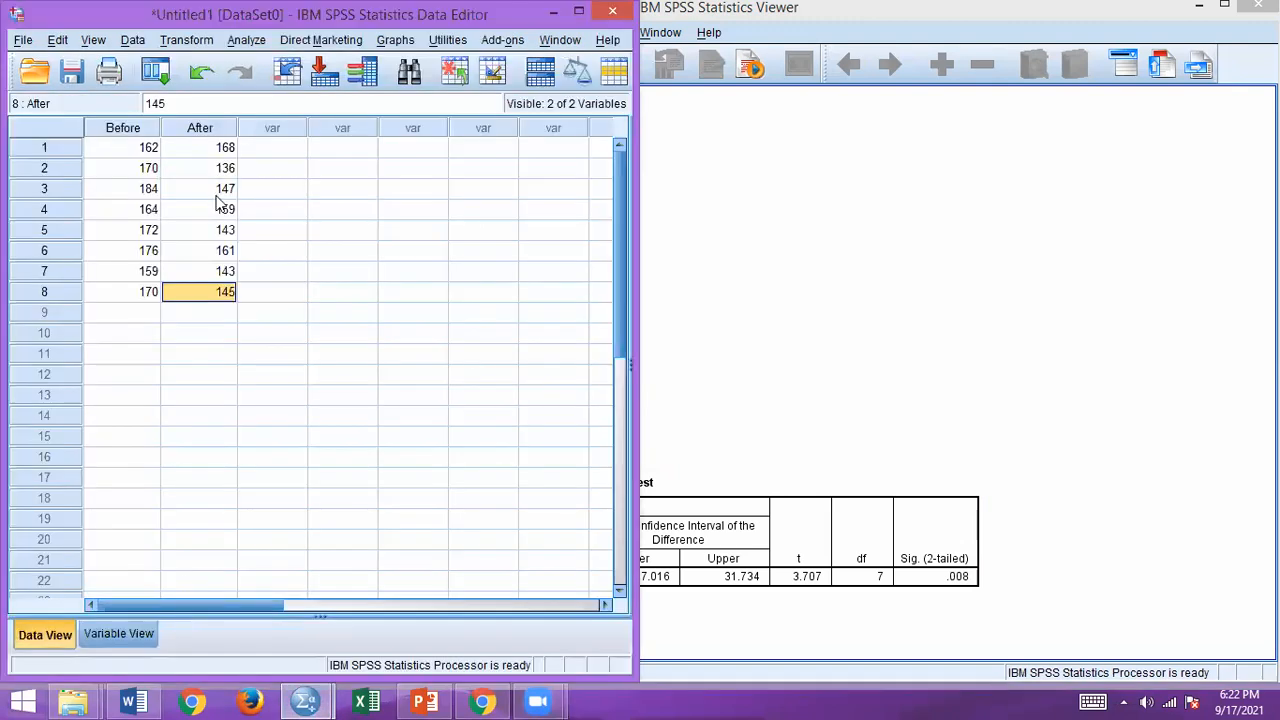
{"action": "left_click", "coordinate": [246, 40]}
{"action": "mouse_move", "coordinate": [262, 134]}
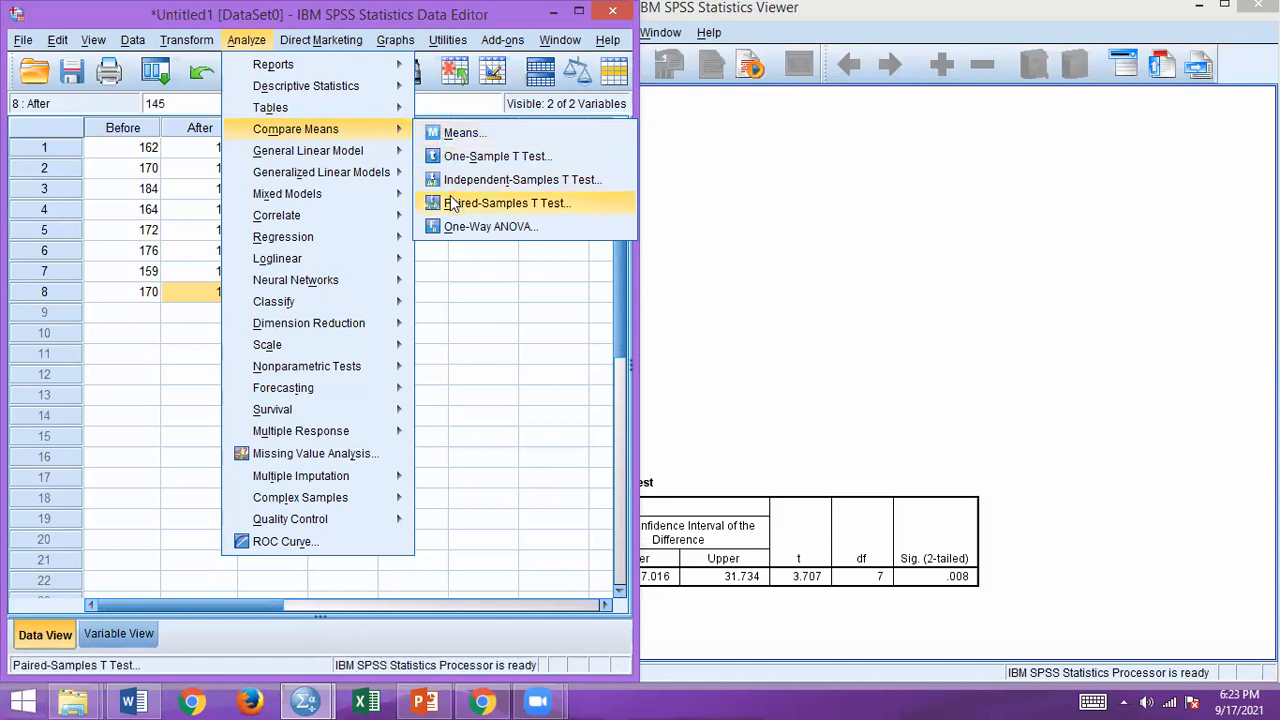
{"action": "left_click", "coordinate": [452, 203]}
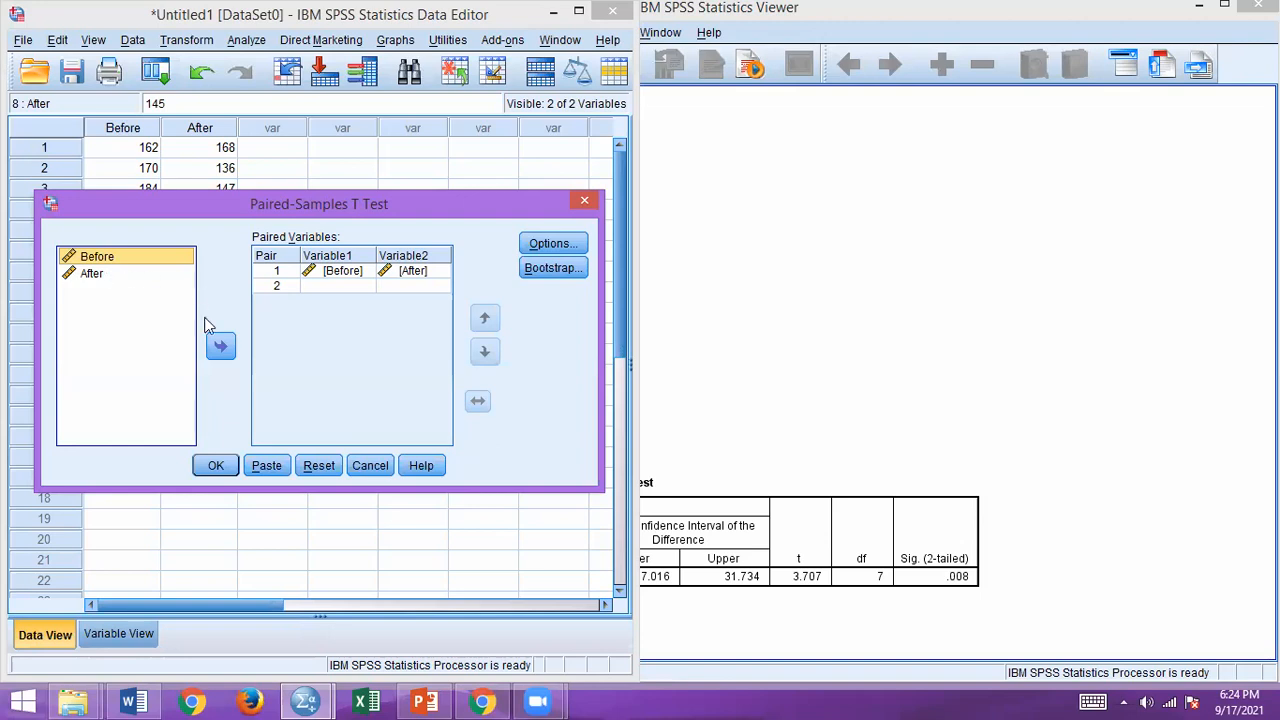
Step: Remove Before from pair 1 and add it back as Variable1
{"action": "left_click", "coordinate": [360, 272]}
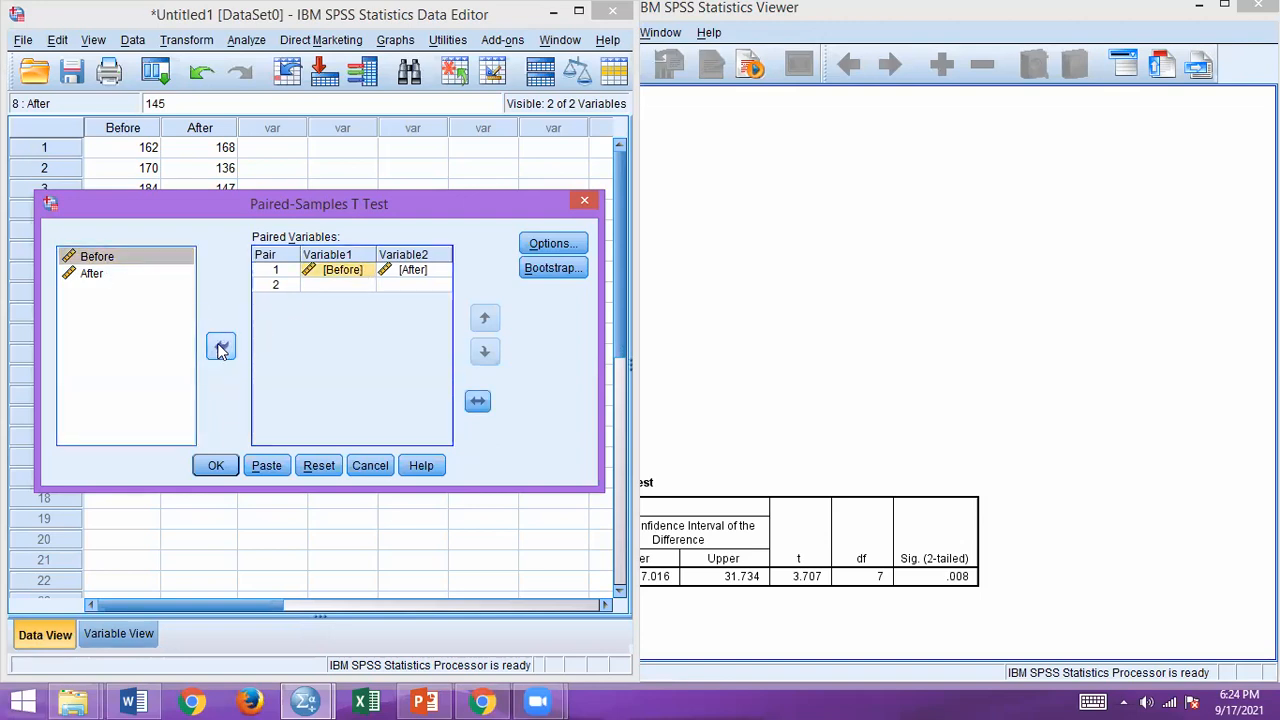
{"action": "left_click", "coordinate": [221, 347]}
{"action": "left_click", "coordinate": [410, 272]}
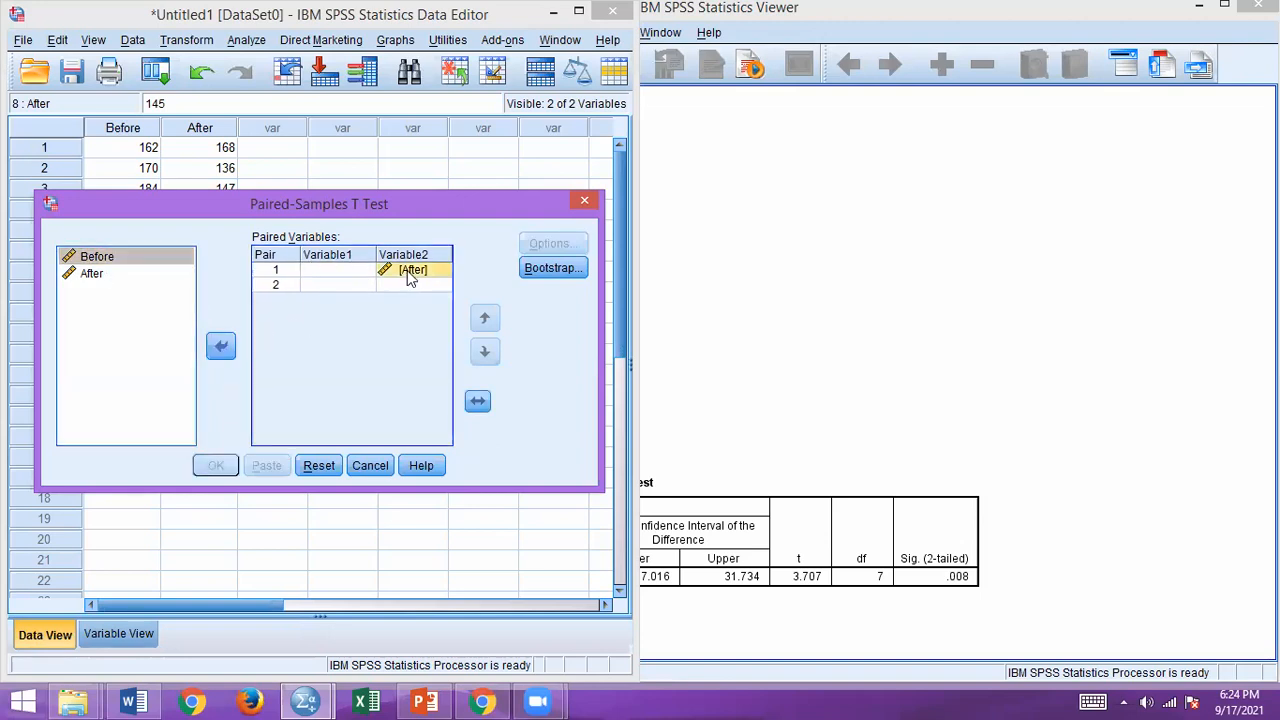
{"action": "left_click", "coordinate": [337, 285]}
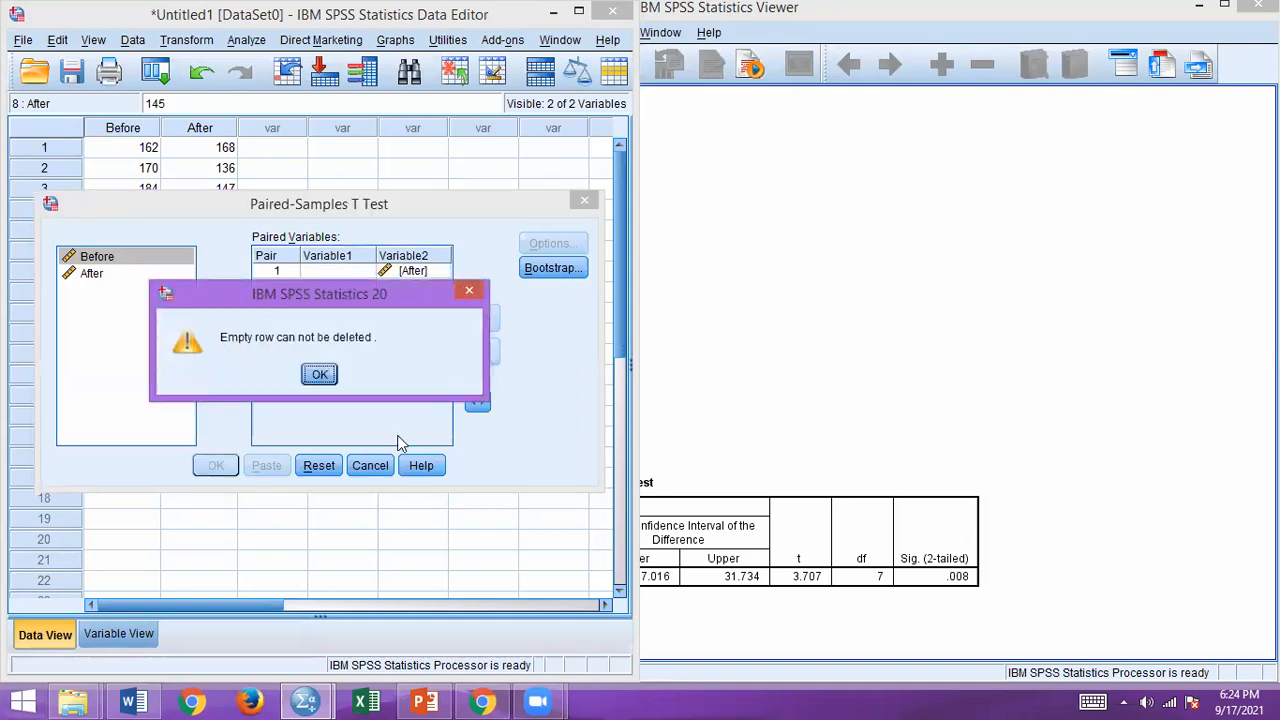
{"action": "left_click", "coordinate": [316, 373]}
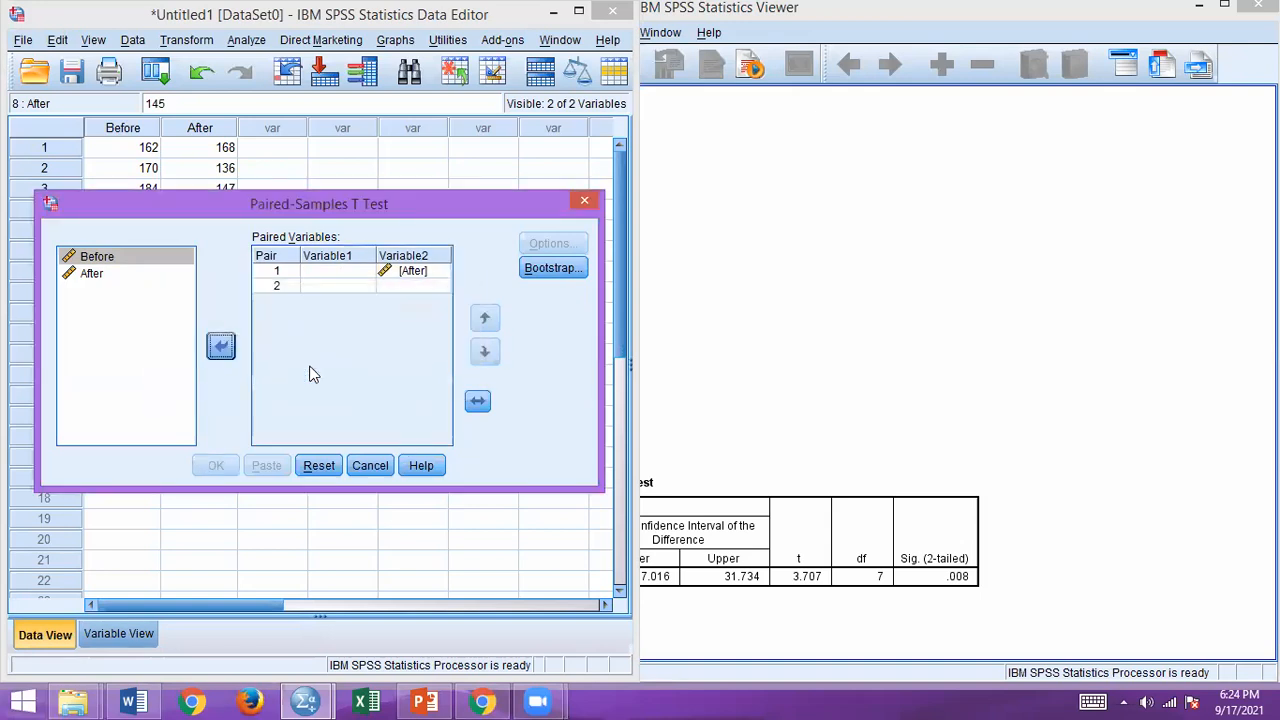
{"action": "left_click", "coordinate": [135, 262]}
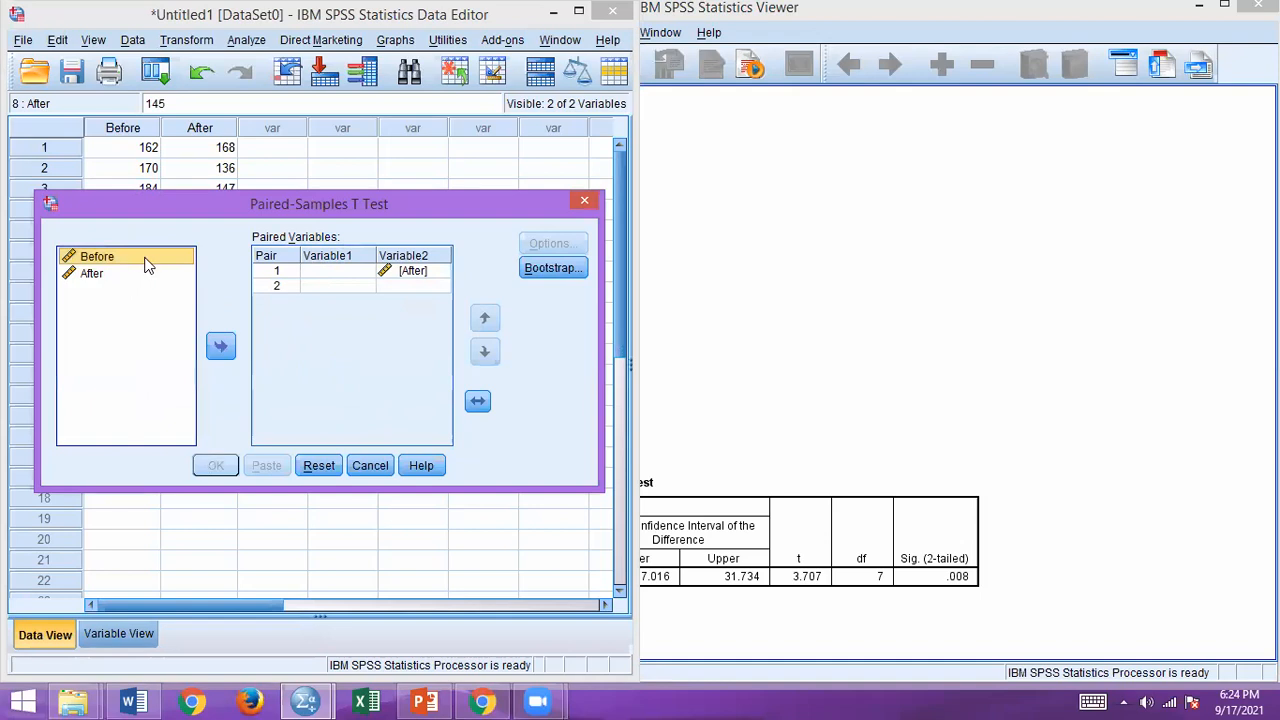
{"action": "left_click", "coordinate": [210, 347]}
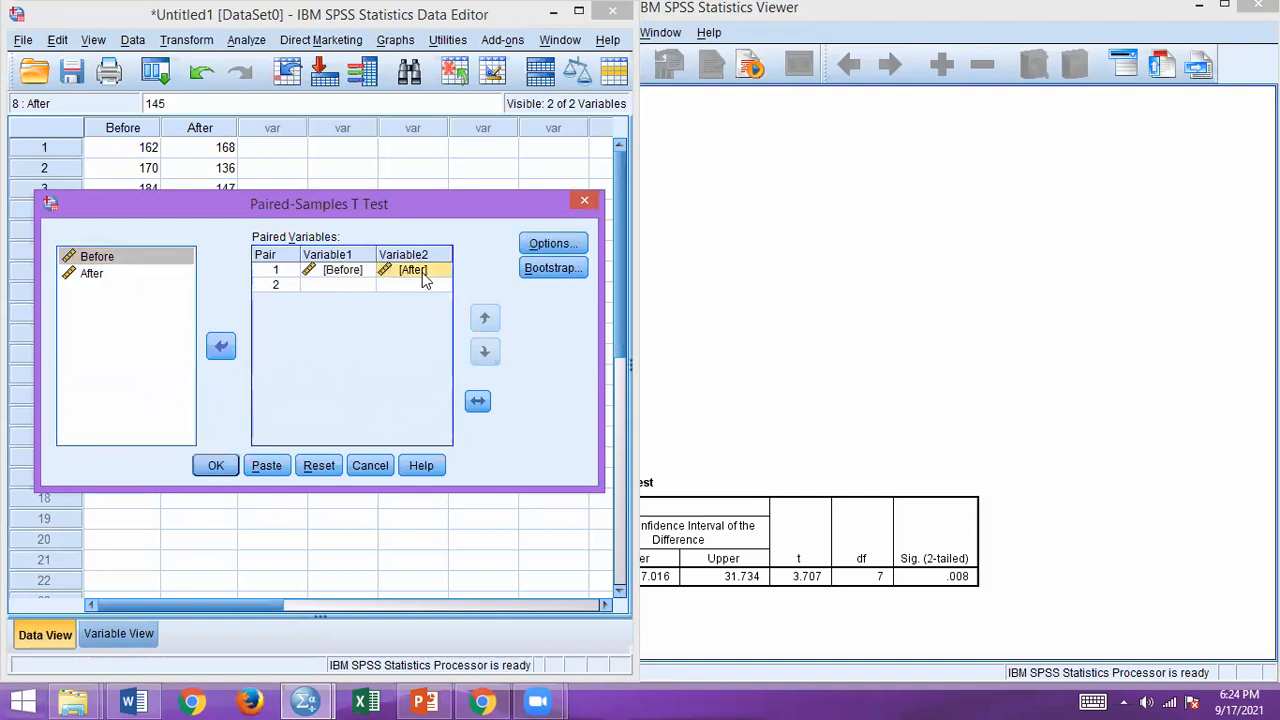
Step: Remove After from pair 1, add it back as Variable2, and run the paired-samples t test again
{"action": "left_click", "coordinate": [221, 352]}
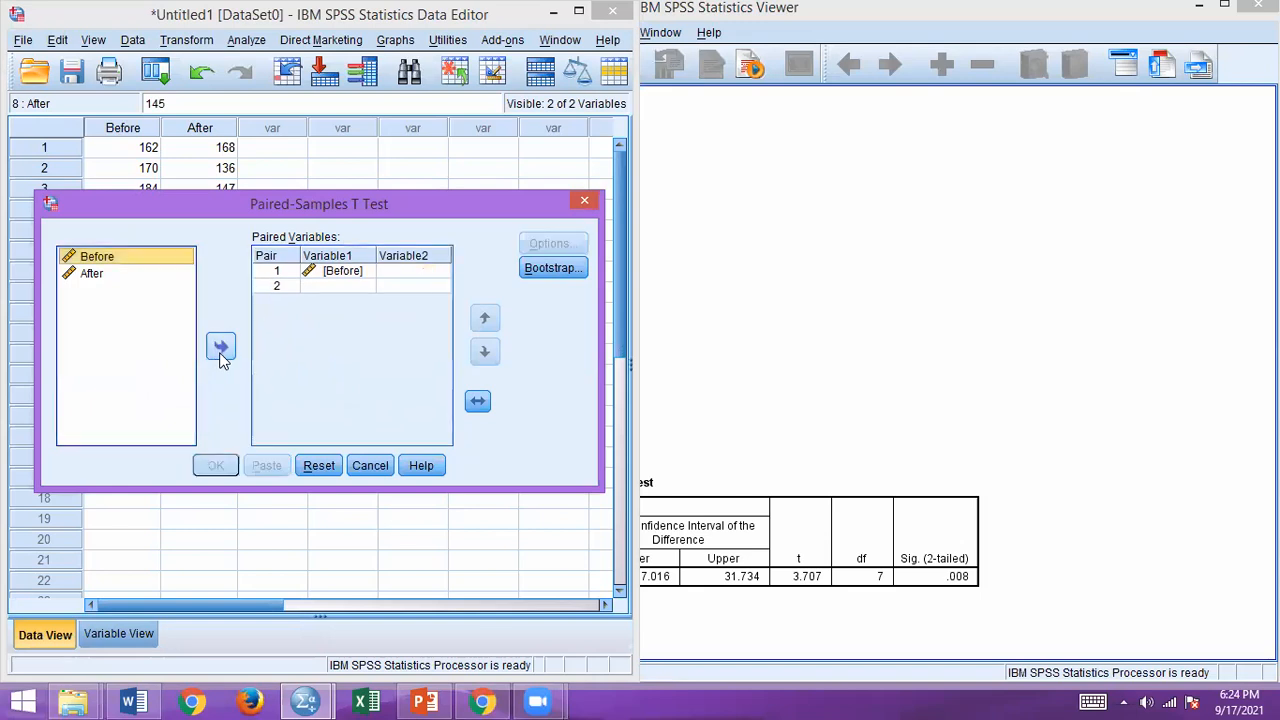
{"action": "left_click", "coordinate": [93, 278]}
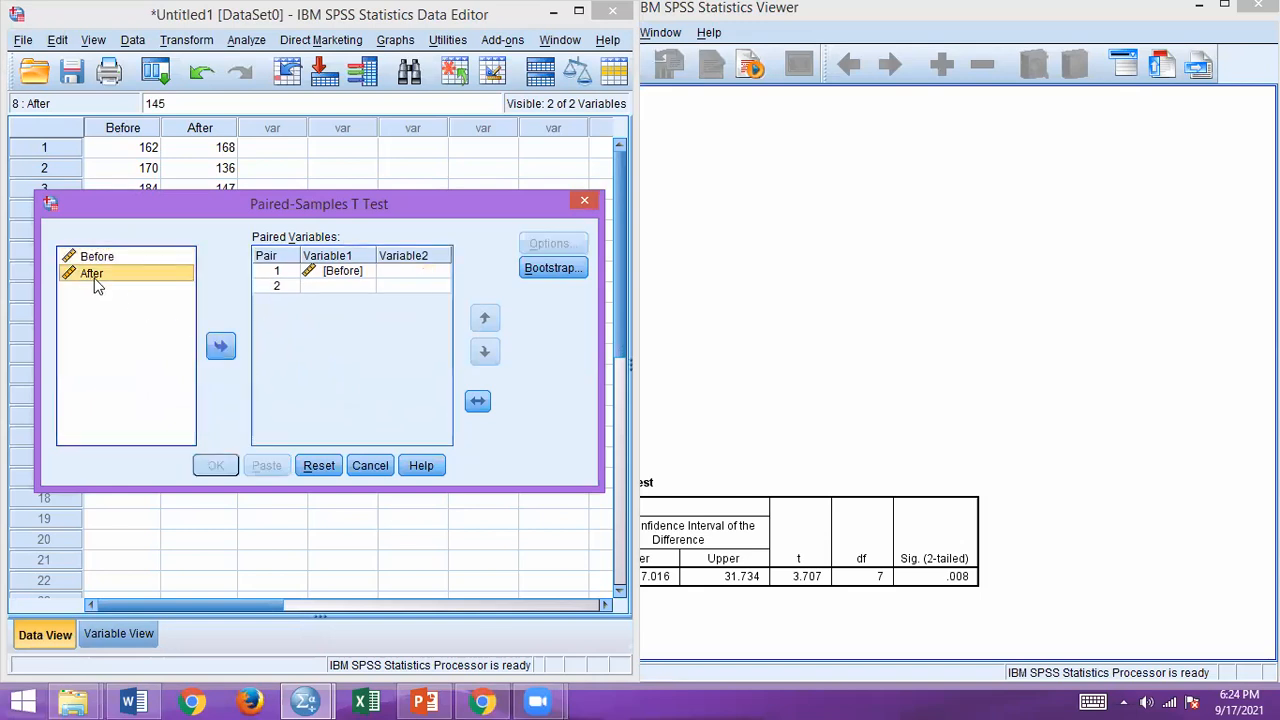
{"action": "left_click", "coordinate": [216, 346]}
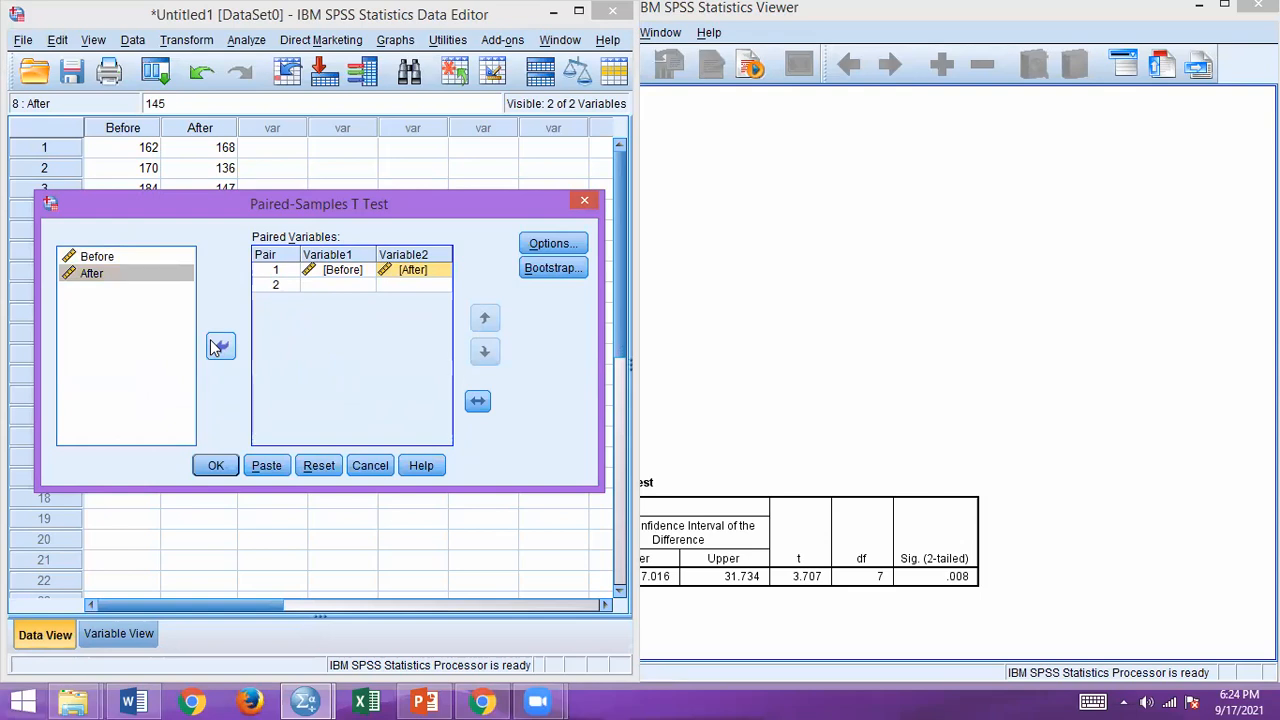
{"action": "left_click", "coordinate": [224, 470]}
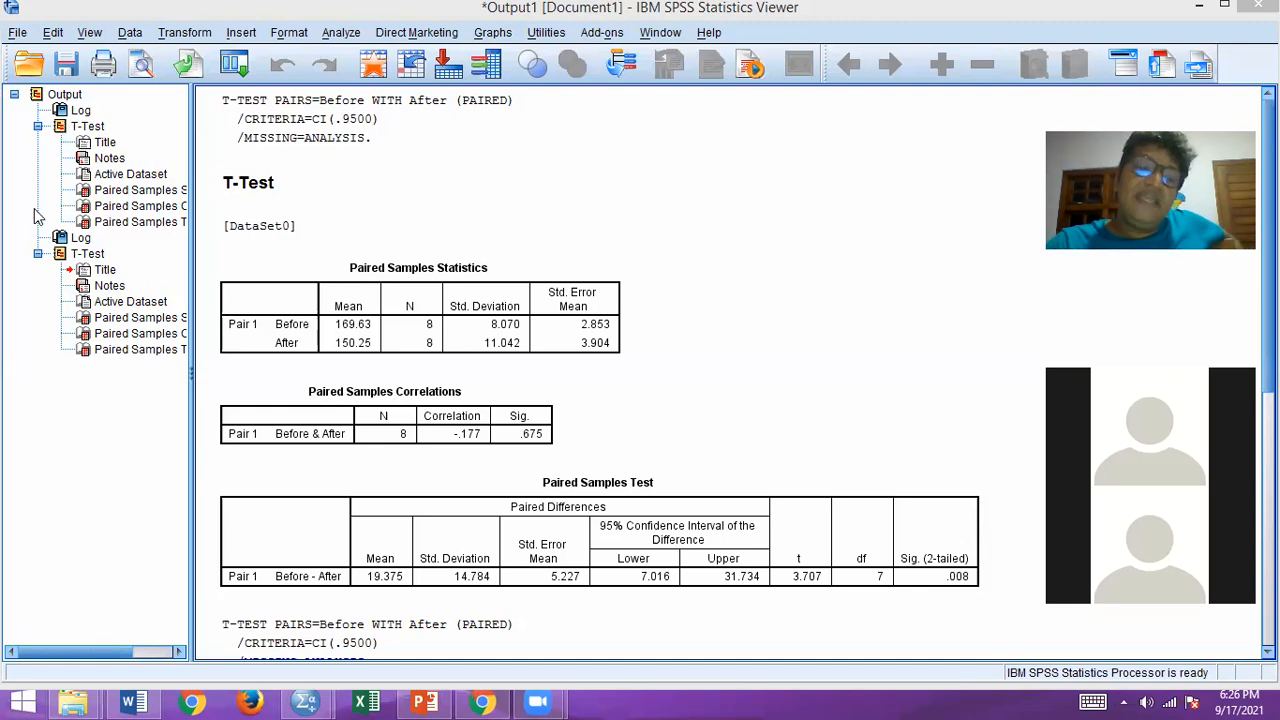
Step: Examine the Paired Samples Statistics table for Before and After, and return to the data set
{"action": "left_click", "coordinate": [340, 342]}
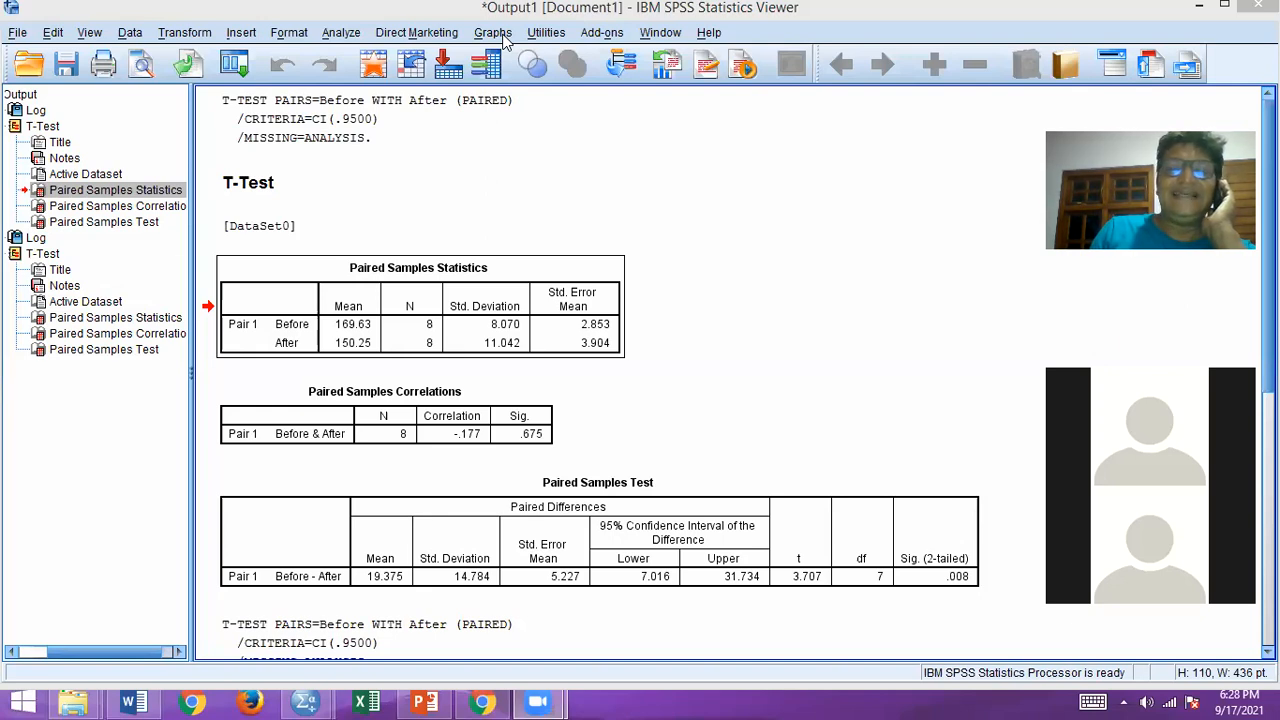
{"action": "left_click", "coordinate": [818, 316]}
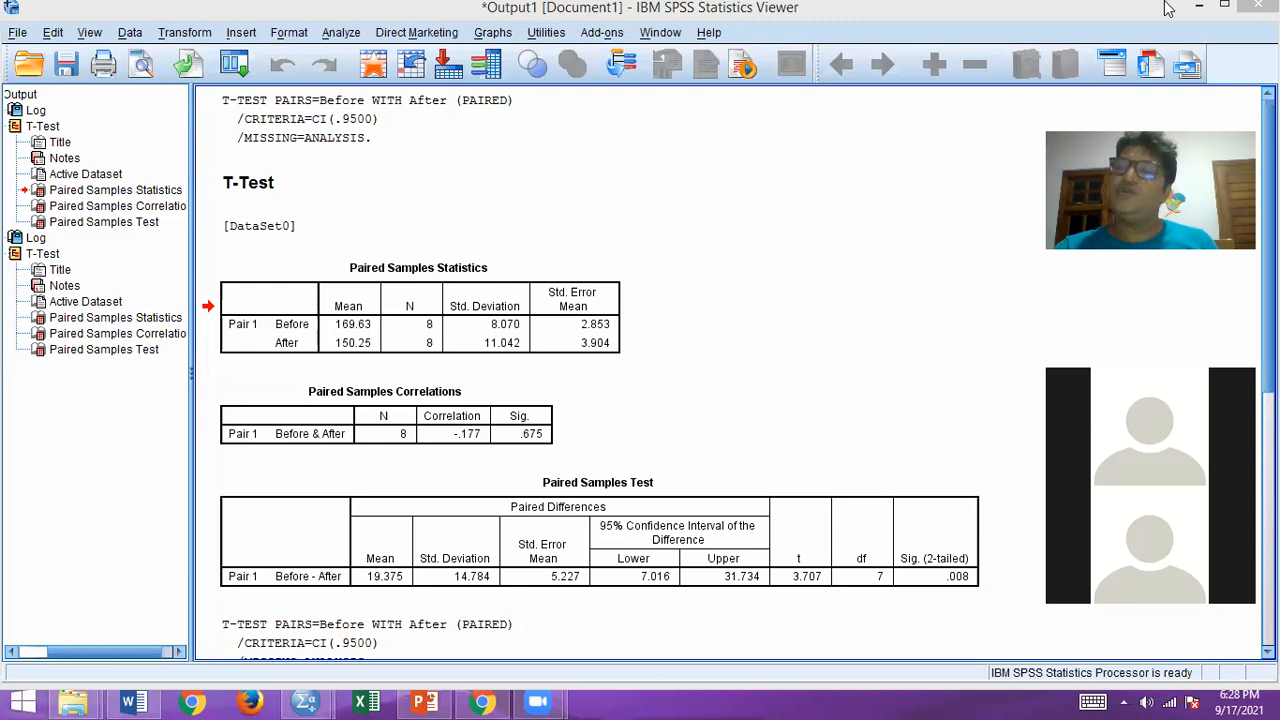
{"action": "left_click", "coordinate": [1196, 10]}
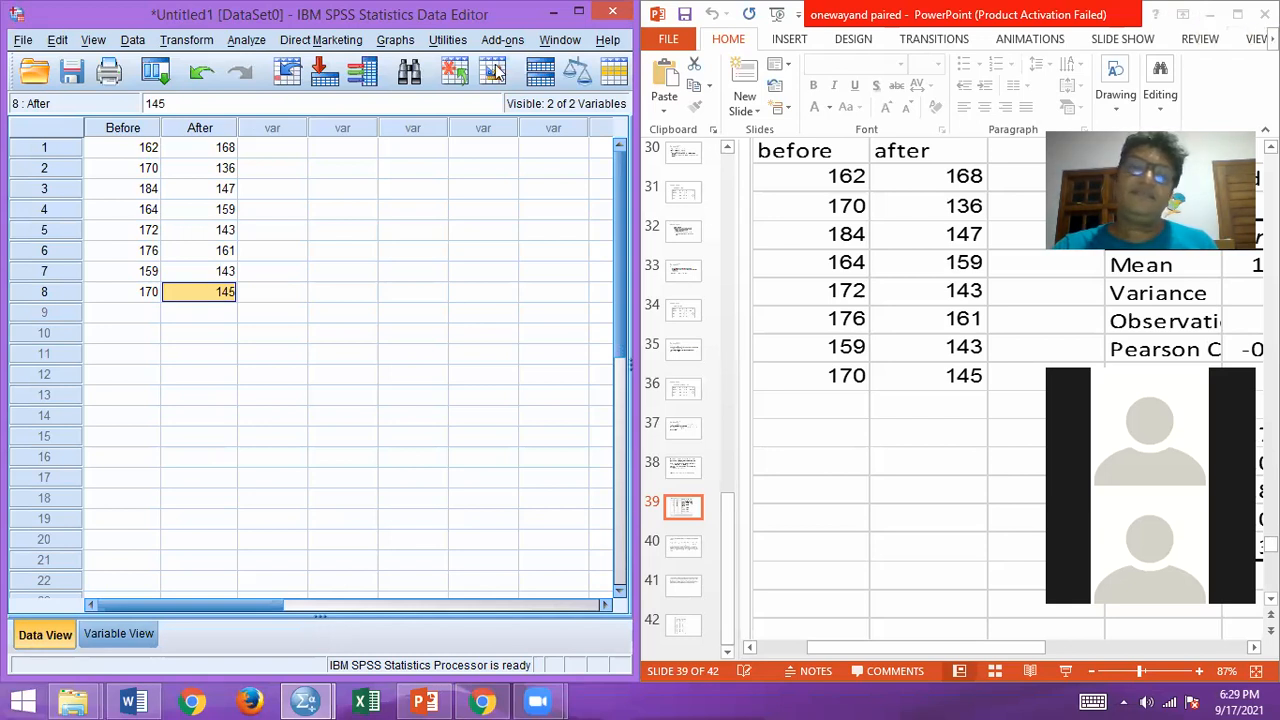
{"action": "left_click", "coordinate": [368, 177]}
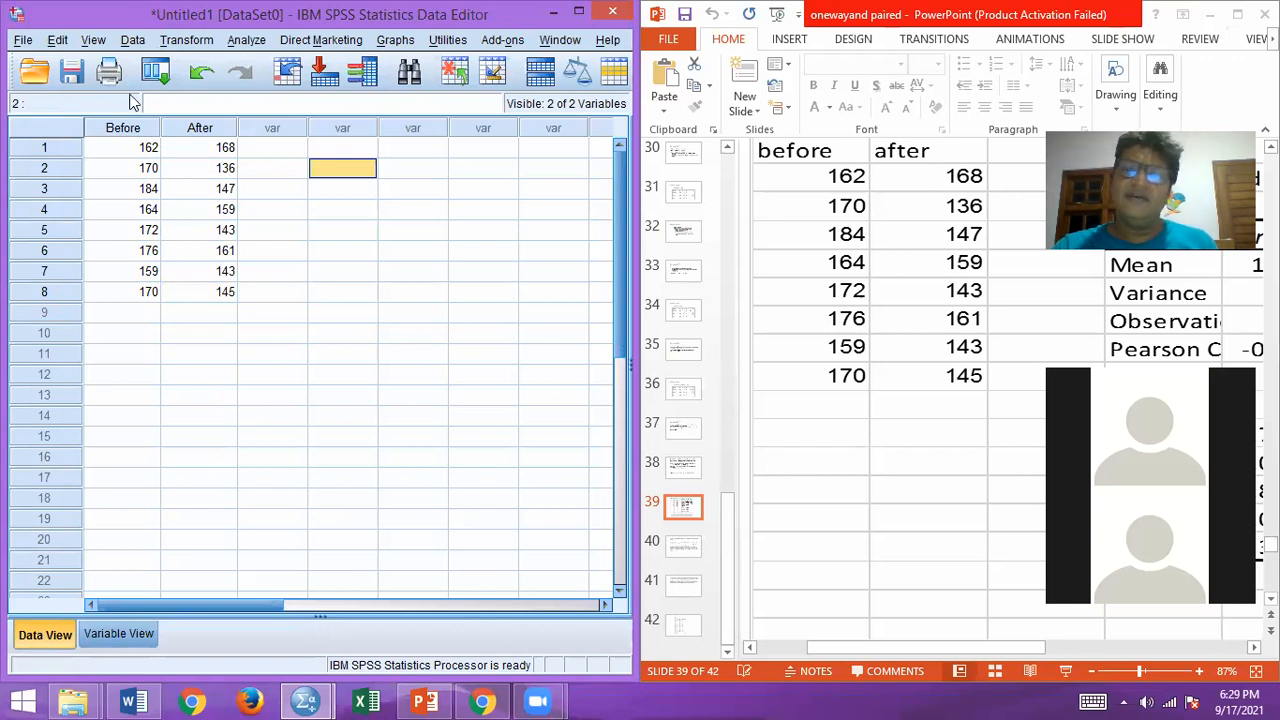
{"action": "left_click", "coordinate": [809, 89]}
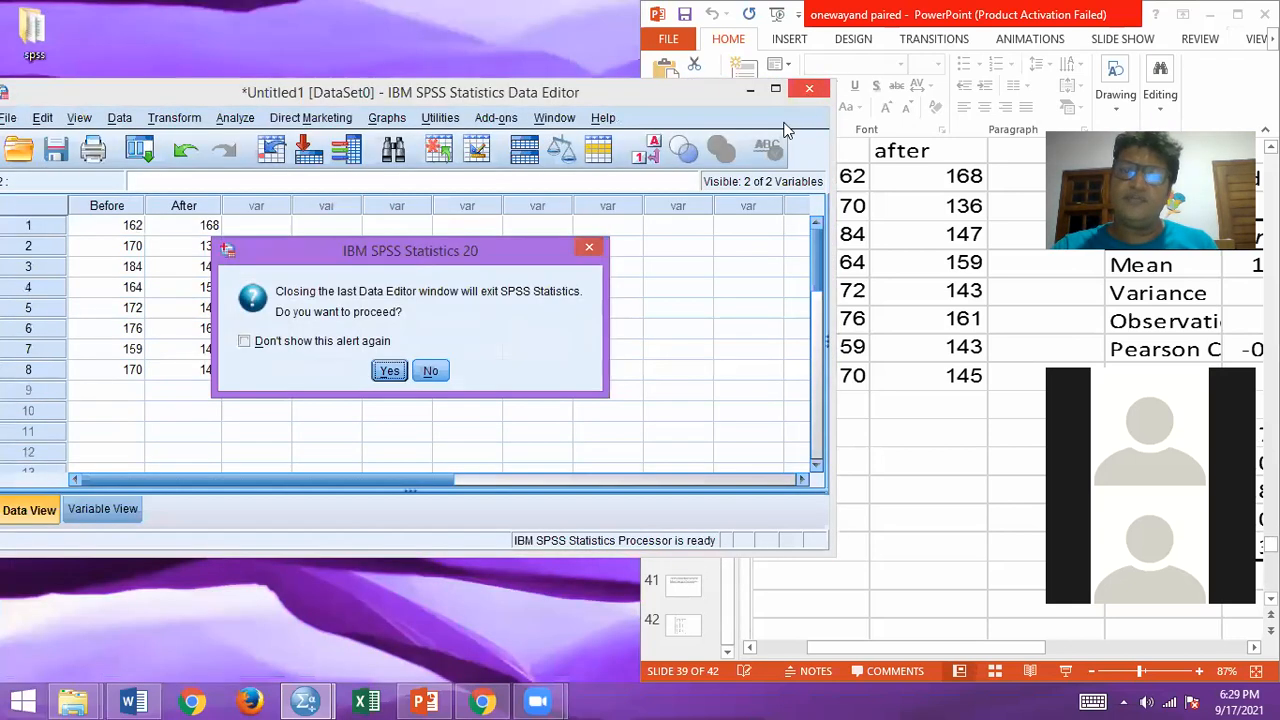
{"action": "left_click", "coordinate": [389, 371]}
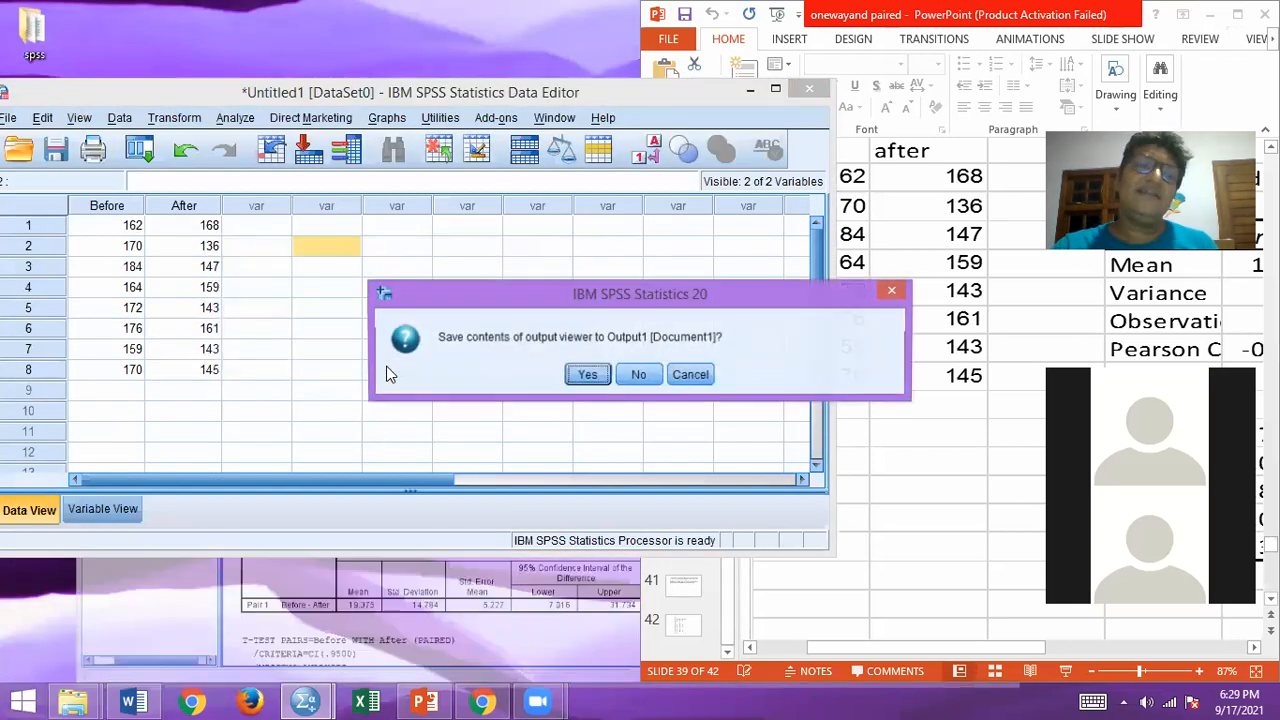
{"action": "left_click", "coordinate": [582, 386]}
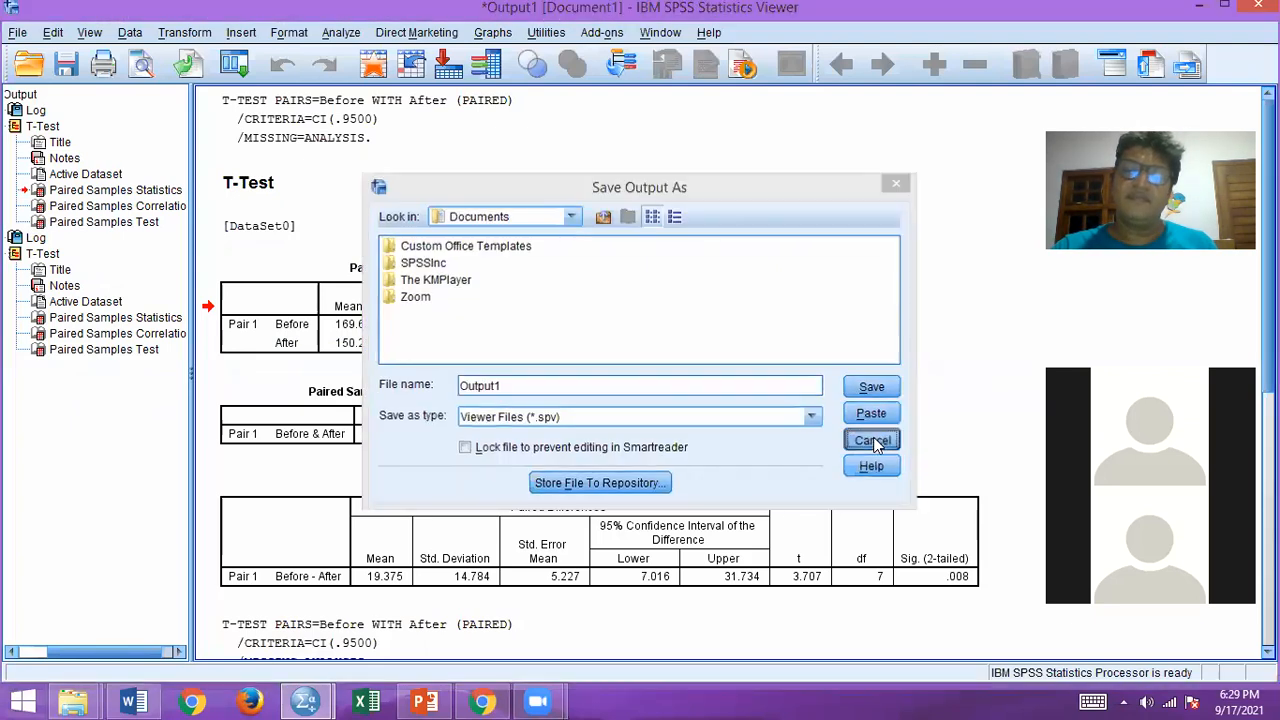
{"action": "left_click", "coordinate": [873, 441]}
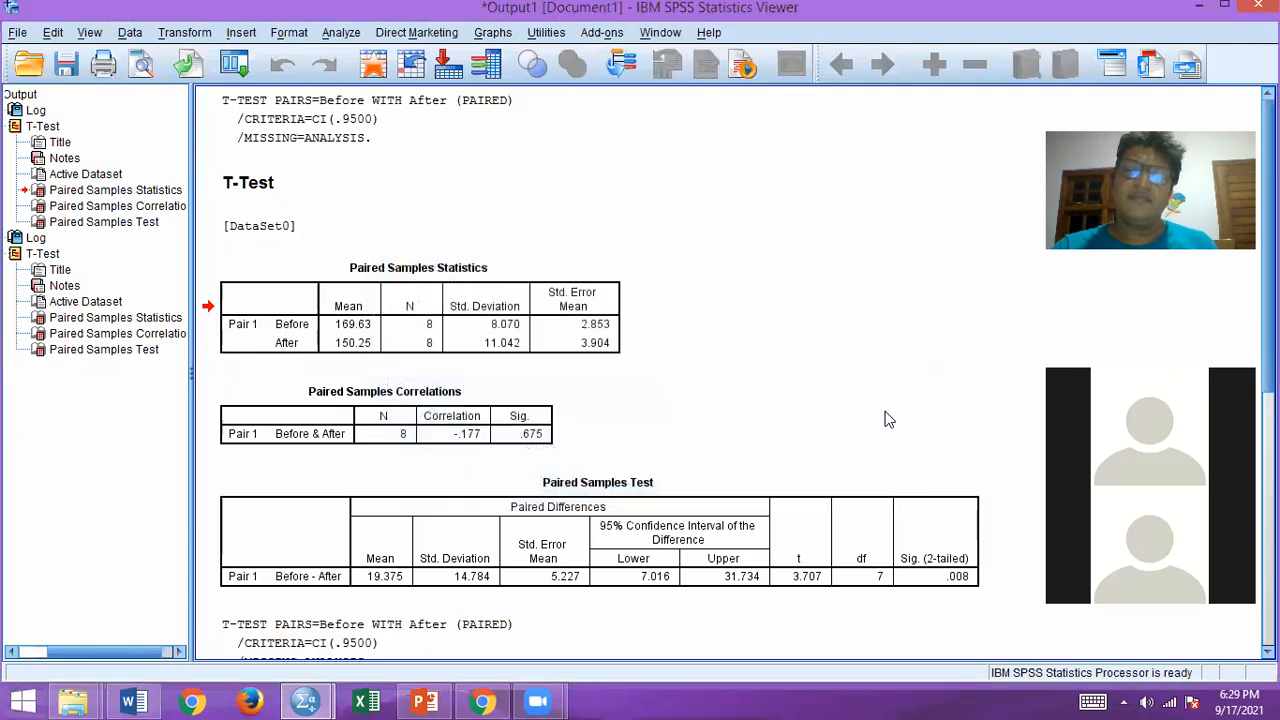
{"action": "left_click", "coordinate": [1192, 7]}
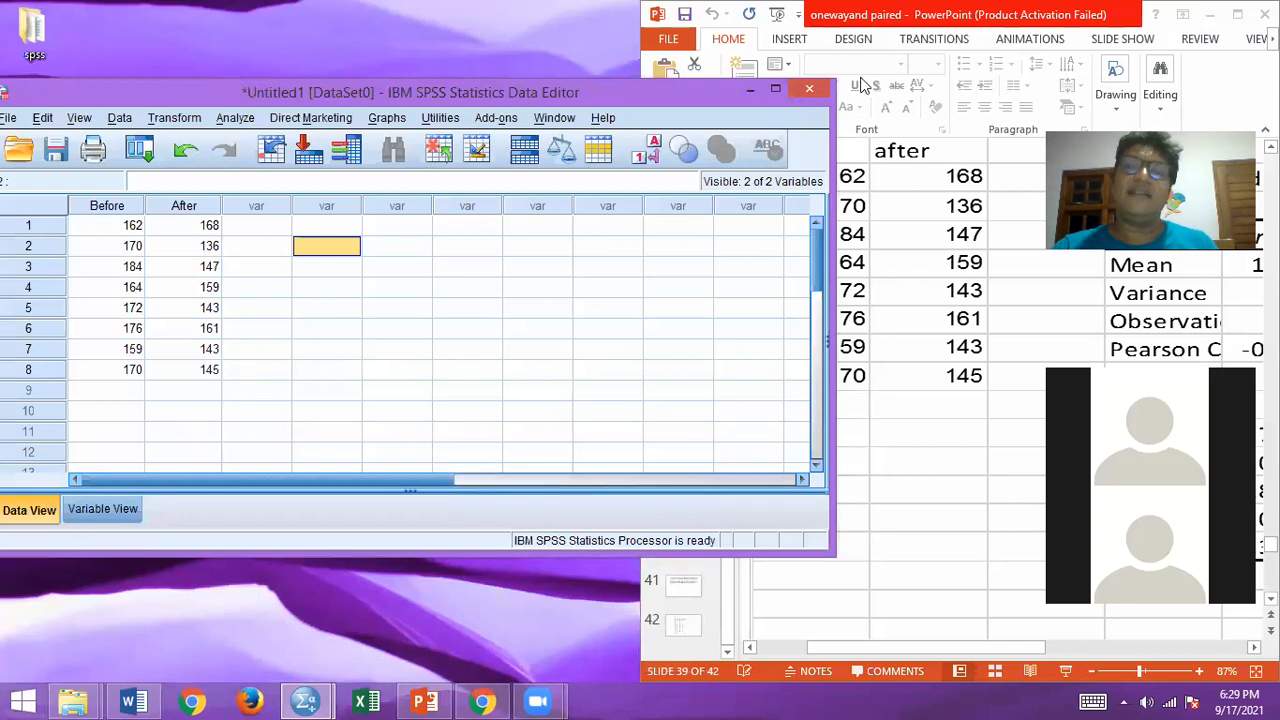
Step: Exit SPSS Statistics without saving the output viewer contents or the changes to the Untitled1 data set
{"action": "left_click", "coordinate": [809, 89]}
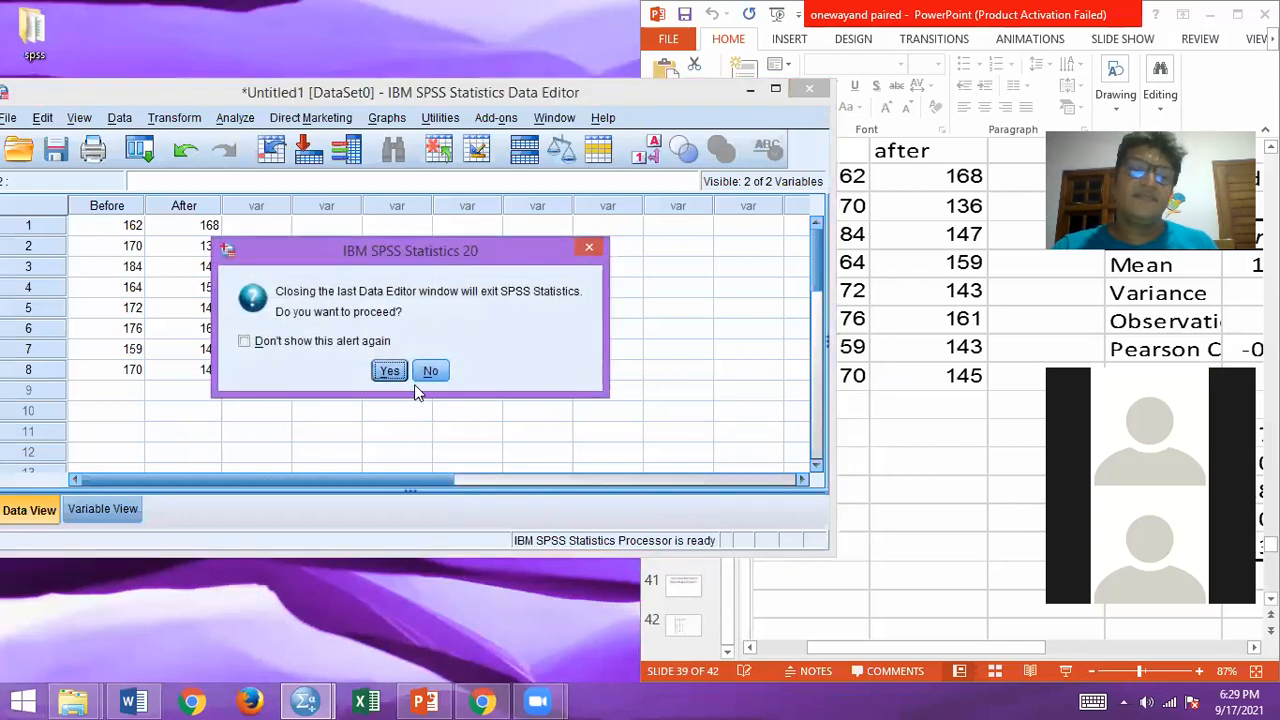
{"action": "left_click", "coordinate": [389, 371]}
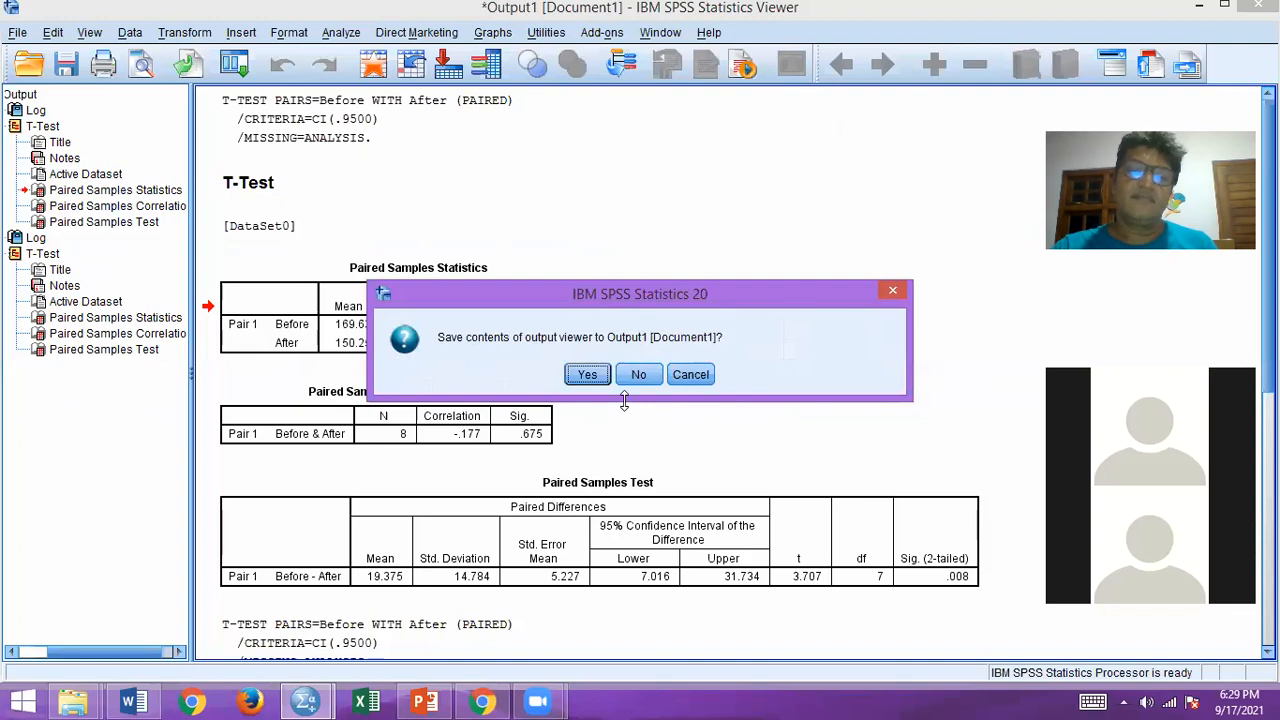
{"action": "left_click", "coordinate": [634, 377]}
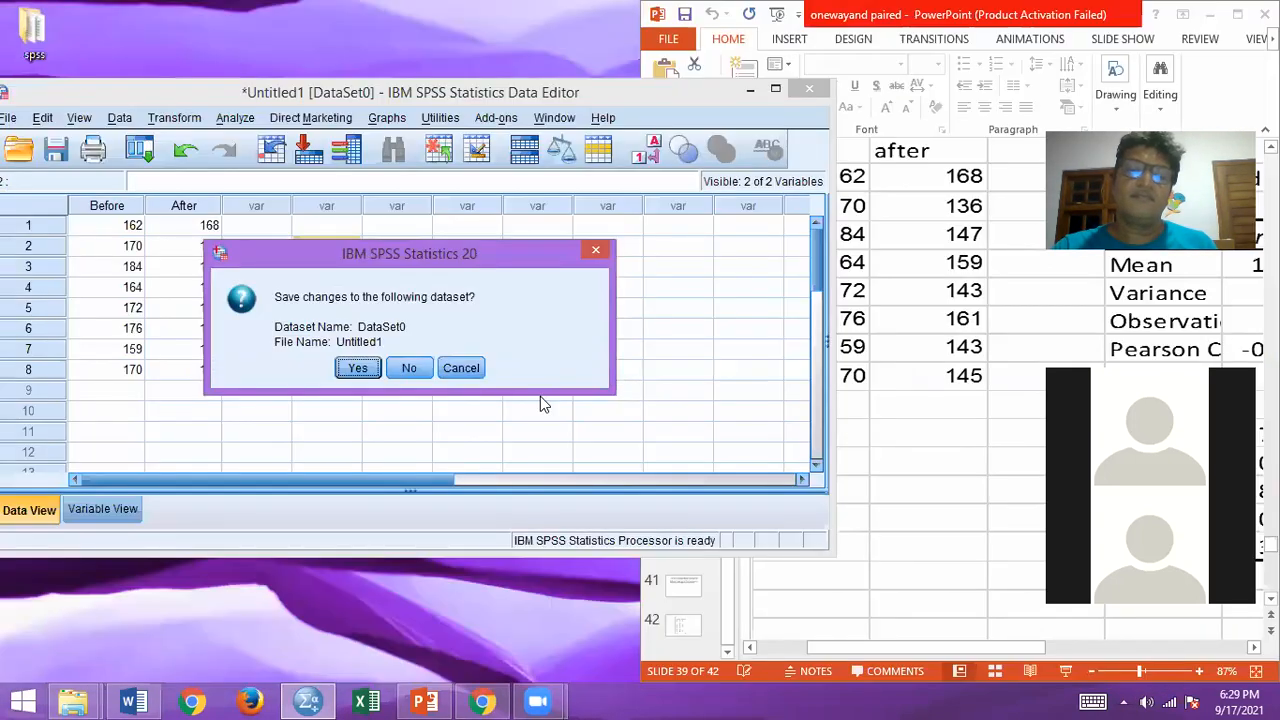
{"action": "left_click", "coordinate": [412, 369]}
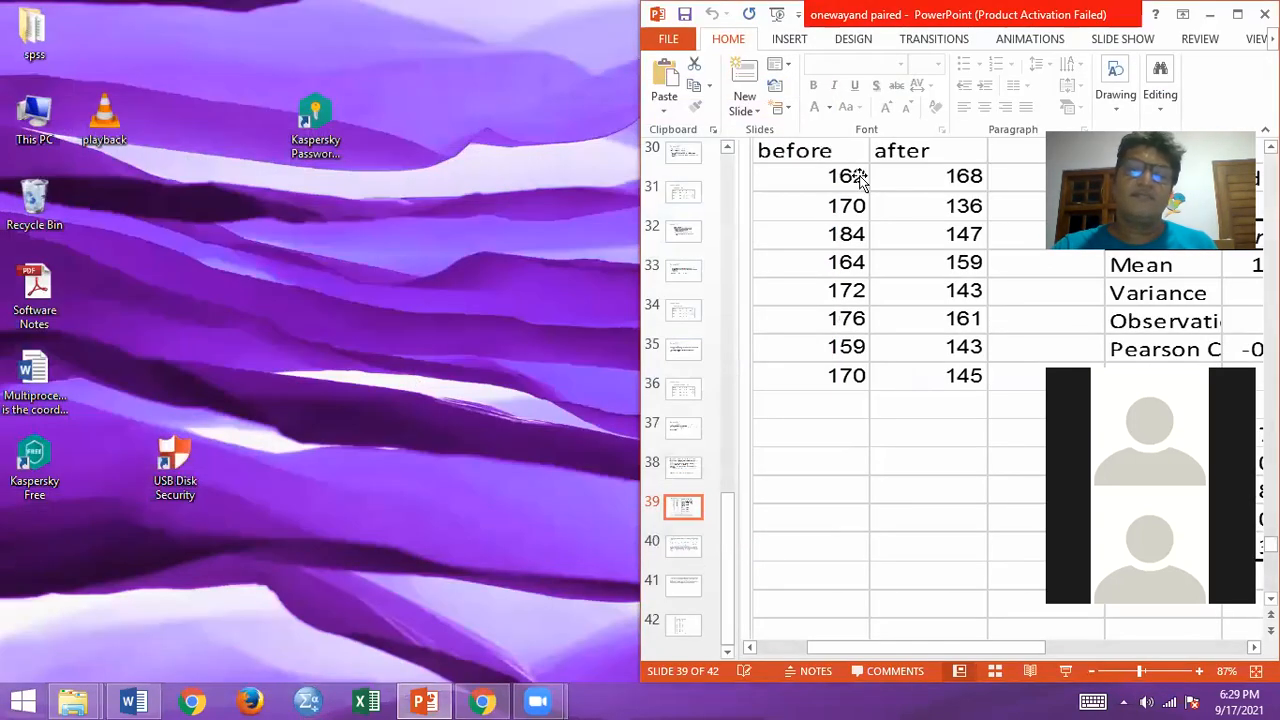
Step: Maximize the PowerPoint presentation, look through slides 40 to 42 on the paired t-test, and return to slide 40
{"action": "left_click", "coordinate": [1237, 14]}
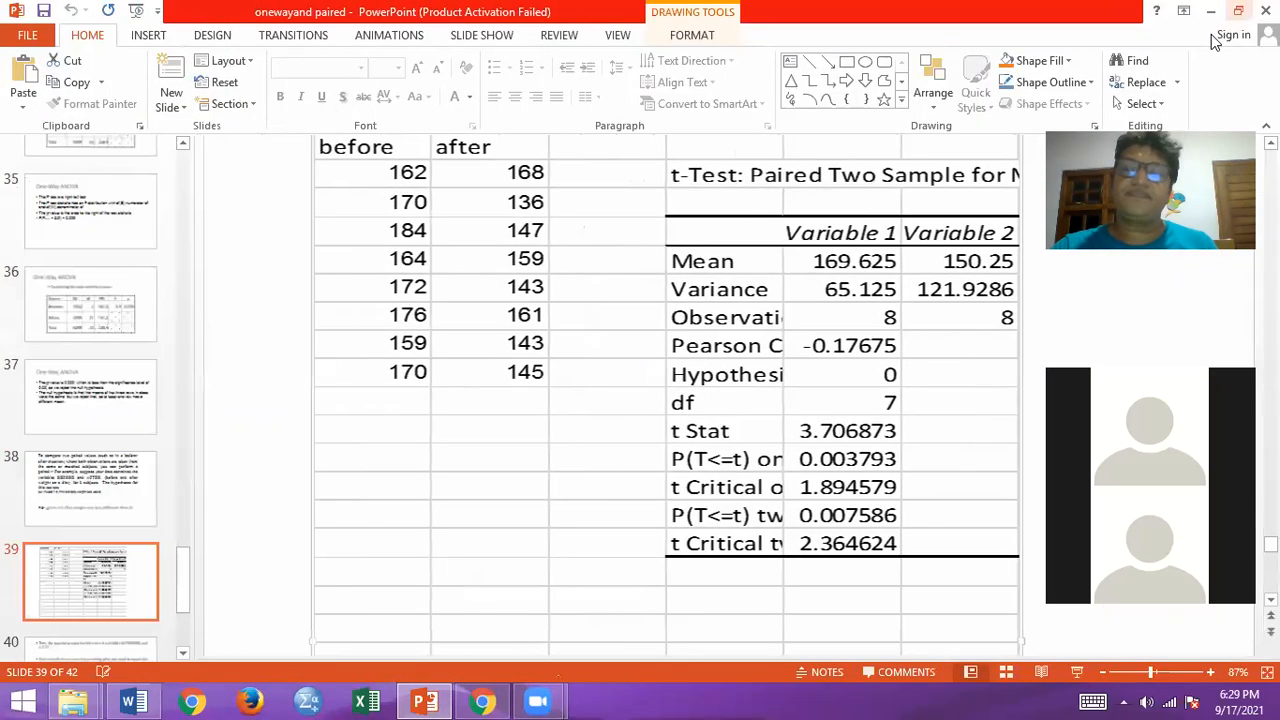
{"action": "scroll", "coordinate": [90, 540], "scroll_direction": "down", "scroll_amount": 1}
{"action": "left_click", "coordinate": [45, 578]}
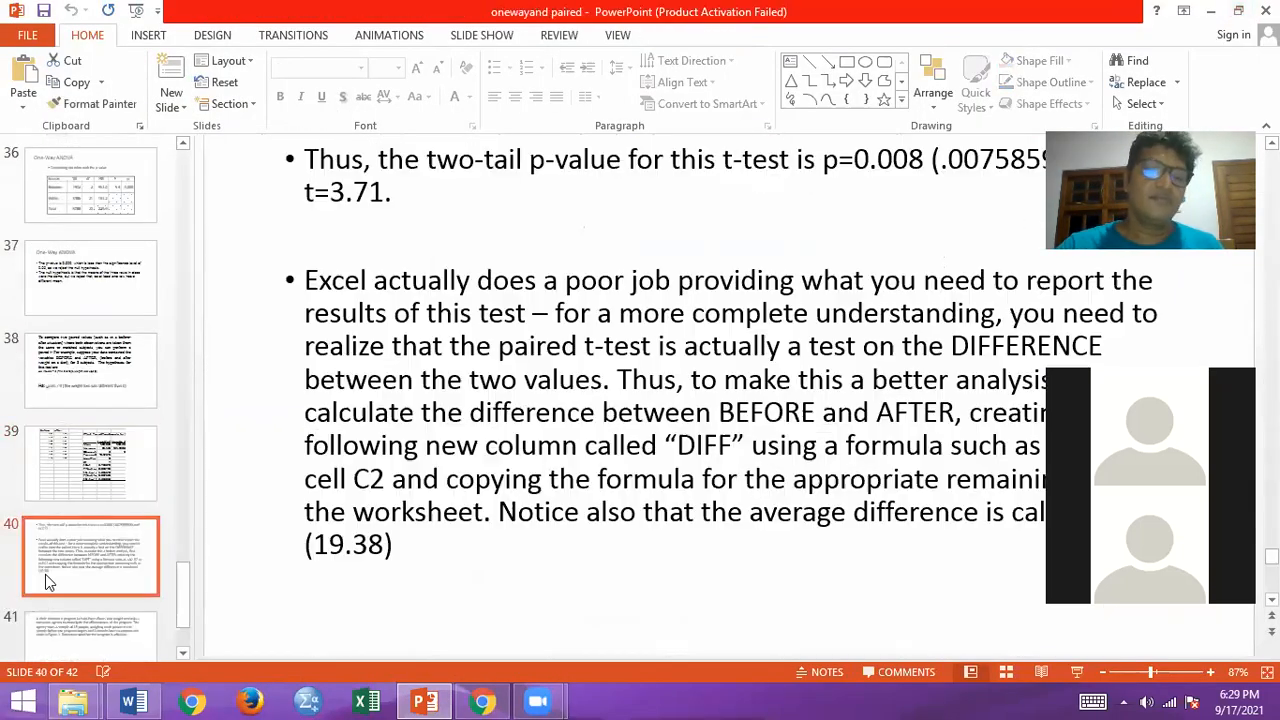
{"action": "key", "text": "Down"}
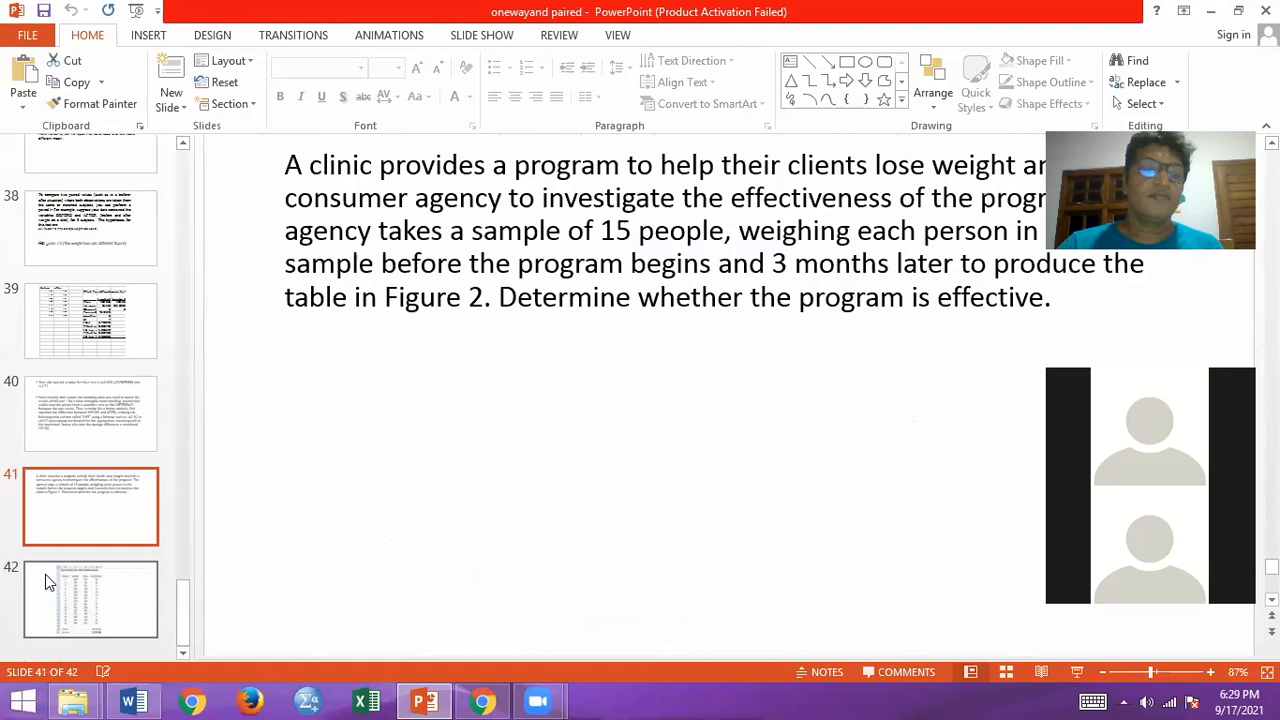
{"action": "left_click", "coordinate": [45, 574]}
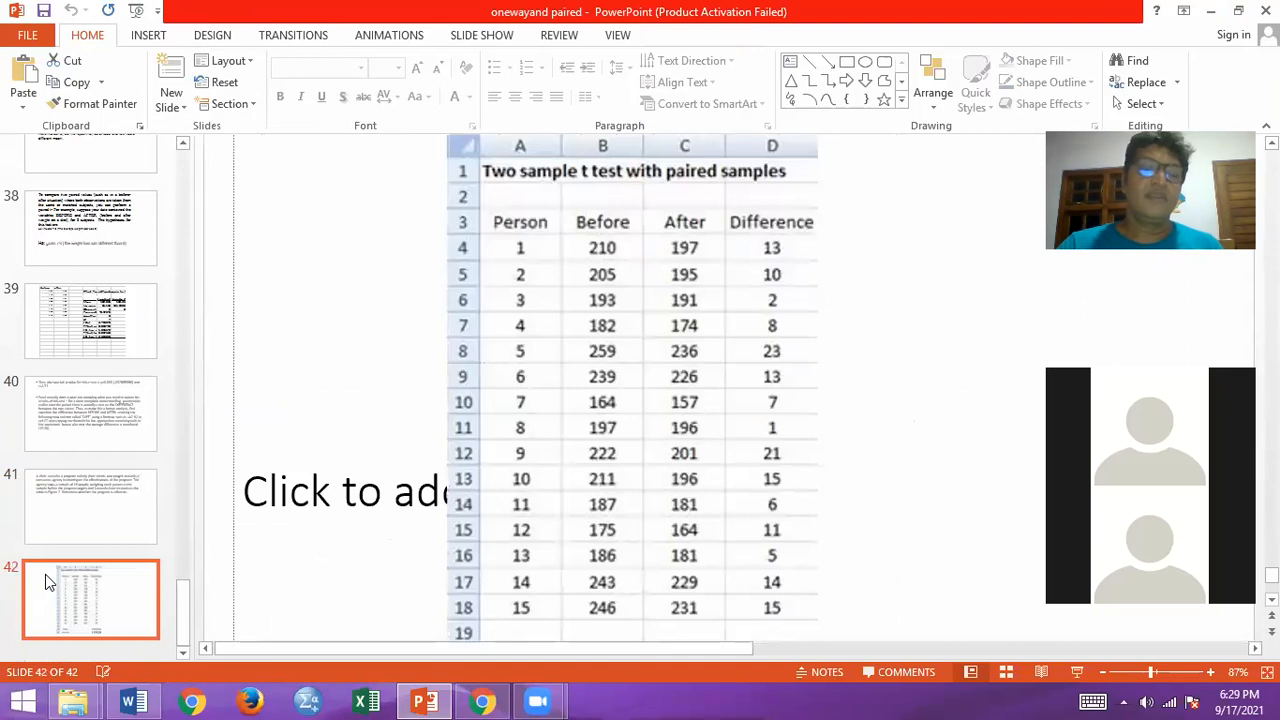
{"action": "key", "text": "Up"}
{"action": "key", "text": "Up"}
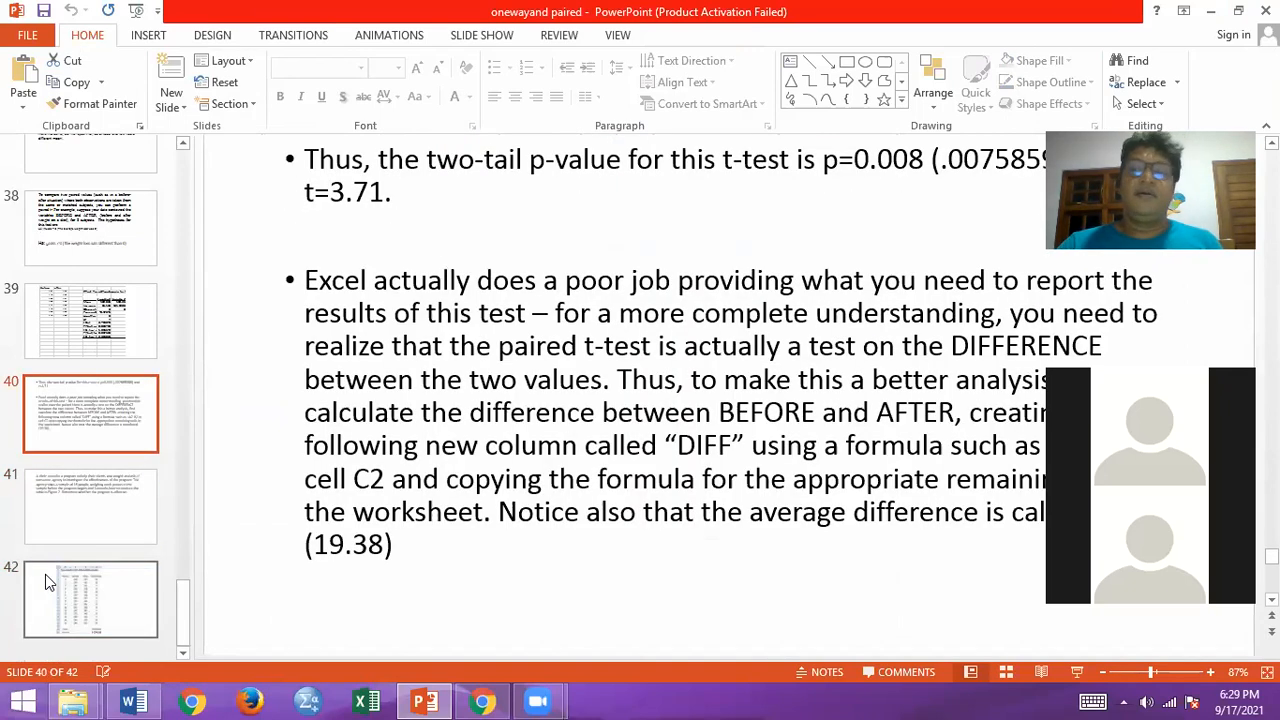
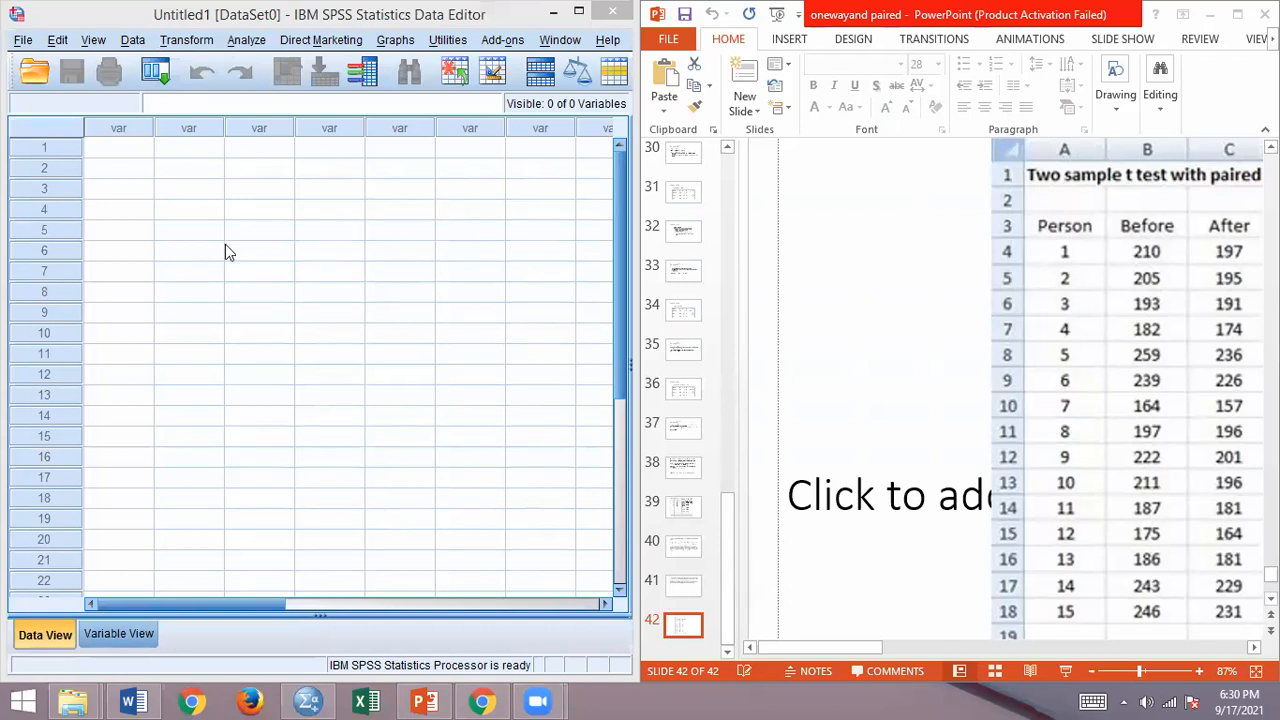
Step: Define a numeric variable named Person as the first variable of the empty data set
{"action": "left_click", "coordinate": [117, 636]}
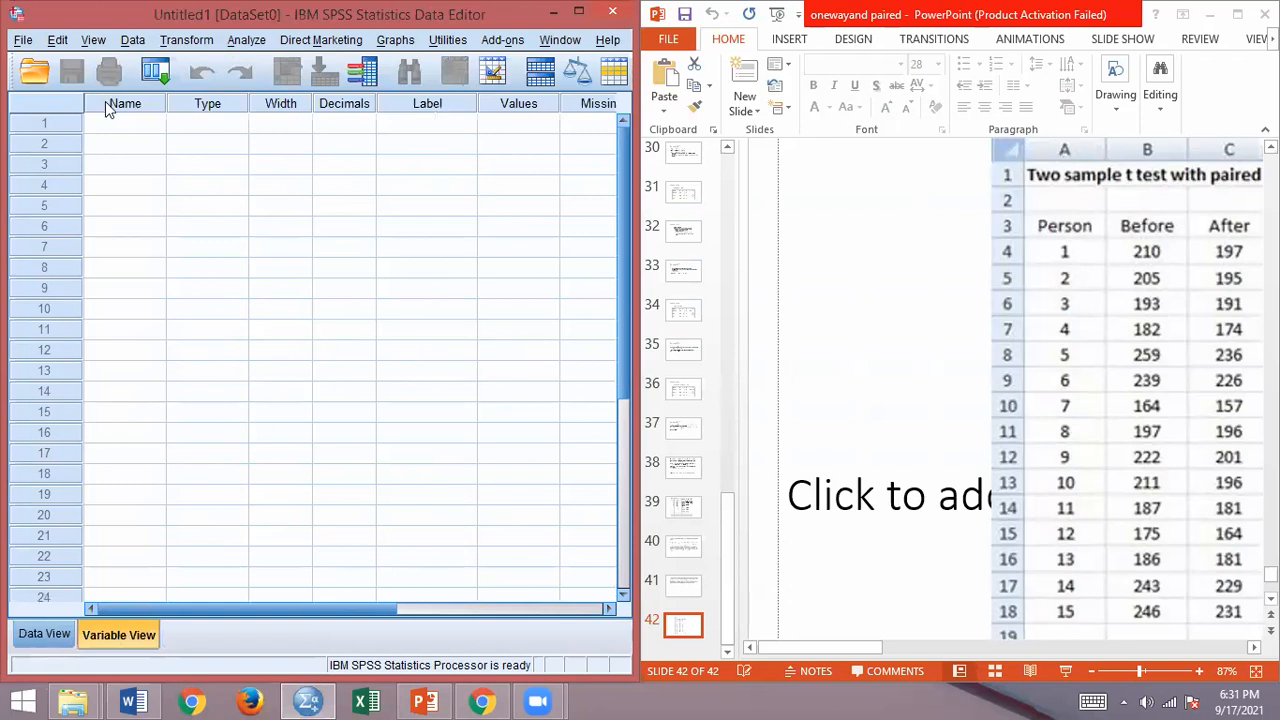
{"action": "left_click", "coordinate": [116, 127]}
{"action": "type", "text": "Pers"}
{"action": "key", "text": "Tab"}
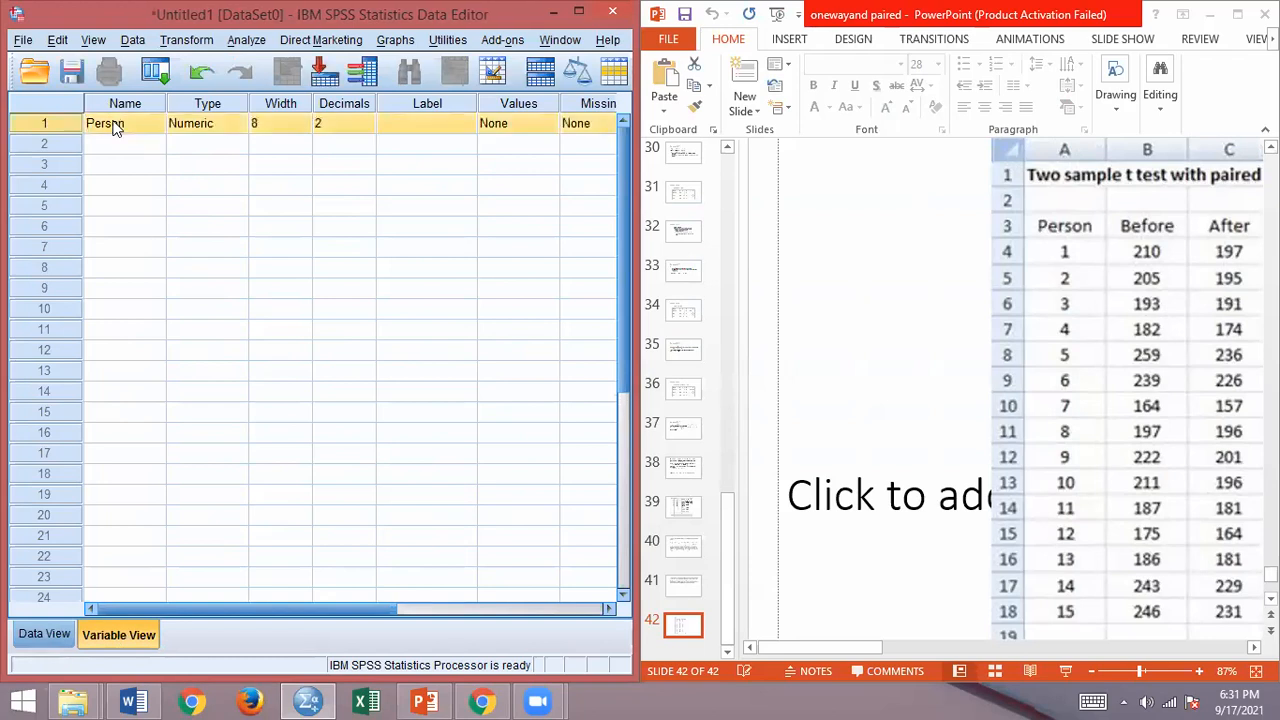
Step: Try to set the width of the Person variable to 2
{"action": "left_click", "coordinate": [257, 125]}
{"action": "double_click", "coordinate": [257, 125]}
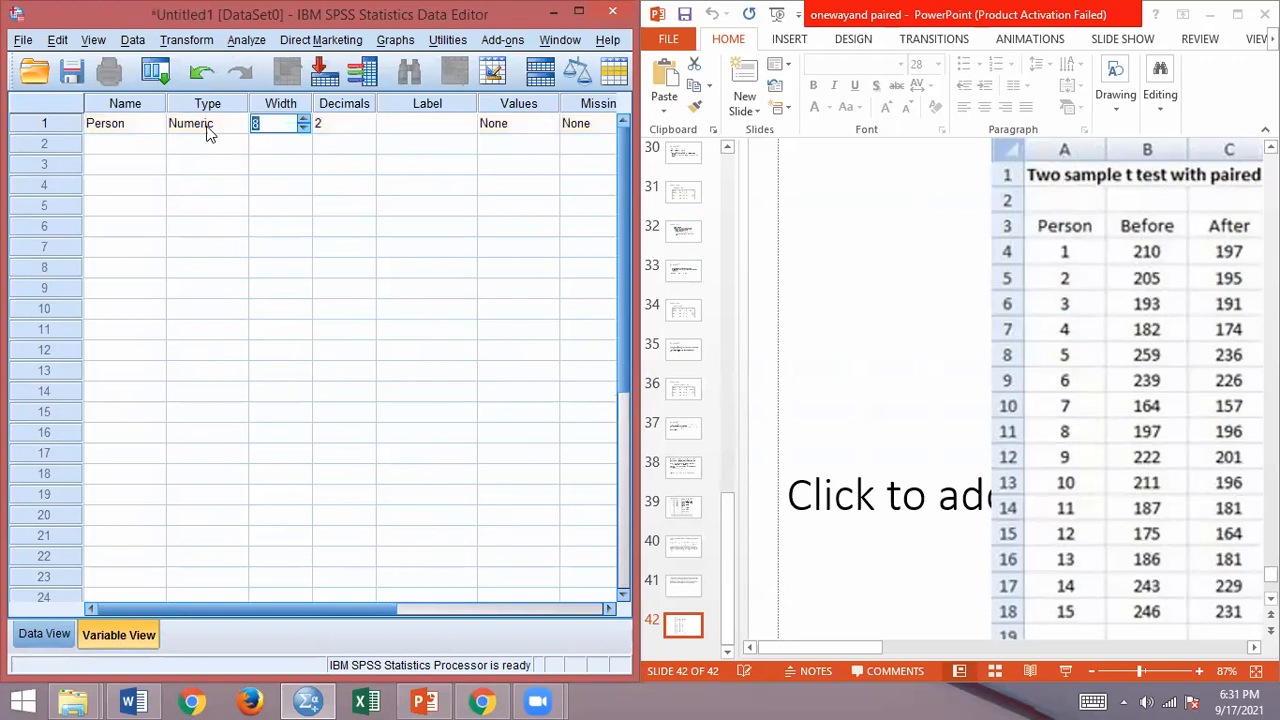
{"action": "type", "text": "2"}
{"action": "key", "text": "Tab"}
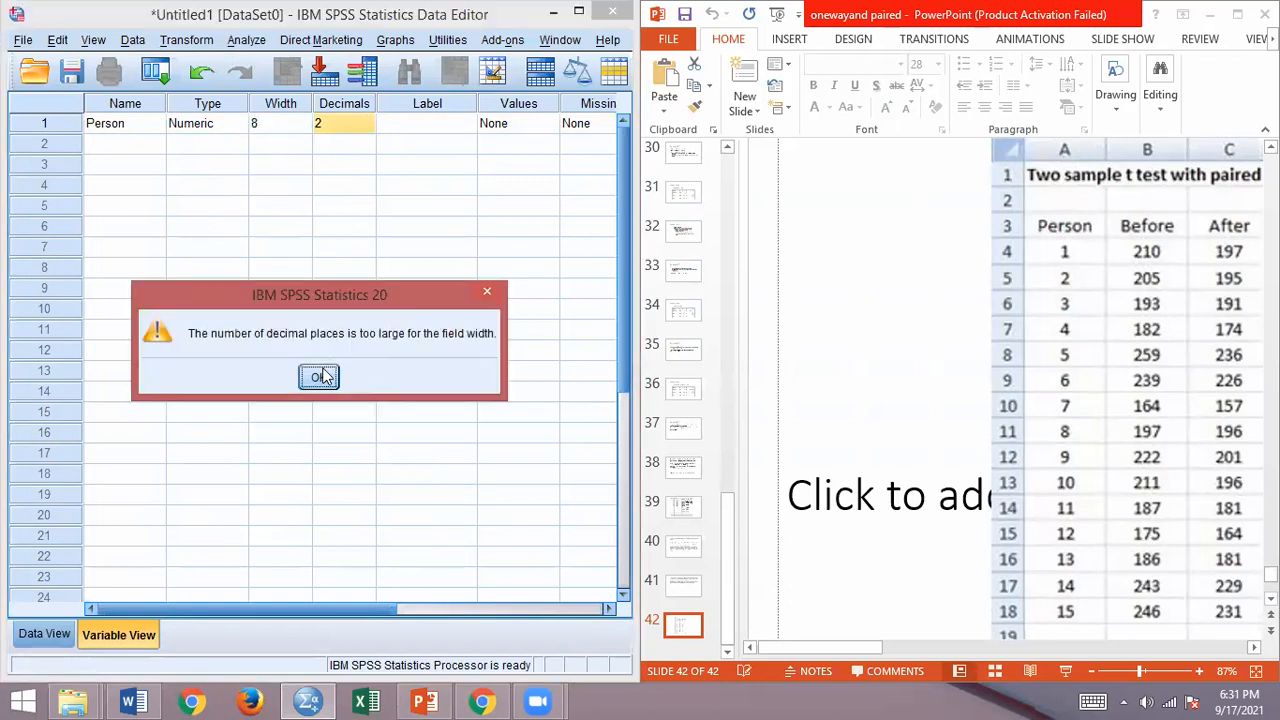
{"action": "left_click", "coordinate": [320, 376]}
Step: Set the Person variable to 0 decimals and a width of 2
{"action": "left_click", "coordinate": [353, 125]}
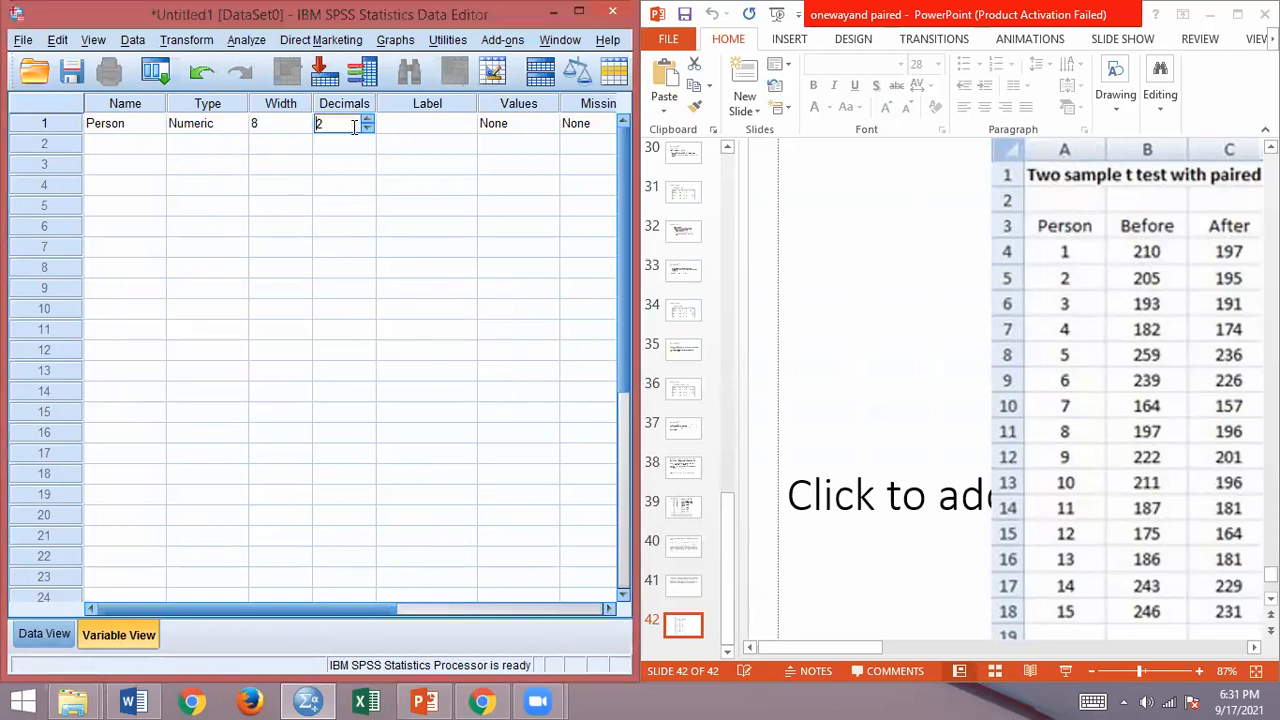
{"action": "left_click", "coordinate": [367, 128]}
{"action": "left_click", "coordinate": [367, 128]}
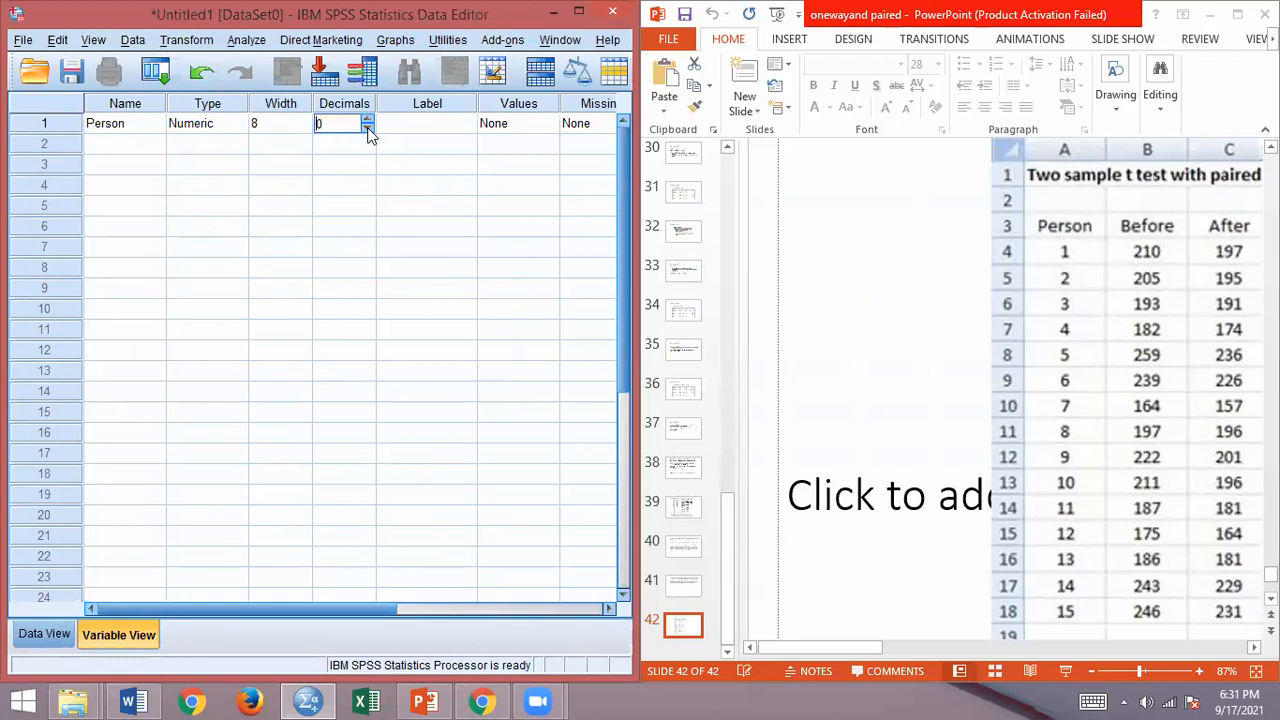
{"action": "left_click", "coordinate": [275, 124]}
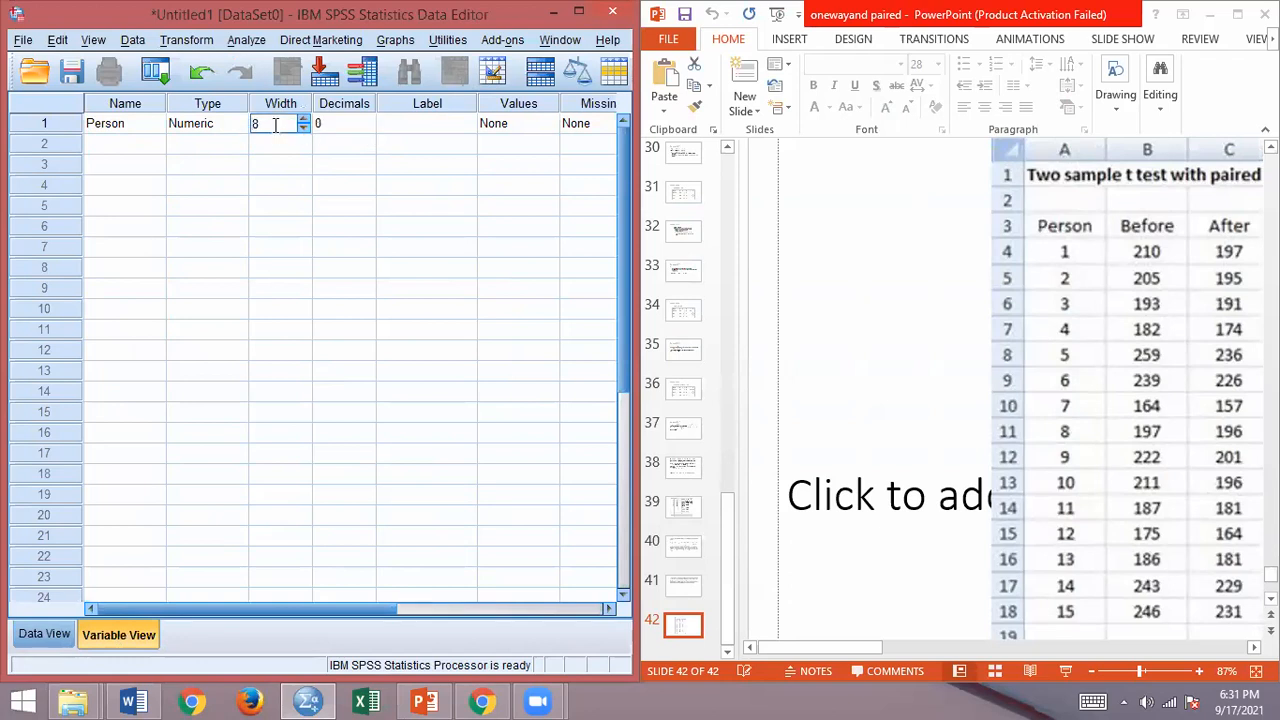
{"action": "key", "text": "BackSpace"}
{"action": "type", "text": "2"}
Step: Define a second numeric variable named Before with a width of 3 and 0 decimals
{"action": "left_click", "coordinate": [105, 146]}
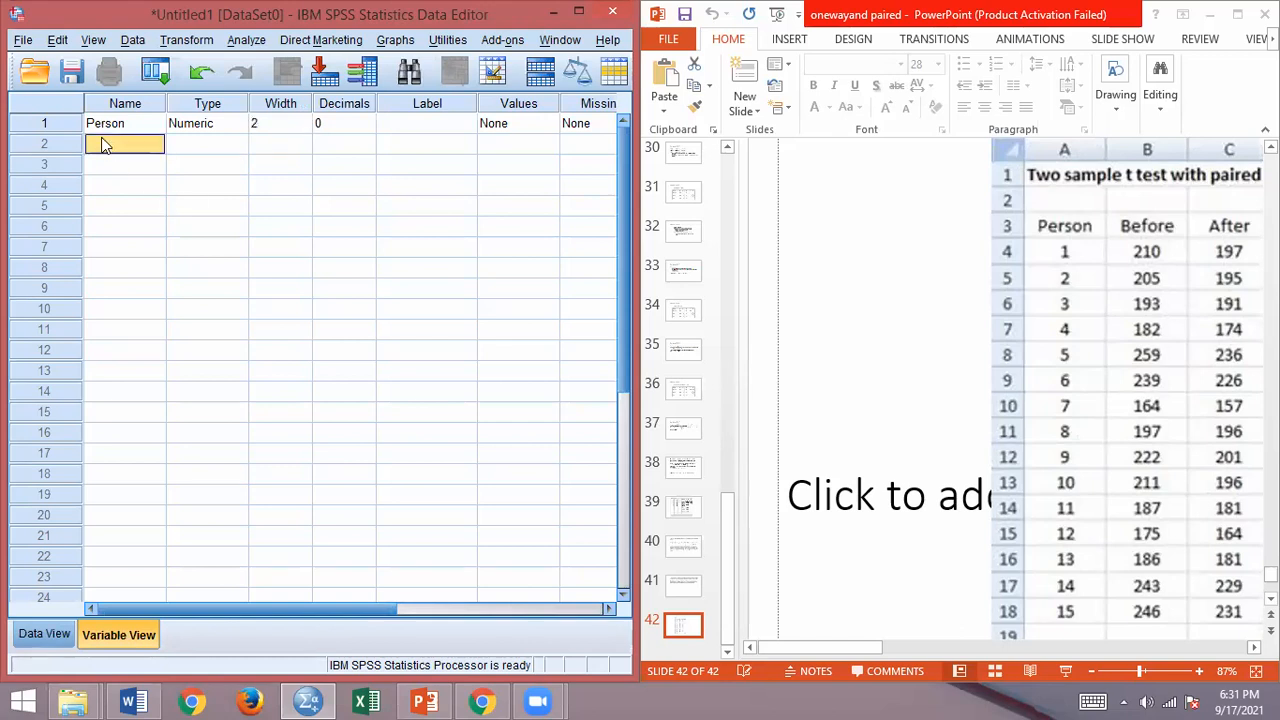
{"action": "type", "text": "Before"}
{"action": "left_click", "coordinate": [105, 145]}
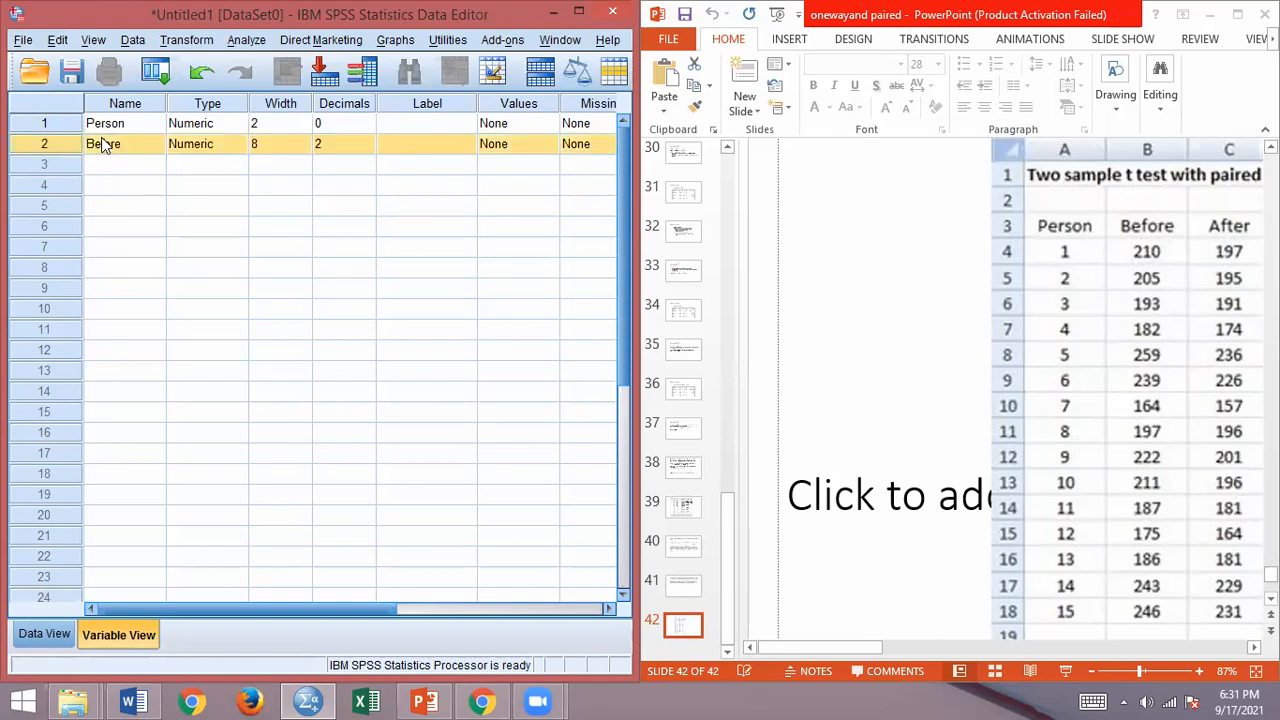
{"action": "left_click", "coordinate": [262, 144]}
{"action": "left_click_drag", "start_coordinate": [266, 144], "coordinate": [210, 150]}
{"action": "type", "text": "3"}
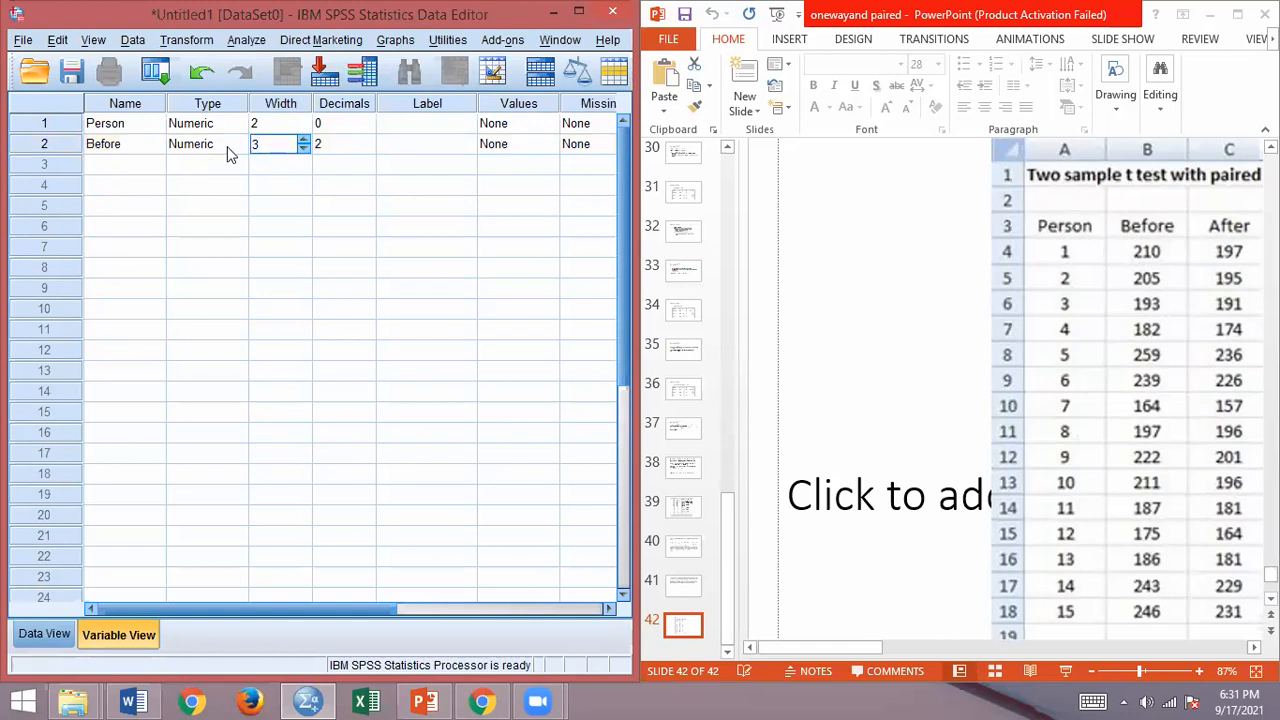
{"action": "left_click", "coordinate": [365, 150]}
{"action": "type", "text": "0"}
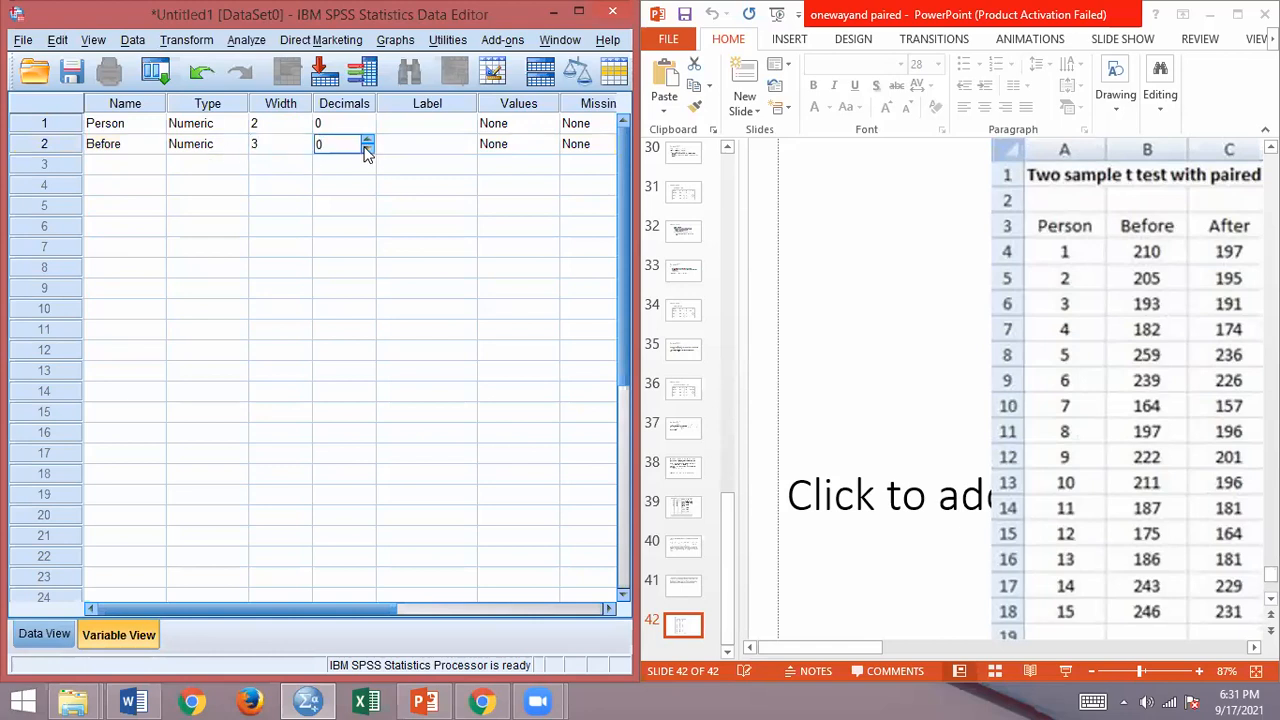
Step: Define a third numeric variable named After with a width of 3 and 0 decimals
{"action": "left_click", "coordinate": [135, 166]}
{"action": "type", "text": "After"}
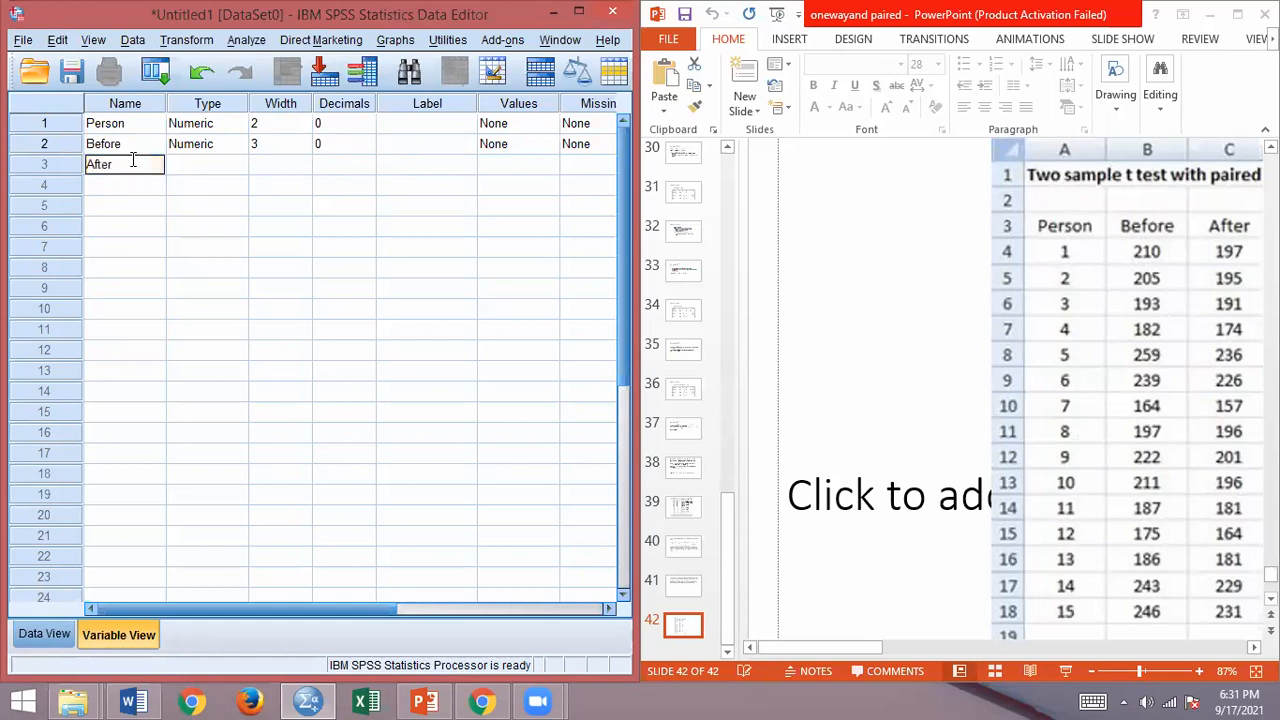
{"action": "key", "text": "Return"}
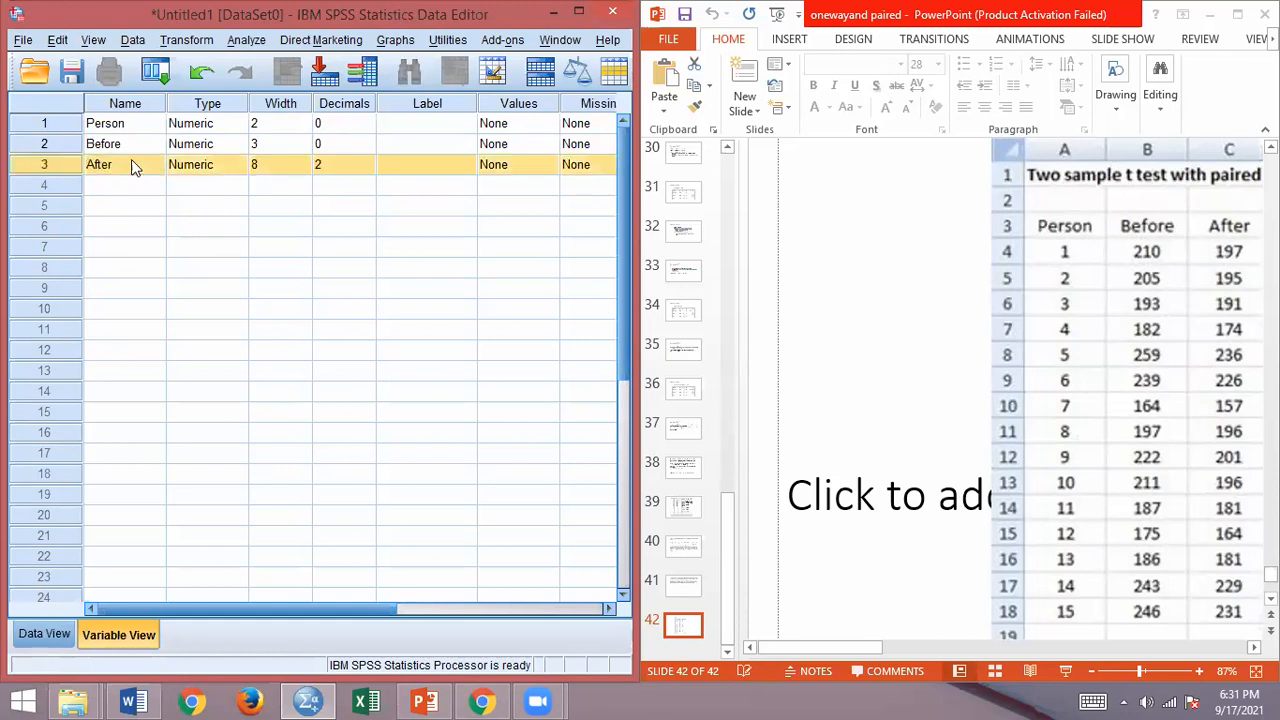
{"action": "left_click", "coordinate": [259, 166]}
{"action": "type", "text": "3"}
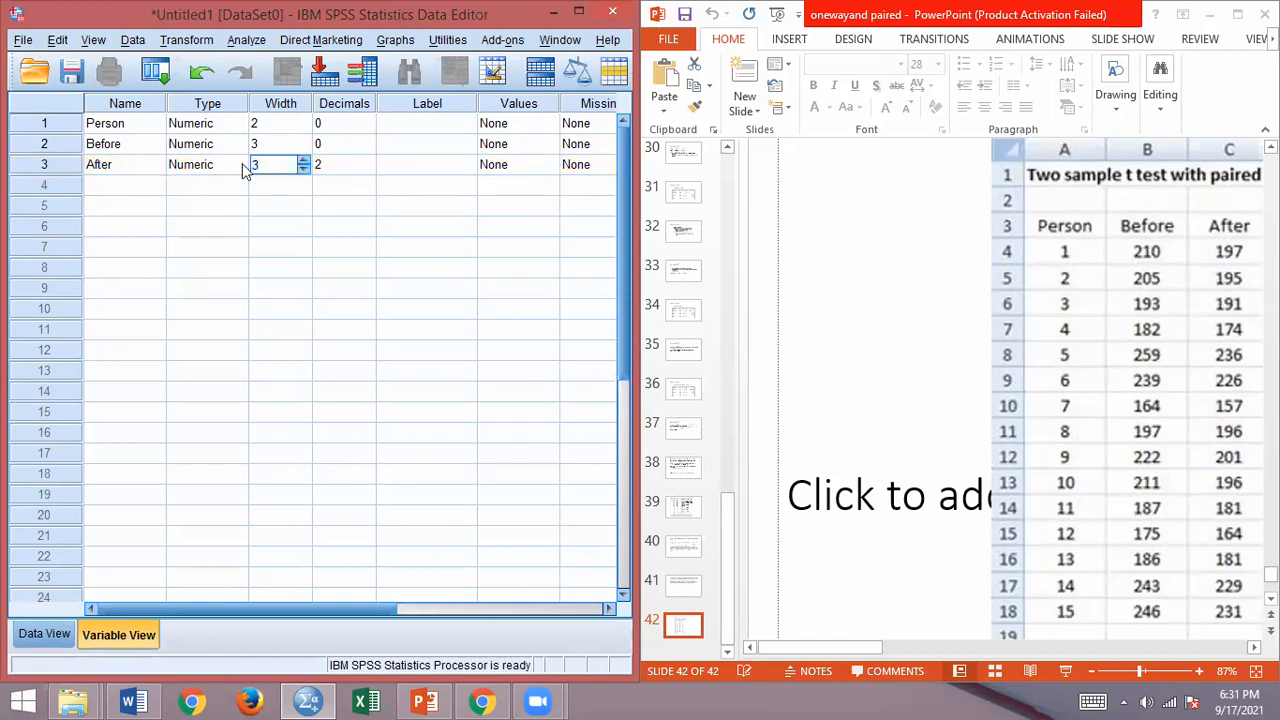
{"action": "left_click", "coordinate": [329, 168]}
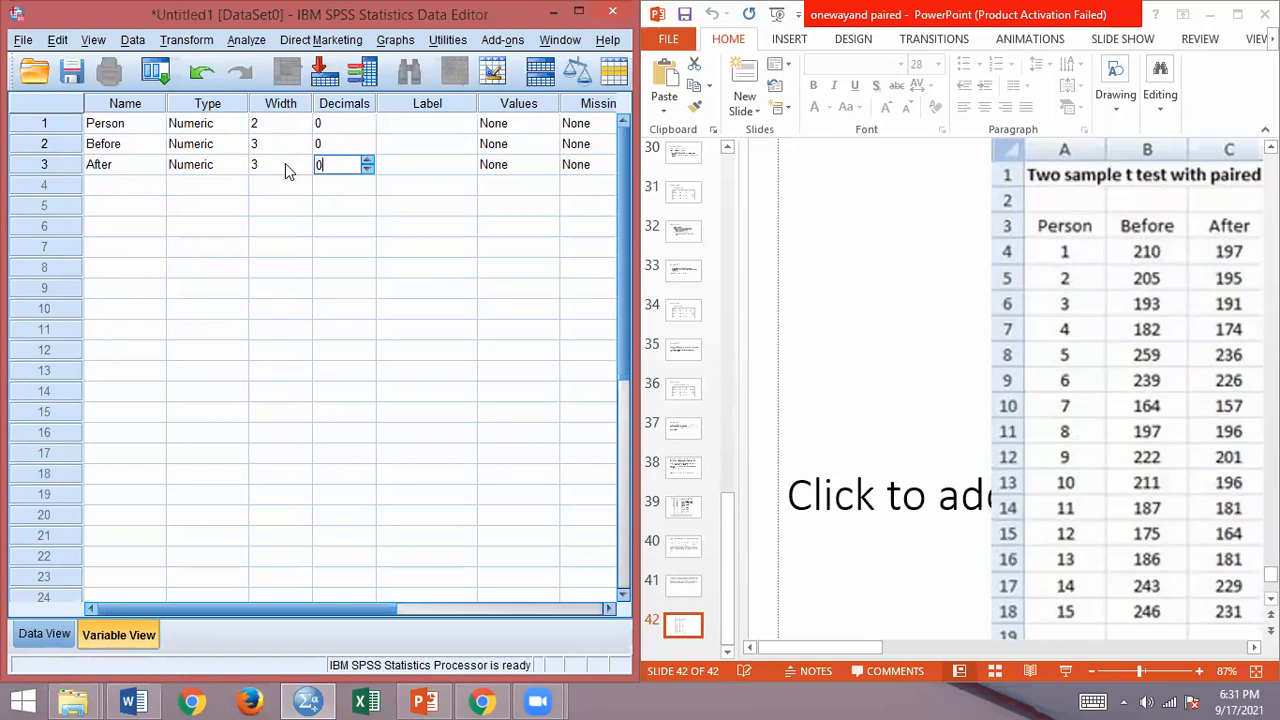
Step: Enter the first case in the data grid with Person 1, Before 210 and After 197
{"action": "left_click", "coordinate": [36, 636]}
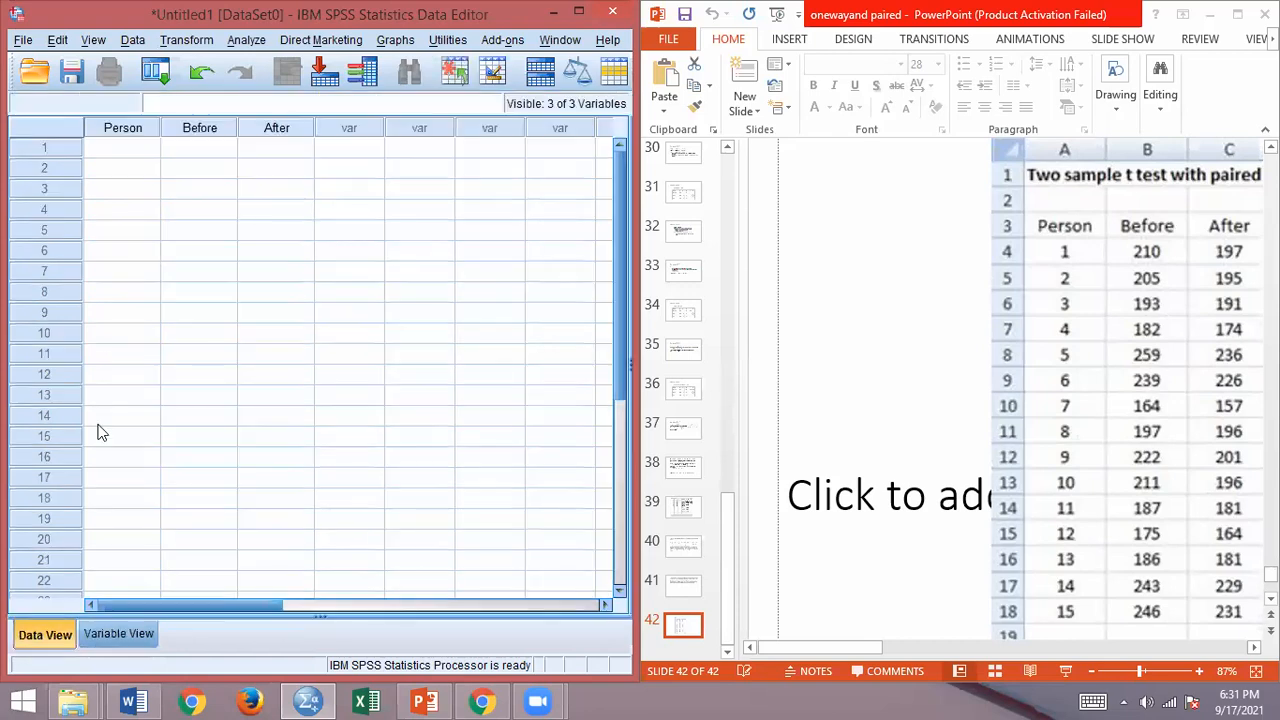
{"action": "left_click", "coordinate": [113, 147]}
{"action": "type", "text": "1"}
{"action": "key", "text": "Tab"}
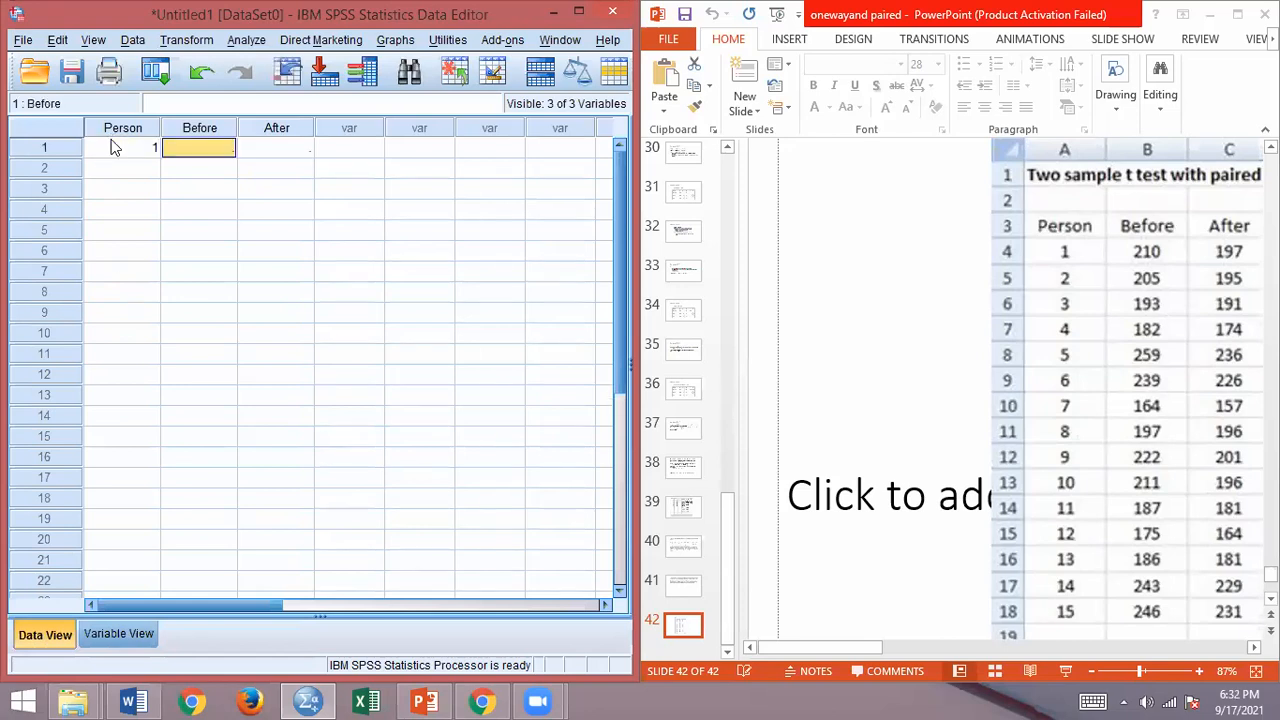
{"action": "type", "text": "210"}
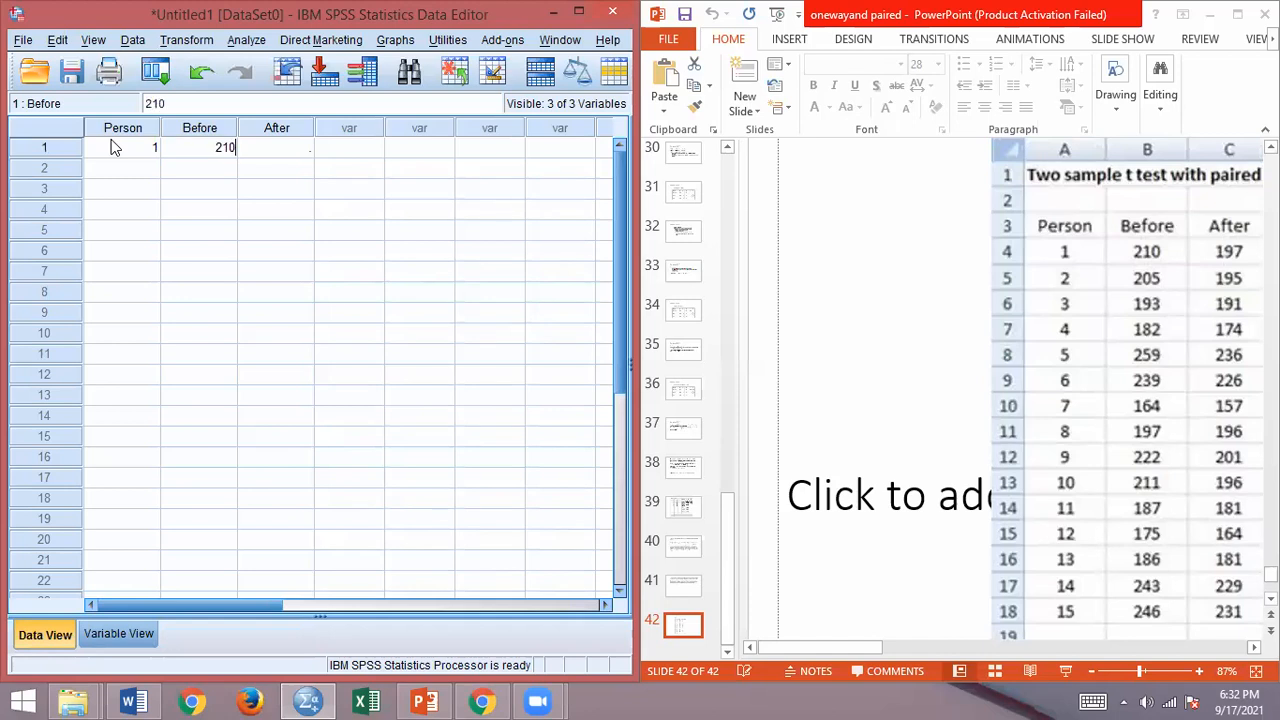
{"action": "key", "text": "Tab"}
{"action": "type", "text": "197"}
{"action": "key", "text": "Return"}
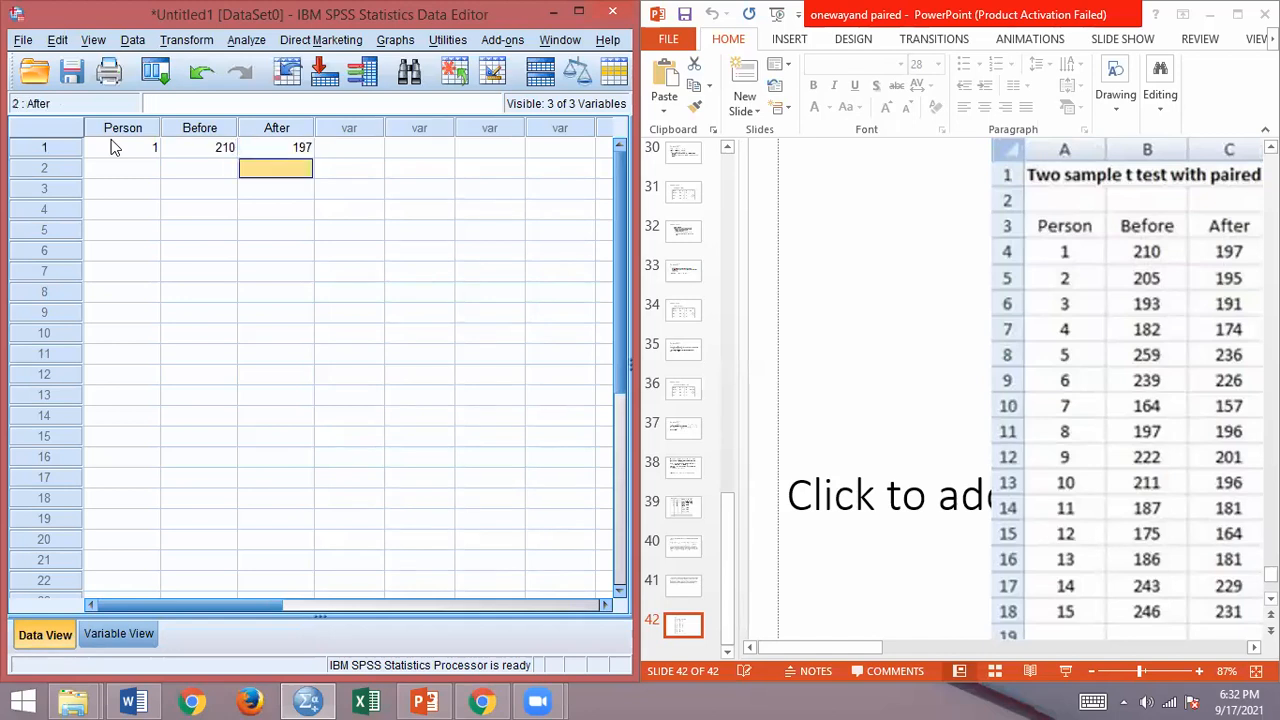
Step: Enter the second case with Person 2, Before 205 and After 195
{"action": "key", "text": "Left"}
{"action": "key", "text": "Left"}
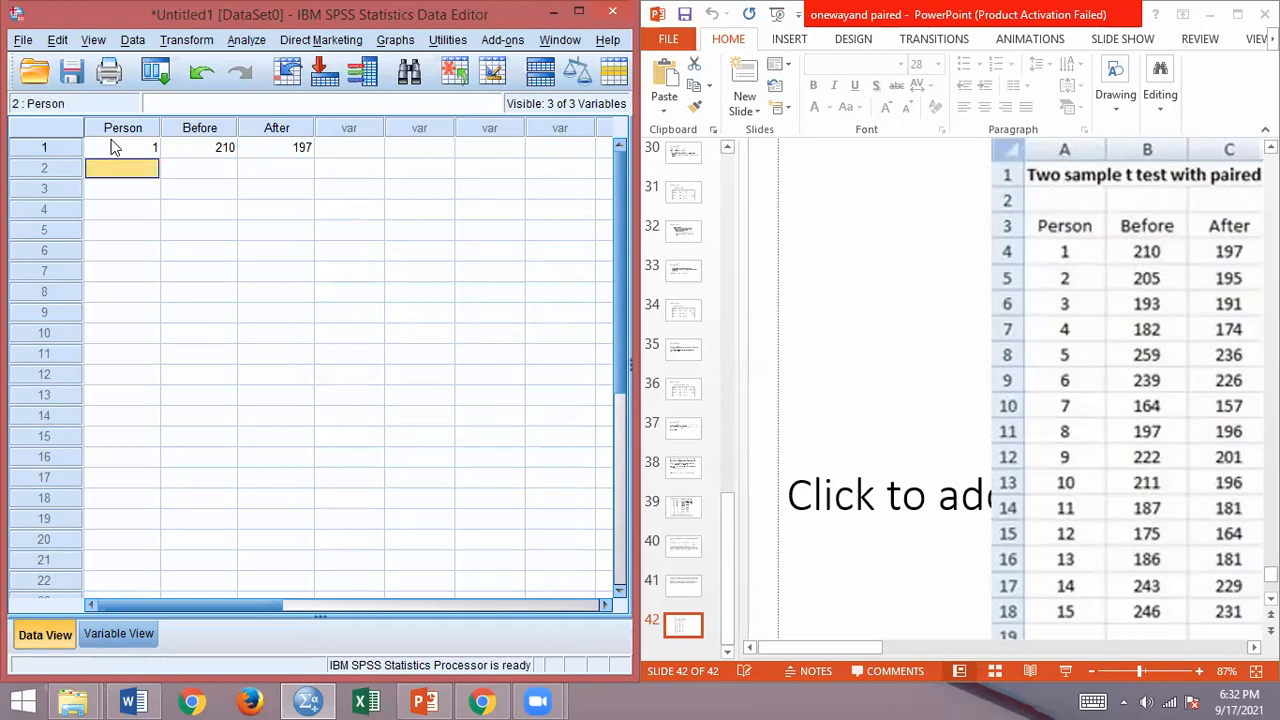
{"action": "type", "text": "2"}
{"action": "key", "text": "Tab"}
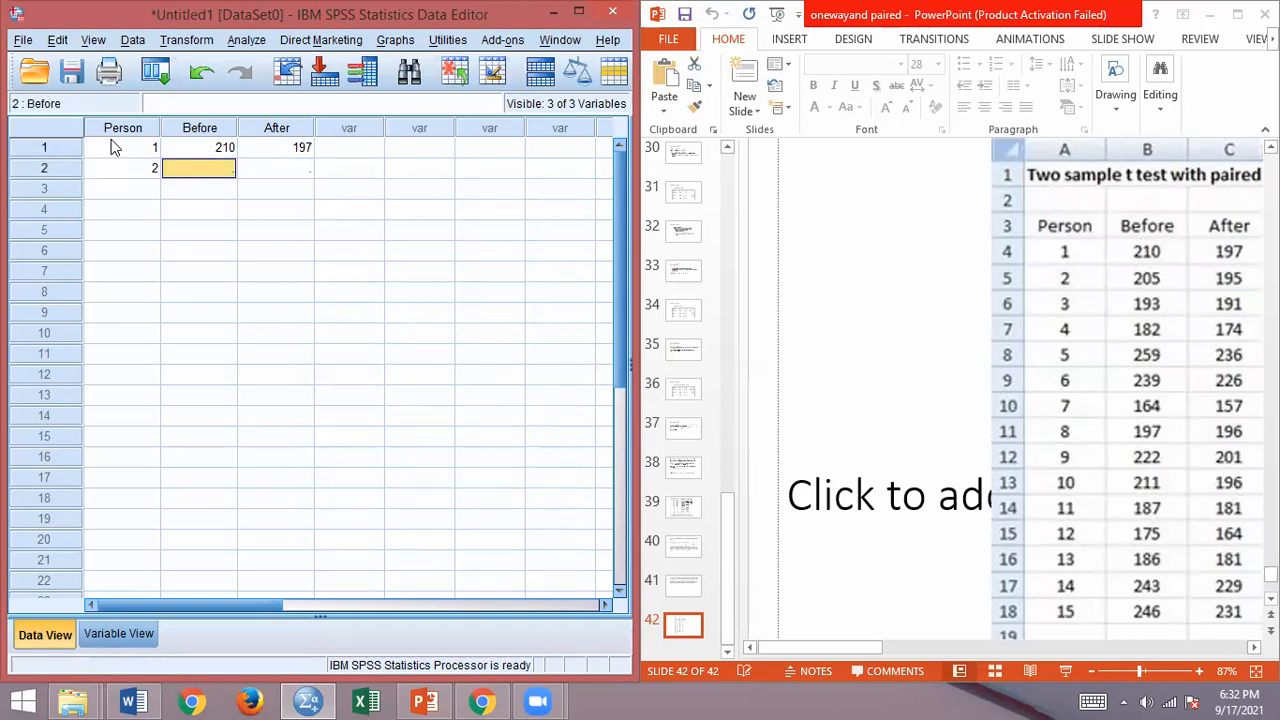
{"action": "type", "text": "205"}
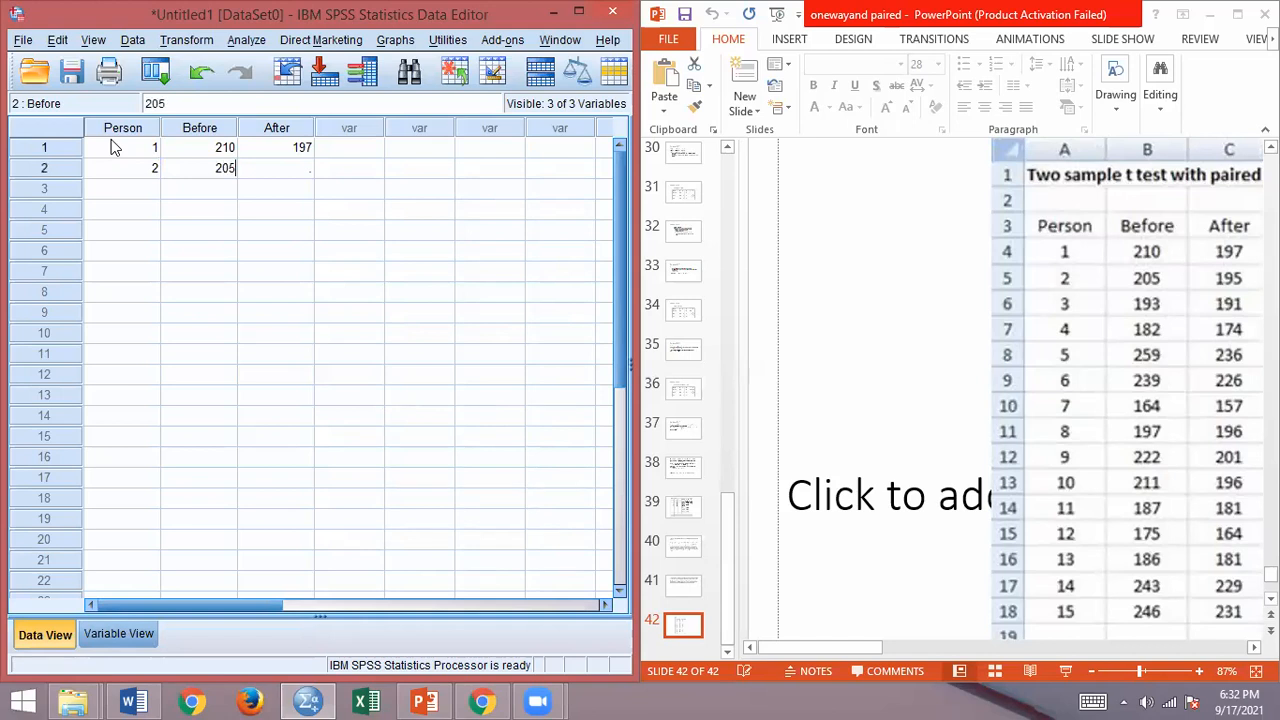
{"action": "key", "text": "Tab"}
{"action": "type", "text": "195"}
{"action": "key", "text": "Return"}
Step: Enter the third case with Person 3, Before 193 and After 191
{"action": "key", "text": "Left"}
{"action": "key", "text": "Left"}
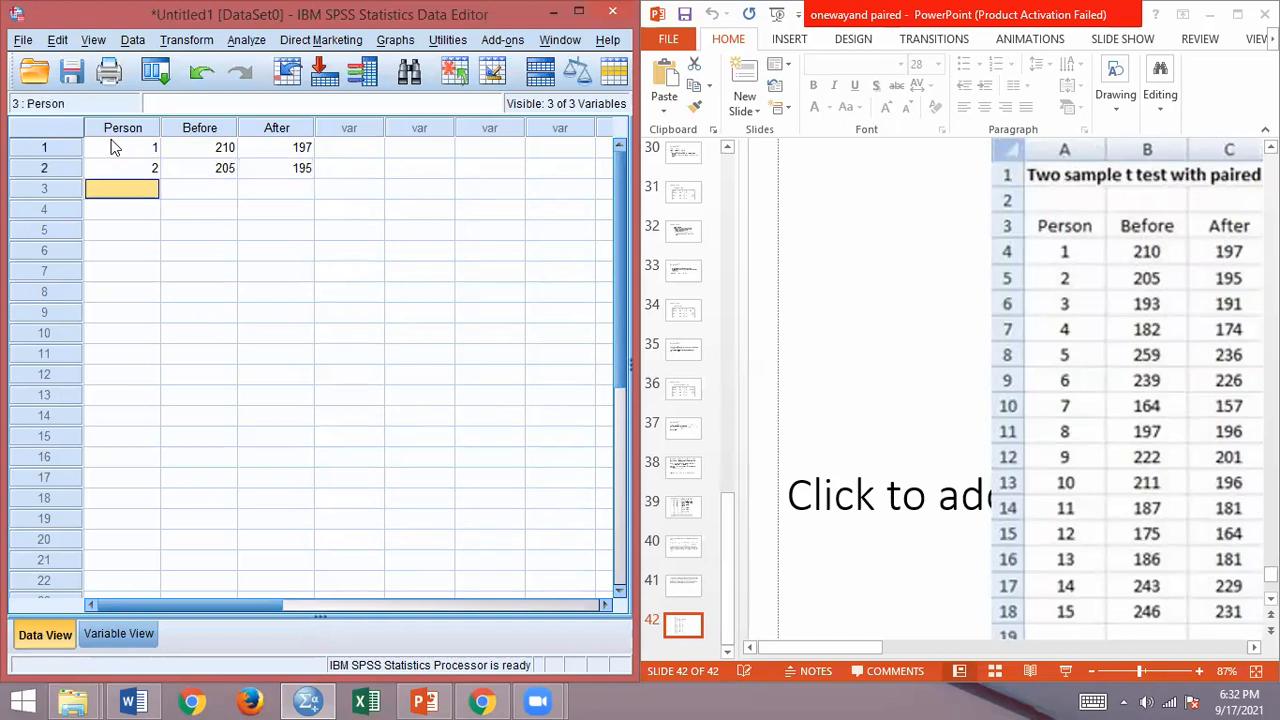
{"action": "type", "text": "3"}
{"action": "key", "text": "Tab"}
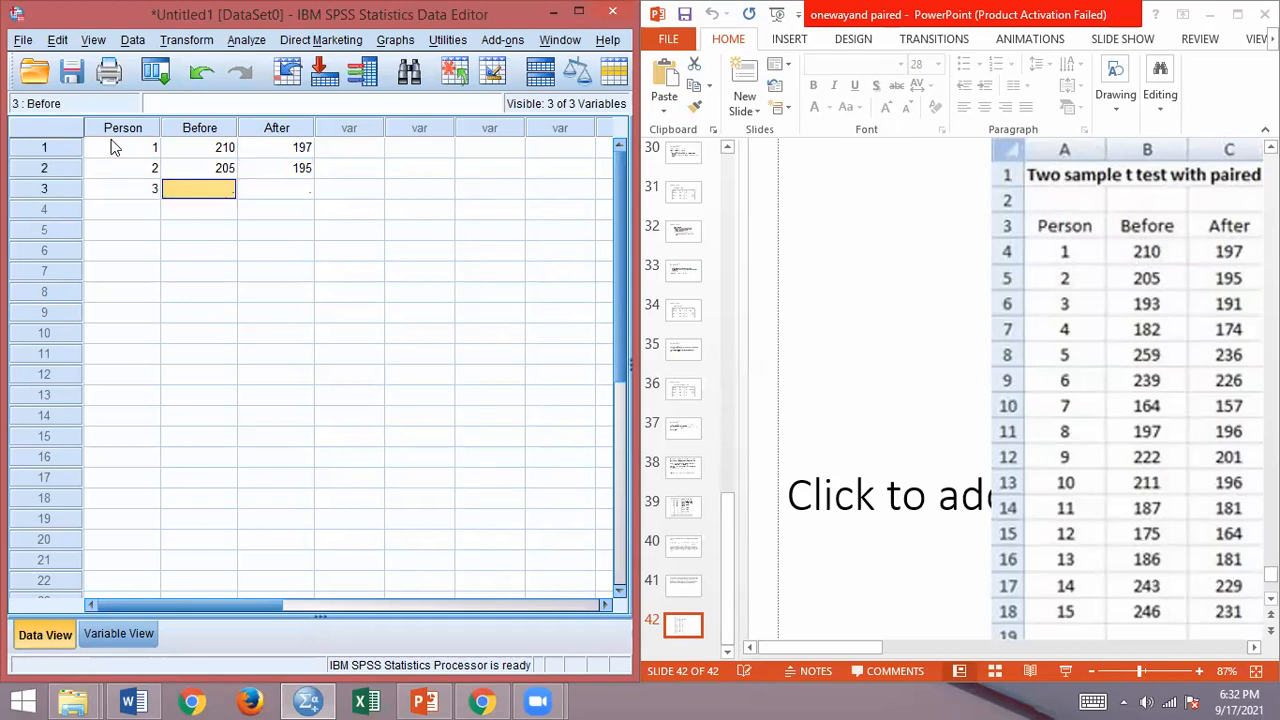
{"action": "type", "text": "193"}
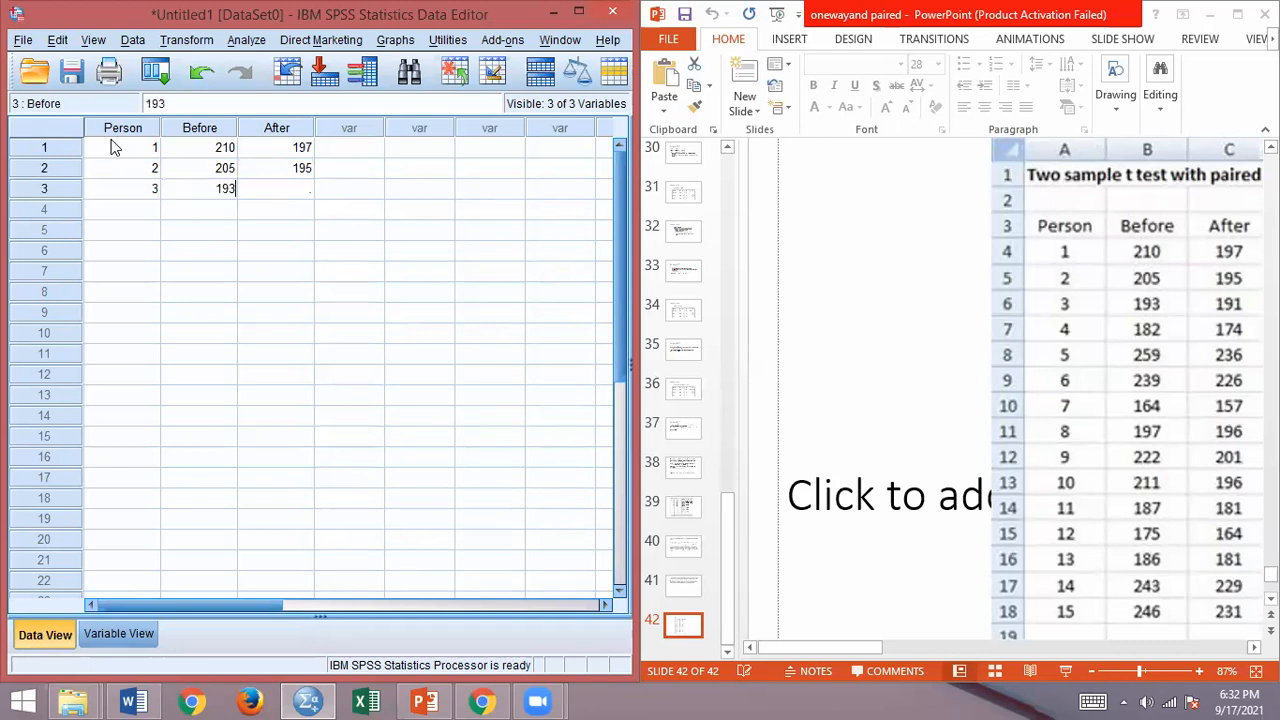
{"action": "key", "text": "Tab"}
{"action": "type", "text": "191"}
{"action": "key", "text": "Return"}
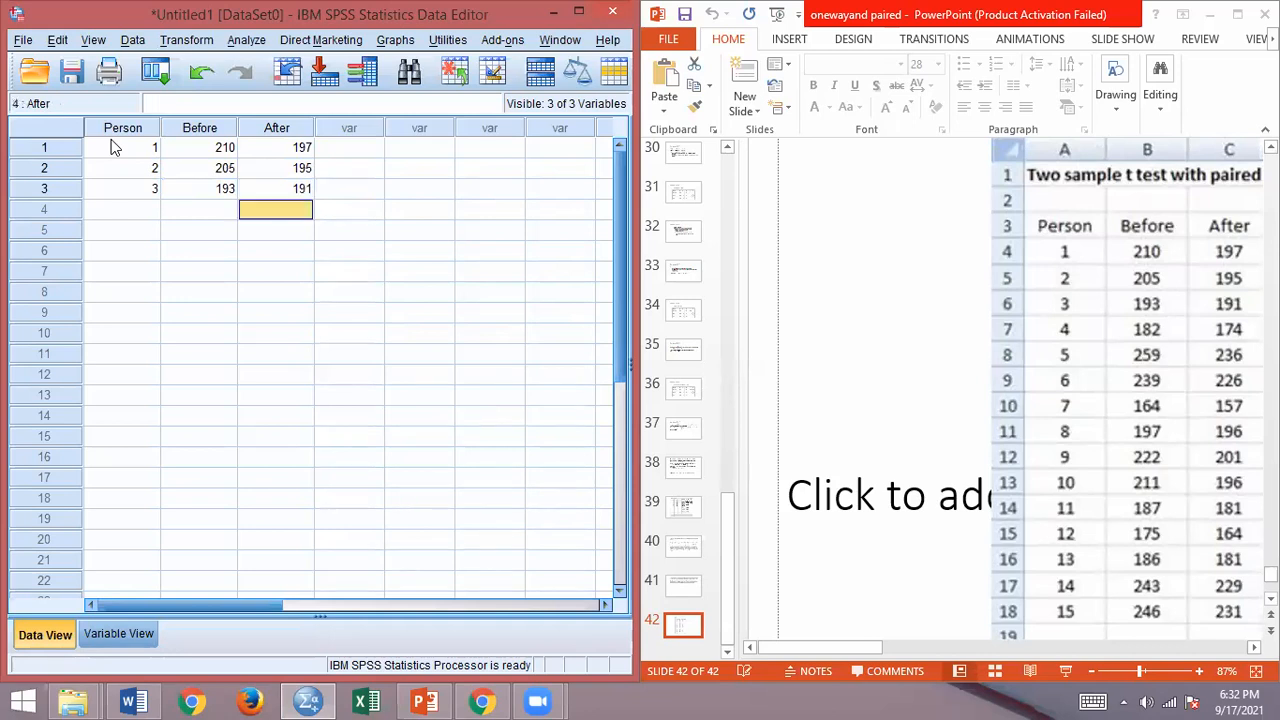
Step: Enter the fourth case with Person 4, Before 182 and After 174
{"action": "key", "text": "Left"}
{"action": "key", "text": "Left"}
{"action": "type", "text": "4"}
{"action": "key", "text": "Tab"}
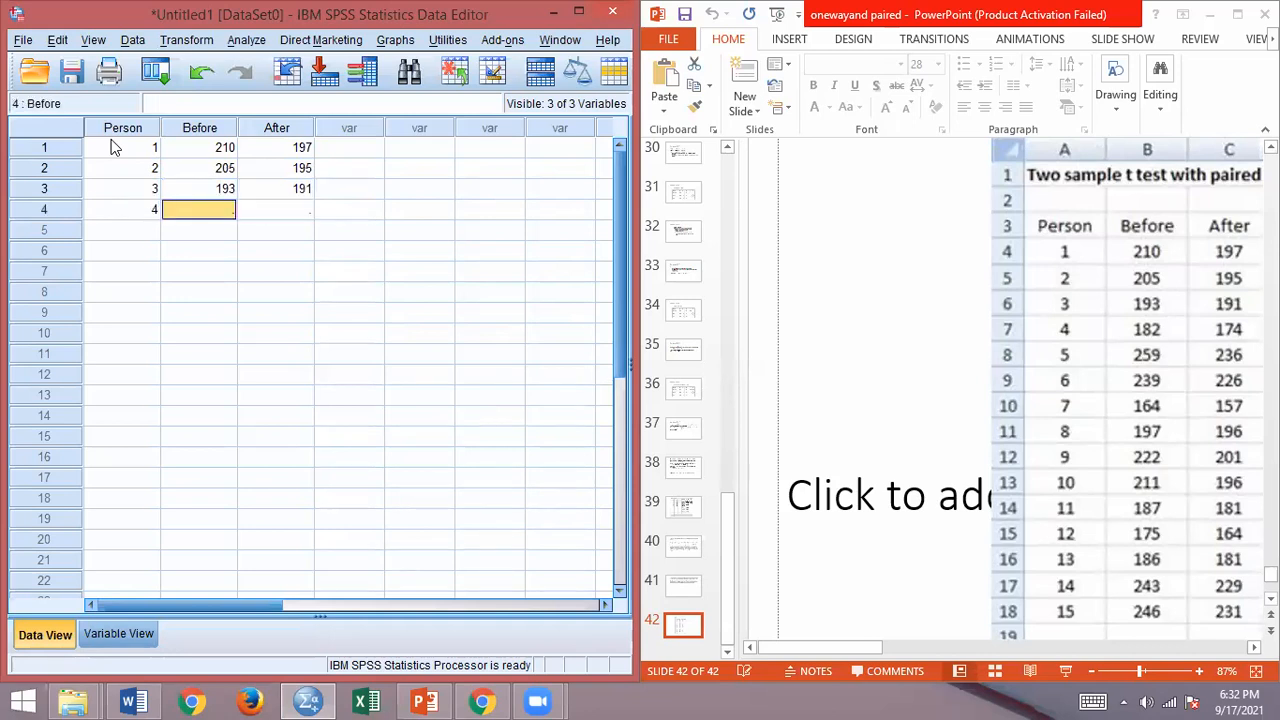
{"action": "type", "text": "182"}
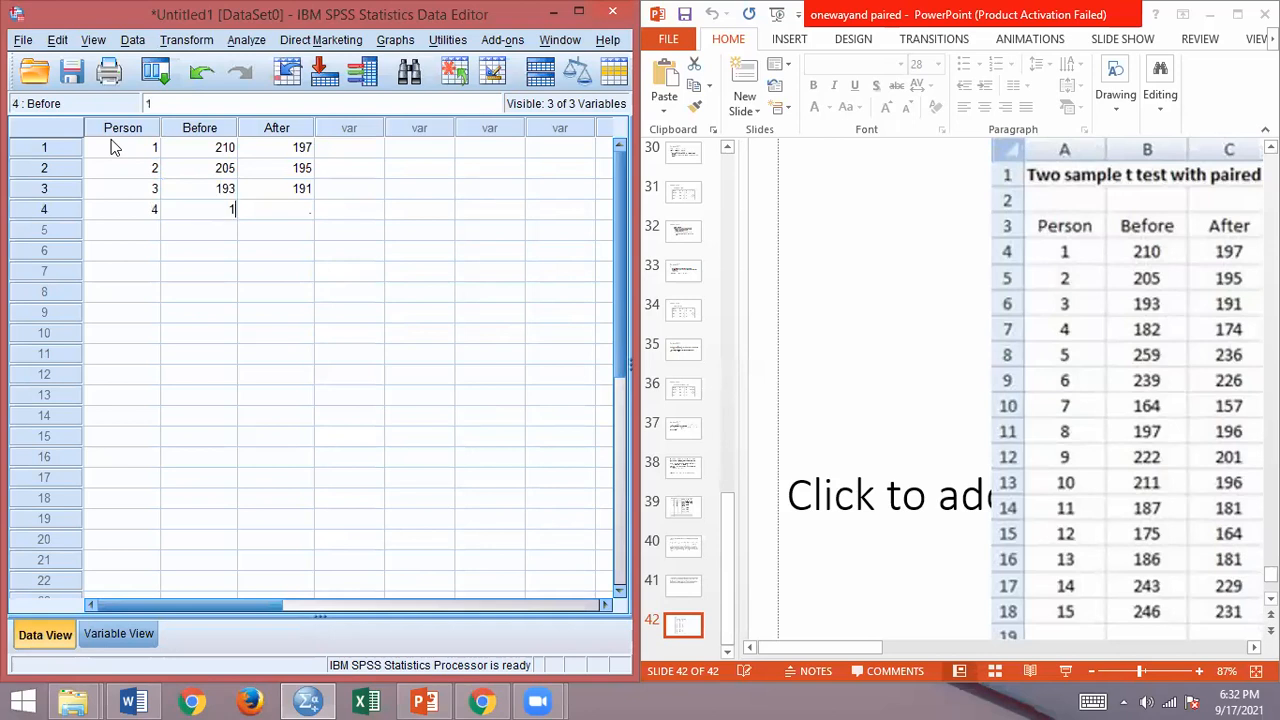
{"action": "key", "text": "Tab"}
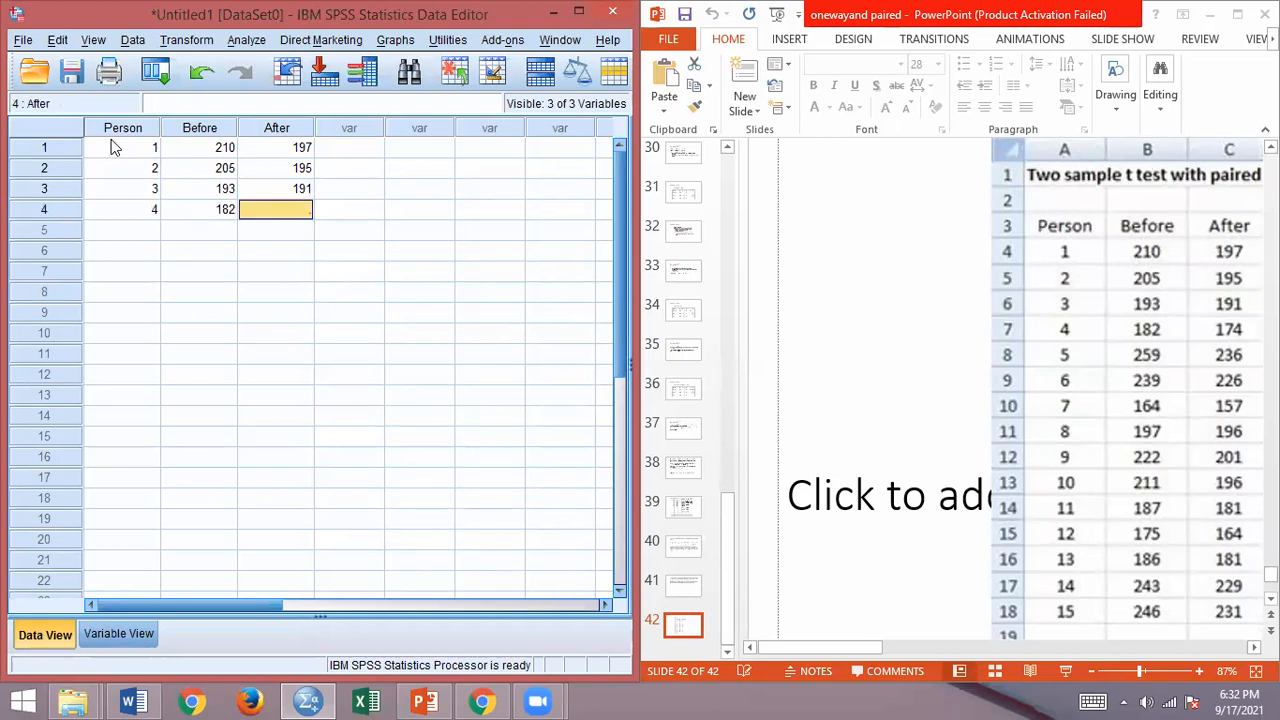
{"action": "type", "text": "174"}
{"action": "key", "text": "Return"}
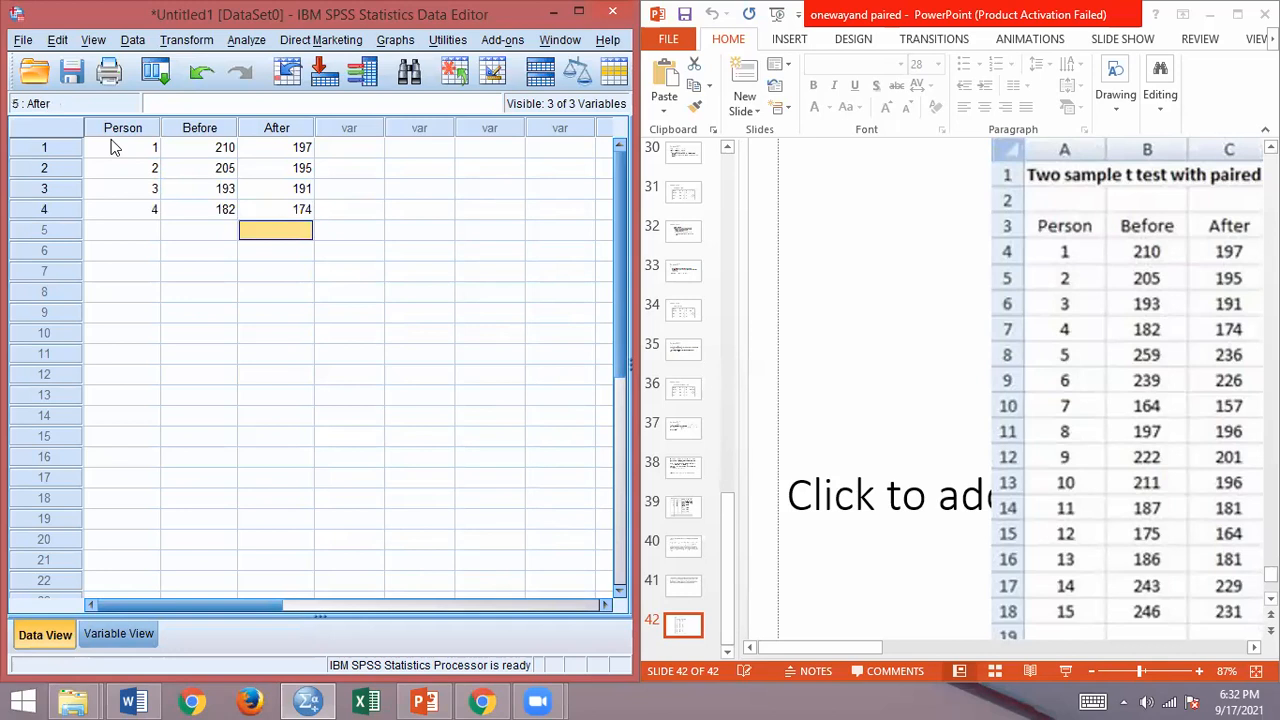
Step: Enter the fifth case with Person 5, Before 259 and After 235
{"action": "key", "text": "Left"}
{"action": "key", "text": "Left"}
{"action": "type", "text": "5"}
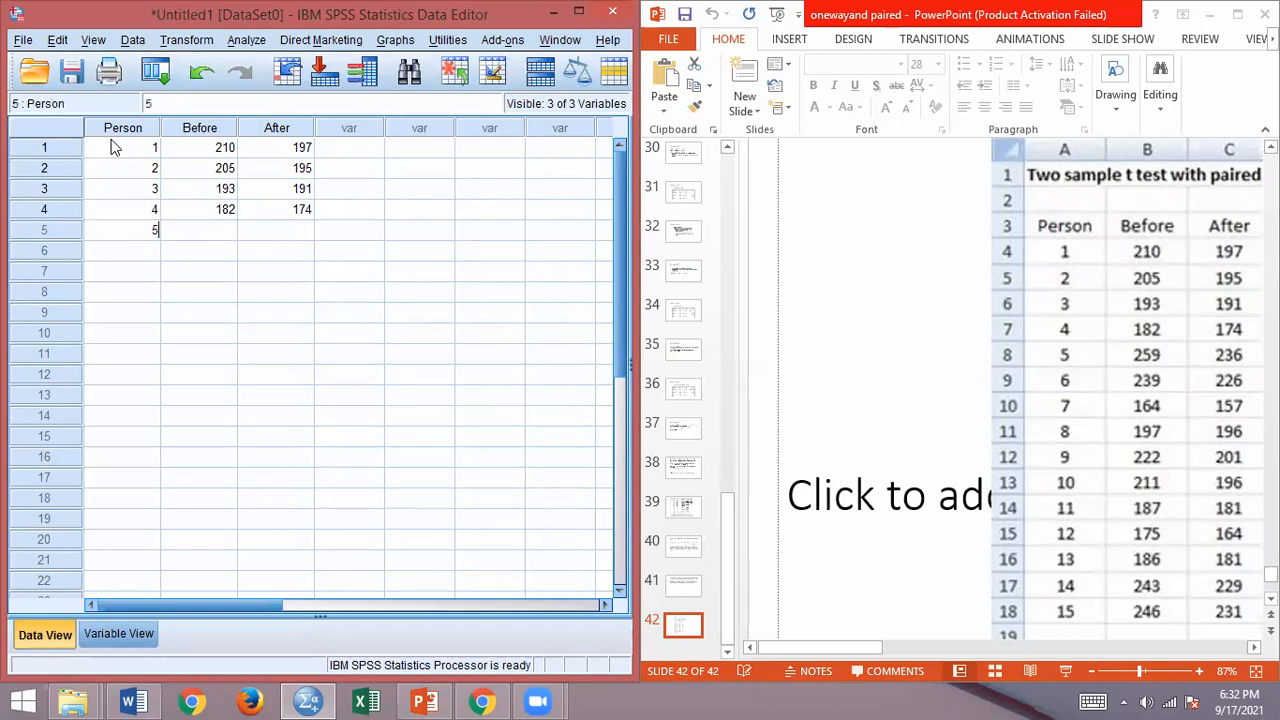
{"action": "key", "text": "Tab"}
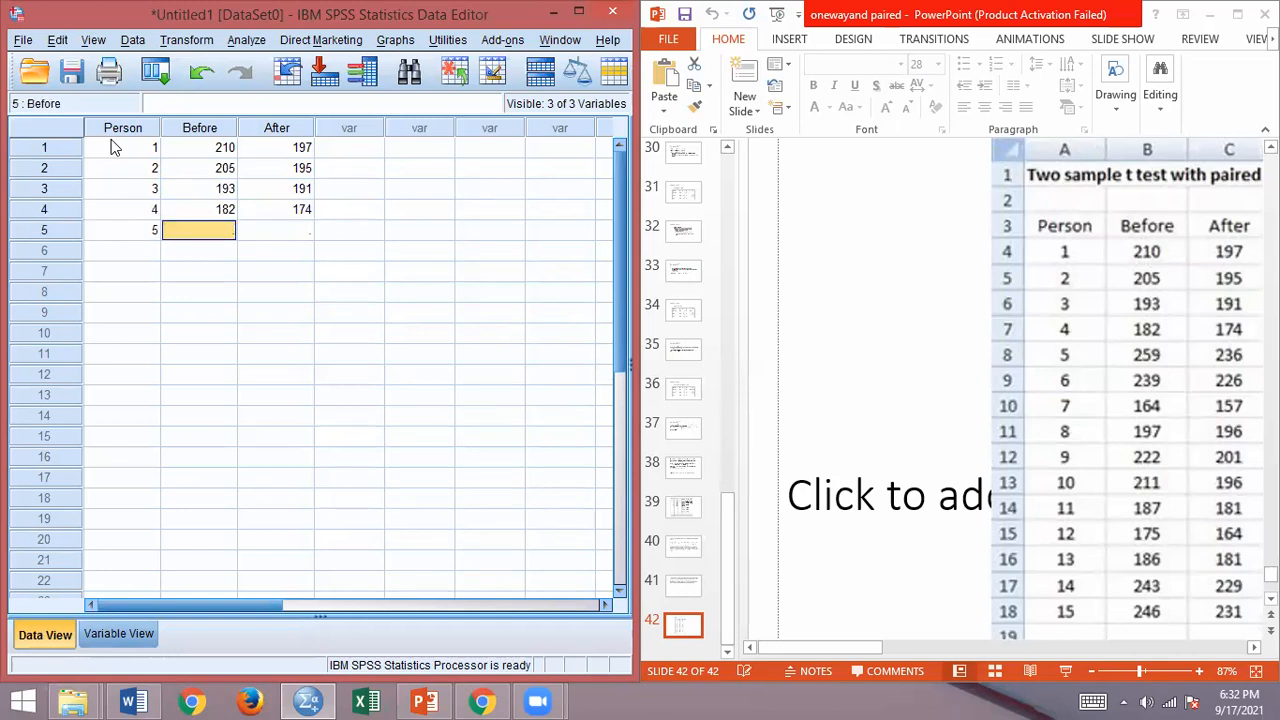
{"action": "type", "text": "259"}
{"action": "key", "text": "Tab"}
{"action": "type", "text": "23"}
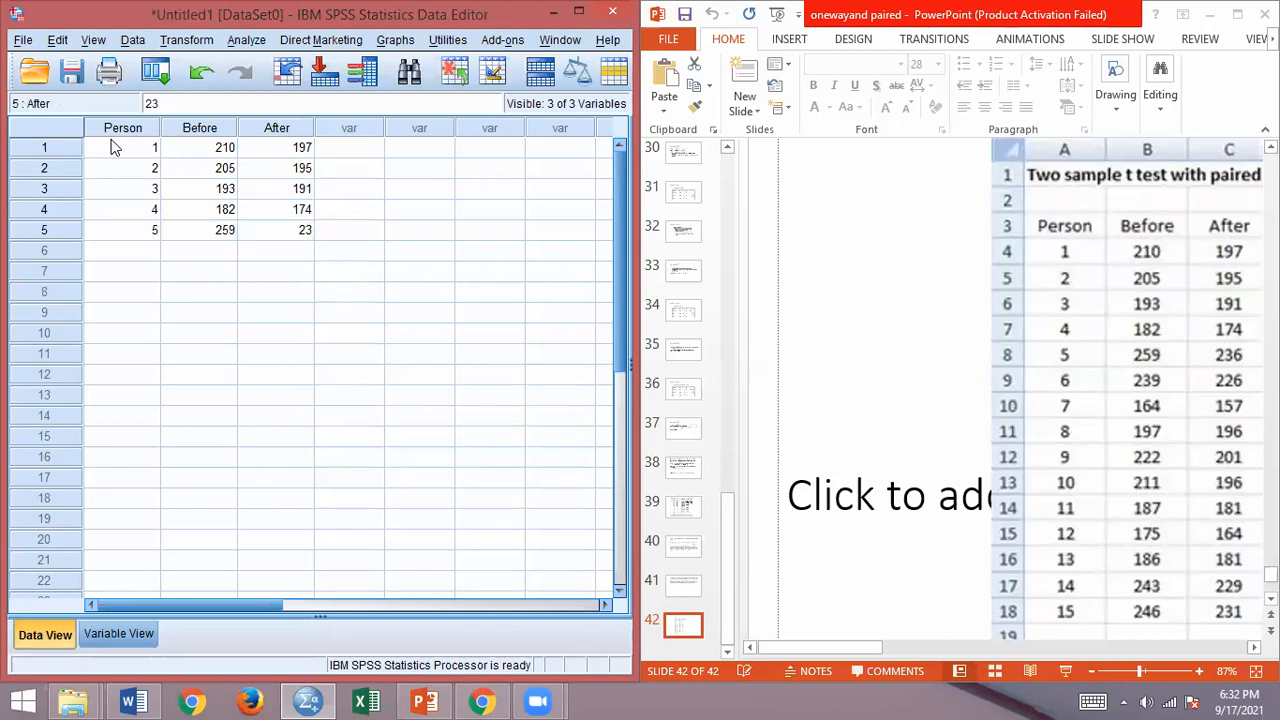
{"action": "type", "text": "5"}
{"action": "key", "text": "Return"}
Step: Enter the sixth case with Person 6, Before 239 and After 226
{"action": "key", "text": "Left"}
{"action": "key", "text": "Left"}
{"action": "type", "text": "6"}
{"action": "key", "text": "Tab"}
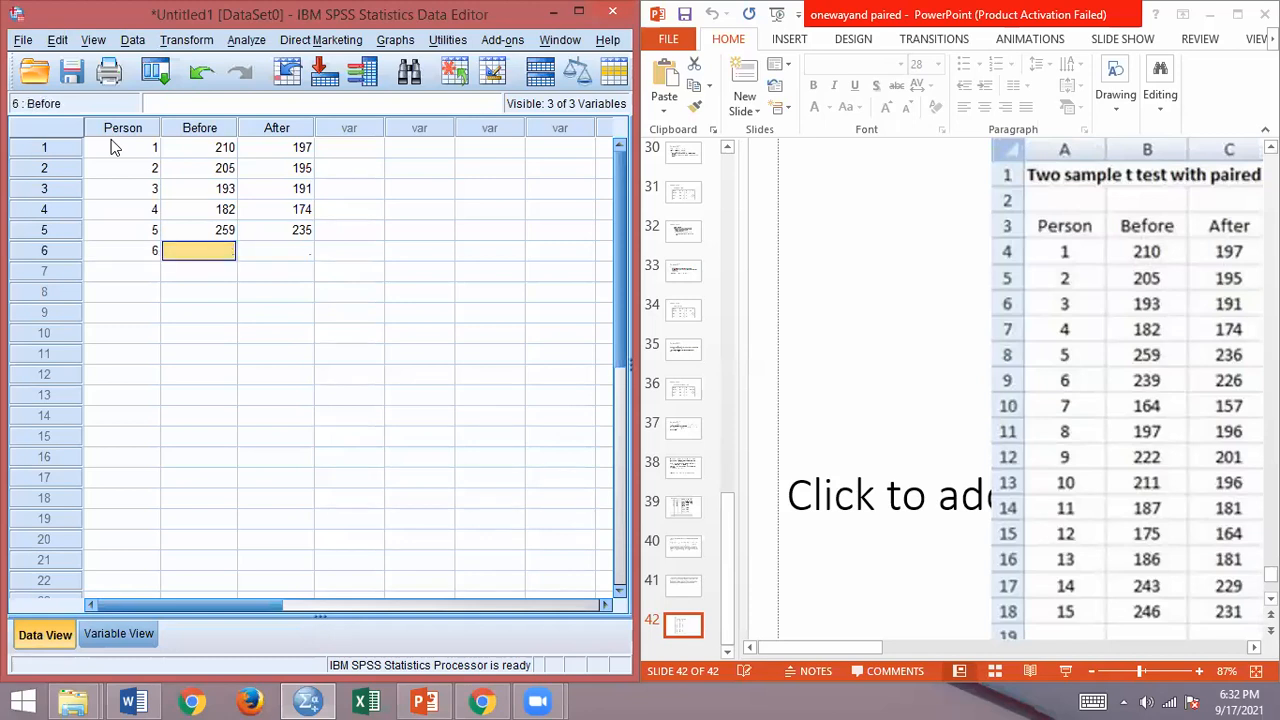
{"action": "type", "text": "239"}
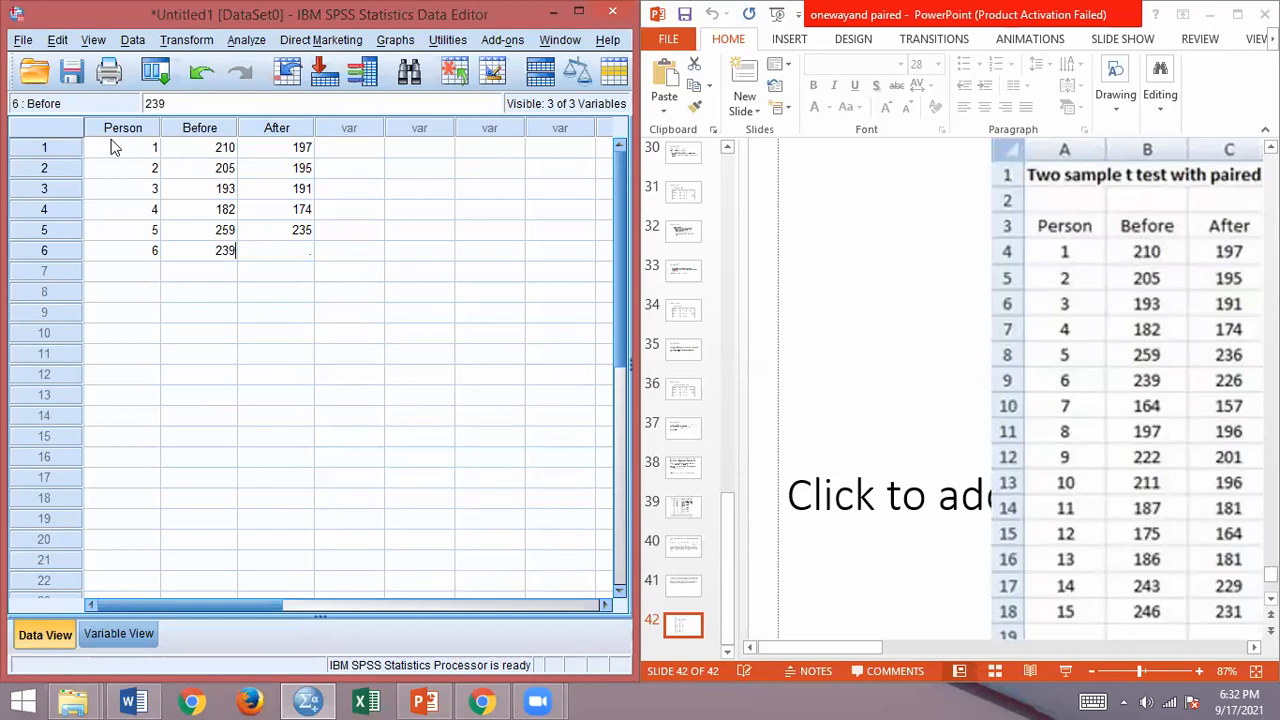
{"action": "key", "text": "Tab"}
{"action": "type", "text": "226"}
{"action": "key", "text": "Return"}
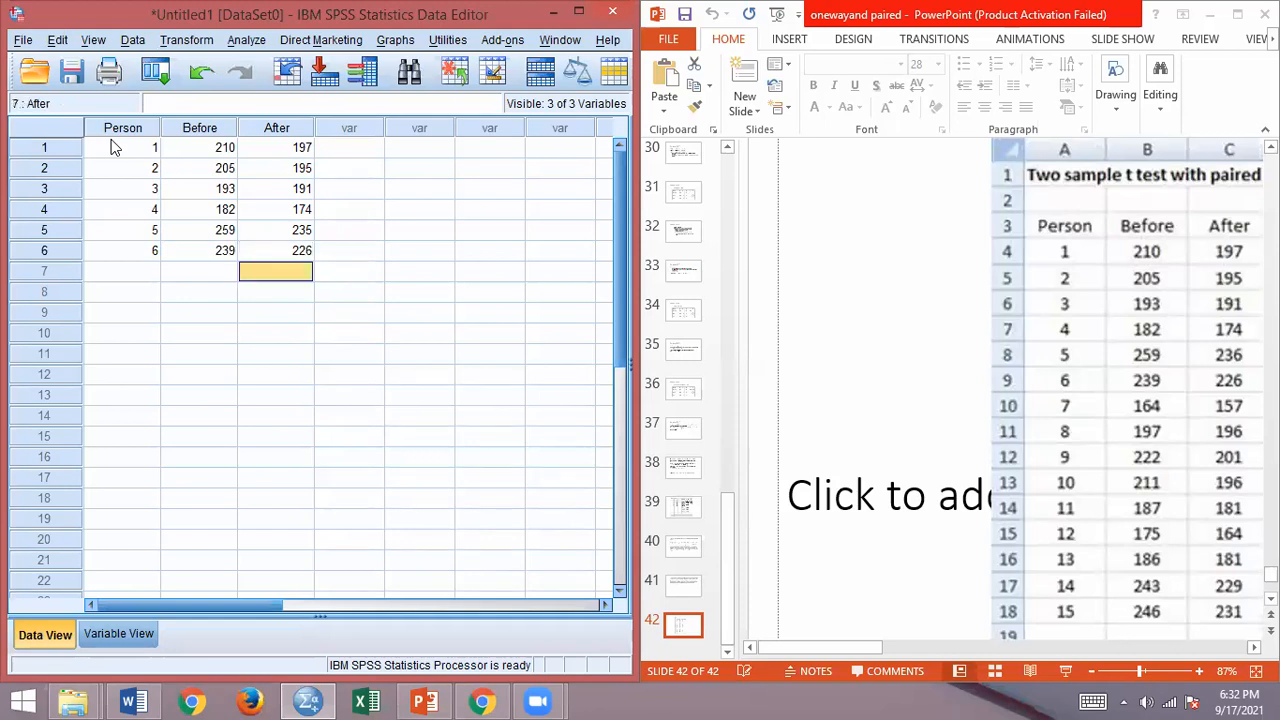
Step: Enter the seventh case with Person 7, Before 164 and After 157
{"action": "key", "text": "Left"}
{"action": "key", "text": "Left"}
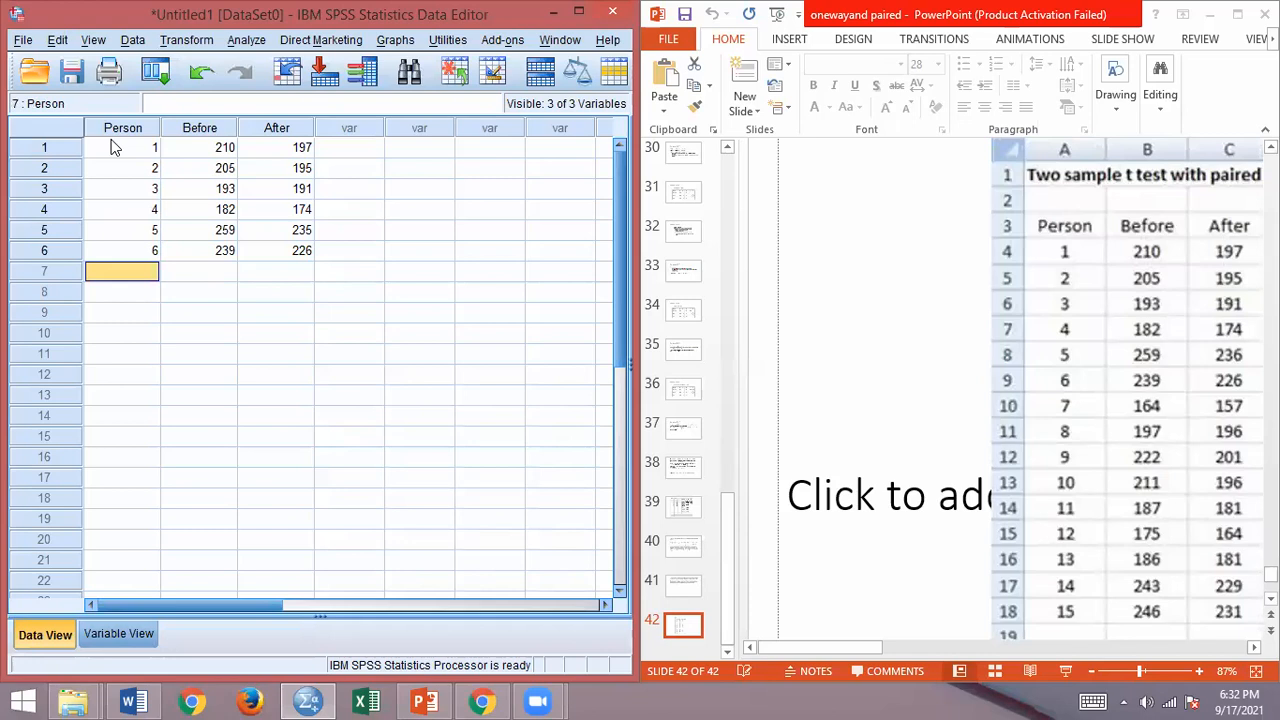
{"action": "type", "text": "7"}
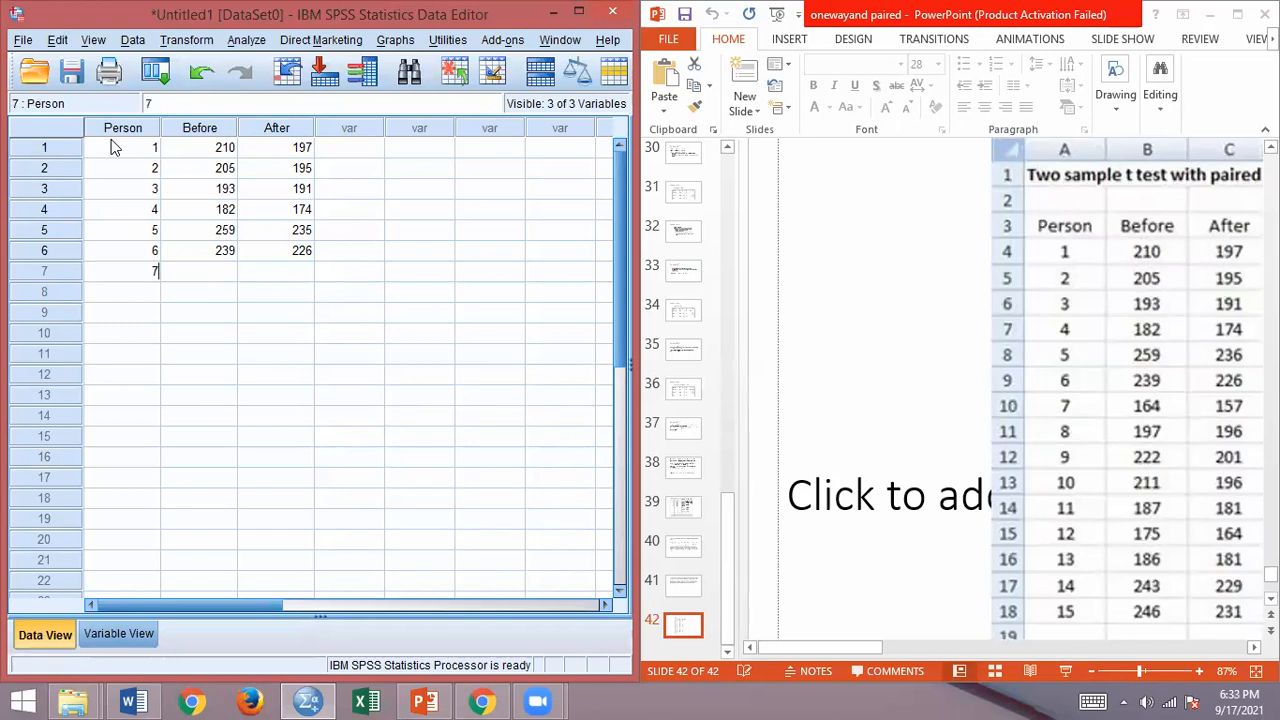
{"action": "key", "text": "Tab"}
{"action": "type", "text": "164"}
{"action": "key", "text": "Tab"}
{"action": "type", "text": "157"}
{"action": "key", "text": "Return"}
Step: Enter the eighth case with Person 8, Before 197 and After 196
{"action": "key", "text": "Left"}
{"action": "key", "text": "Left"}
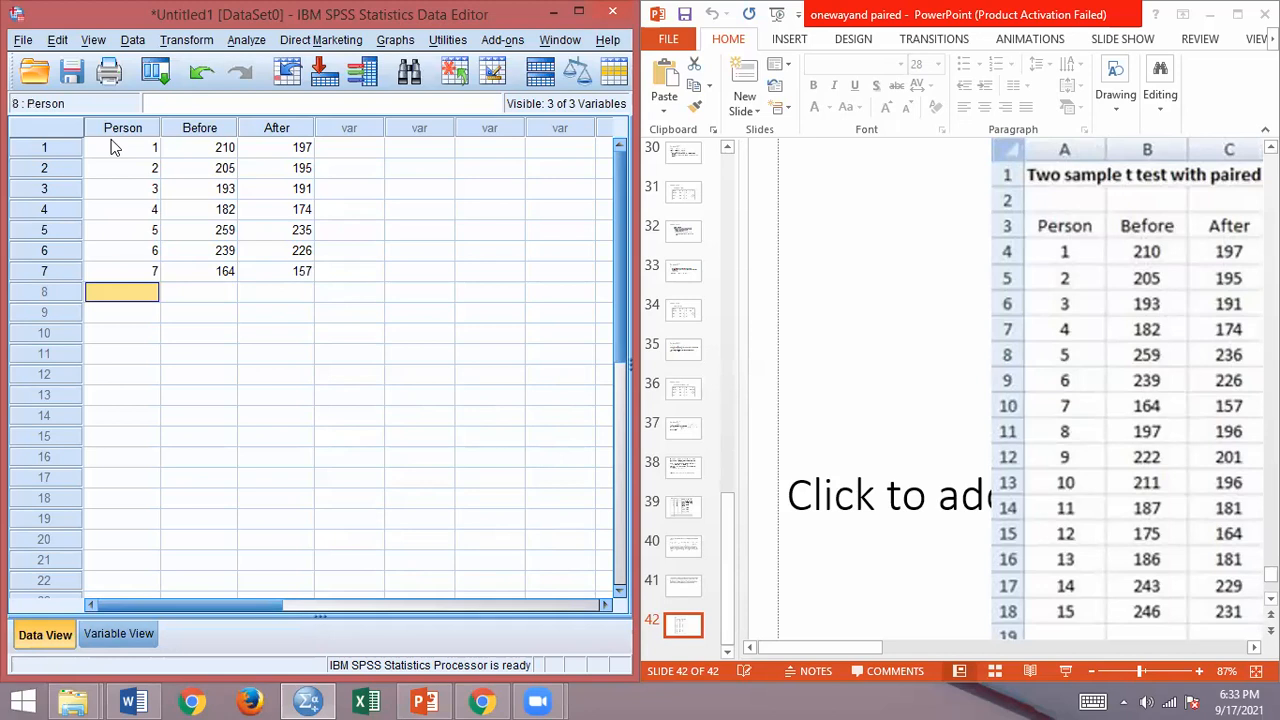
{"action": "type", "text": "8"}
{"action": "key", "text": "Tab"}
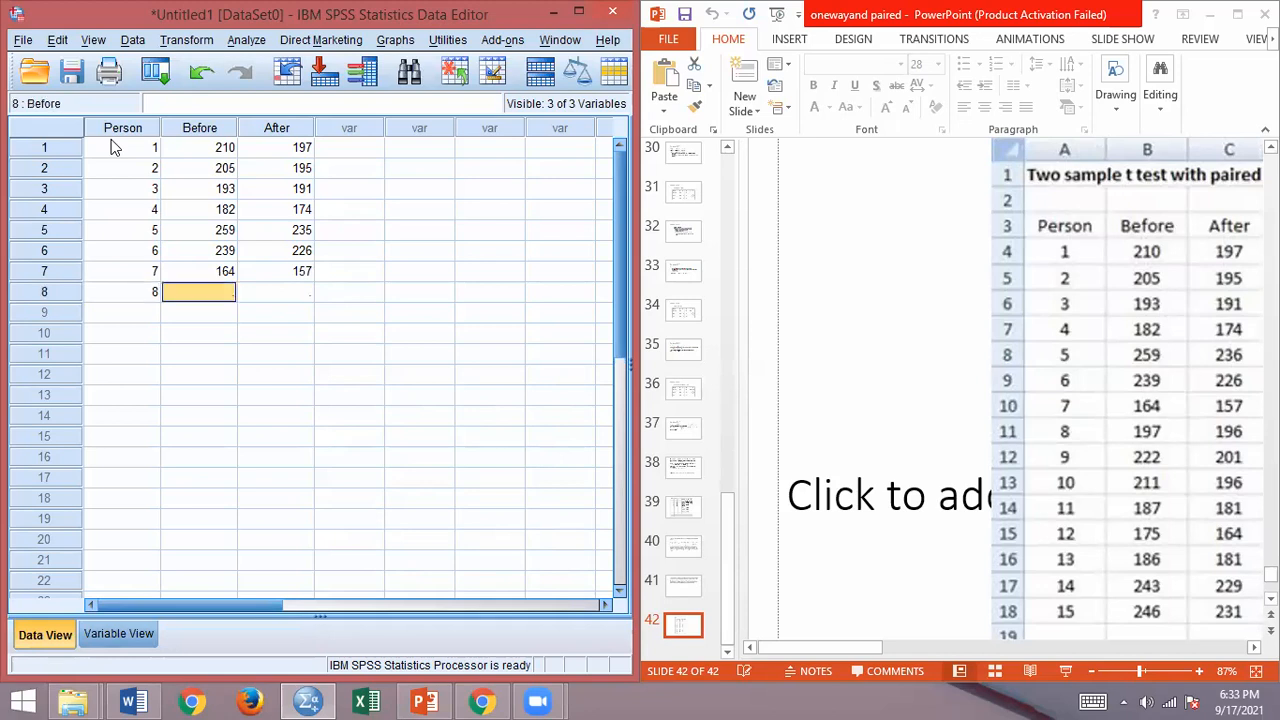
{"action": "type", "text": "197"}
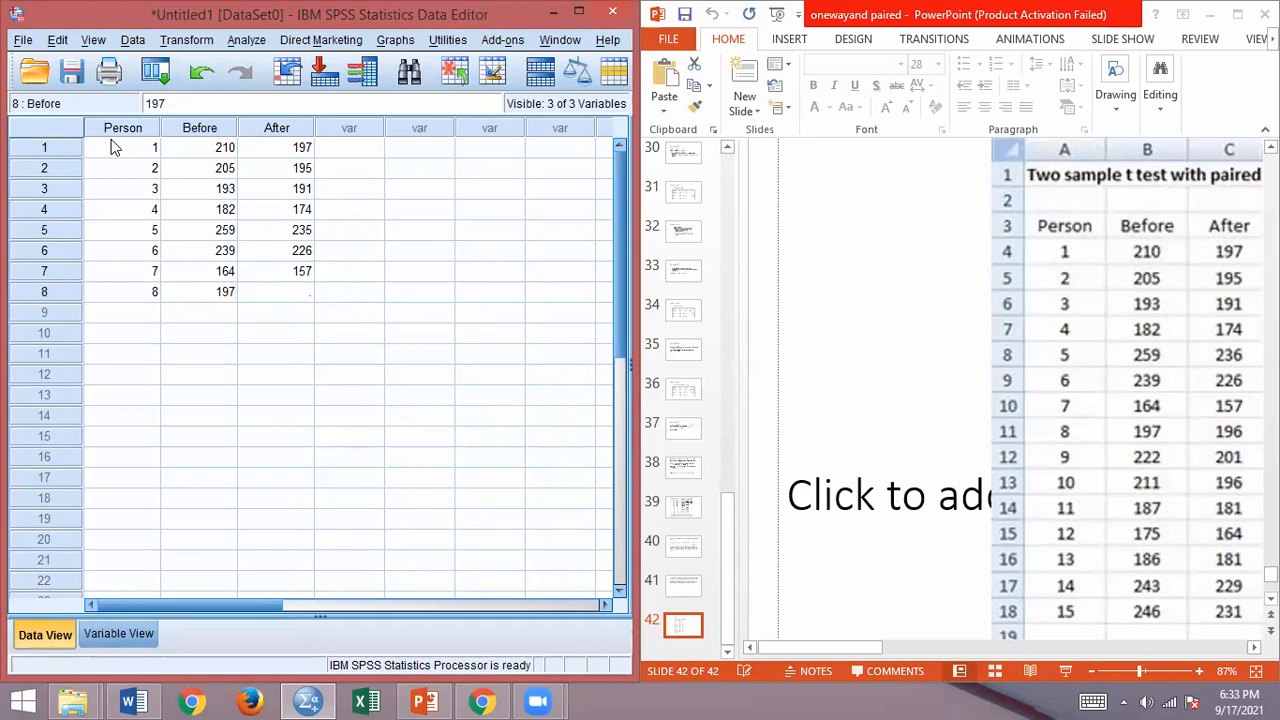
{"action": "key", "text": "Tab"}
{"action": "type", "text": "196"}
{"action": "key", "text": "Return"}
Step: Enter the ninth case with Person 9, Before 222 and After 201
{"action": "key", "text": "Left"}
{"action": "key", "text": "Left"}
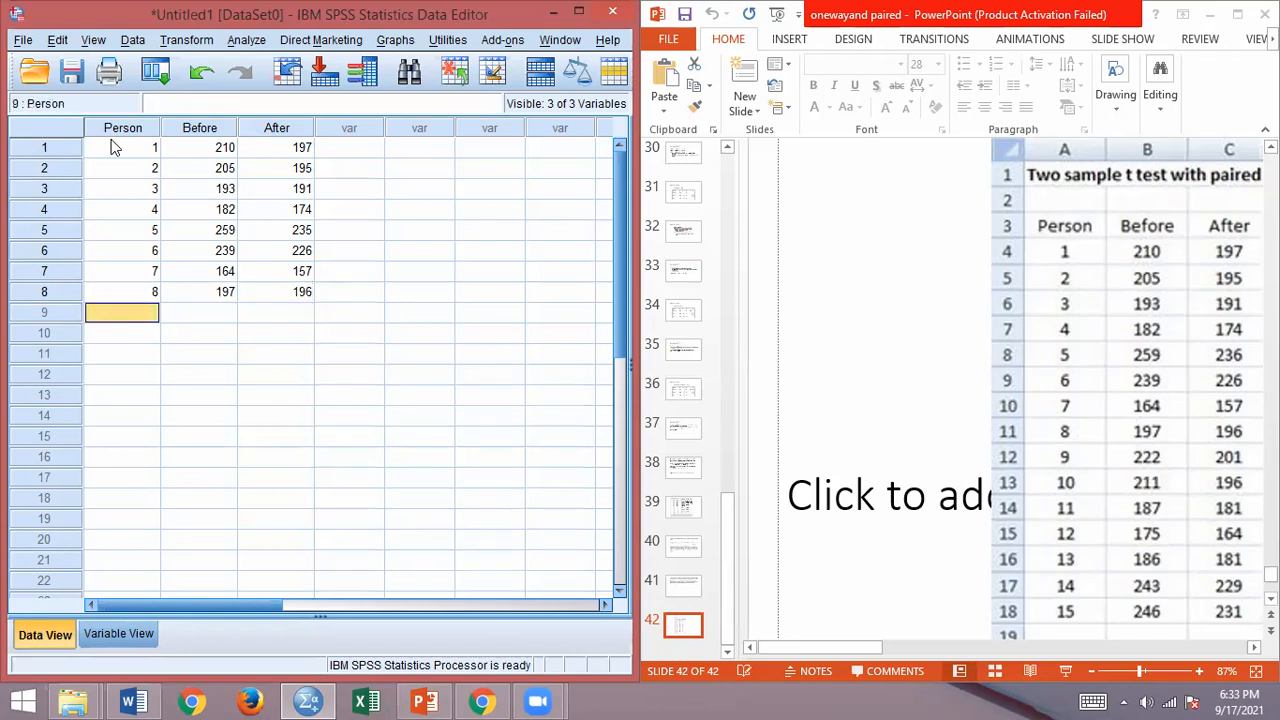
{"action": "type", "text": "9"}
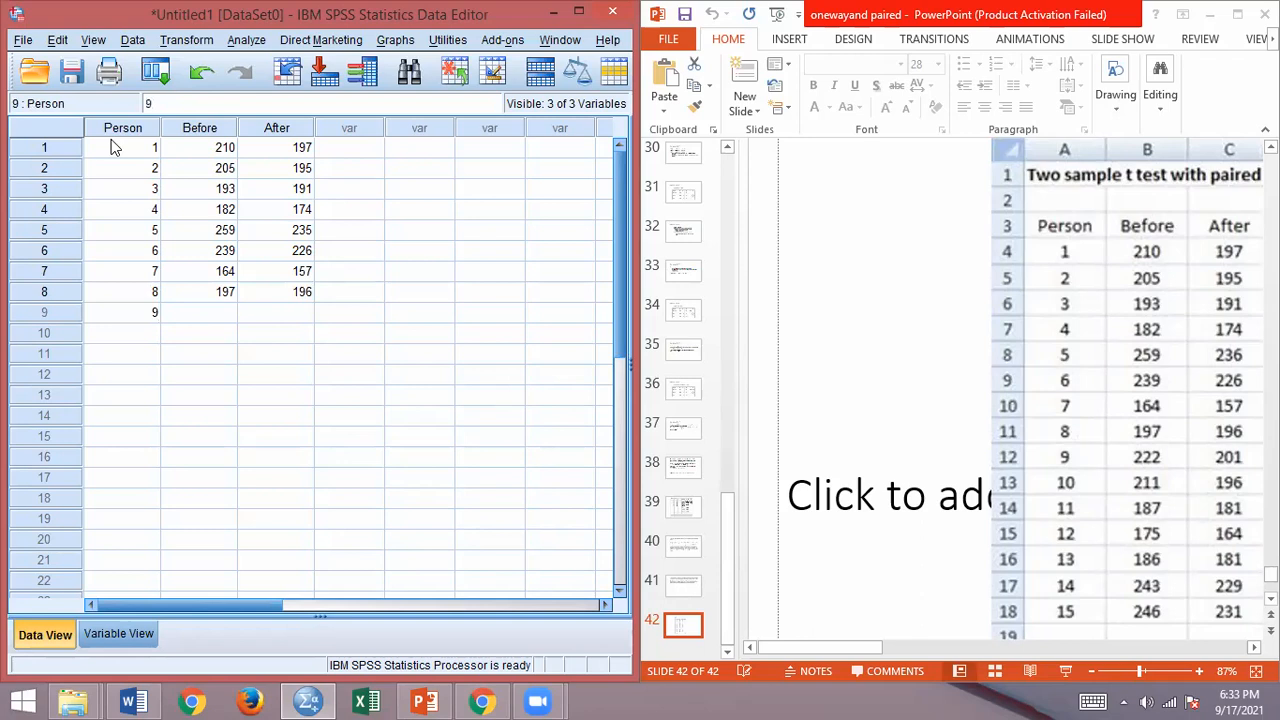
{"action": "key", "text": "Tab"}
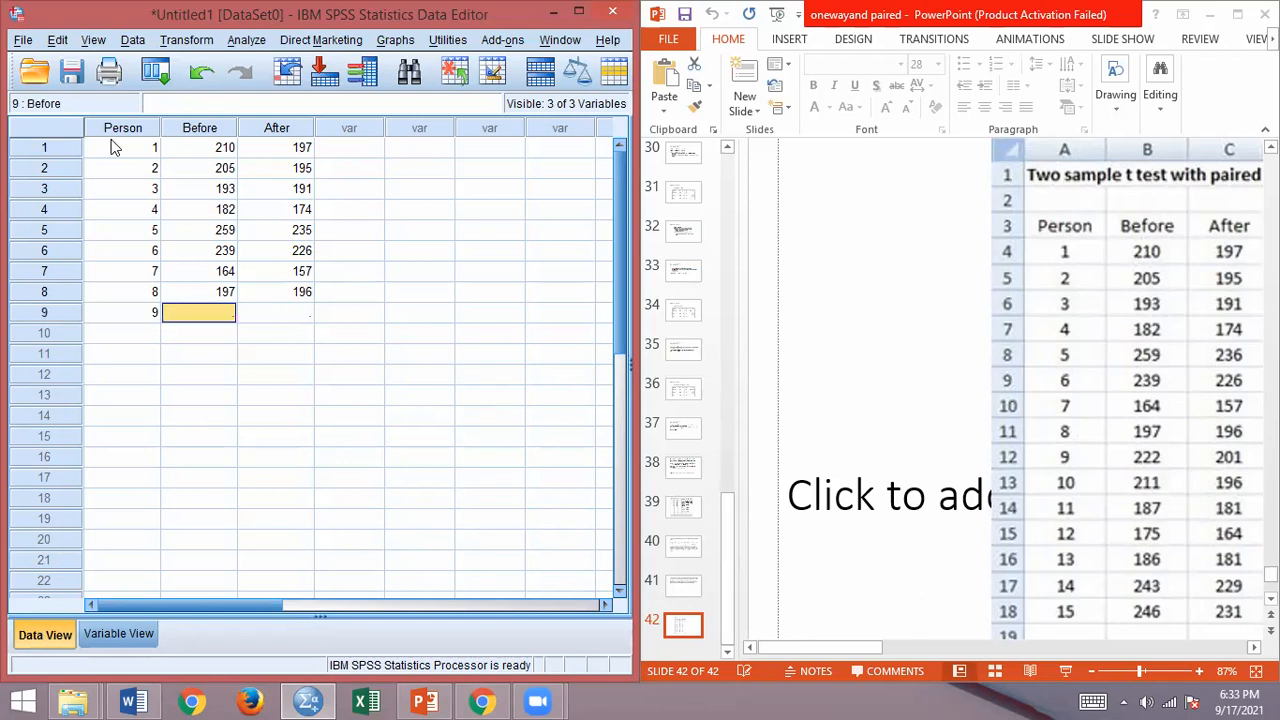
{"action": "type", "text": "222"}
{"action": "key", "text": "Tab"}
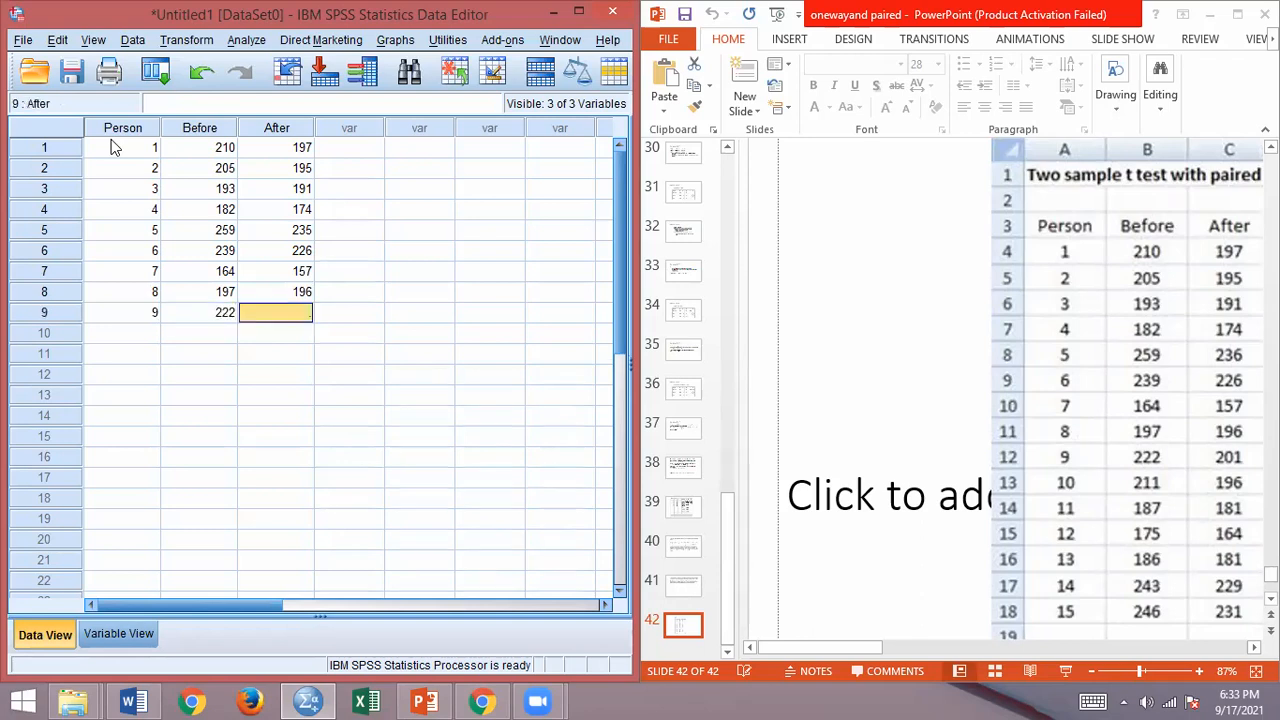
{"action": "type", "text": "201"}
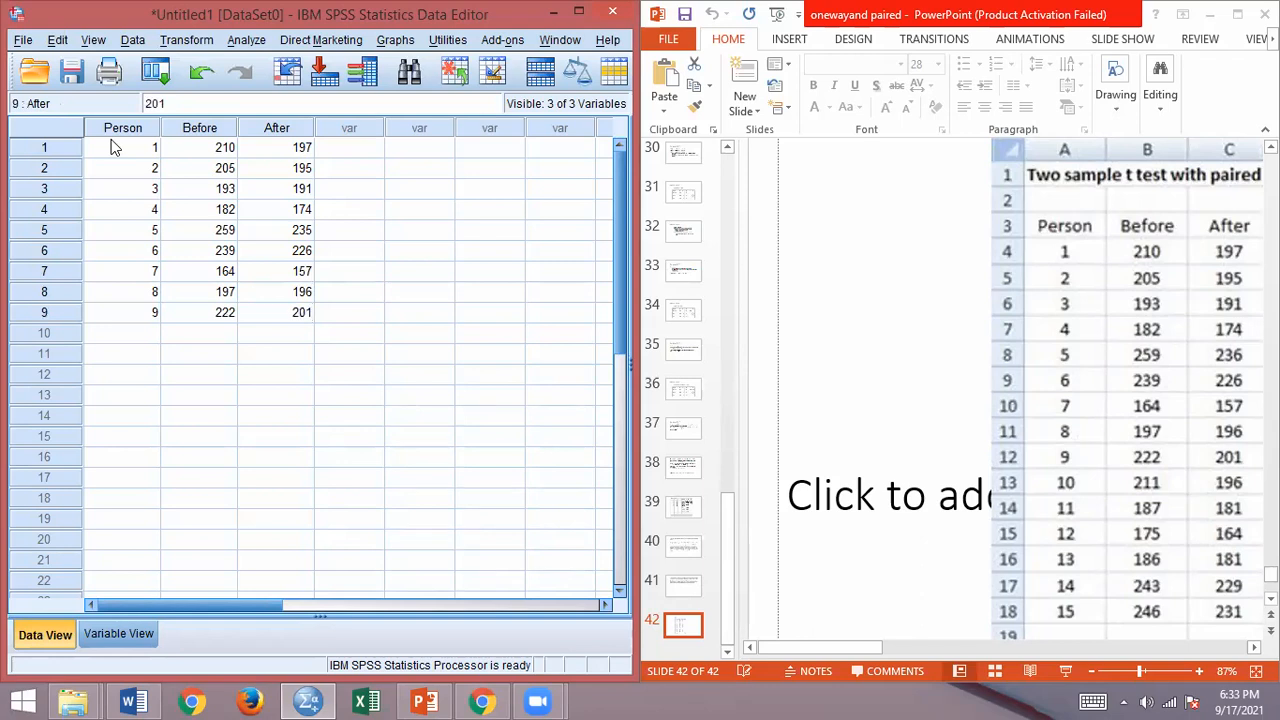
{"action": "key", "text": "Return"}
Step: Enter the tenth case with Person 10, Before 211 and After 196
{"action": "key", "text": "Left"}
{"action": "key", "text": "Left"}
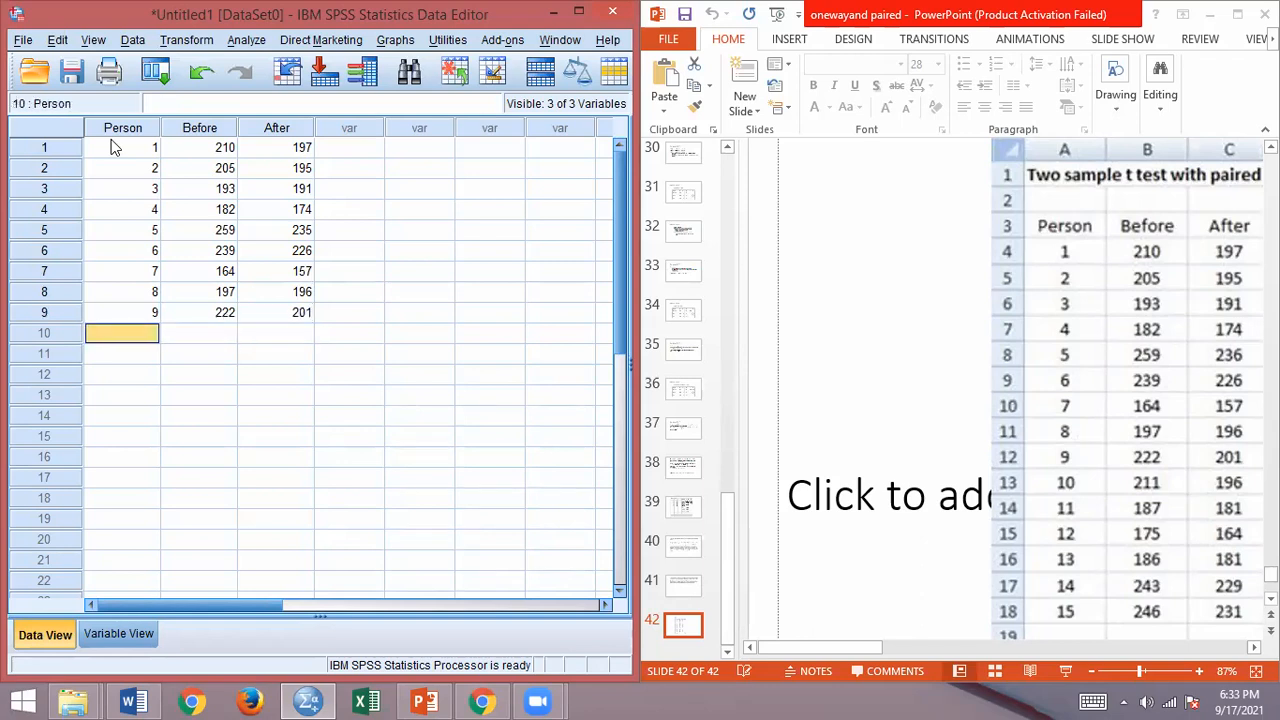
{"action": "type", "text": "10"}
{"action": "key", "text": "Tab"}
{"action": "type", "text": "211"}
{"action": "key", "text": "Tab"}
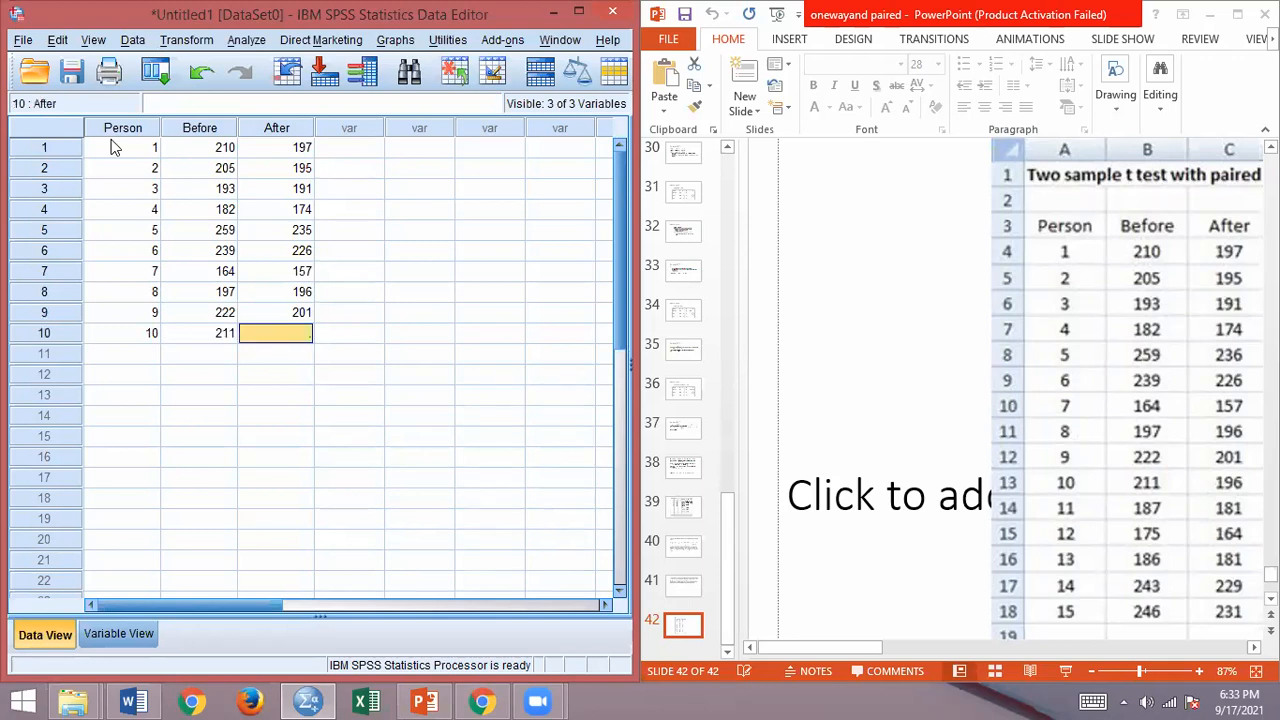
{"action": "type", "text": "196"}
{"action": "key", "text": "Return"}
Step: Try to enter the eleventh case with Person 11, Before 187 and After 181
{"action": "key", "text": "Left"}
{"action": "key", "text": "Left"}
{"action": "type", "text": "11"}
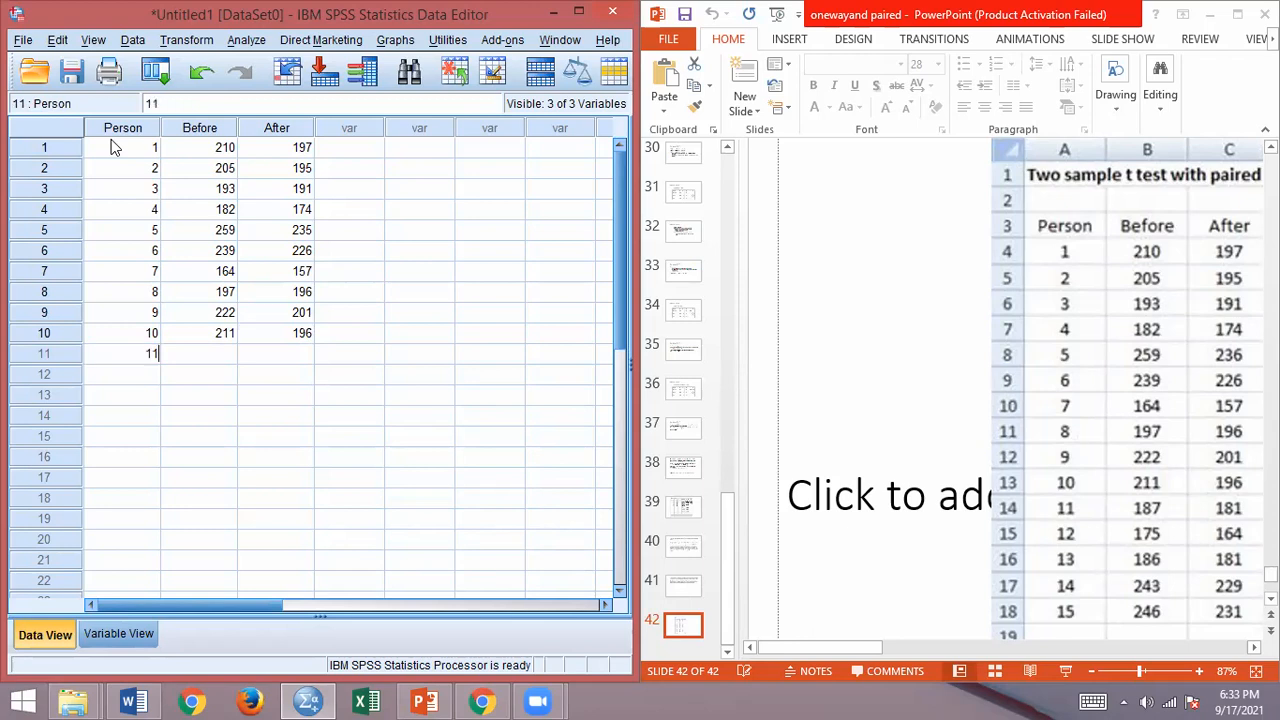
{"action": "type", "text": "187"}
{"action": "key", "text": "Tab"}
{"action": "type", "text": "181"}
{"action": "key", "text": "Return"}
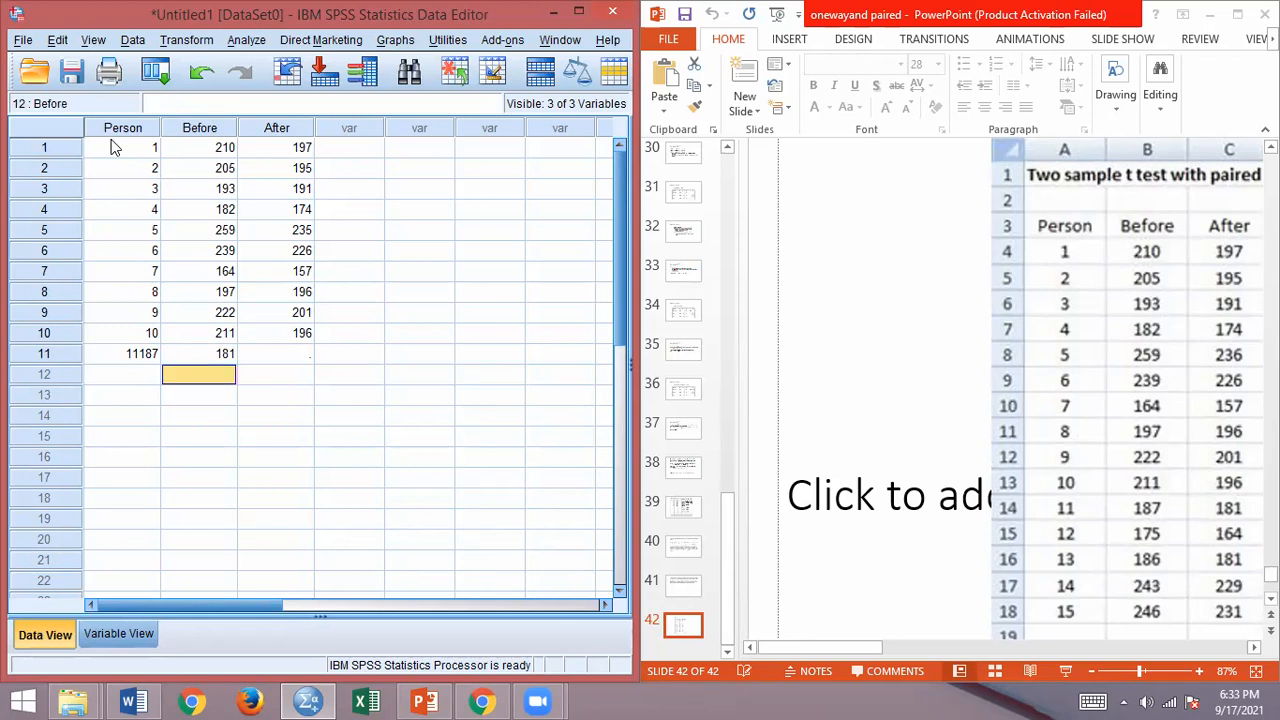
Step: Correct the eleventh case to Person 11, Before 187 and After 181
{"action": "left_click", "coordinate": [141, 352]}
{"action": "left_click", "coordinate": [142, 352]}
{"action": "left_click_drag", "start_coordinate": [140, 352], "coordinate": [175, 358]}
{"action": "key", "text": "BackSpace"}
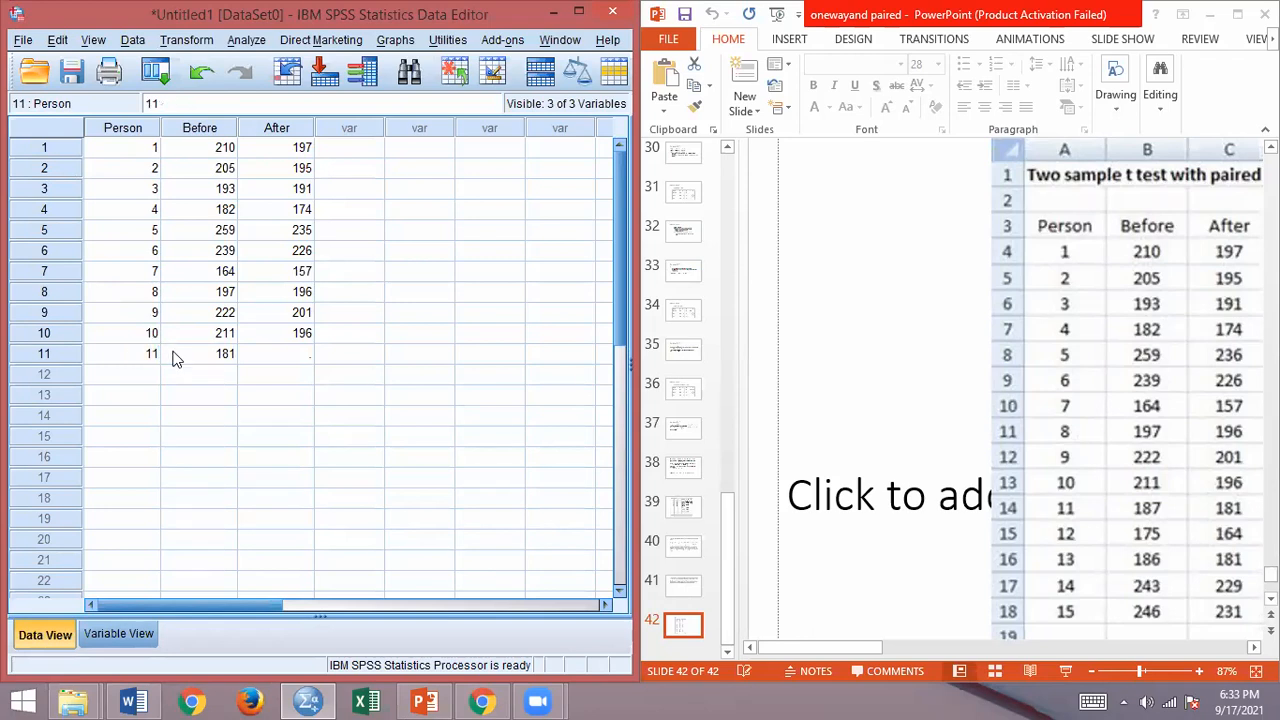
{"action": "left_click", "coordinate": [211, 357]}
{"action": "type", "text": "187"}
{"action": "key", "text": "Tab"}
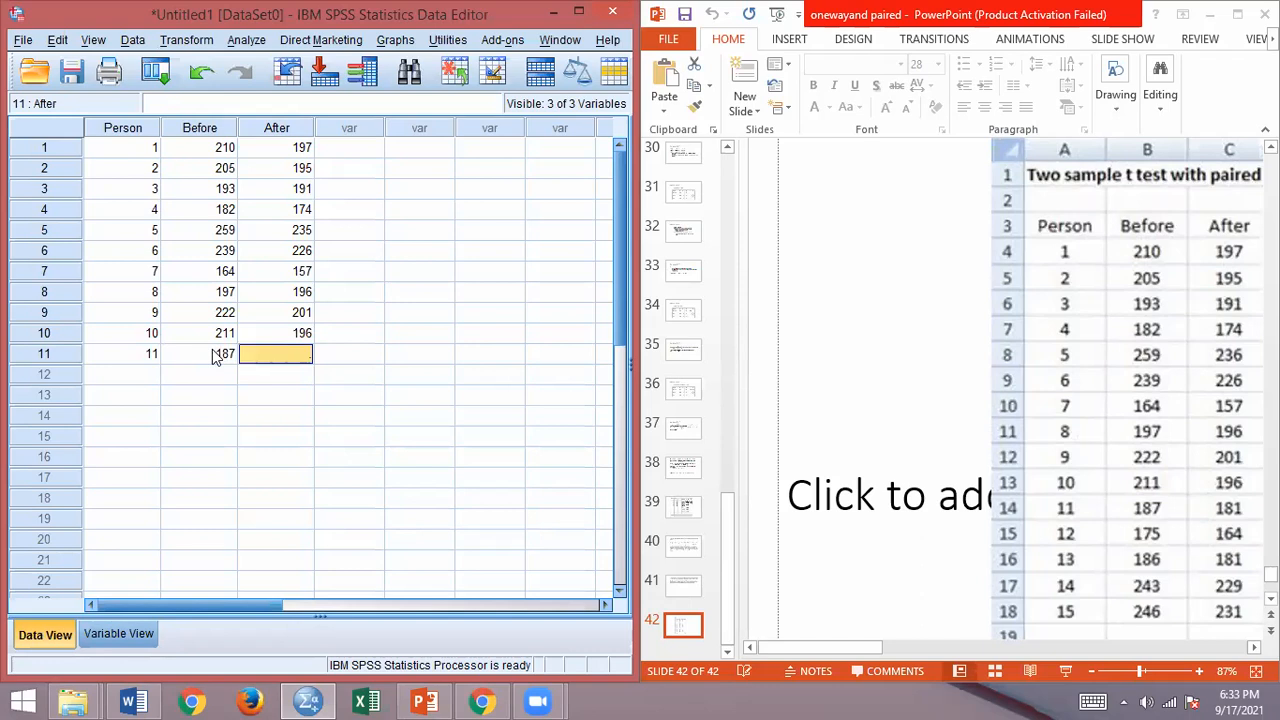
{"action": "type", "text": "181"}
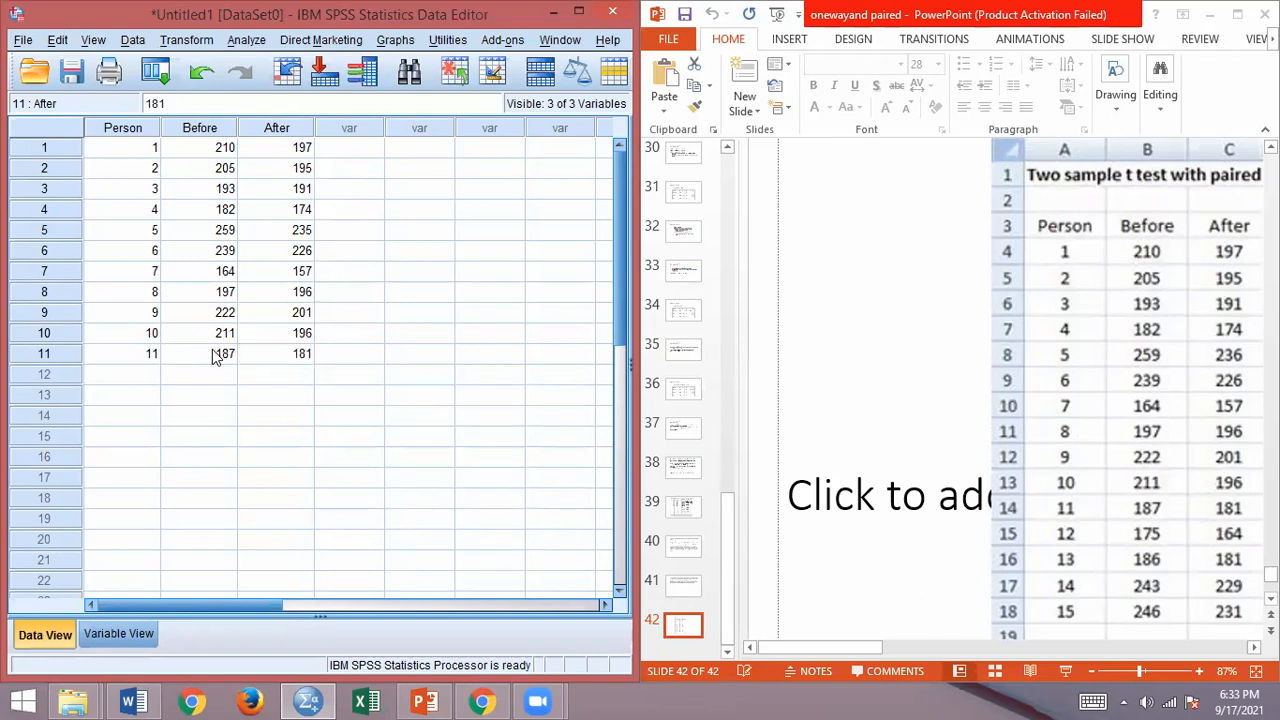
Step: Enter the twelfth case with Person 12, Before 175 and After 164
{"action": "left_click", "coordinate": [128, 375]}
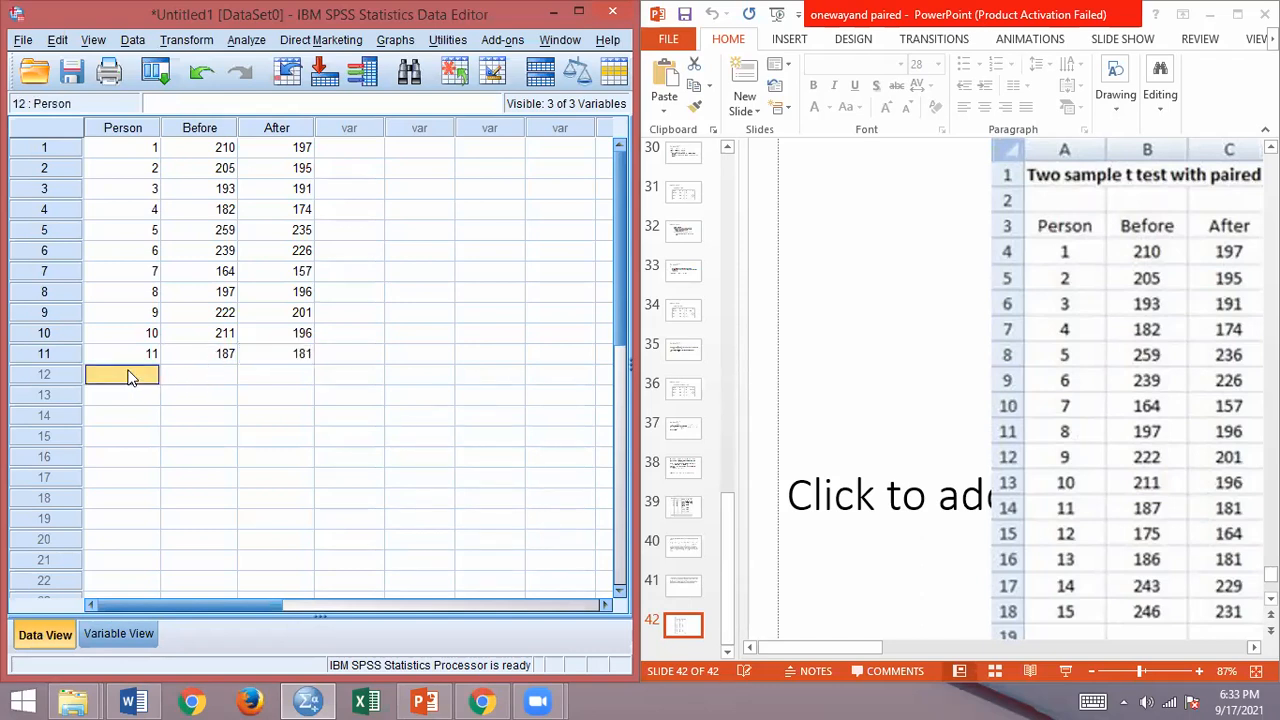
{"action": "type", "text": "12"}
{"action": "key", "text": "Tab"}
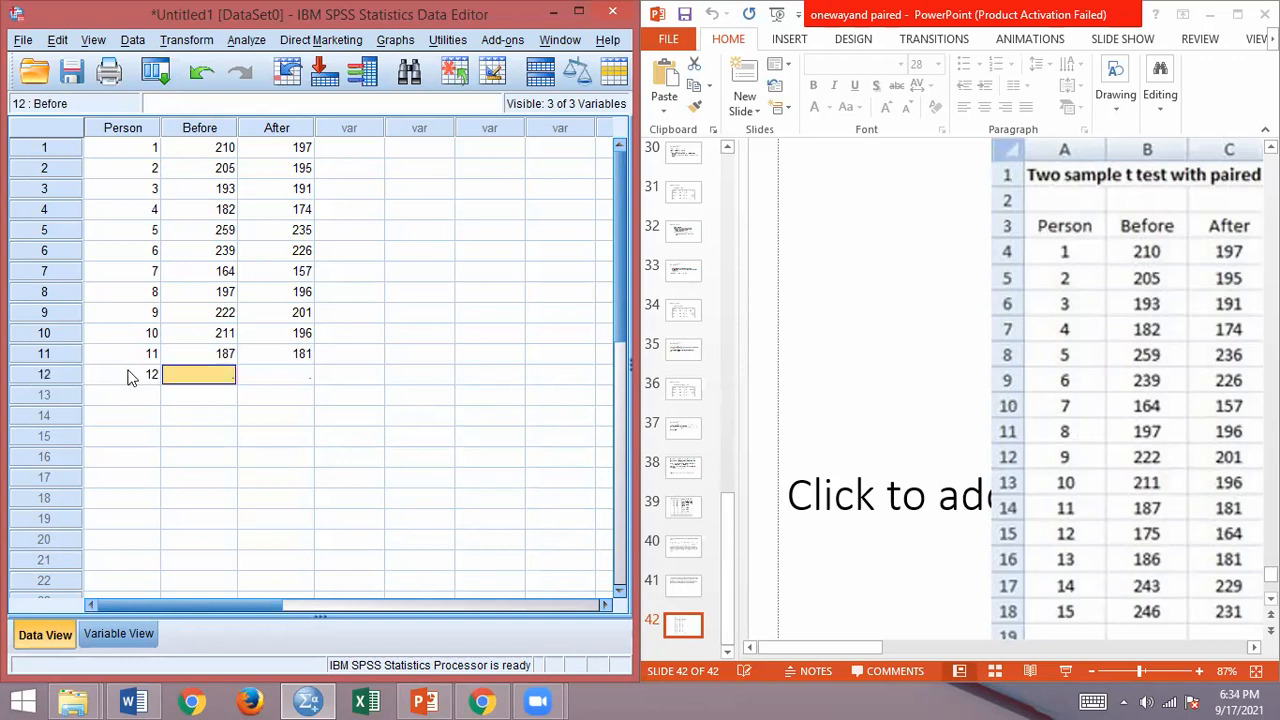
{"action": "type", "text": "175"}
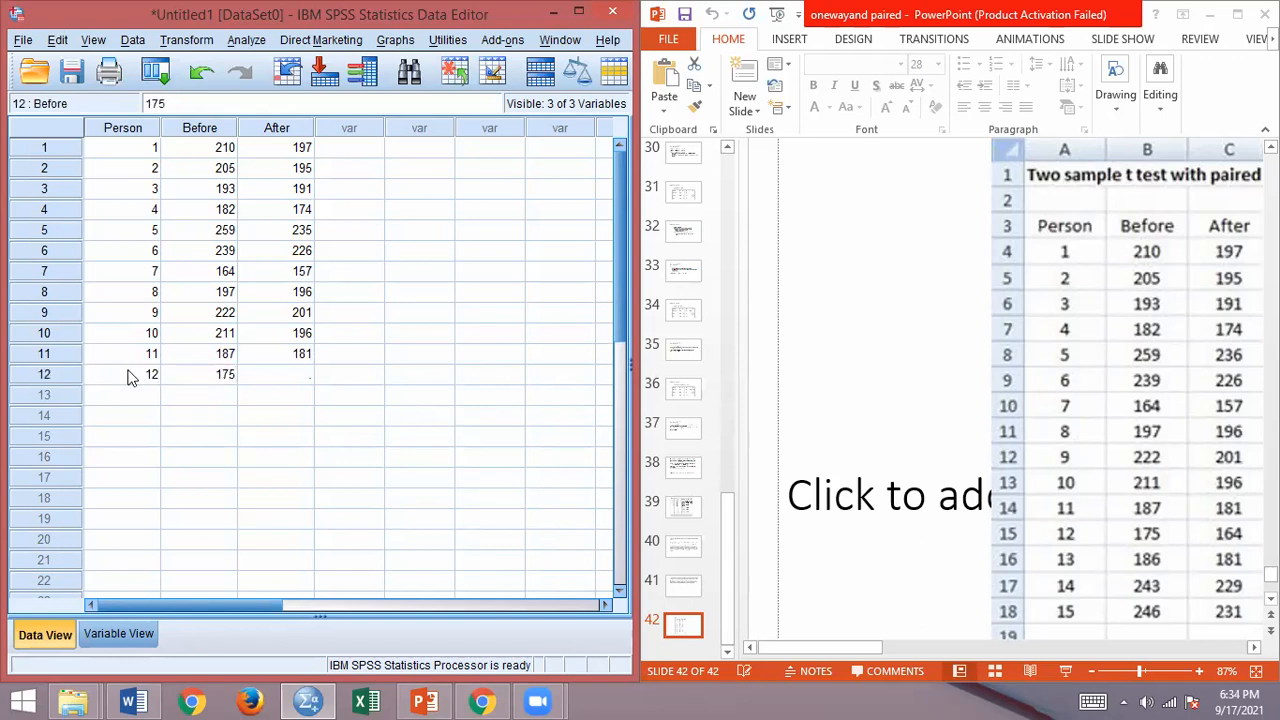
{"action": "key", "text": "Tab"}
{"action": "type", "text": "164"}
{"action": "key", "text": "Return"}
Step: Enter the thirteenth case with Person 13, Before 186 and After 181
{"action": "key", "text": "Left"}
{"action": "key", "text": "Left"}
{"action": "type", "text": "1"}
{"action": "key", "text": "Tab"}
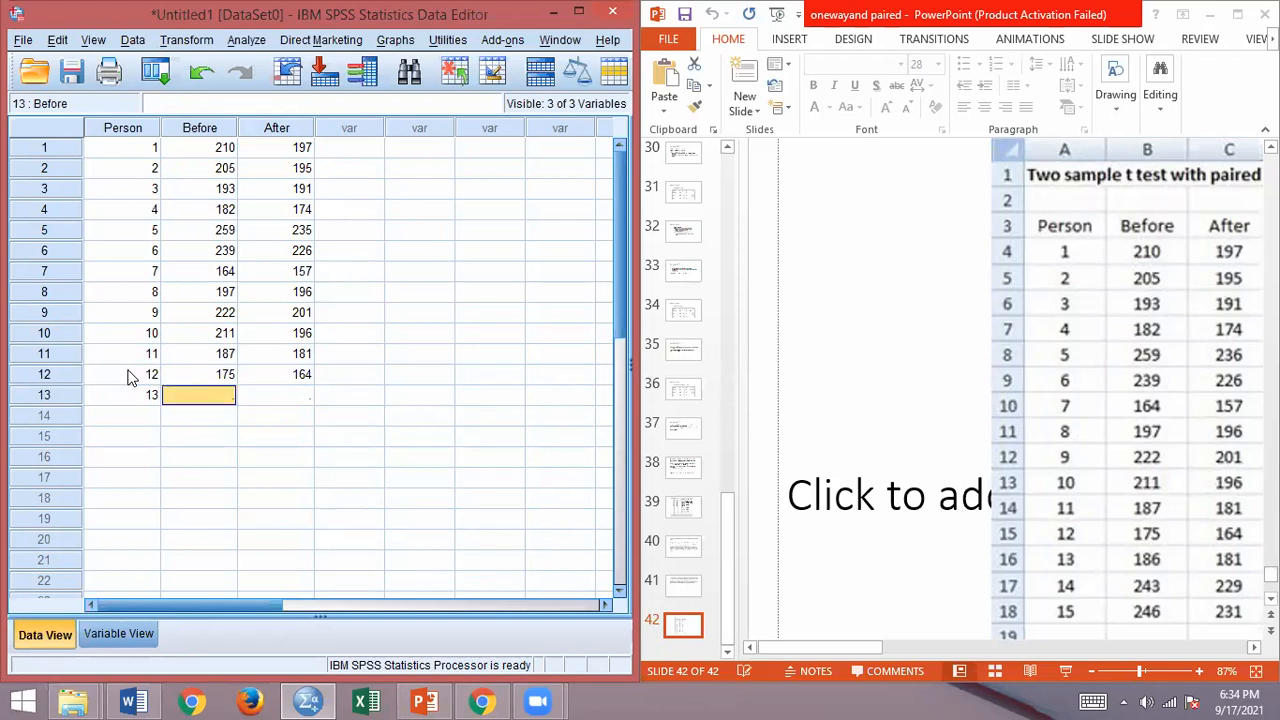
{"action": "type", "text": "186"}
{"action": "key", "text": "Tab"}
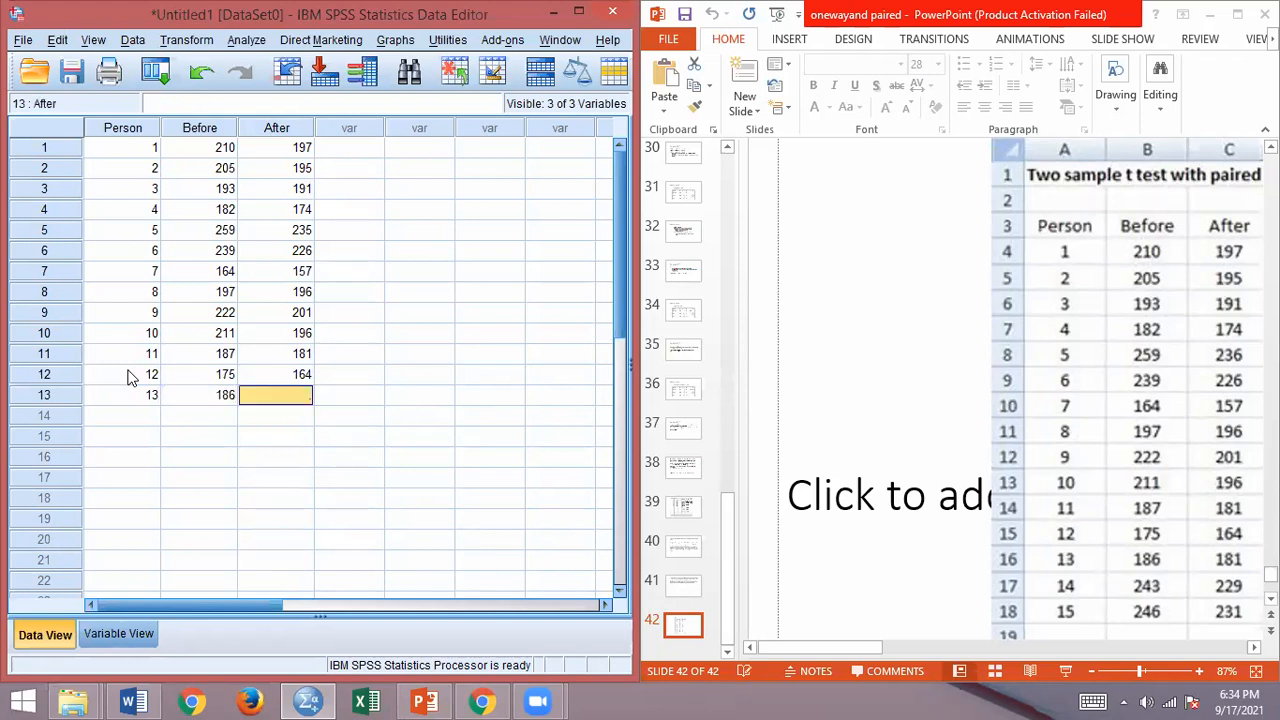
{"action": "type", "text": "181"}
{"action": "key", "text": "Return"}
Step: Enter the fourteenth case with Person 14, Before 243 and After 229
{"action": "key", "text": "Left"}
{"action": "key", "text": "Left"}
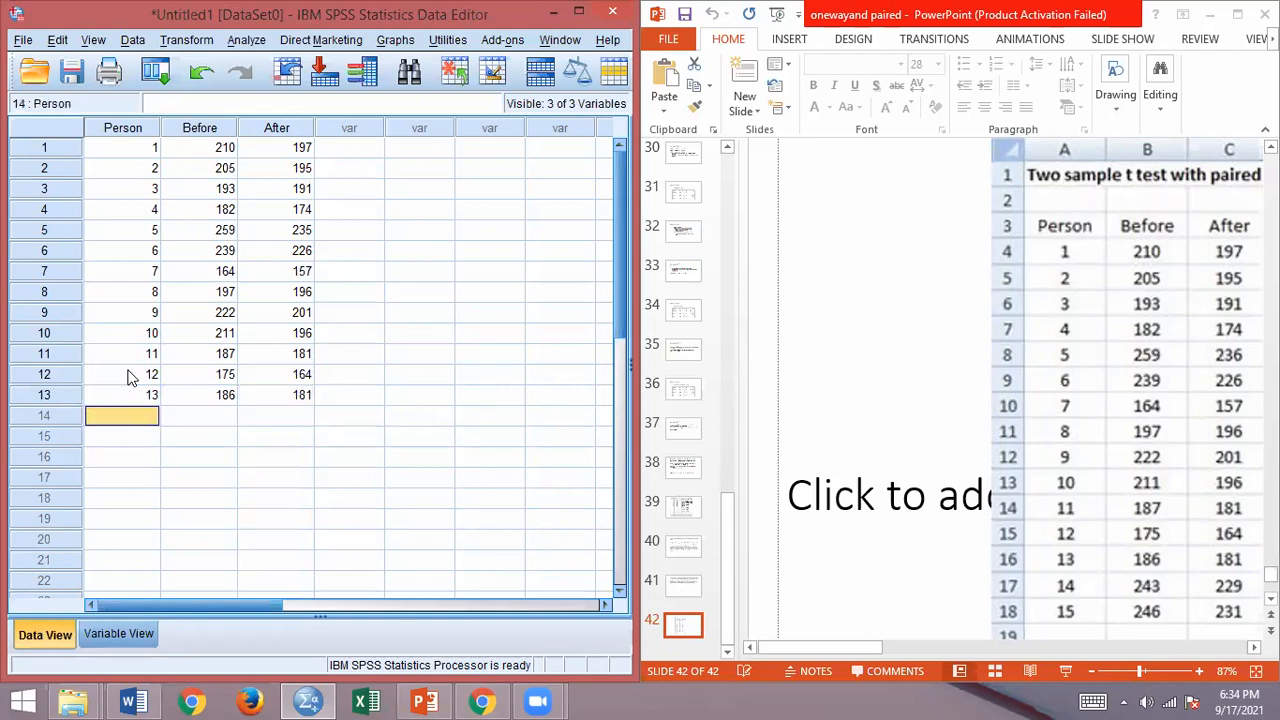
{"action": "type", "text": "14"}
{"action": "key", "text": "Tab"}
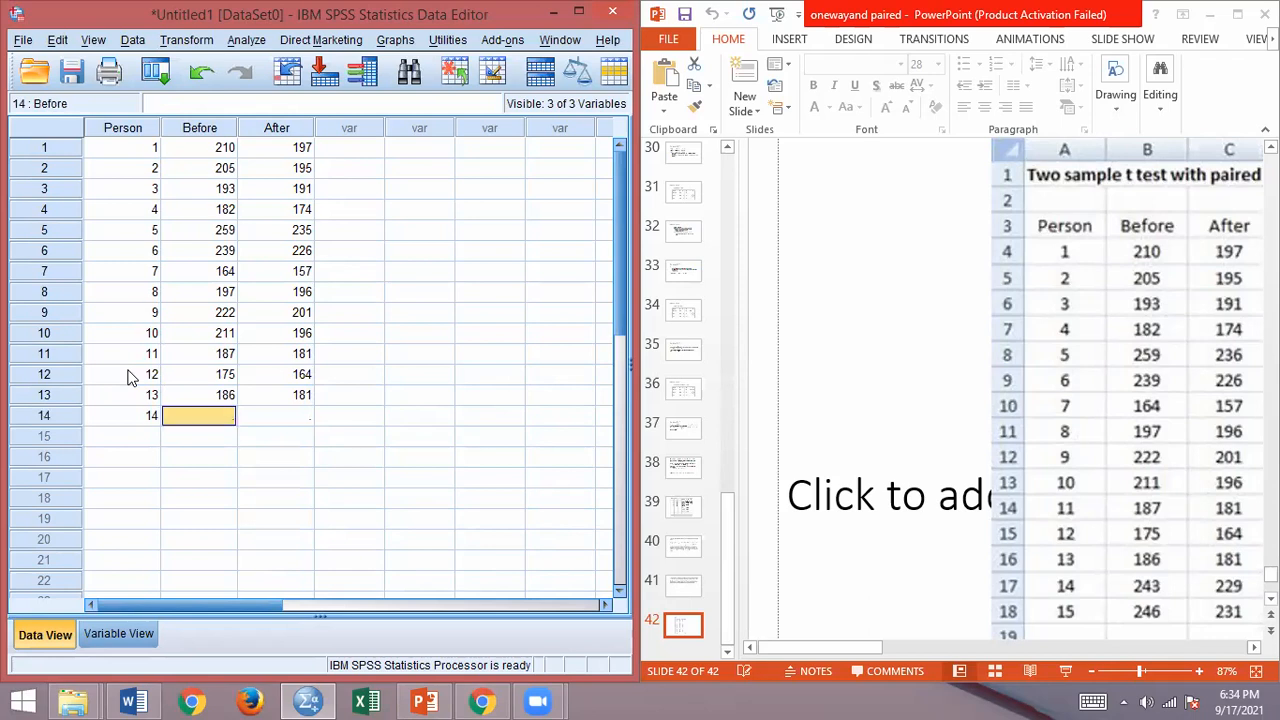
{"action": "type", "text": "243"}
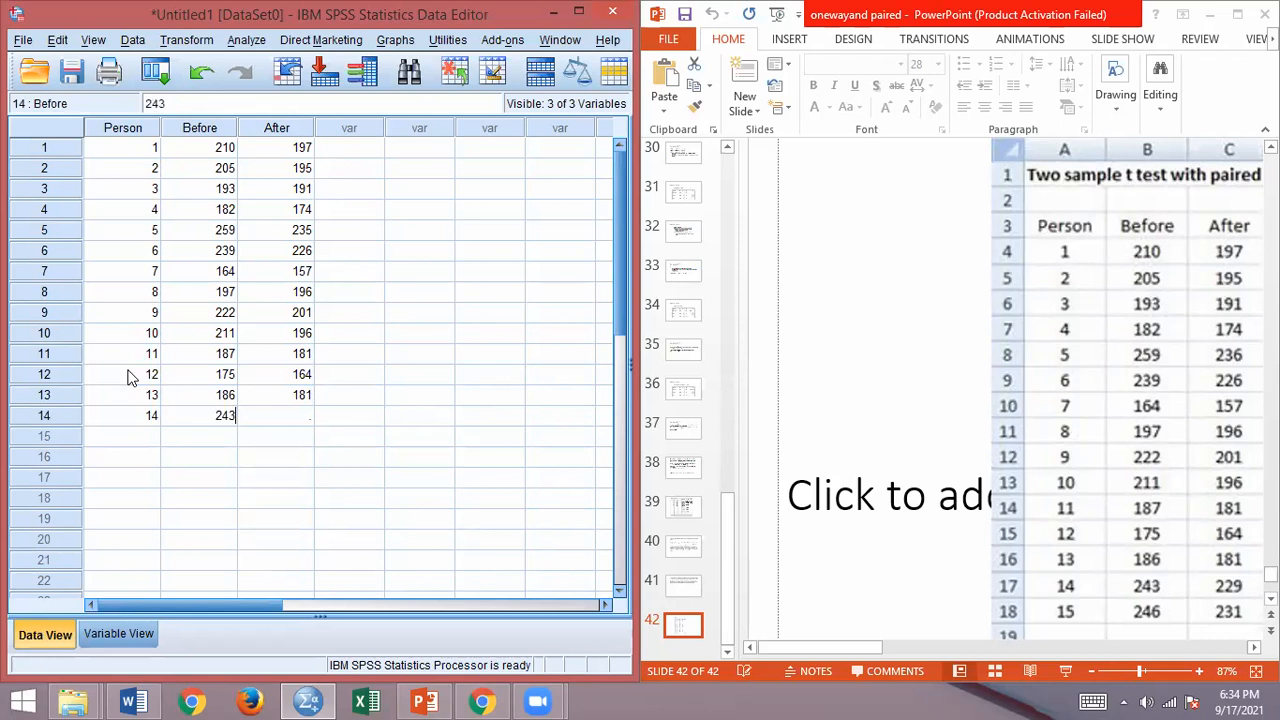
{"action": "key", "text": "Tab"}
{"action": "type", "text": "229"}
{"action": "key", "text": "Return"}
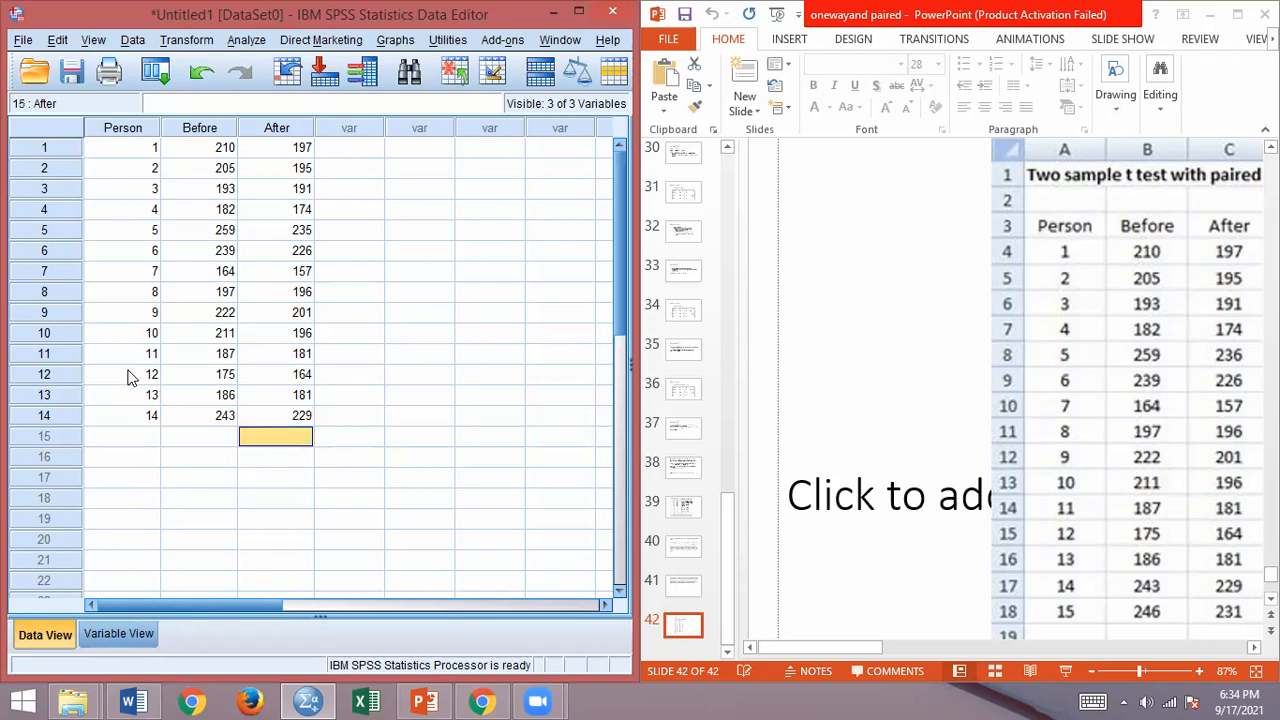
Step: Enter the fifteenth case with Person 15, Before 246 and After 231
{"action": "key", "text": "Left"}
{"action": "key", "text": "Left"}
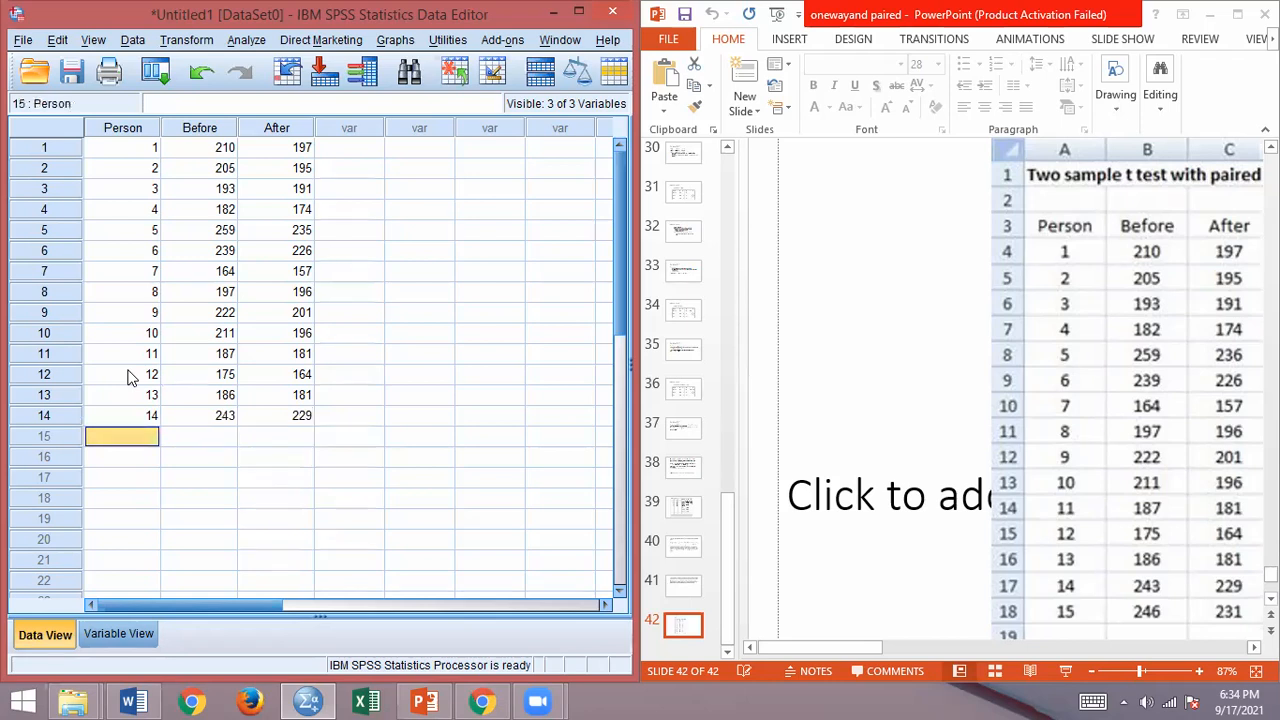
{"action": "type", "text": "15"}
{"action": "key", "text": "Tab"}
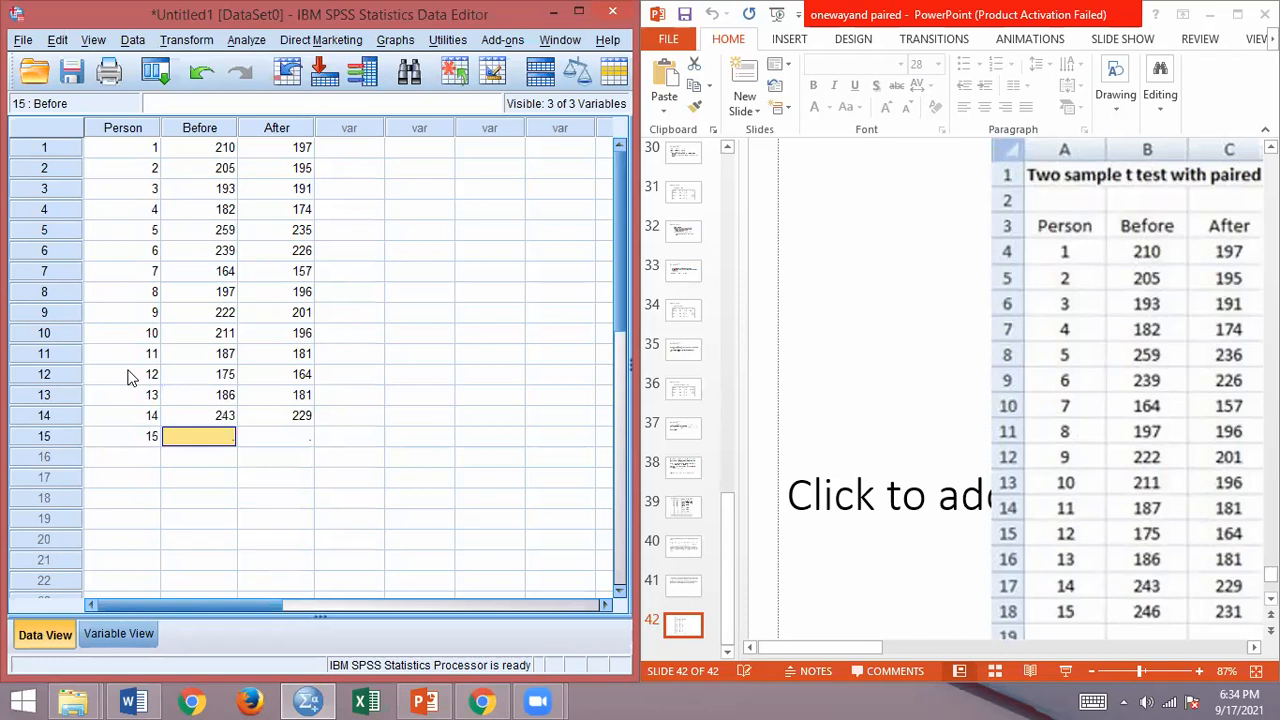
{"action": "type", "text": "26"}
{"action": "key", "text": "BackSpace"}
{"action": "type", "text": "46"}
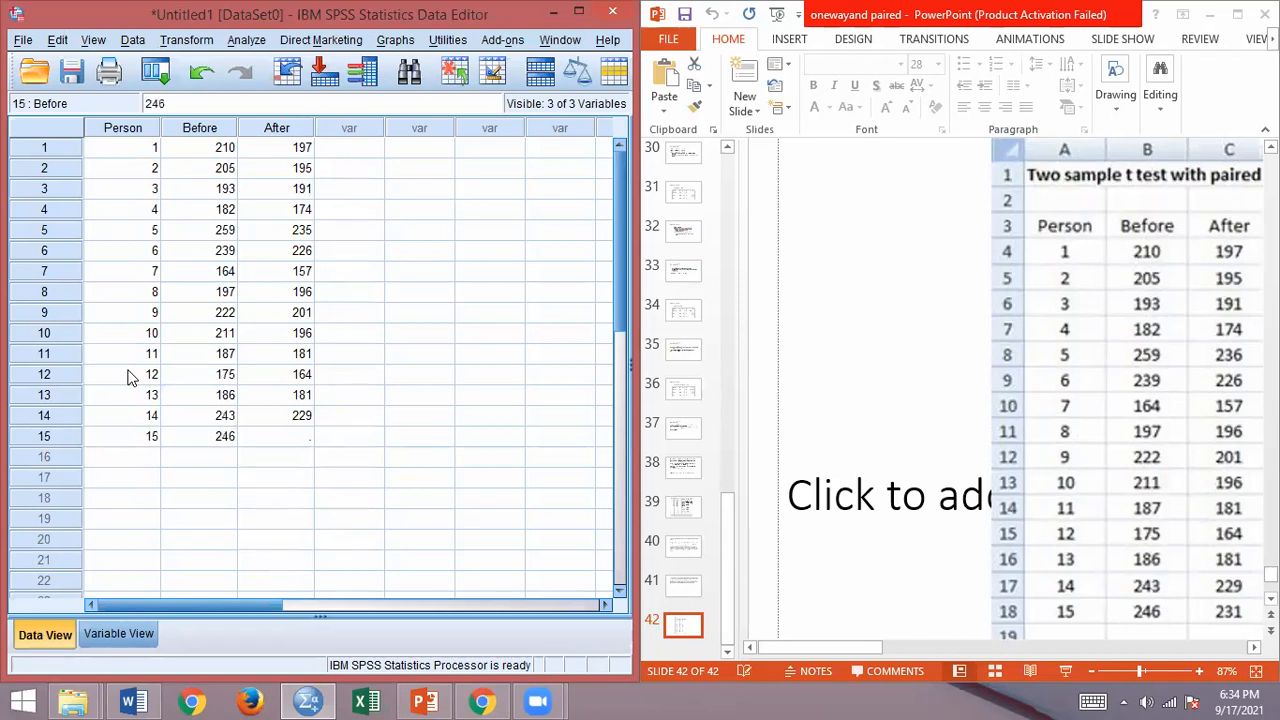
{"action": "key", "text": "Tab"}
{"action": "type", "text": "231"}
{"action": "key", "text": "Return"}
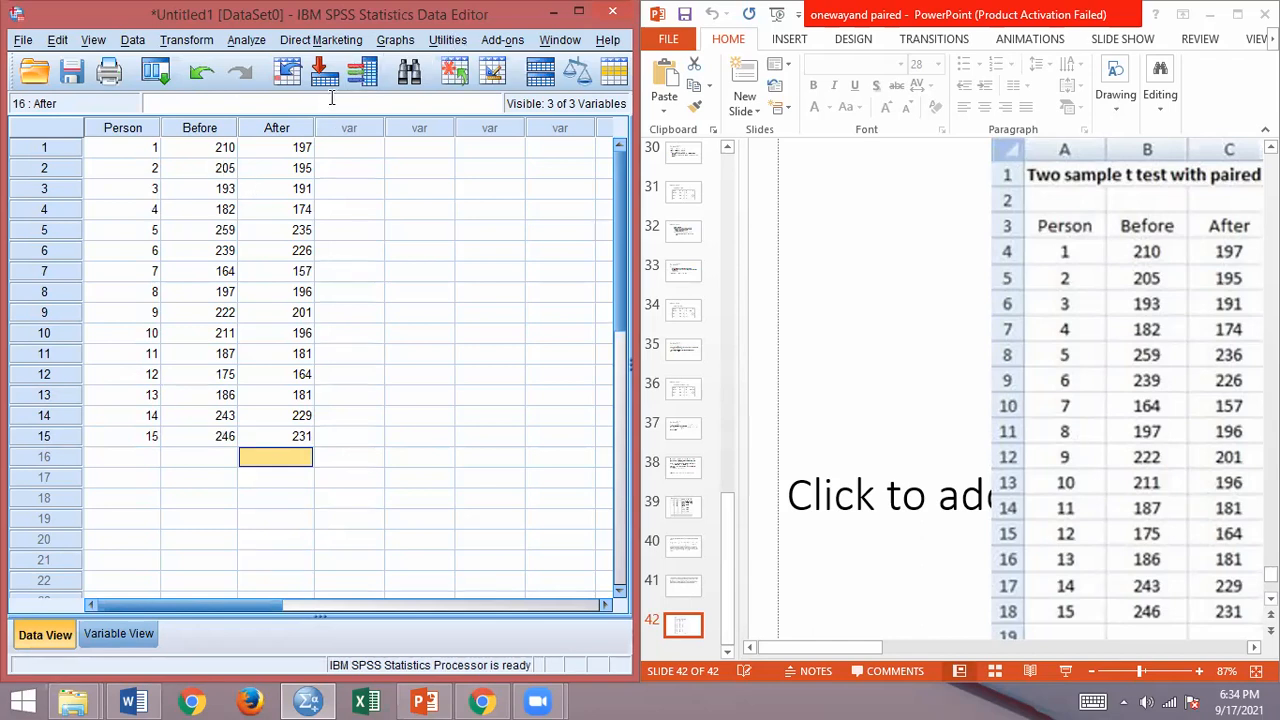
Step: Maximize the Data Editor window so that the data set fills the whole screen
{"action": "left_click", "coordinate": [362, 41]}
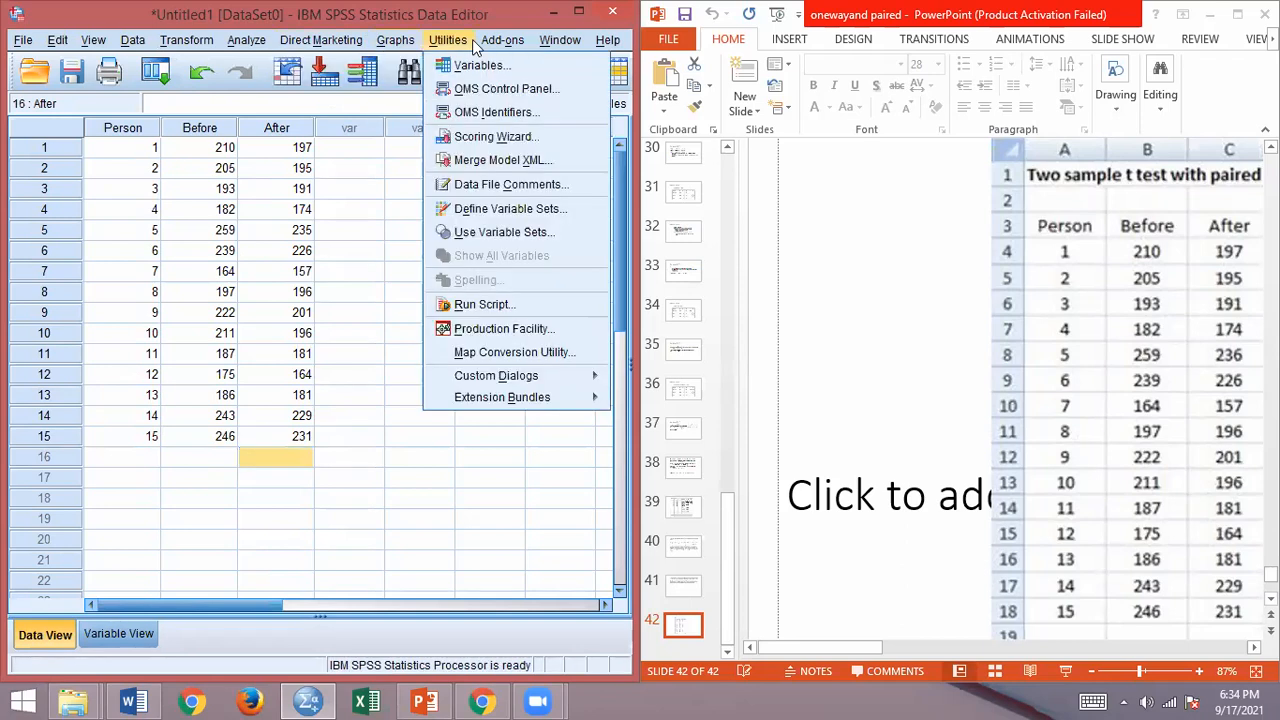
{"action": "mouse_move", "coordinate": [518, 40]}
{"action": "key", "text": "super+Right"}
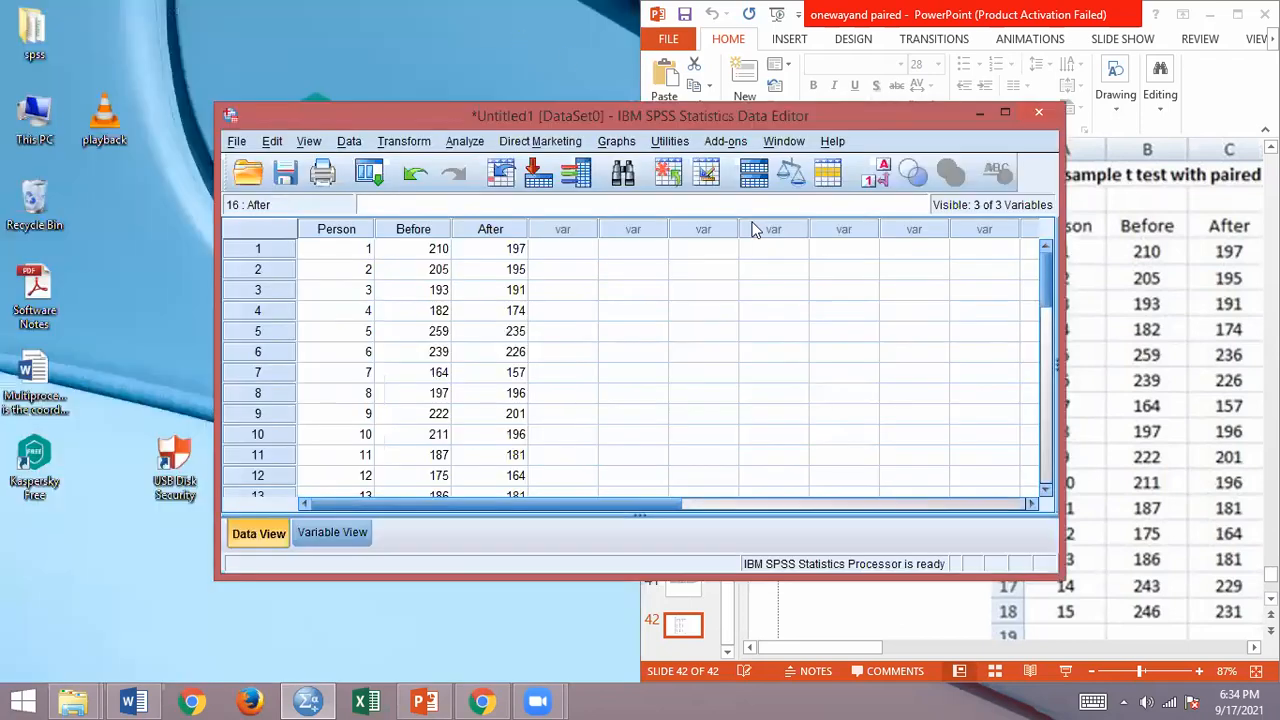
{"action": "left_click", "coordinate": [1006, 112]}
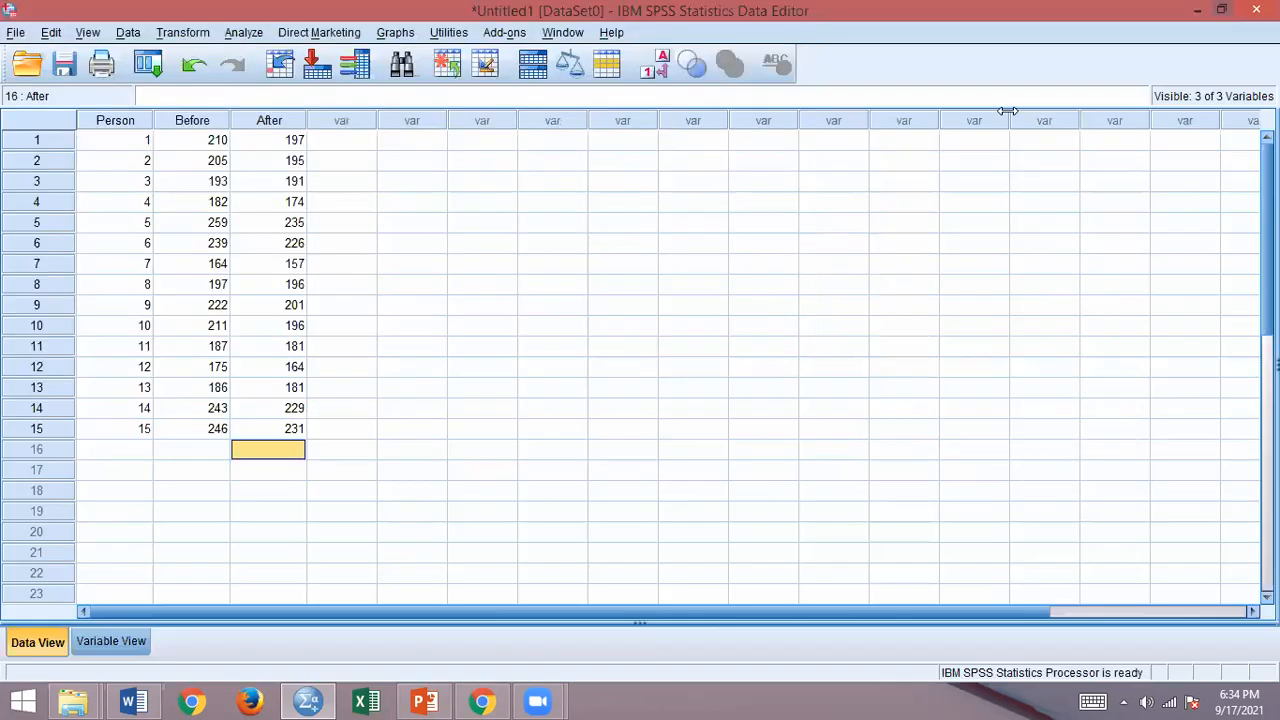
Step: Run a paired-samples t test with Before as the first variable and After as the second variable of pair 1
{"action": "left_click", "coordinate": [245, 32]}
{"action": "mouse_move", "coordinate": [277, 128]}
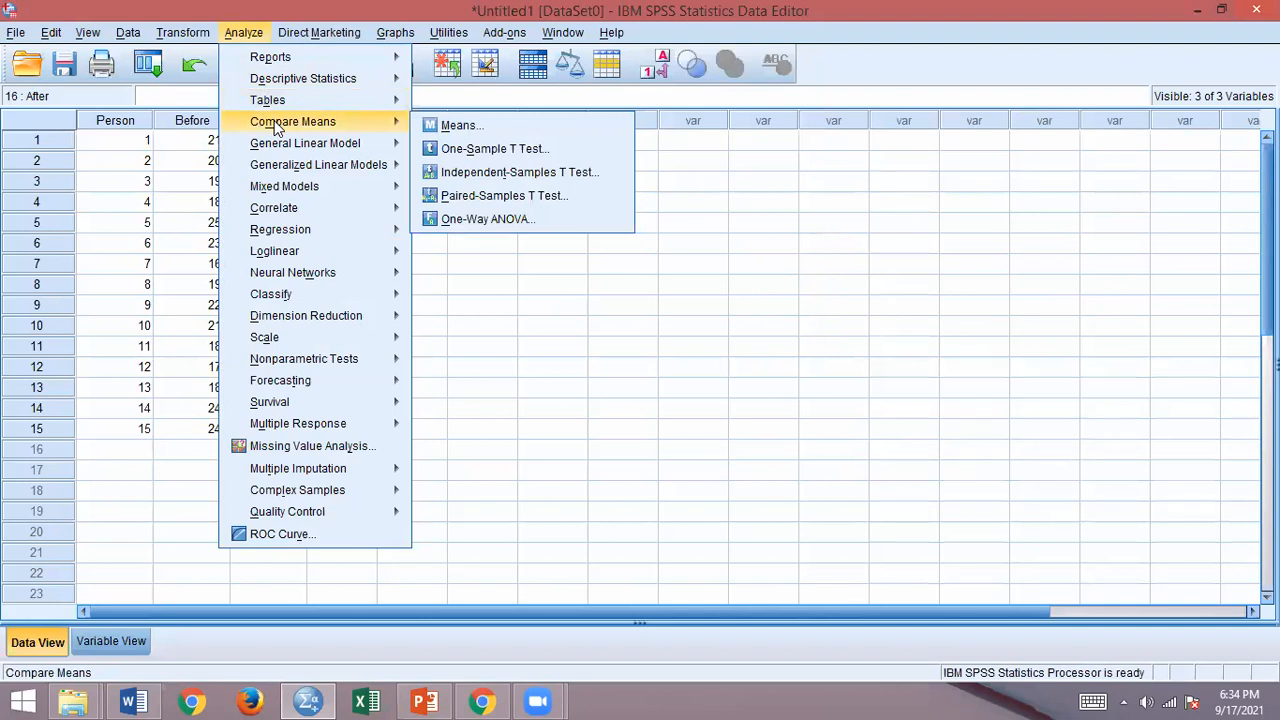
{"action": "left_click", "coordinate": [487, 197]}
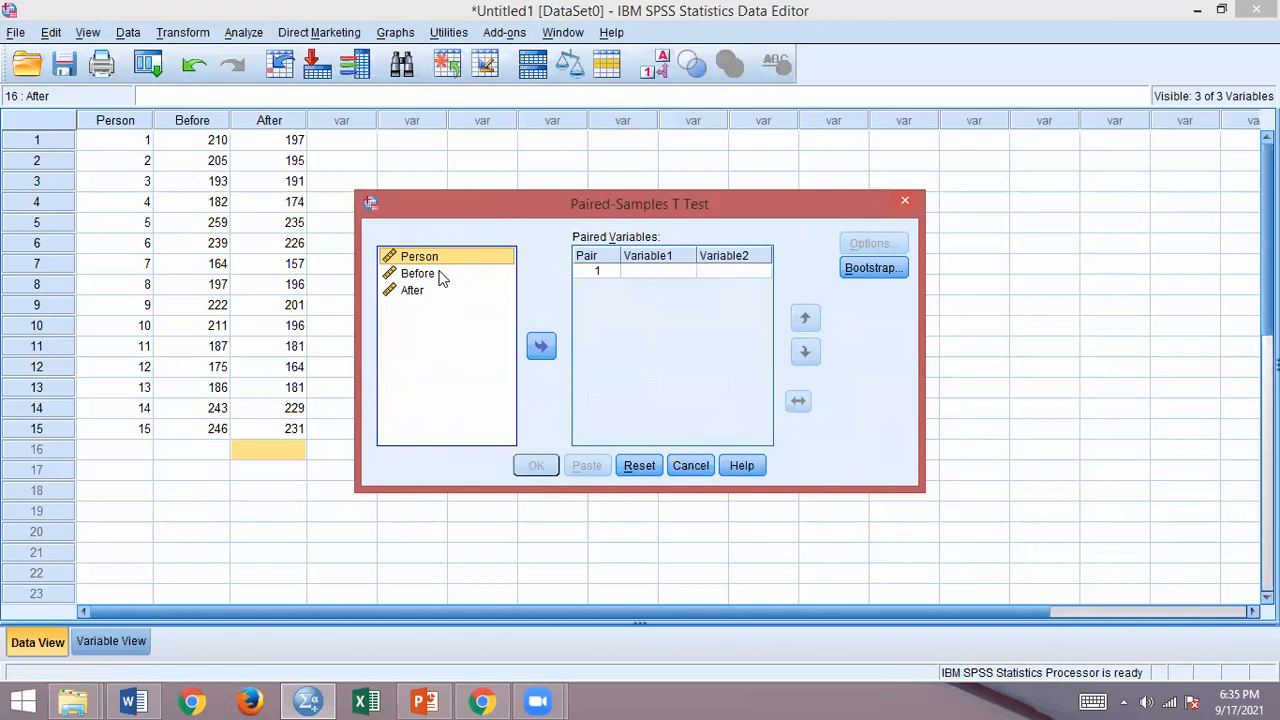
{"action": "left_click", "coordinate": [441, 274]}
{"action": "left_click", "coordinate": [540, 346]}
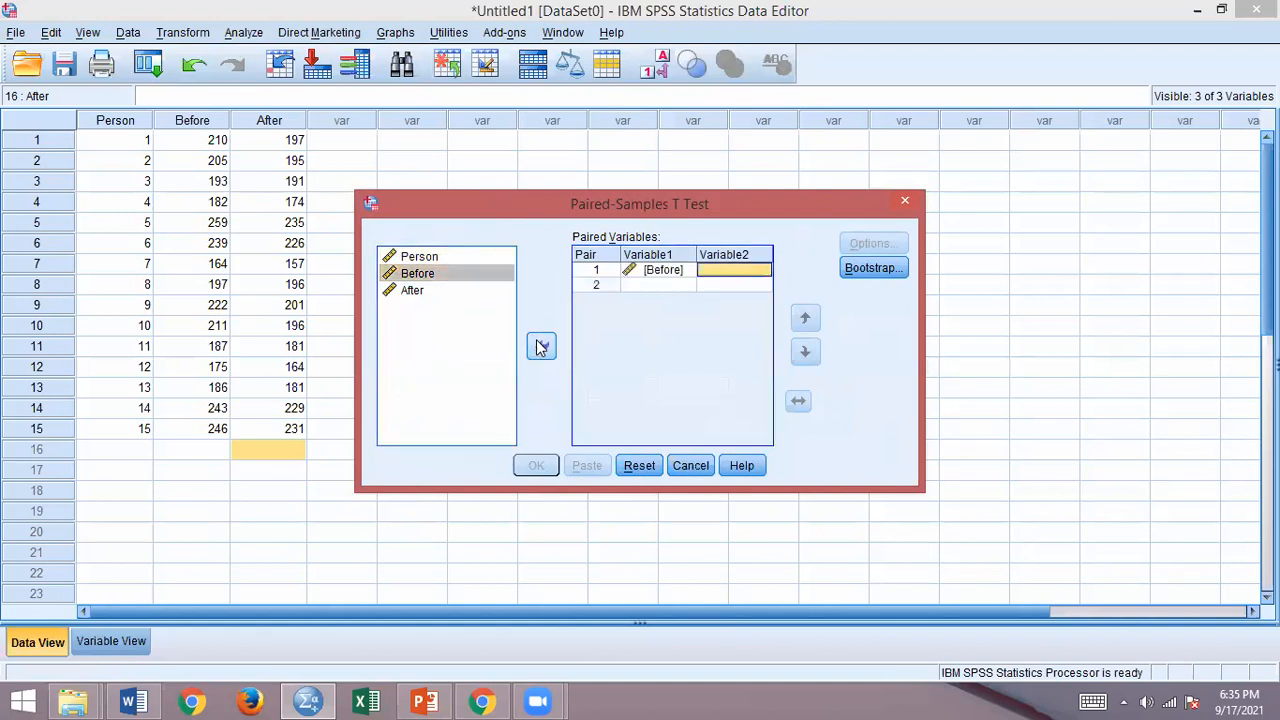
{"action": "left_click", "coordinate": [423, 292]}
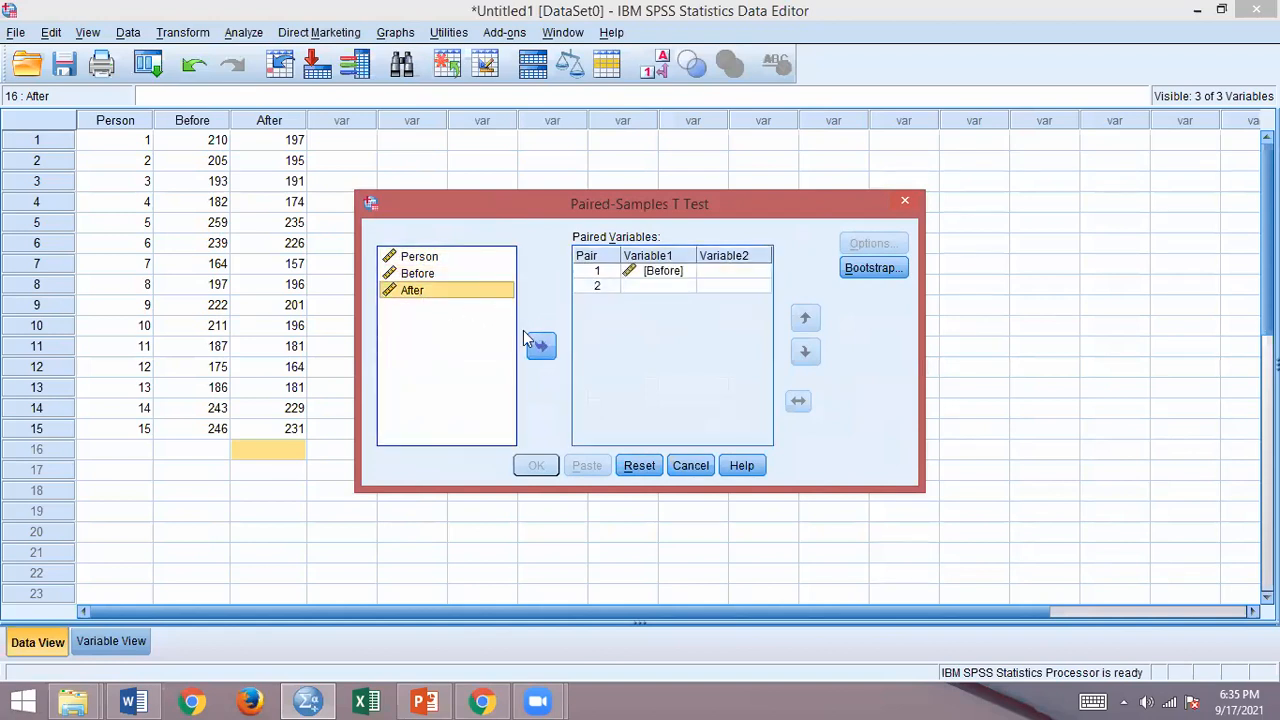
{"action": "left_click", "coordinate": [540, 346]}
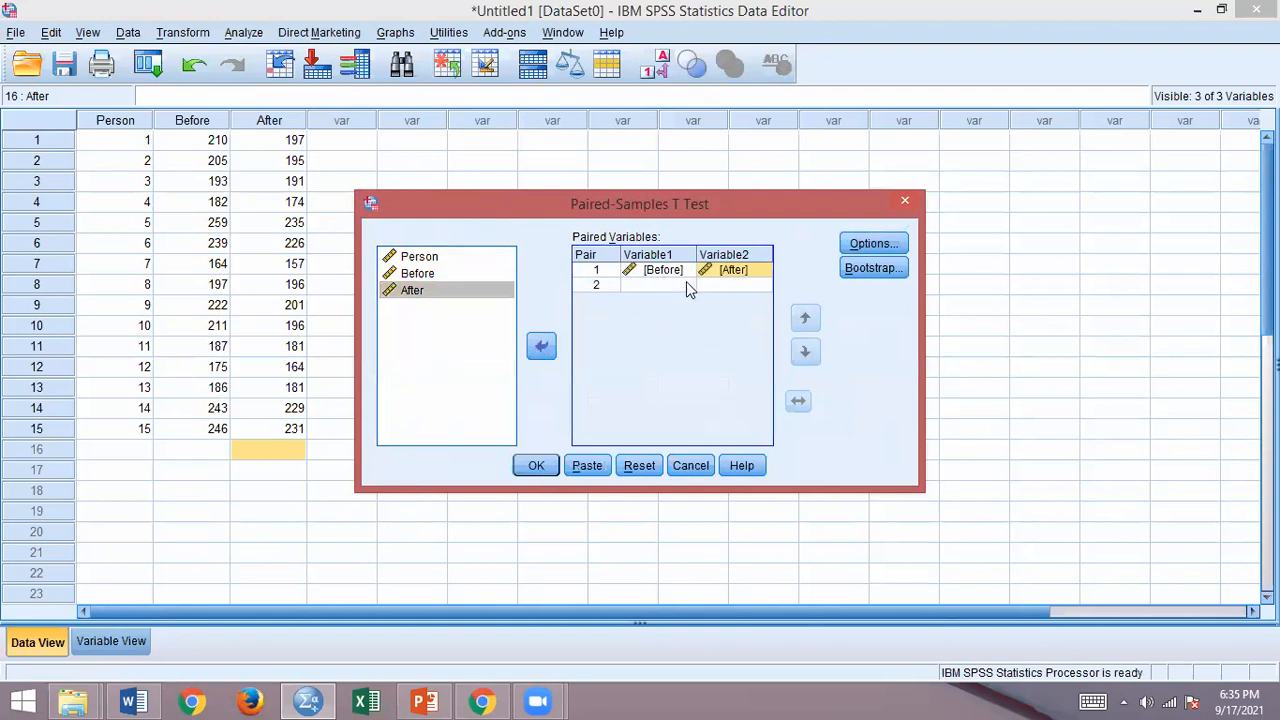
{"action": "left_click", "coordinate": [537, 466]}
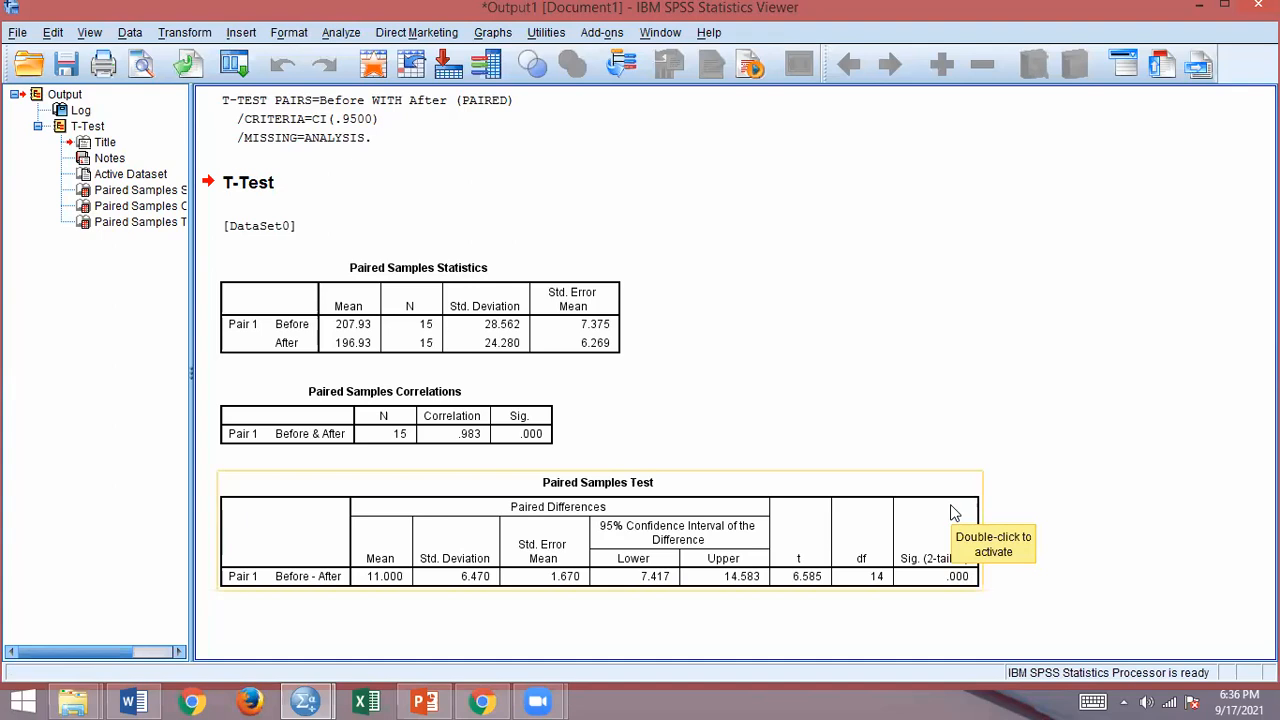
Step: Minimize the SPSS output and data windows and switch to the onewayand paired presentation in PowerPoint, maximized
{"action": "left_click", "coordinate": [466, 106]}
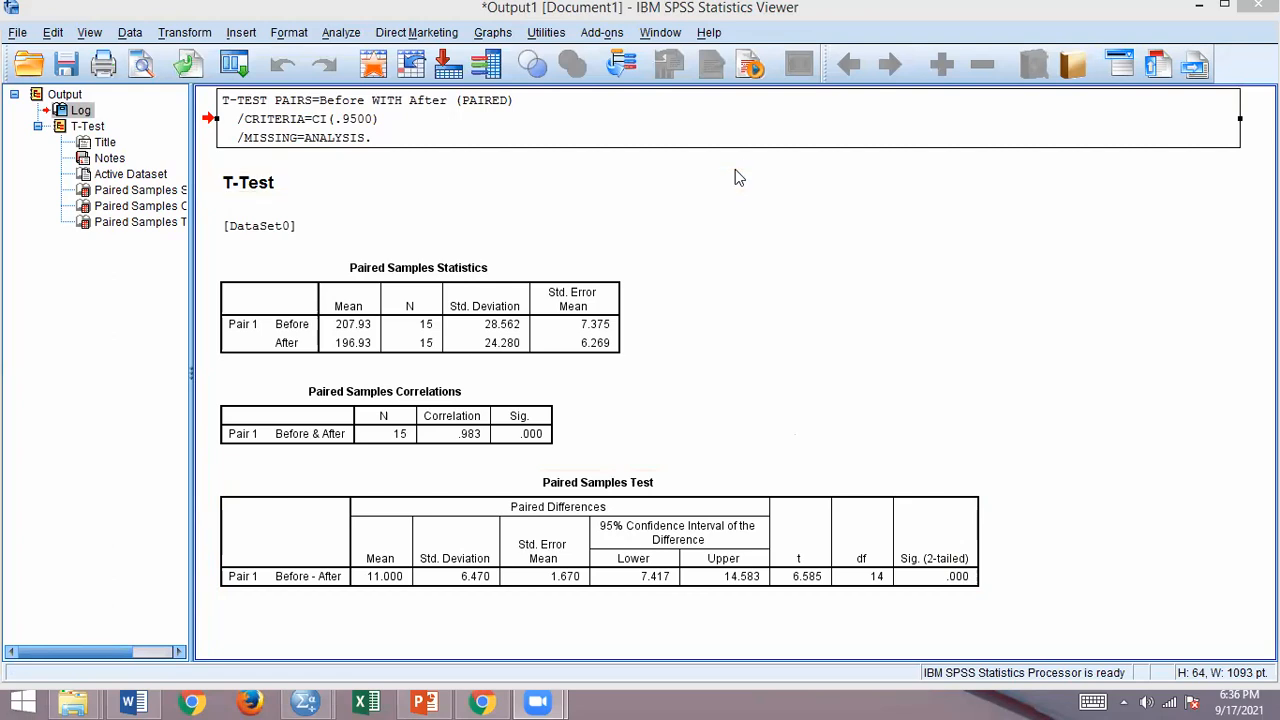
{"action": "left_click", "coordinate": [1199, 6]}
{"action": "left_click", "coordinate": [1200, 8]}
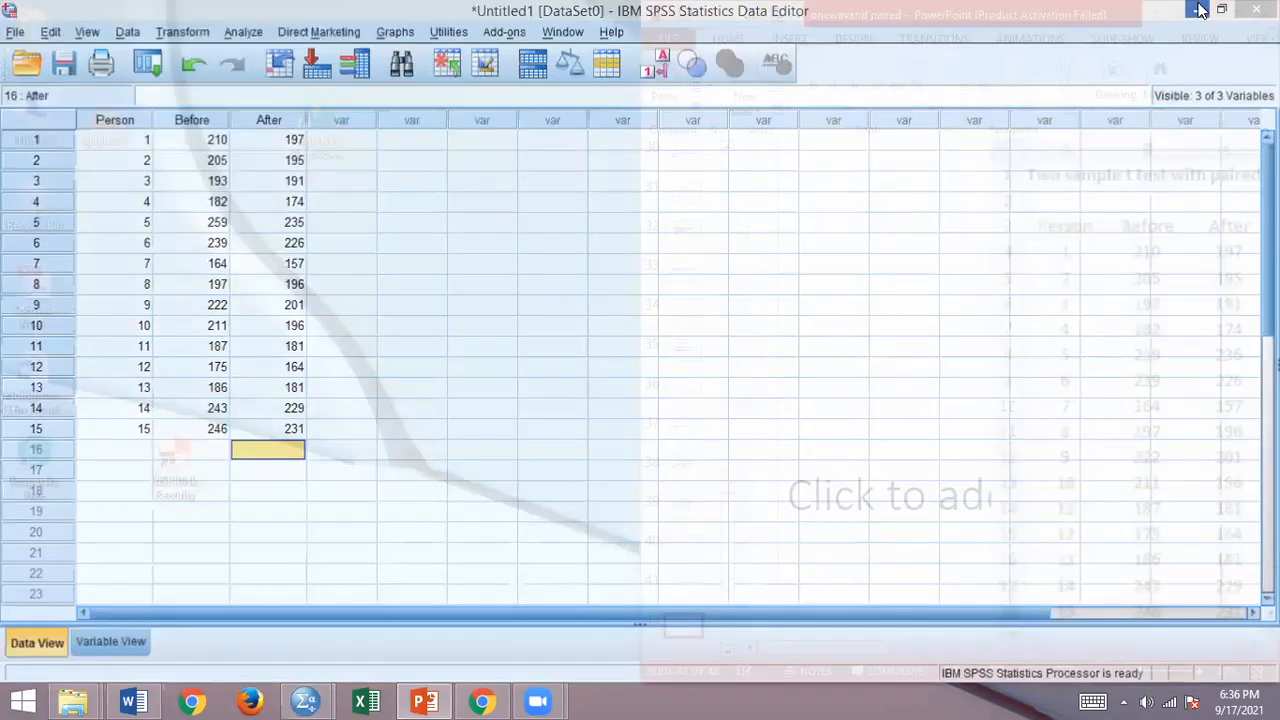
{"action": "left_click", "coordinate": [1238, 15]}
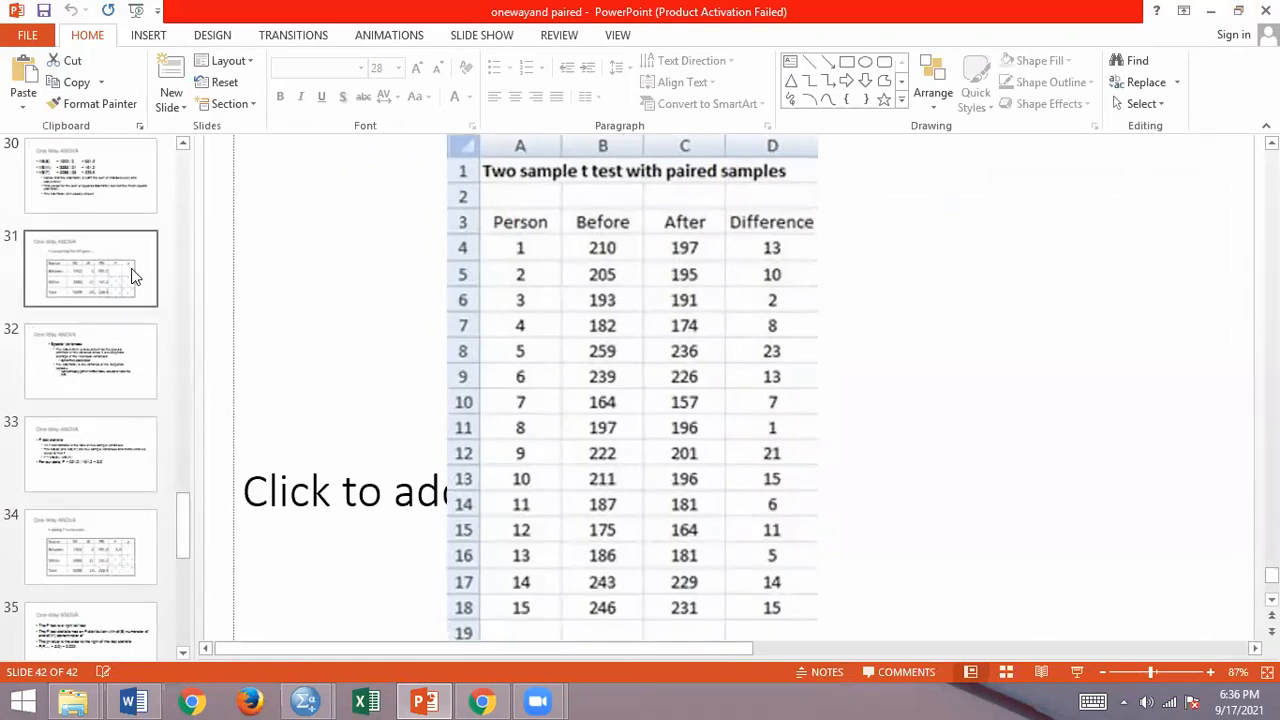
Step: Go back through the One-Way ANOVA slides from slide 30 to slide 2, which introduces the response and factor variables
{"action": "left_click", "coordinate": [114, 205]}
{"action": "key", "text": "Up"}
{"action": "key", "text": "Up"}
{"action": "key", "text": "Up"}
{"action": "key", "text": "Up"}
{"action": "key", "text": "Up"}
{"action": "key", "text": "Up"}
{"action": "key", "text": "Up"}
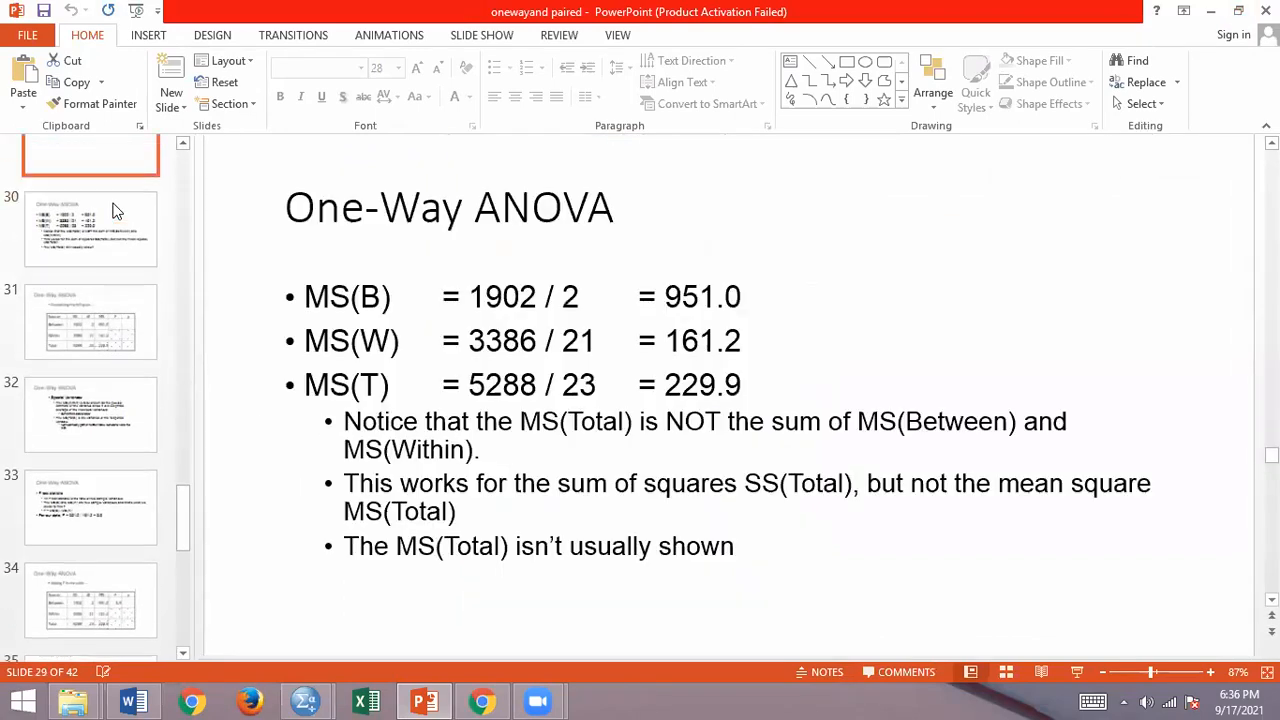
{"action": "key", "text": "Up"}
{"action": "key", "text": "Up"}
{"action": "key", "text": "Up"}
{"action": "key", "text": "Up"}
{"action": "key", "text": "Up"}
{"action": "key", "text": "Up"}
{"action": "key", "text": "Up"}
{"action": "key", "text": "Up"}
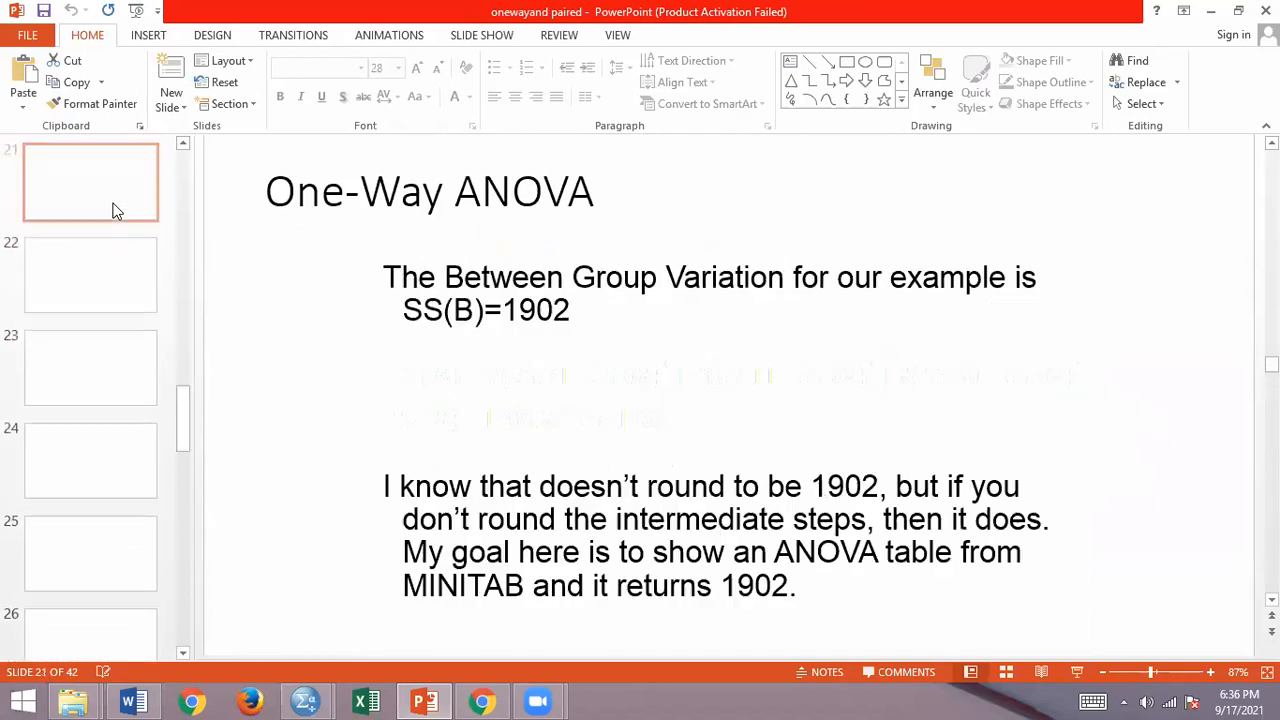
{"action": "key", "text": "Up"}
{"action": "key", "text": "Up"}
{"action": "key", "text": "Up"}
{"action": "key", "text": "Up"}
{"action": "key", "text": "Up"}
{"action": "key", "text": "Up"}
{"action": "key", "text": "Up"}
{"action": "key", "text": "Up"}
{"action": "key", "text": "Up"}
{"action": "key", "text": "Up"}
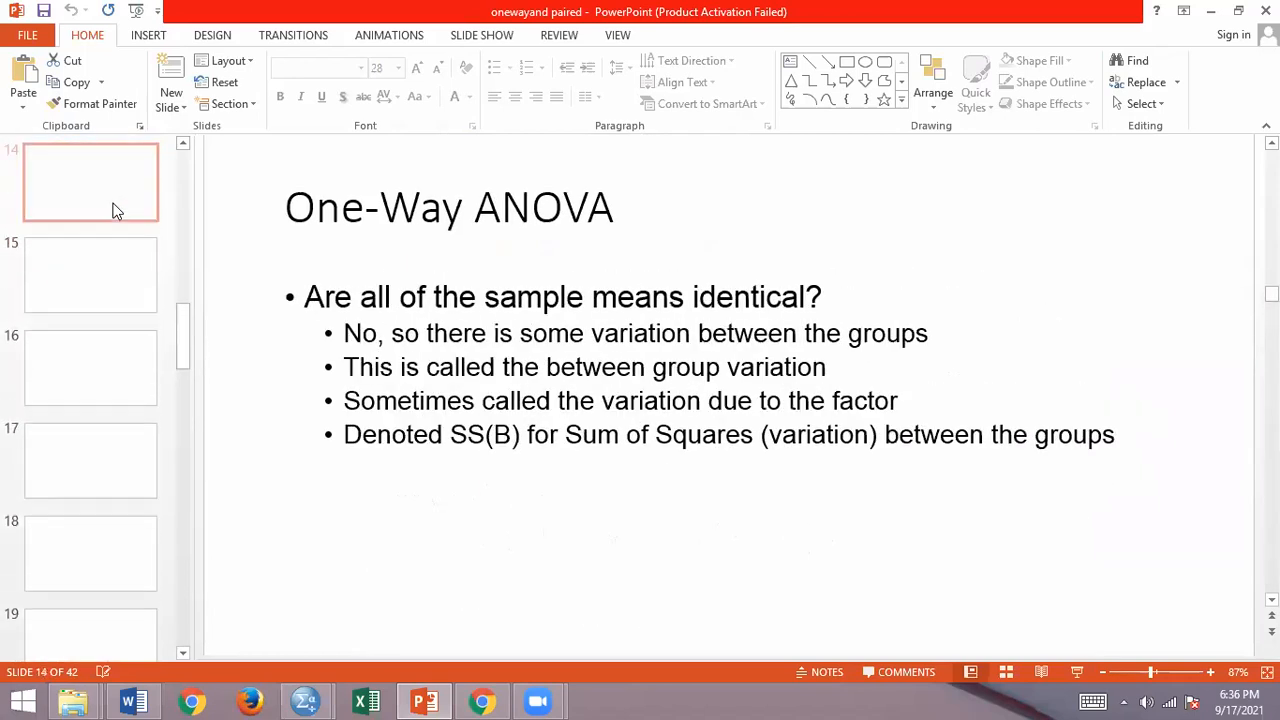
{"action": "key", "text": "Up"}
{"action": "key", "text": "Up"}
{"action": "key", "text": "Up"}
{"action": "key", "text": "Up"}
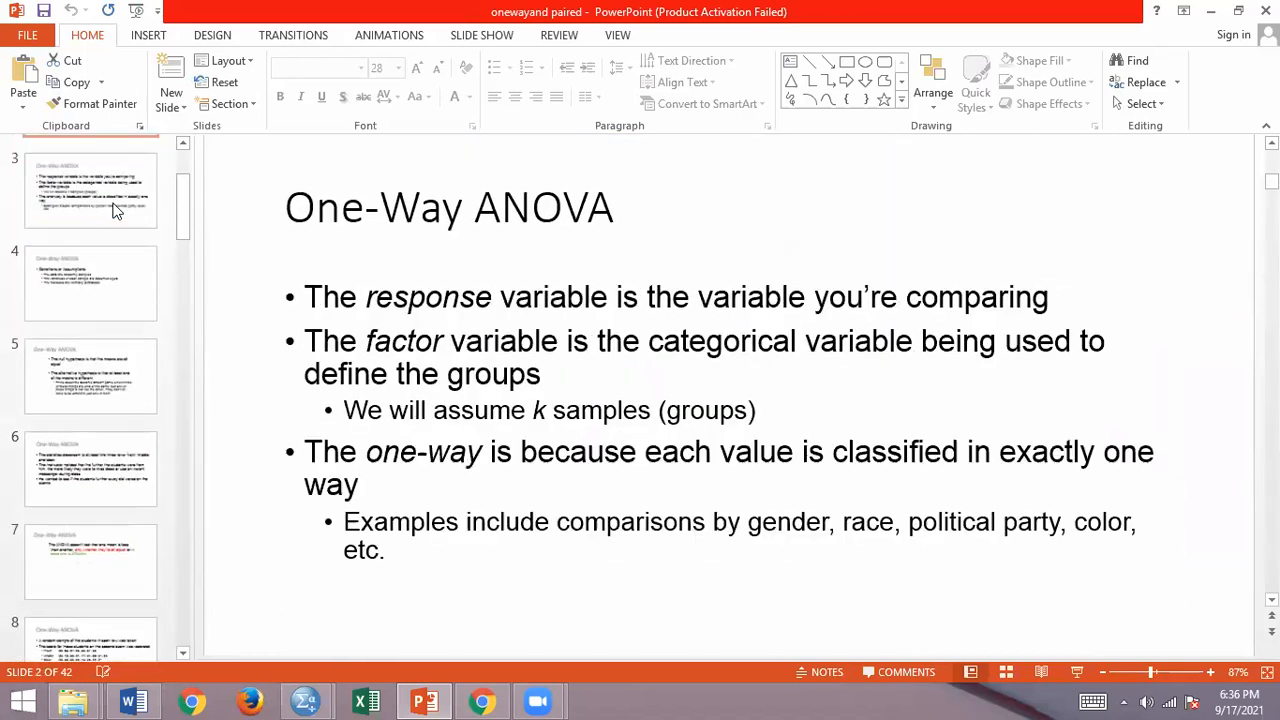
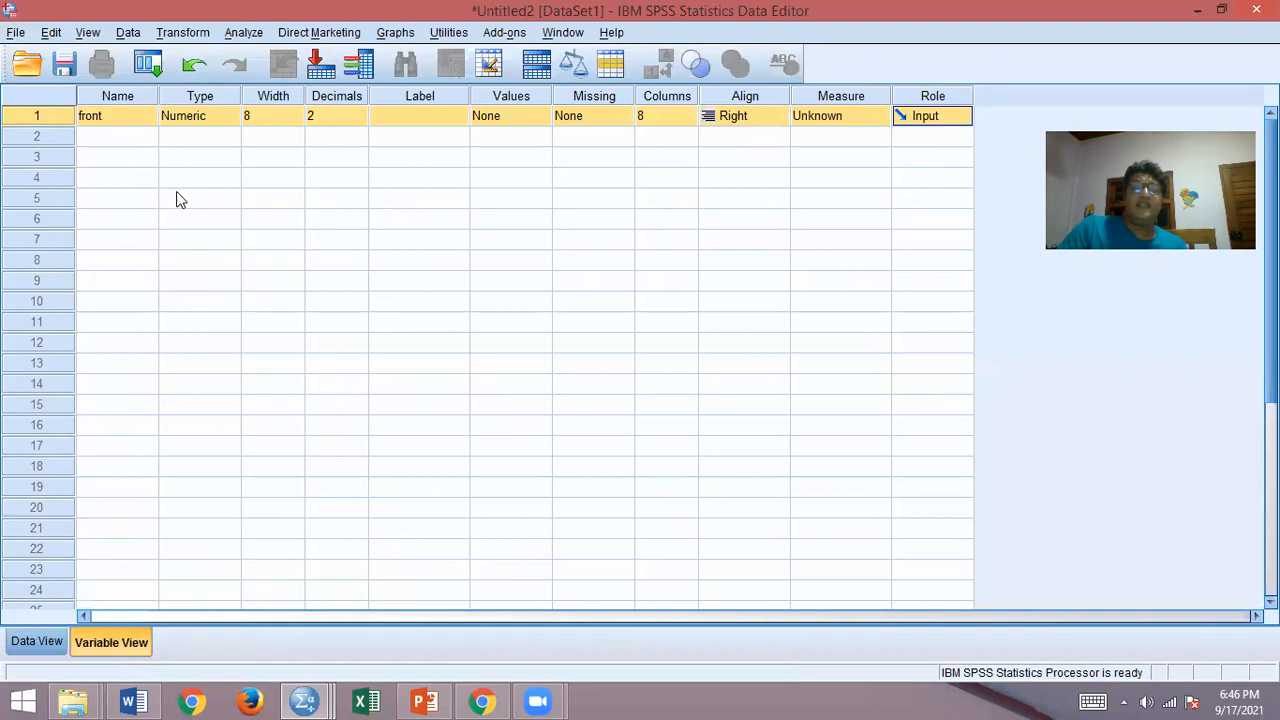
Step: Place the Data Editor beside the PowerPoint slide with the front, middle and back data, and set the front variable's decimals to 0
{"action": "key", "text": "super+Left"}
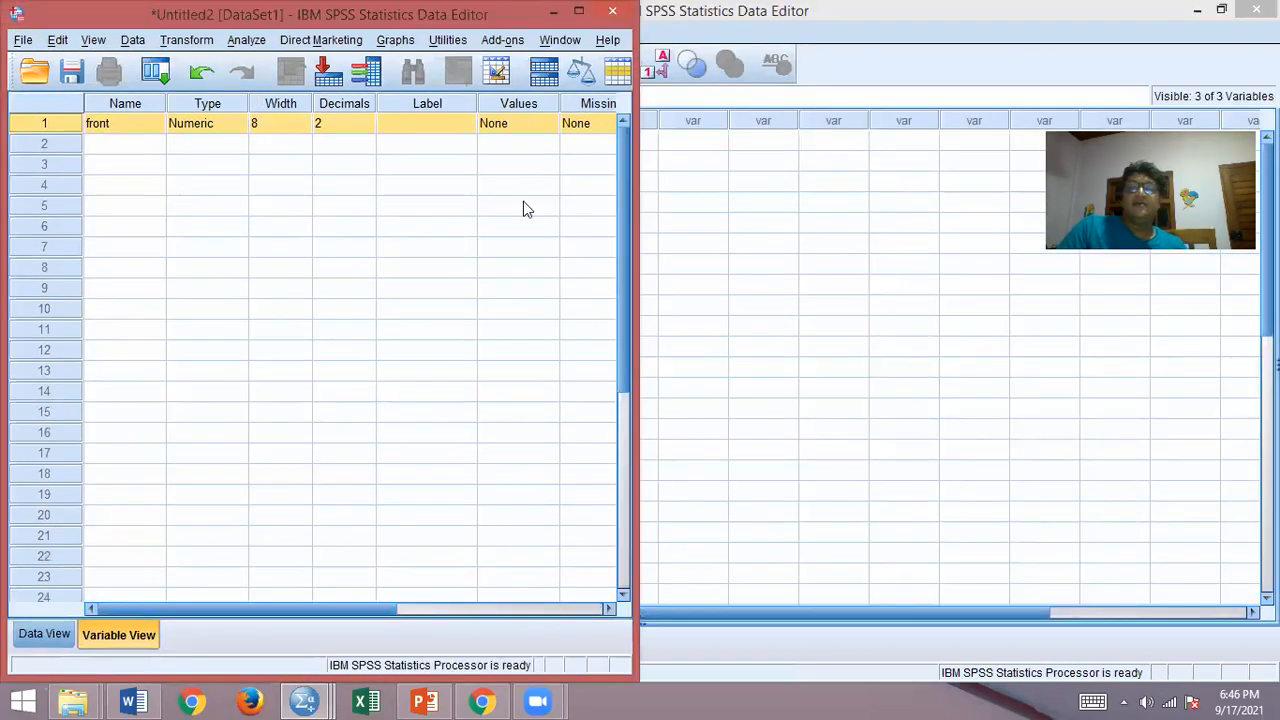
{"action": "left_click", "coordinate": [1197, 12]}
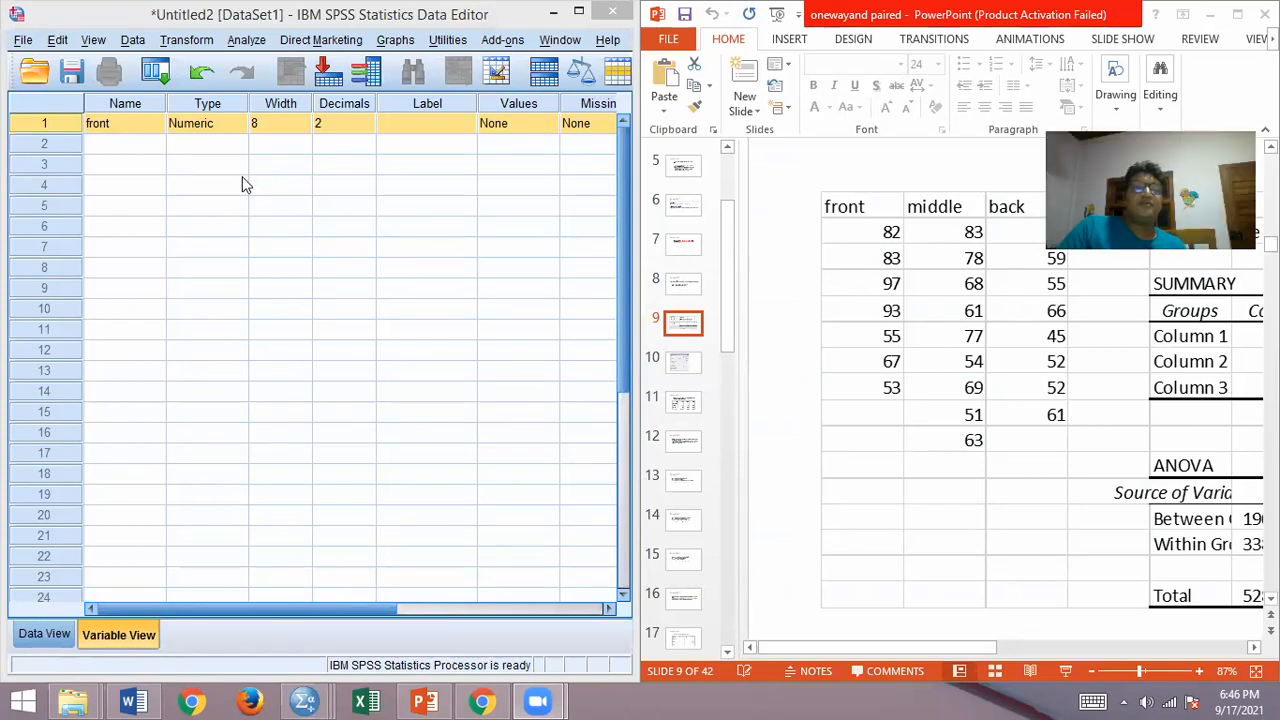
{"action": "left_click", "coordinate": [289, 123]}
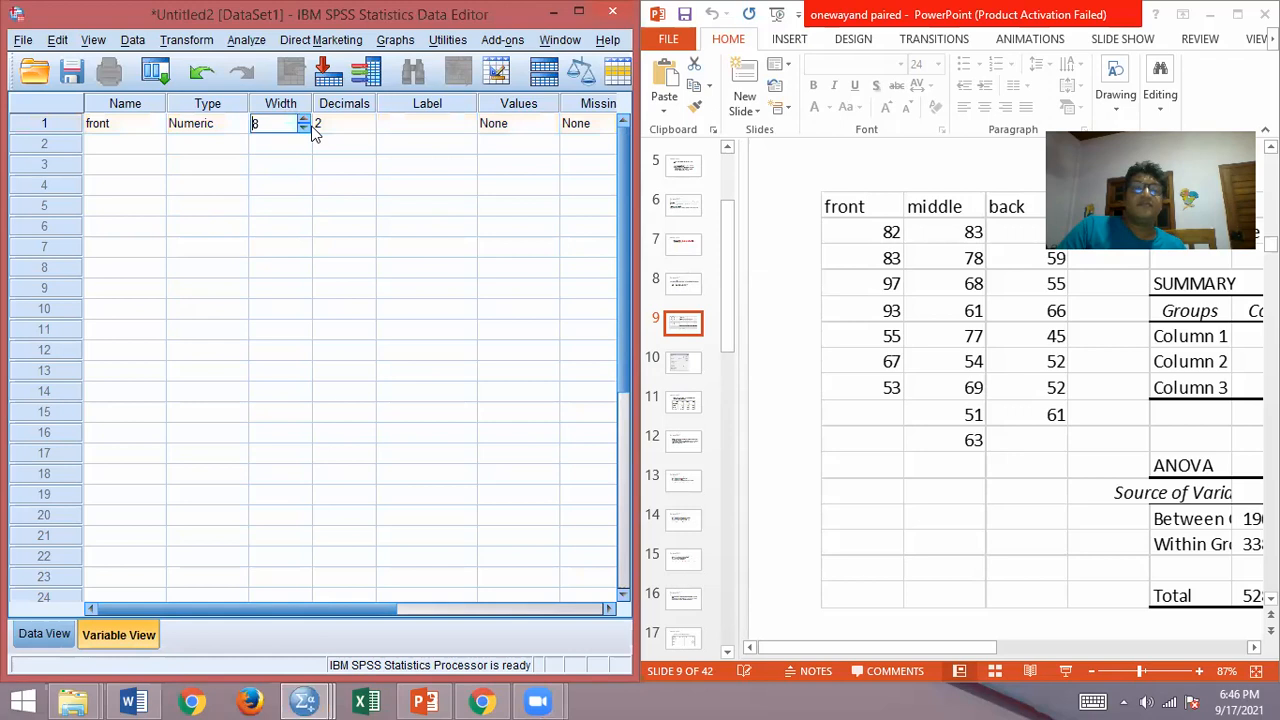
{"action": "left_click", "coordinate": [328, 126]}
{"action": "type", "text": "0"}
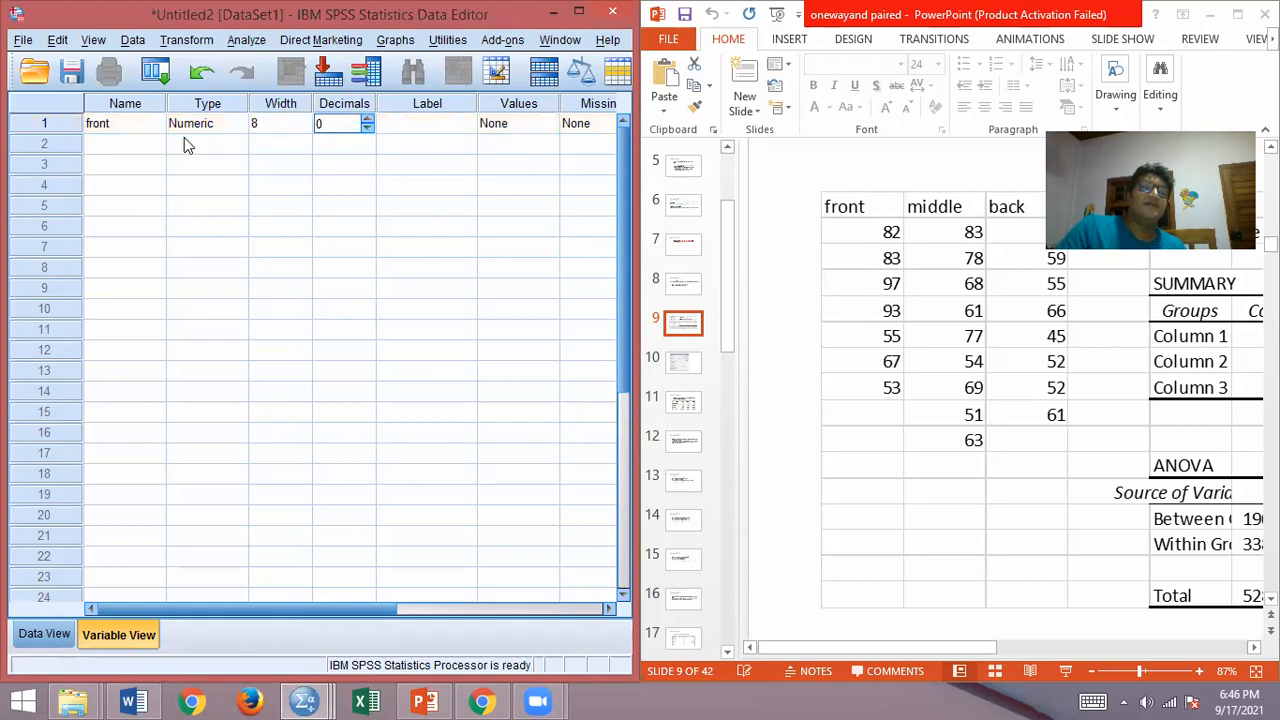
Step: Define a second variable named middle with 0 decimals
{"action": "left_click", "coordinate": [139, 147]}
{"action": "type", "text": "middle"}
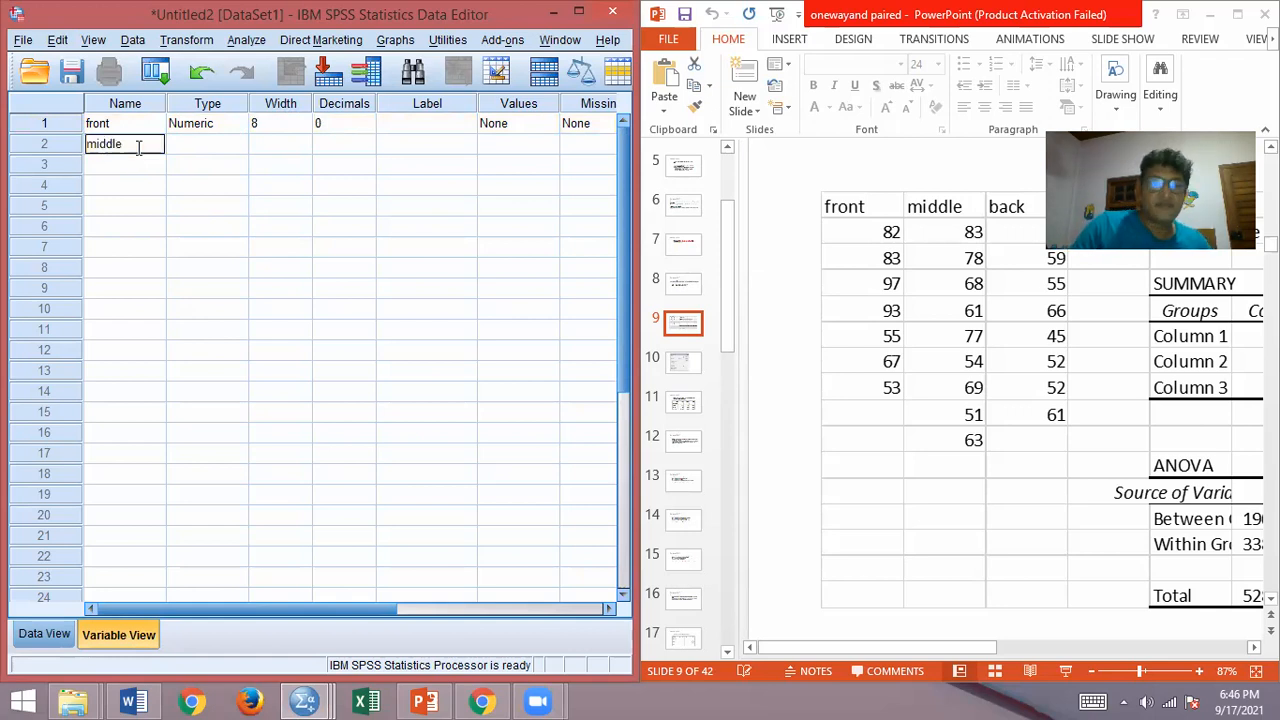
{"action": "key", "text": "Return"}
{"action": "left_click", "coordinate": [333, 147]}
{"action": "double_click", "coordinate": [335, 147]}
{"action": "type", "text": "0"}
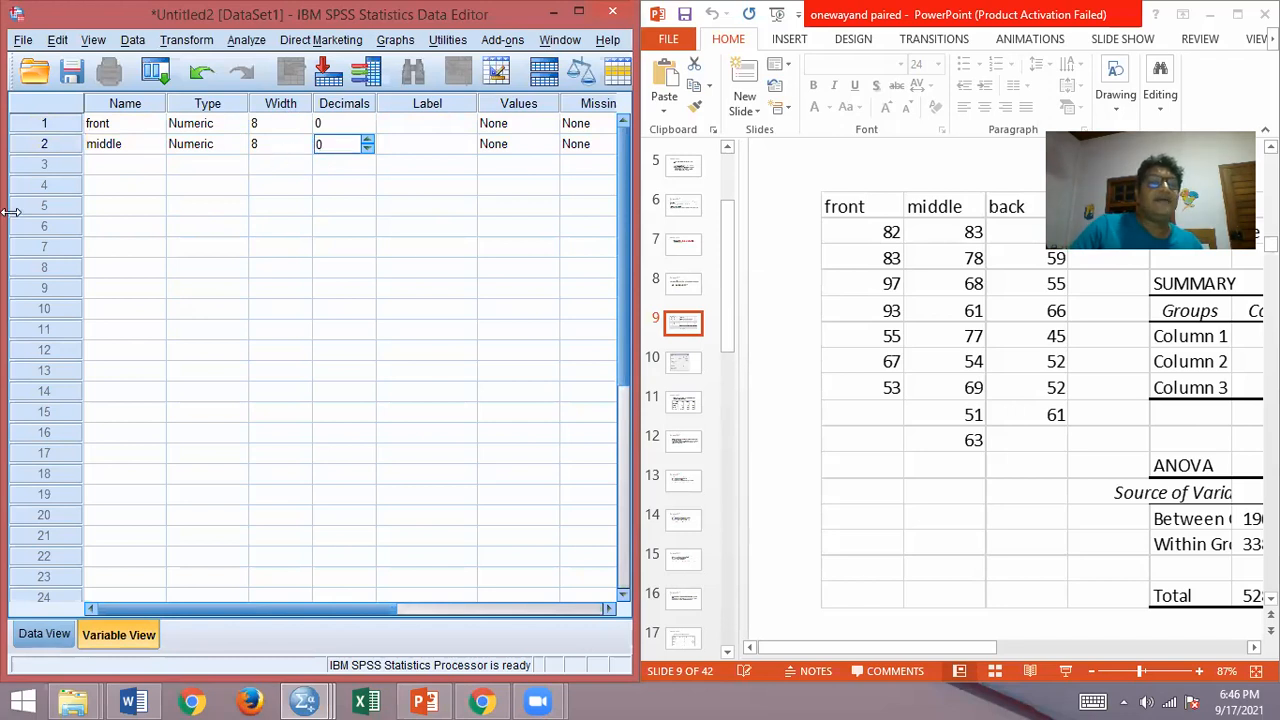
Step: Define a third variable named back with 0 decimals
{"action": "left_click", "coordinate": [115, 168]}
{"action": "type", "text": "back"}
{"action": "key", "text": "Return"}
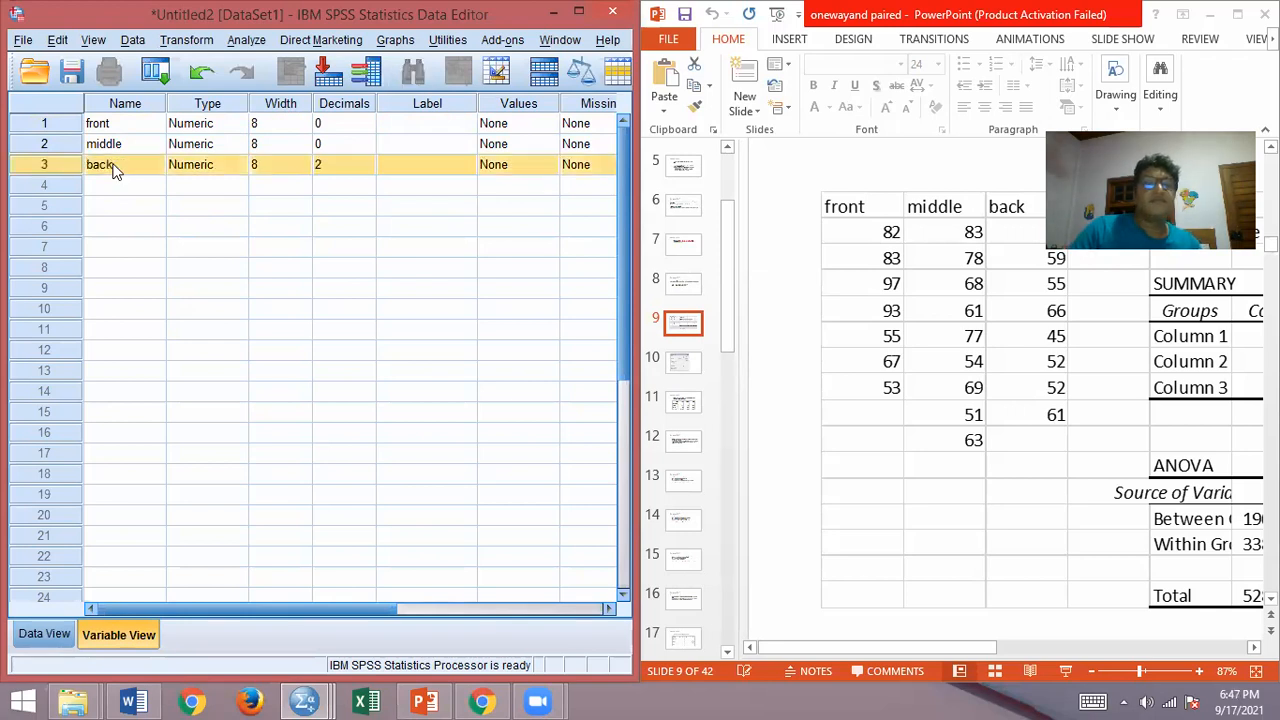
{"action": "left_click", "coordinate": [352, 168]}
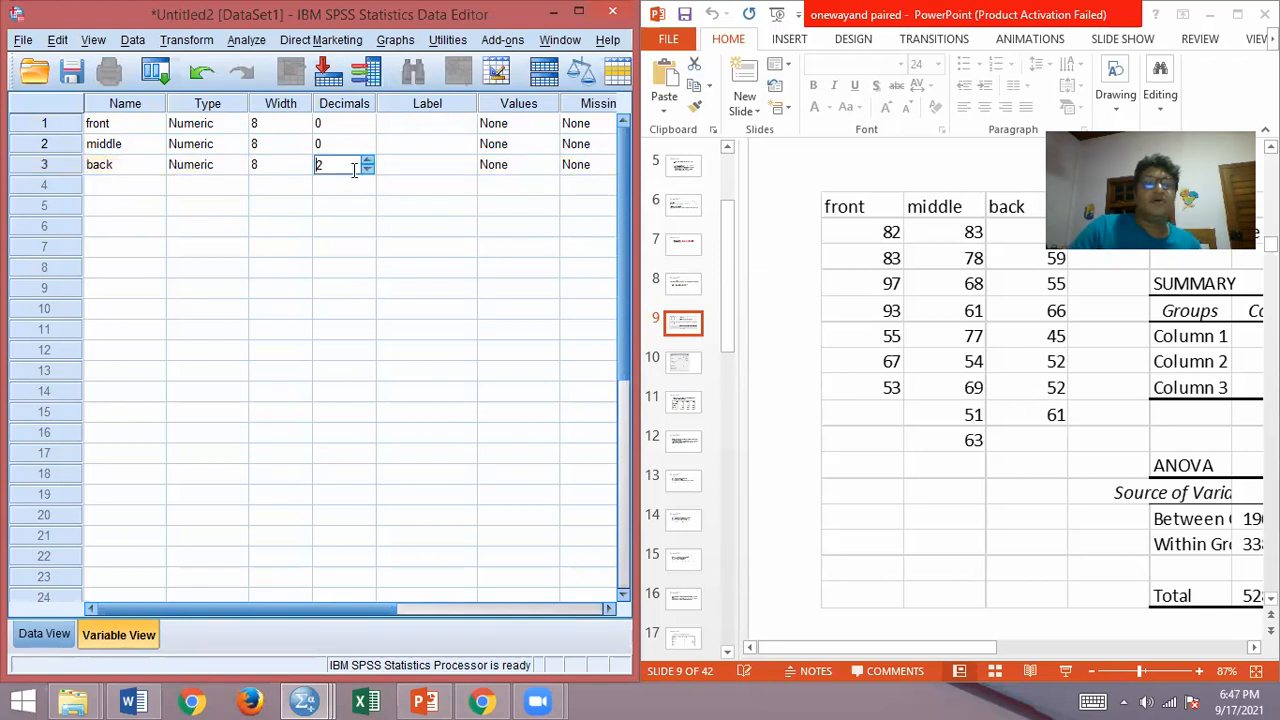
{"action": "key", "text": "BackSpace"}
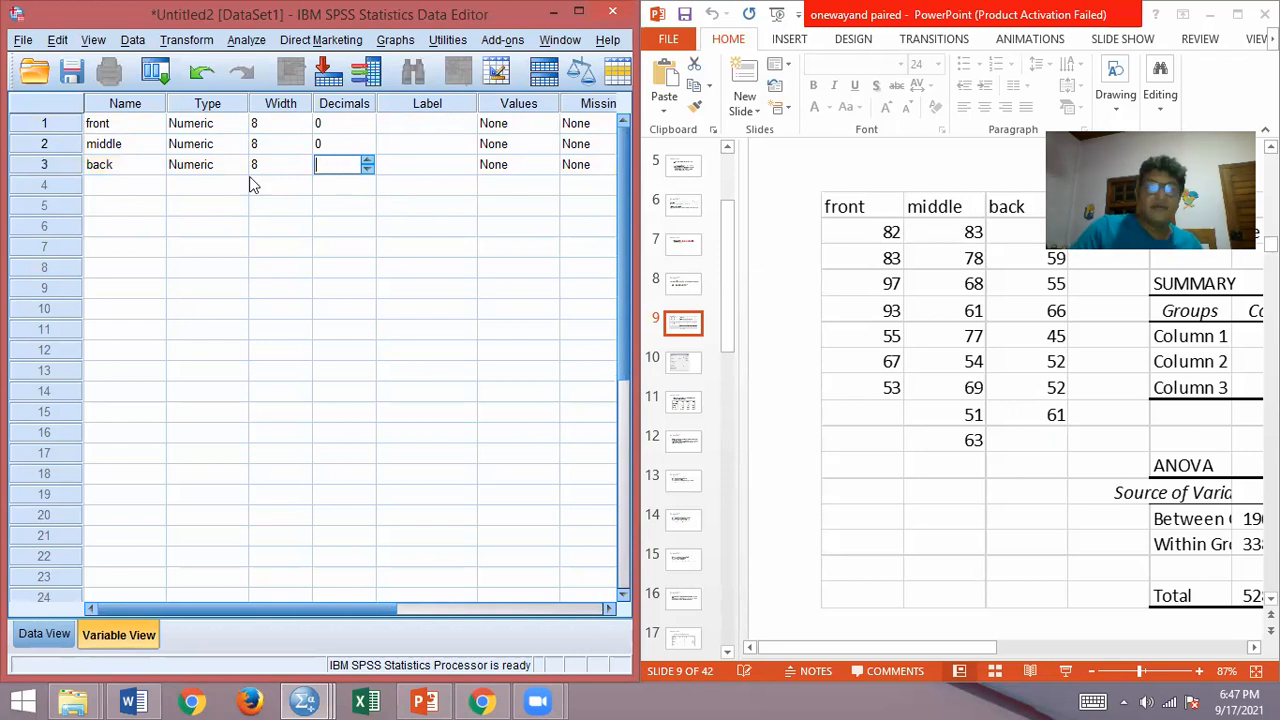
{"action": "type", "text": "0"}
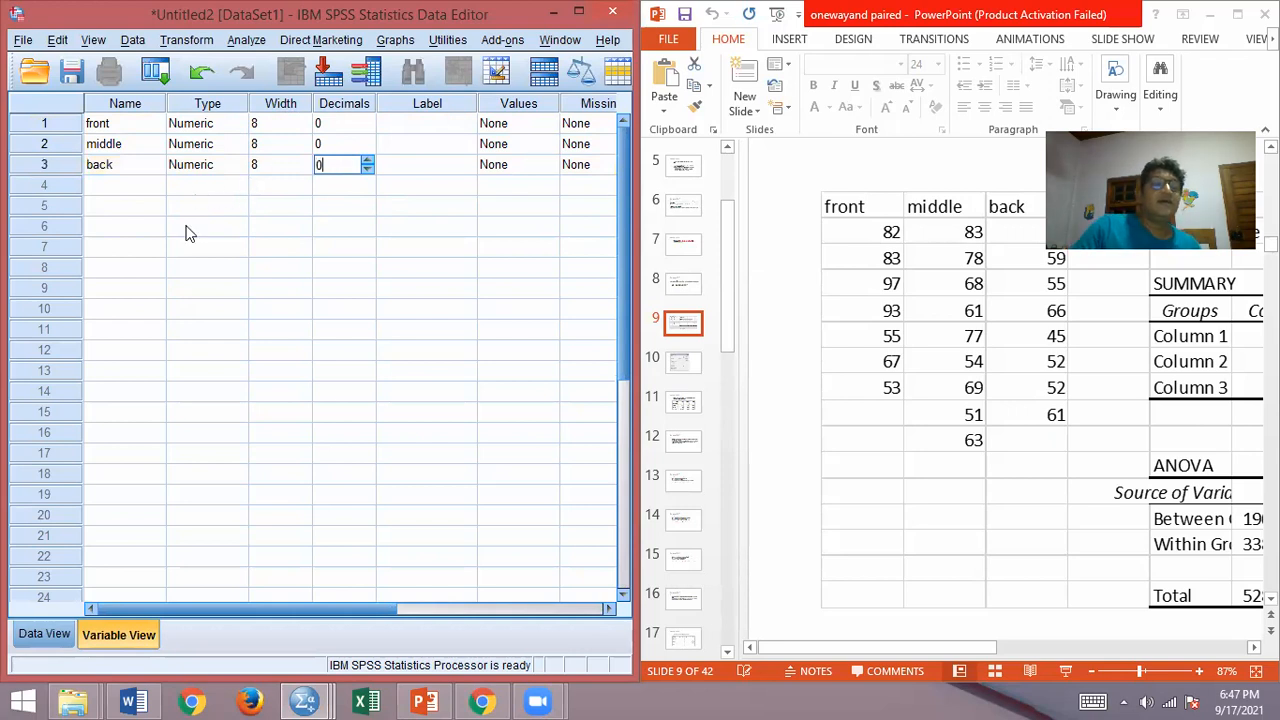
Step: Enter the values 82, 83, 97, 55, 67 and 53 in rows 1 to 6 of the front column
{"action": "left_click", "coordinate": [44, 634]}
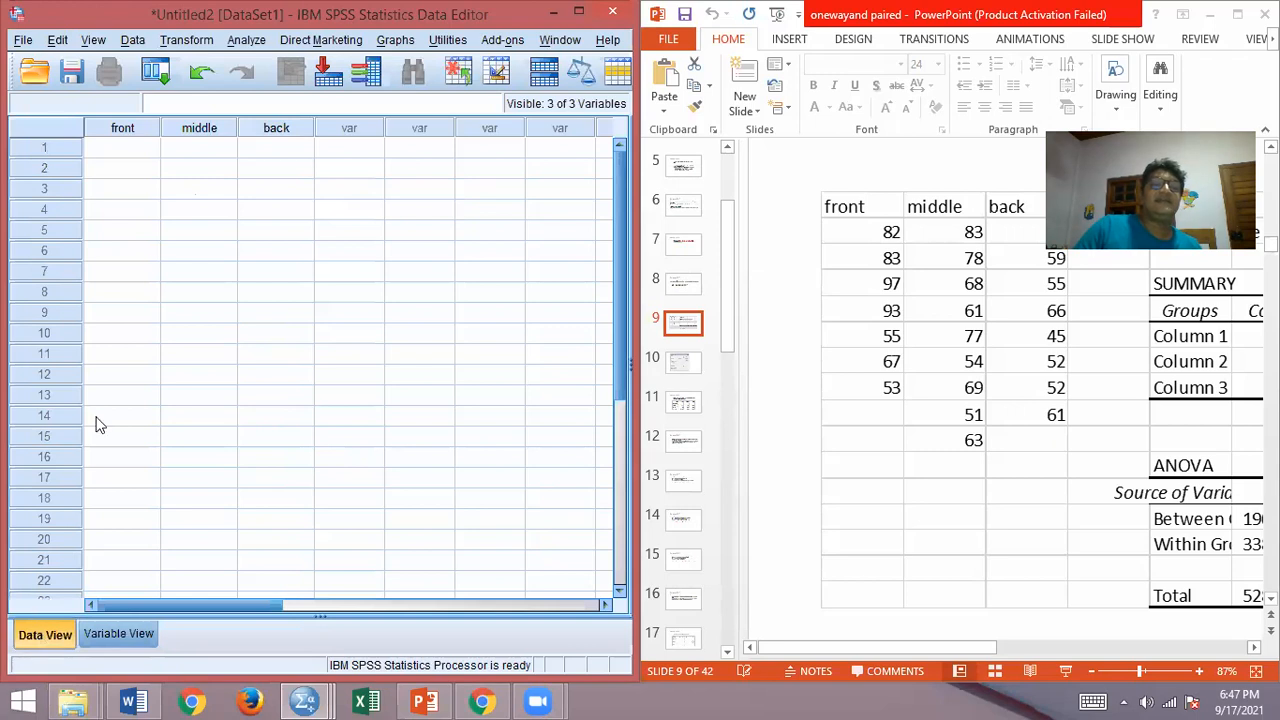
{"action": "left_click", "coordinate": [104, 148]}
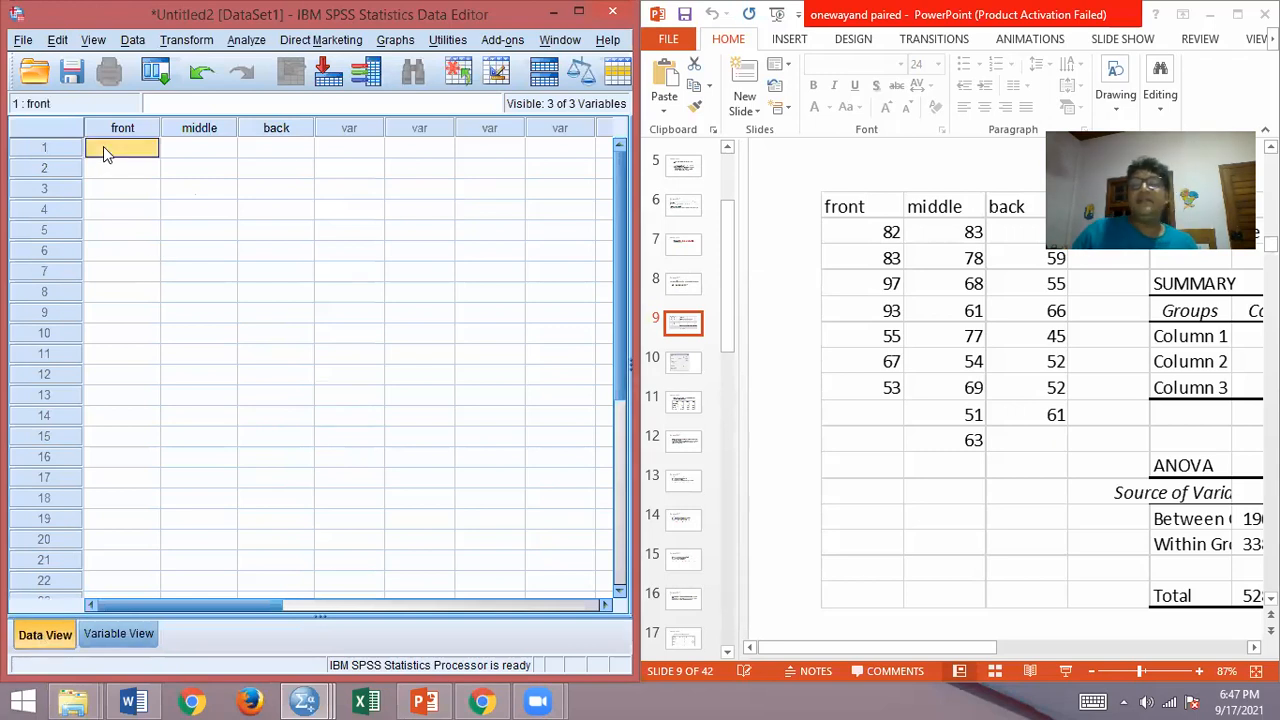
{"action": "type", "text": "82"}
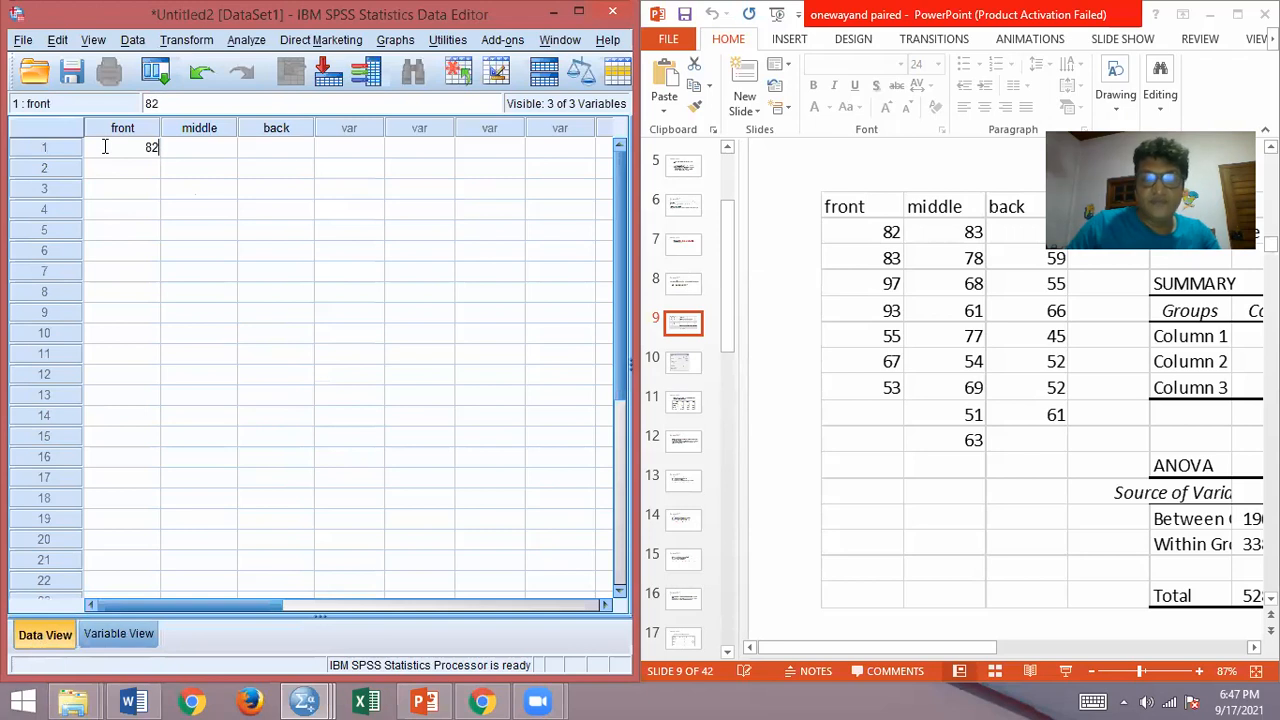
{"action": "key", "text": "Return"}
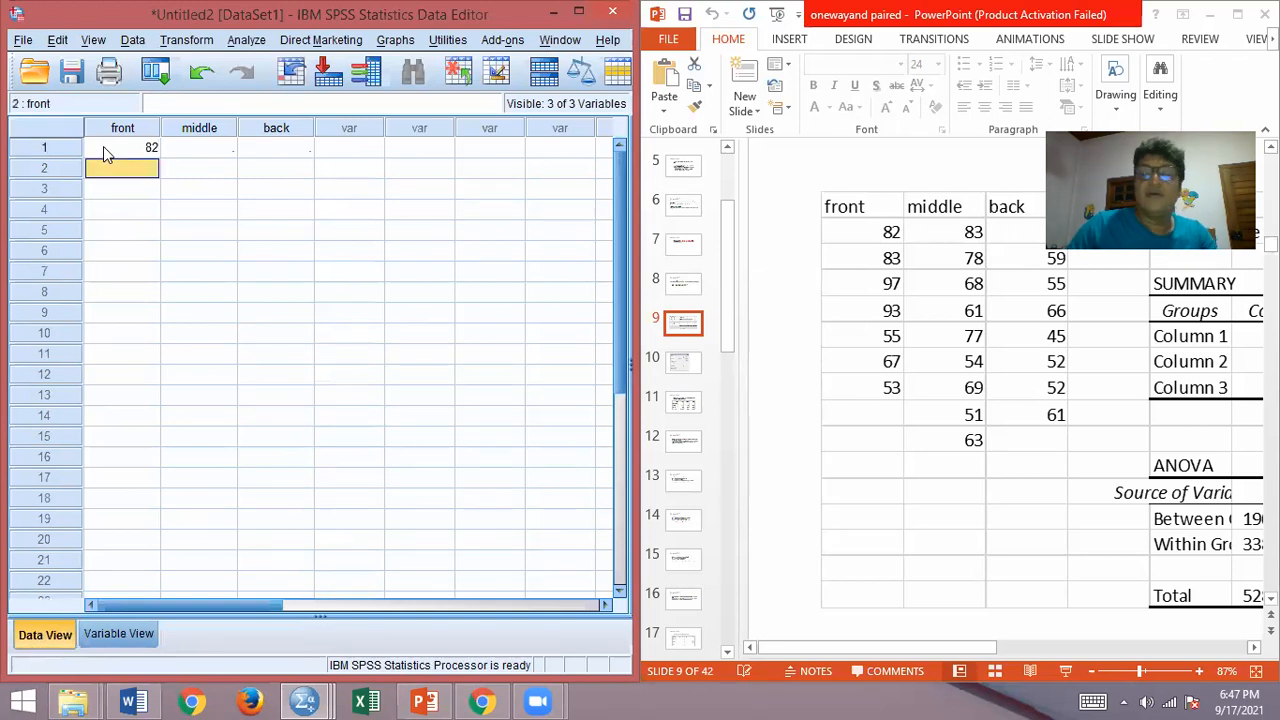
{"action": "type", "text": "83"}
{"action": "key", "text": "Return"}
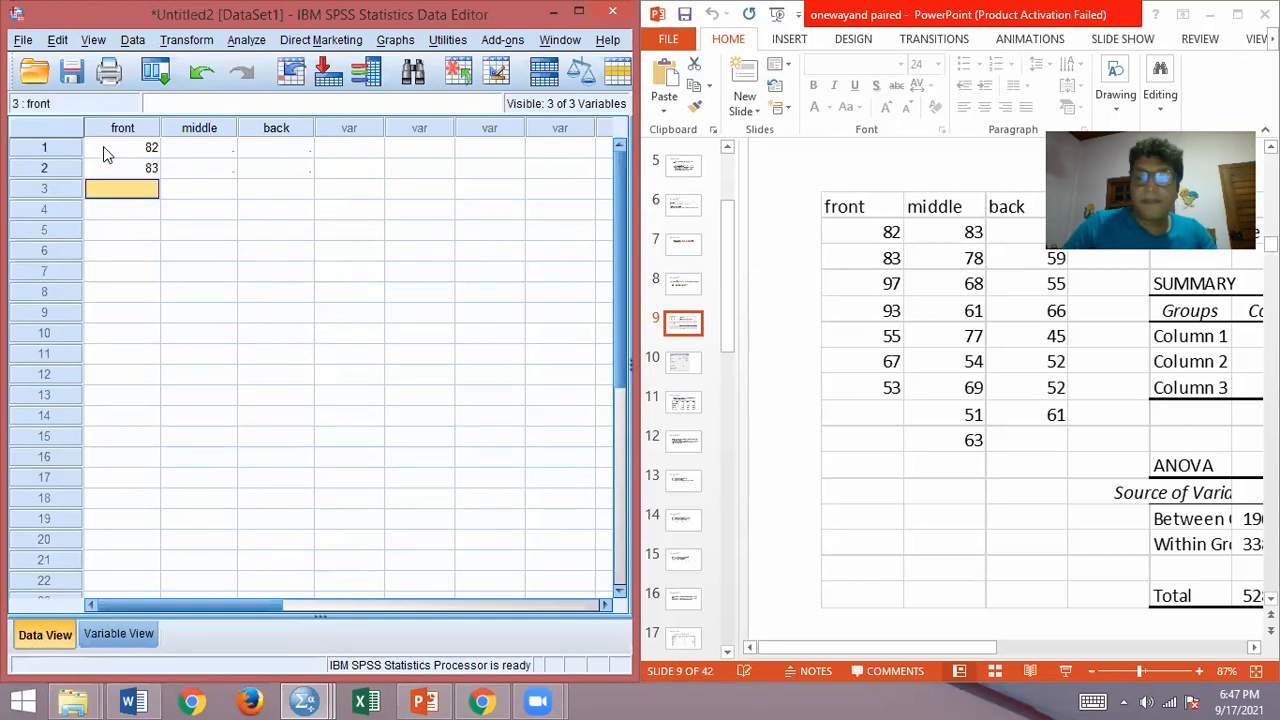
{"action": "type", "text": "97"}
{"action": "key", "text": "Return"}
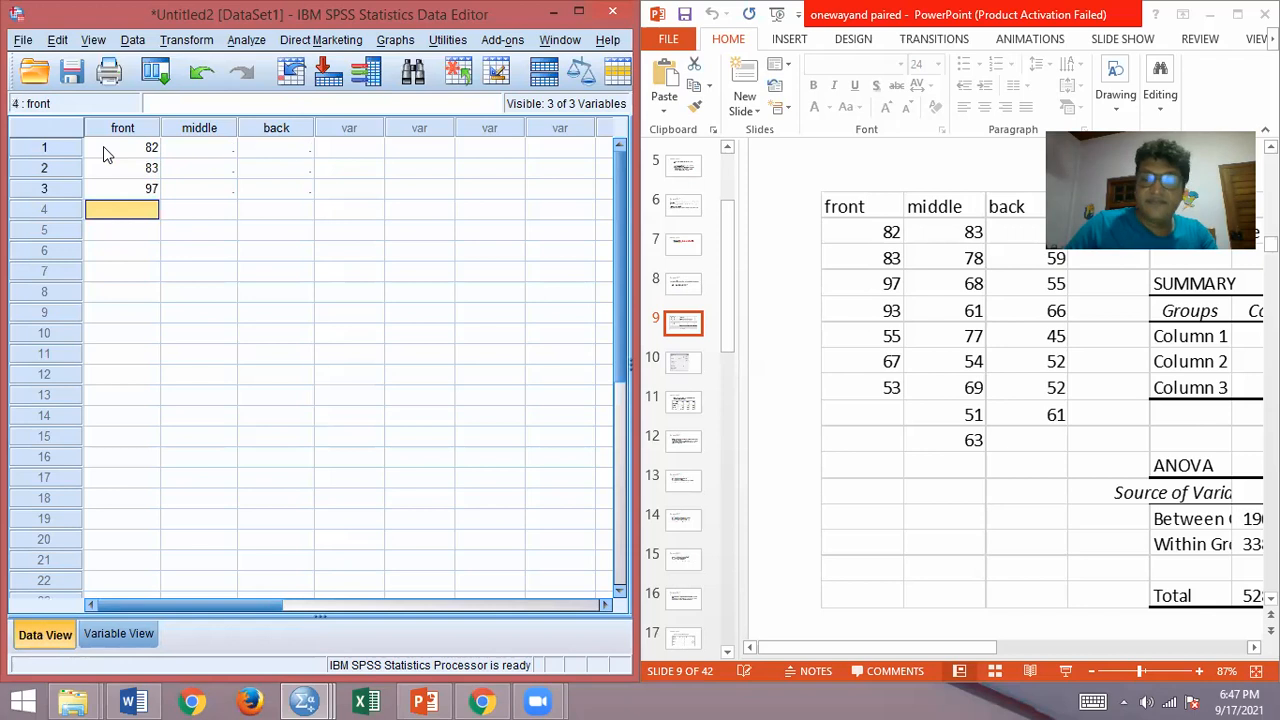
{"action": "type", "text": "55"}
{"action": "key", "text": "Return"}
{"action": "type", "text": "67"}
{"action": "key", "text": "Return"}
{"action": "type", "text": "53"}
{"action": "key", "text": "Return"}
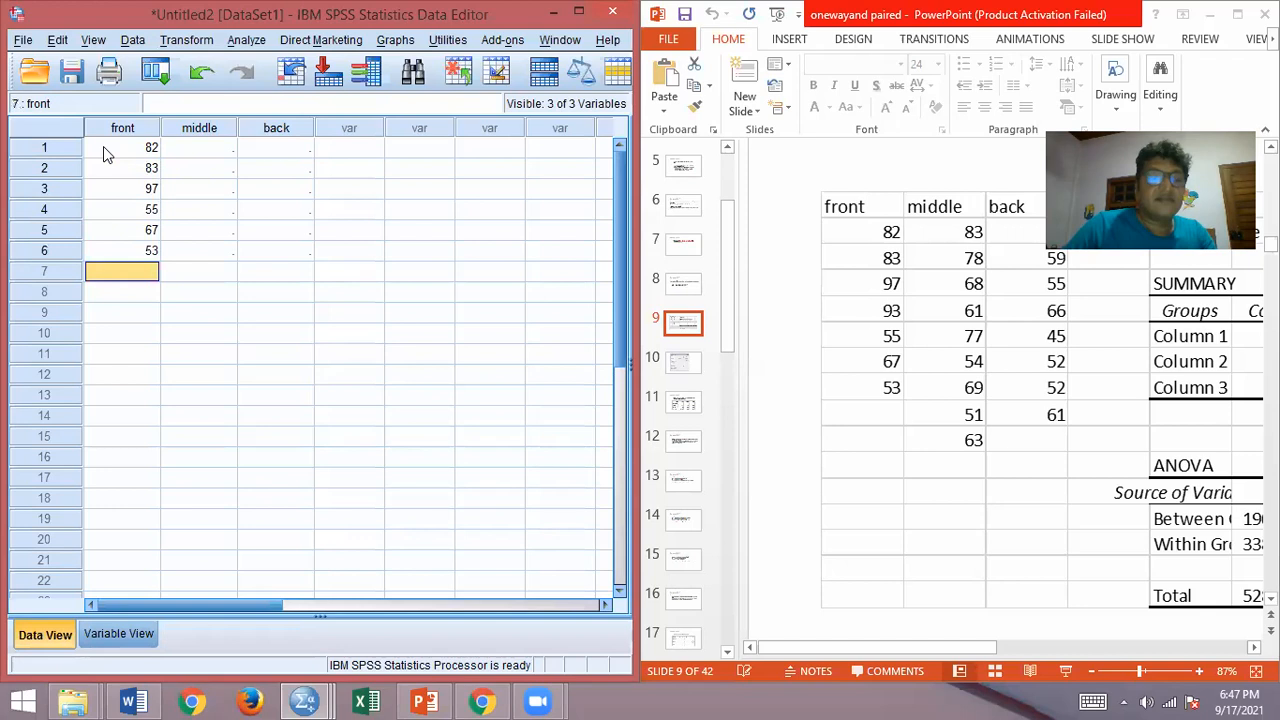
Step: Enter the values 83, 78, 68, 61, 77, 54, 69, 51 and 63 in rows 1 to 9 of the middle column
{"action": "left_click", "coordinate": [200, 150]}
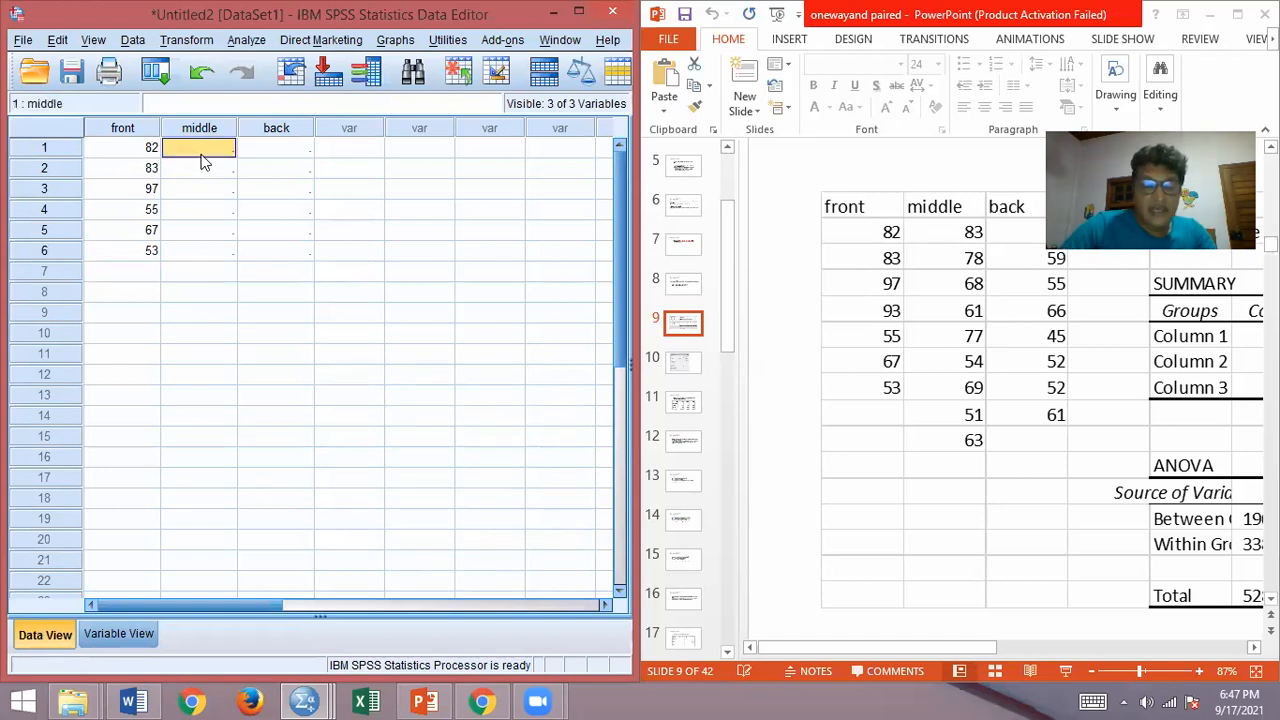
{"action": "type", "text": "83"}
{"action": "key", "text": "Return"}
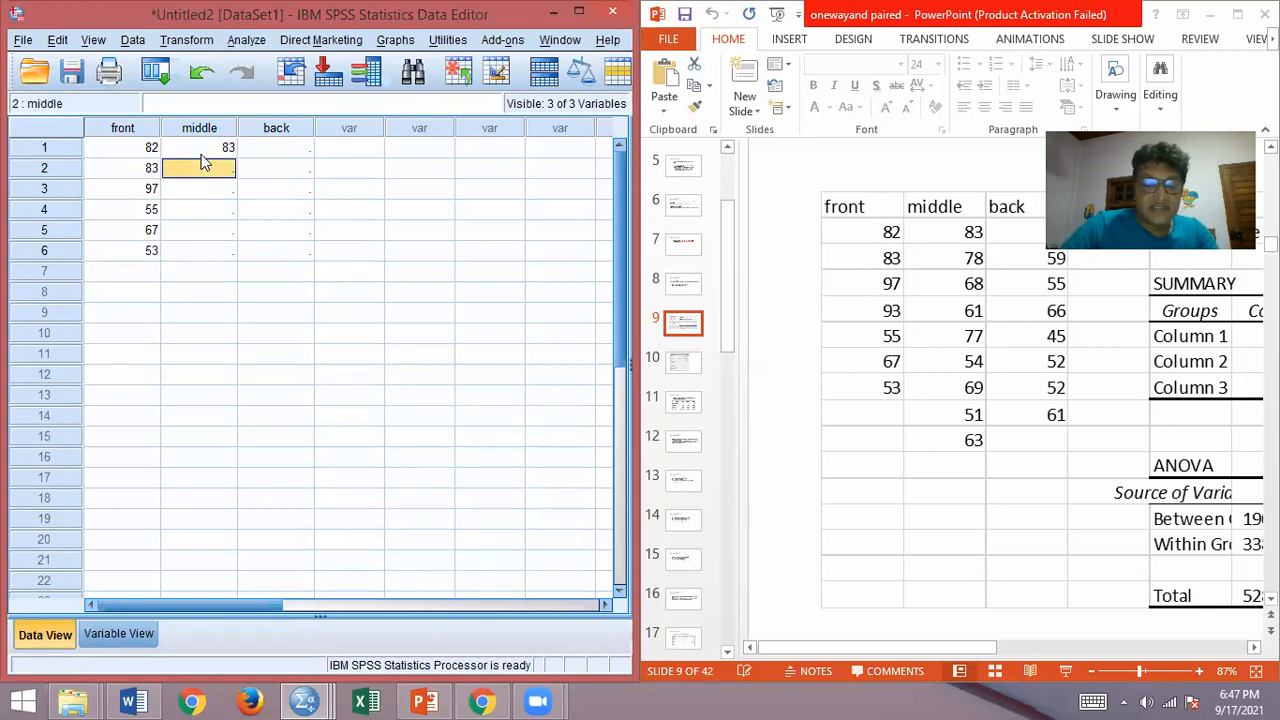
{"action": "type", "text": "78"}
{"action": "key", "text": "Return"}
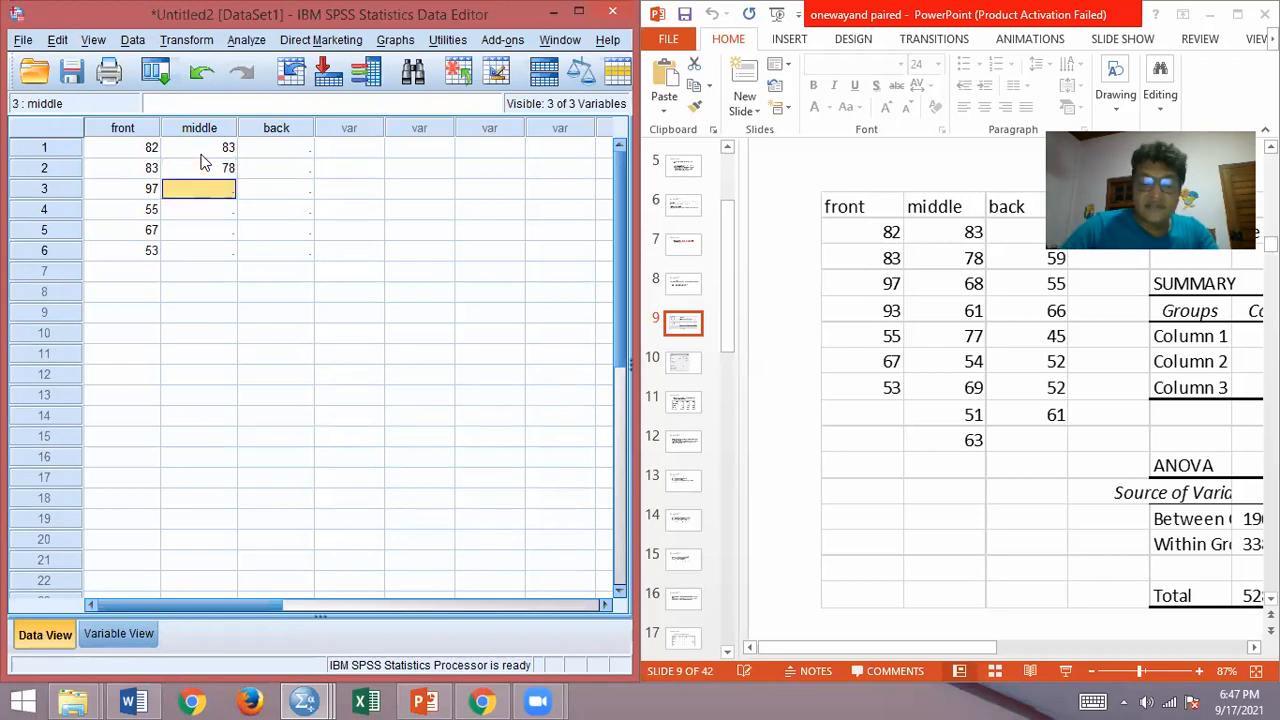
{"action": "type", "text": "68"}
{"action": "key", "text": "Return"}
{"action": "type", "text": "61"}
{"action": "key", "text": "Return"}
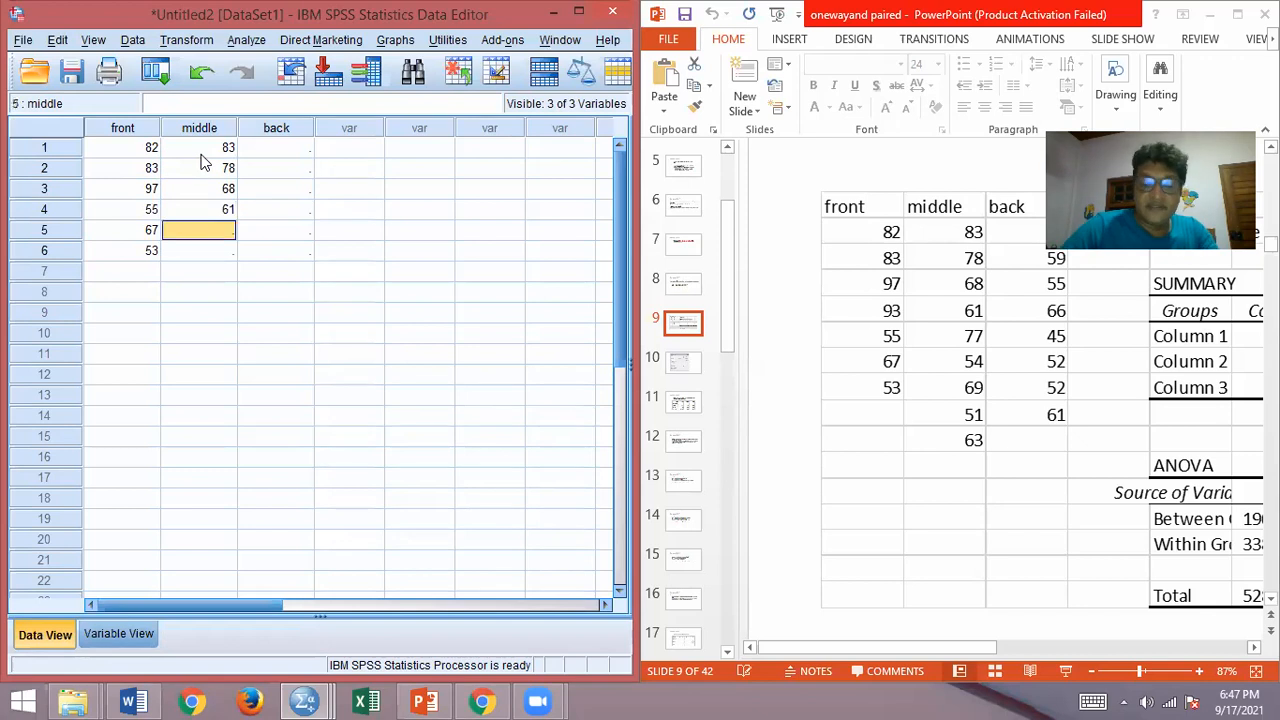
{"action": "type", "text": "77"}
{"action": "key", "text": "Return"}
{"action": "type", "text": "54"}
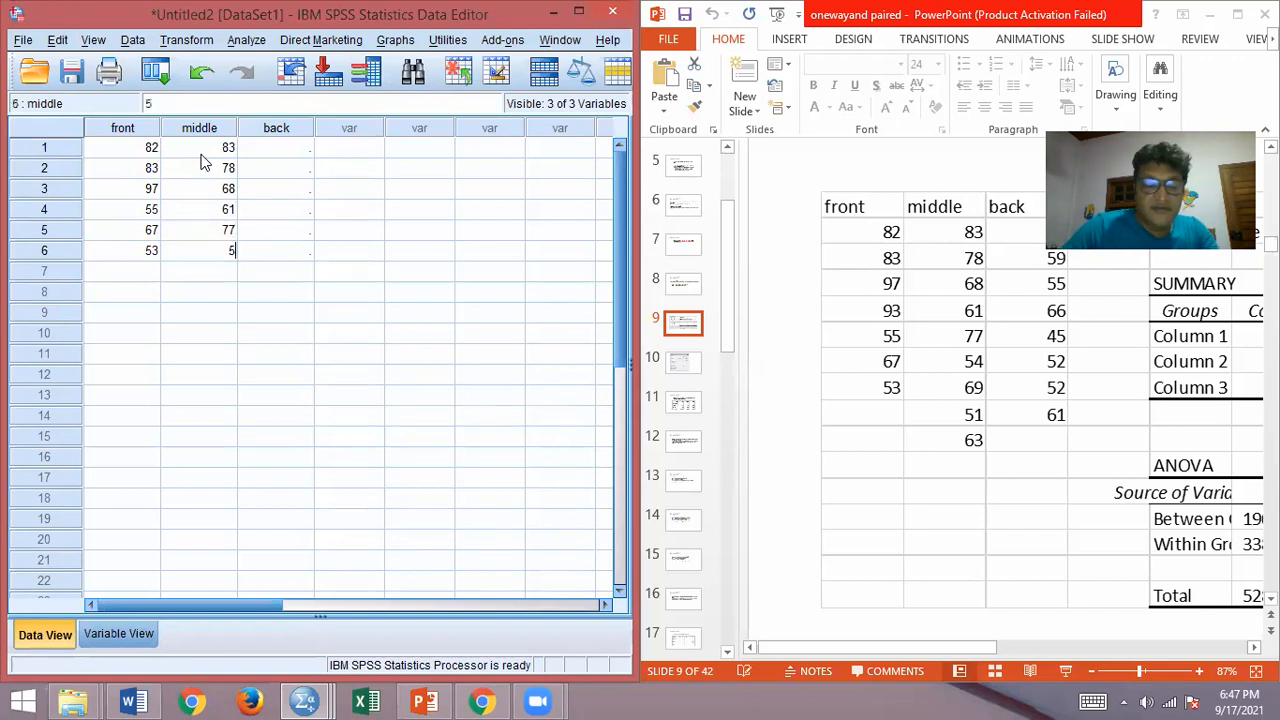
{"action": "key", "text": "Return"}
{"action": "type", "text": "69"}
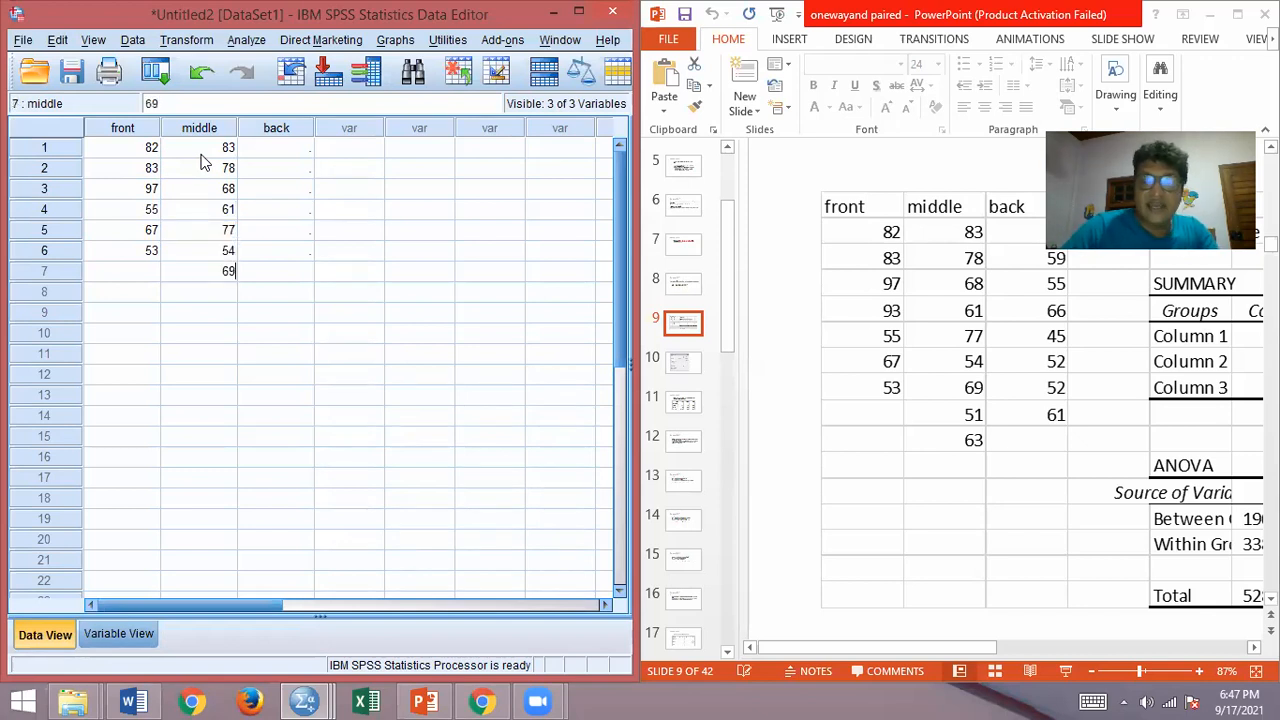
{"action": "key", "text": "Return"}
{"action": "type", "text": "51"}
{"action": "key", "text": "Return"}
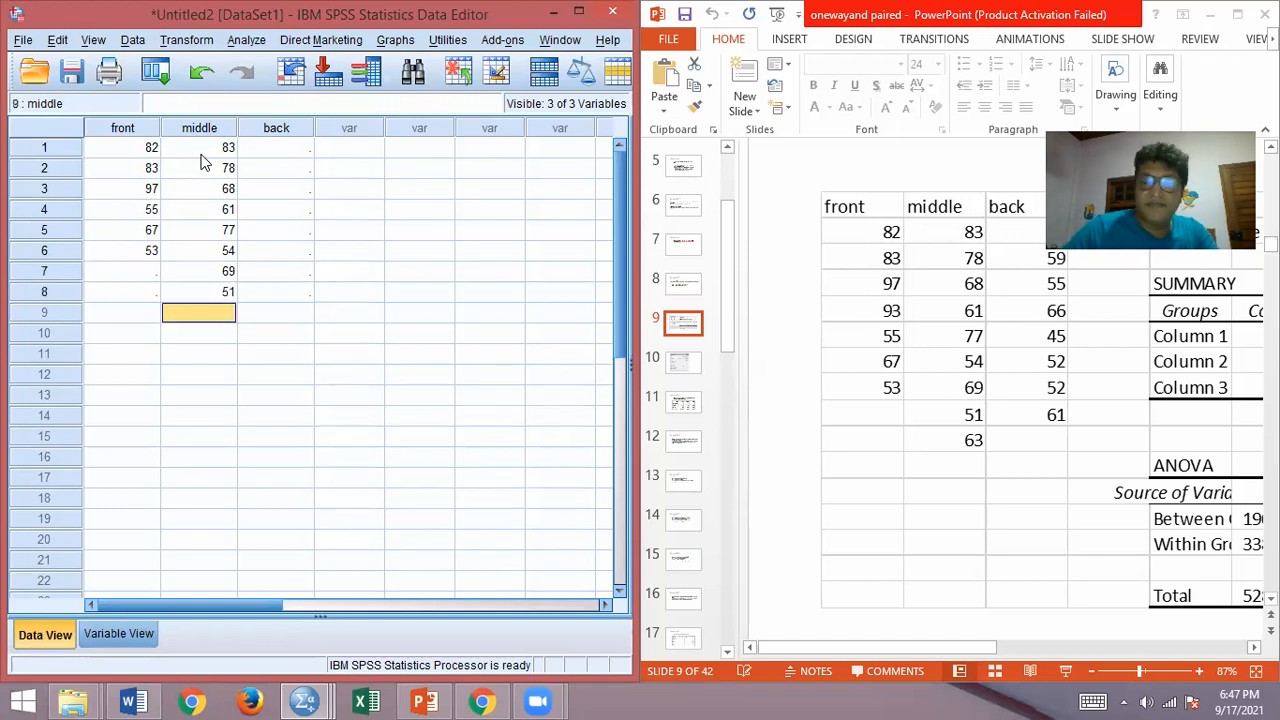
{"action": "type", "text": "63"}
{"action": "key", "text": "Return"}
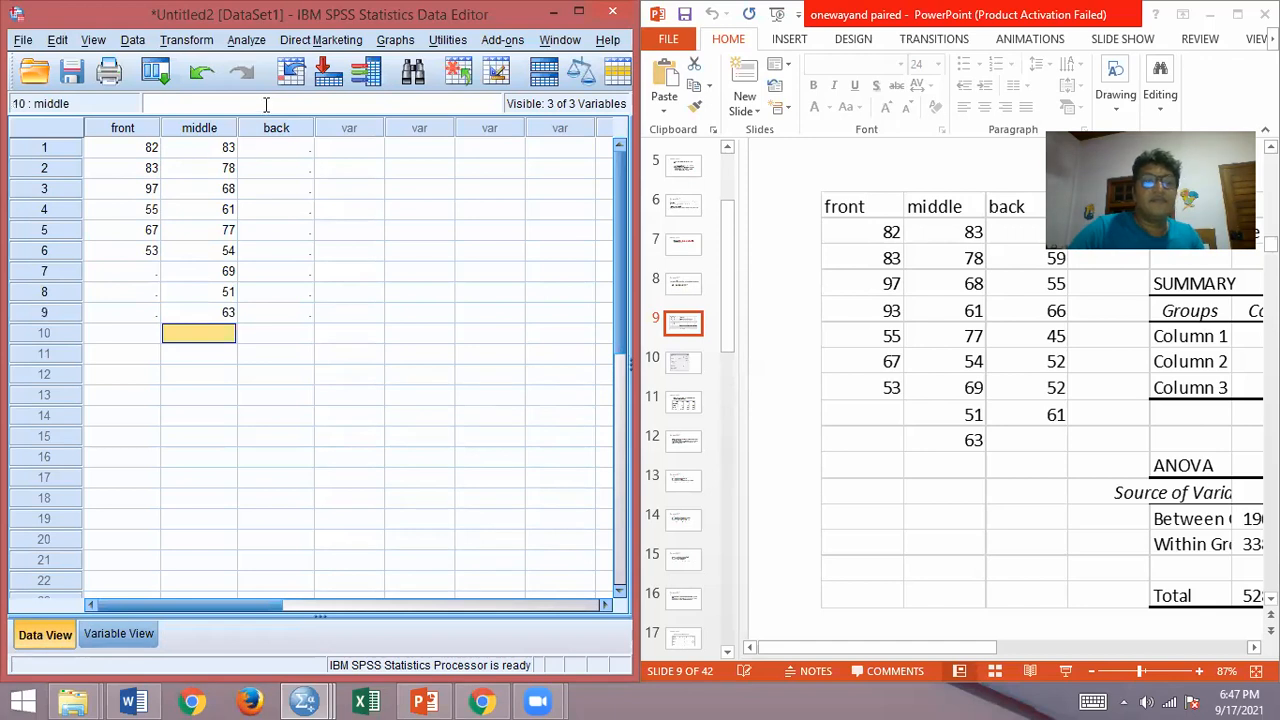
Step: Enter the values 38, 59, 55, 66, 45, 52, 52 and 61 in rows 1 to 8 of the back column
{"action": "left_click", "coordinate": [274, 152]}
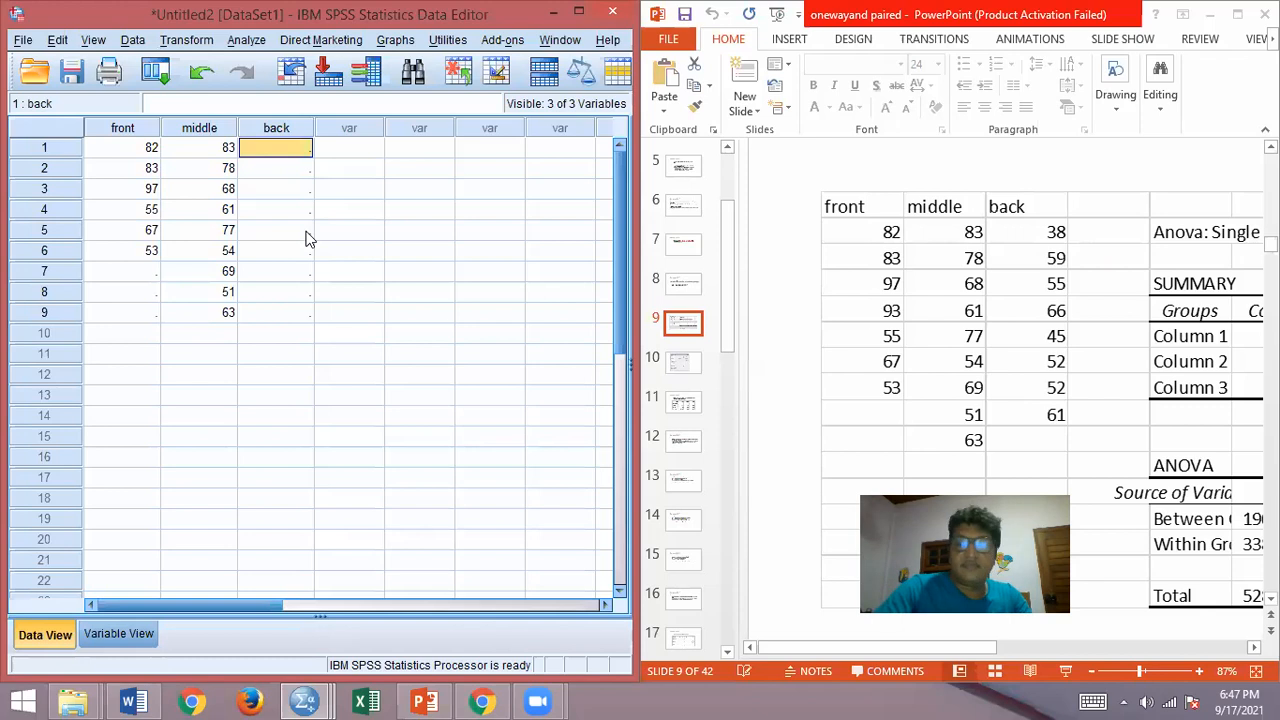
{"action": "type", "text": "38"}
{"action": "key", "text": "Return"}
{"action": "type", "text": "59"}
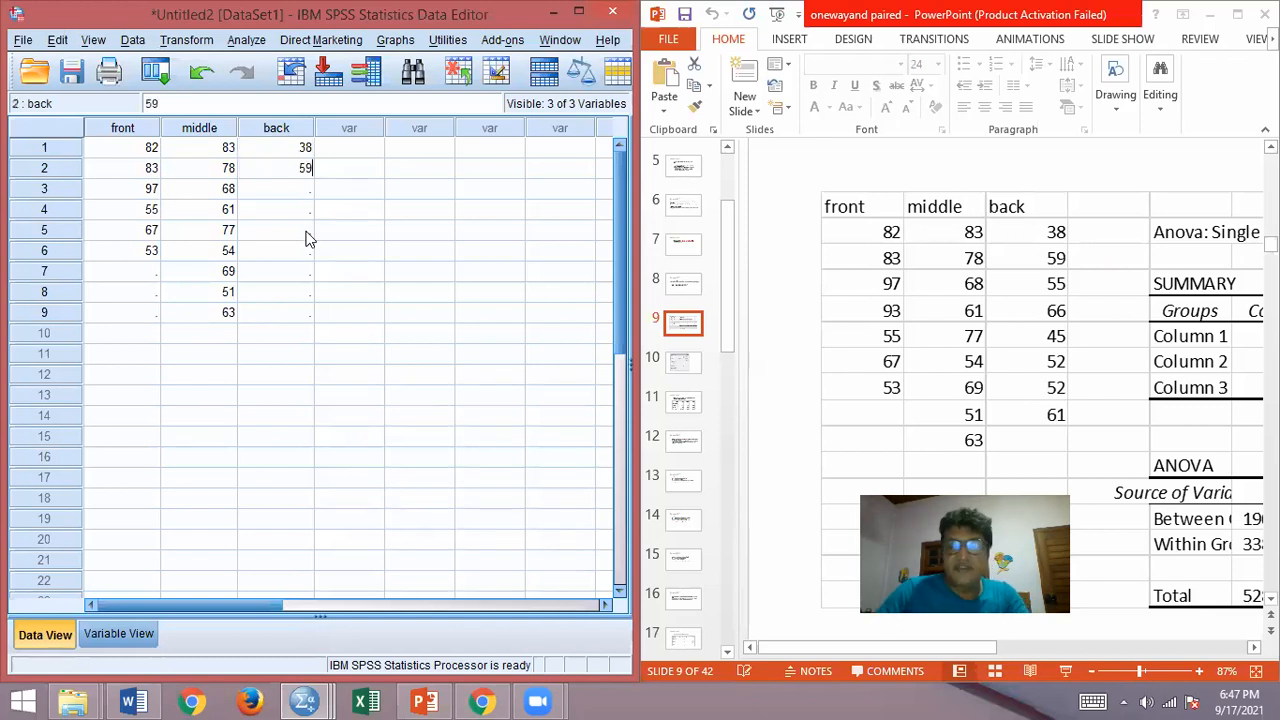
{"action": "key", "text": "Return"}
{"action": "type", "text": "55"}
{"action": "key", "text": "Return"}
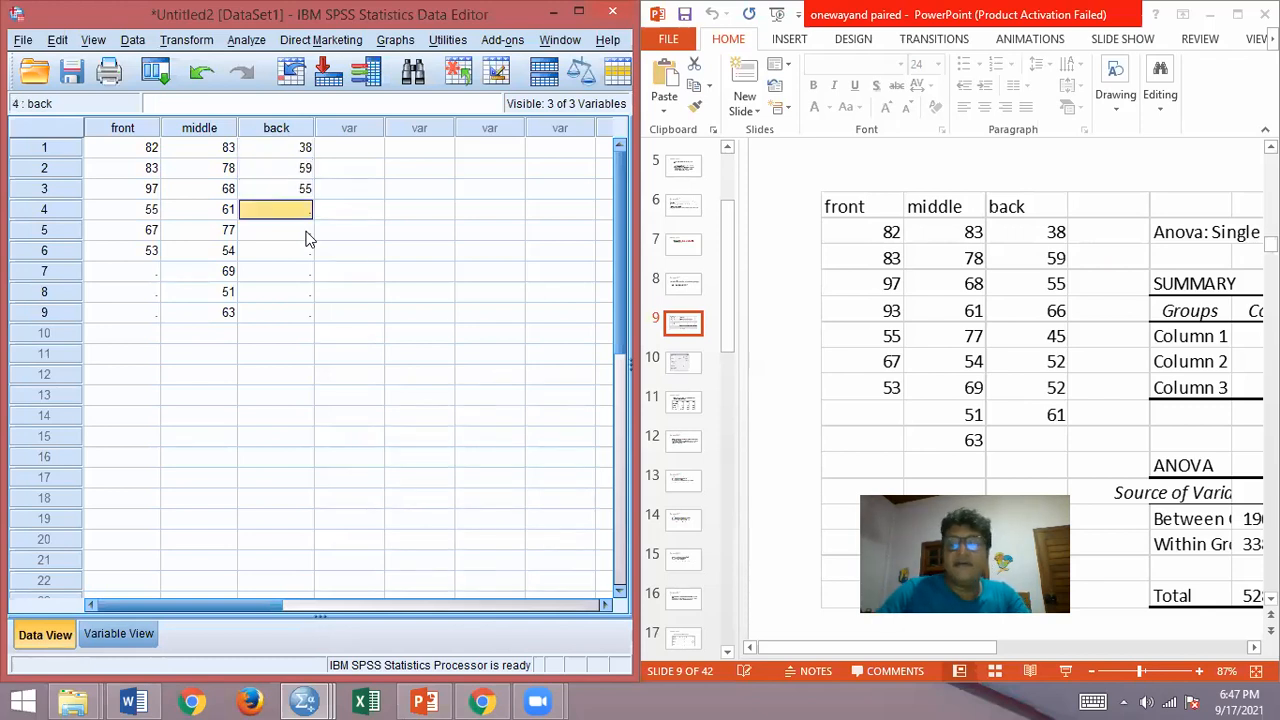
{"action": "type", "text": "66"}
{"action": "key", "text": "Return"}
{"action": "type", "text": "45"}
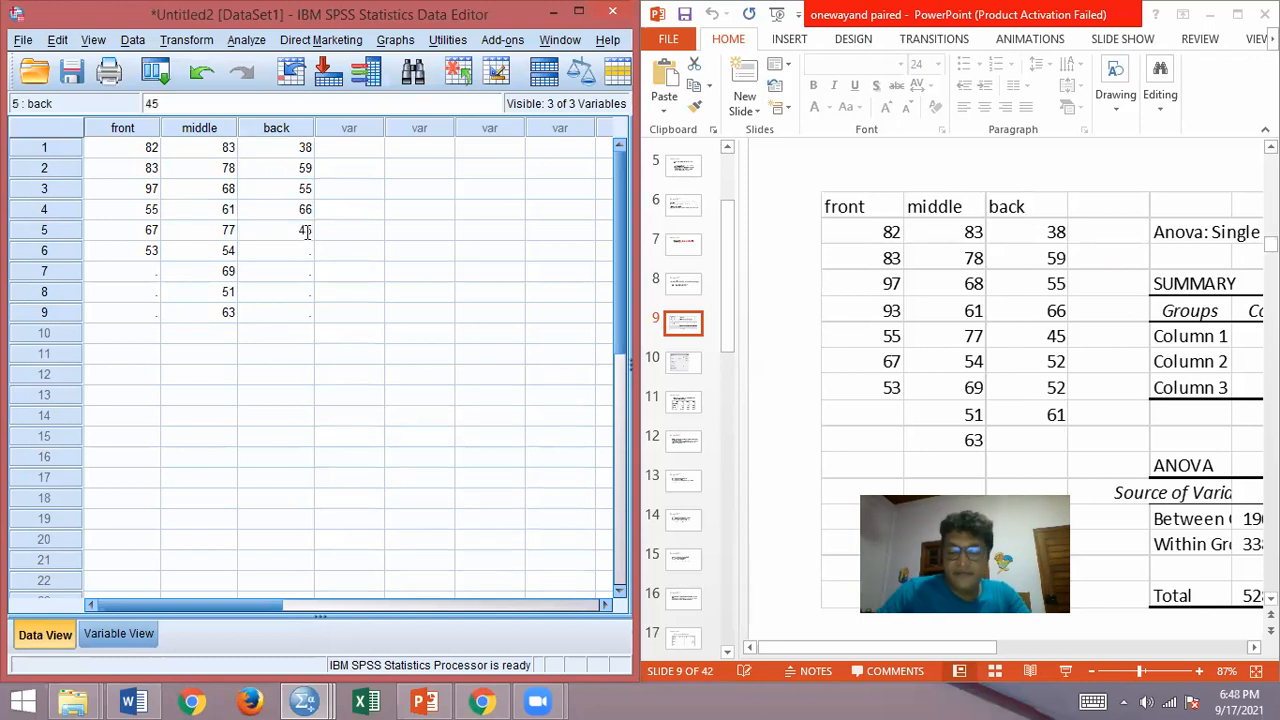
{"action": "key", "text": "Return"}
{"action": "type", "text": "52"}
{"action": "key", "text": "Return"}
{"action": "type", "text": "52"}
{"action": "key", "text": "Return"}
{"action": "type", "text": "6"}
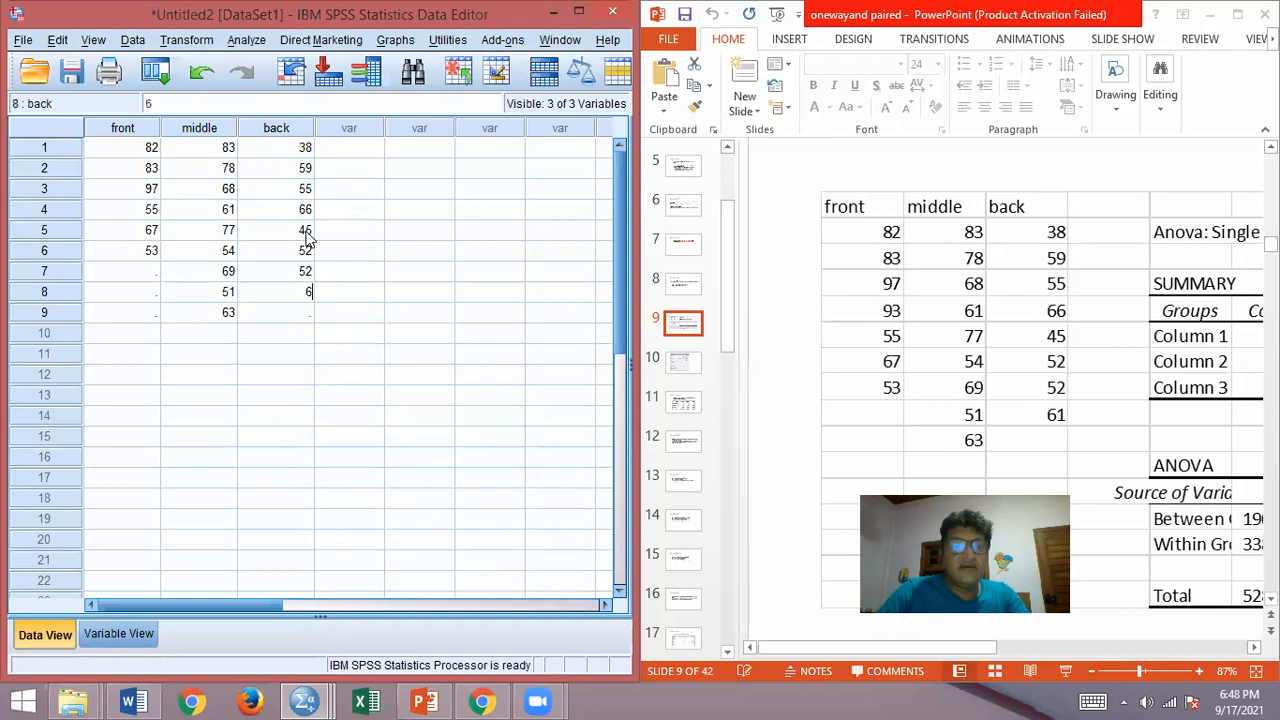
{"action": "type", "text": "1"}
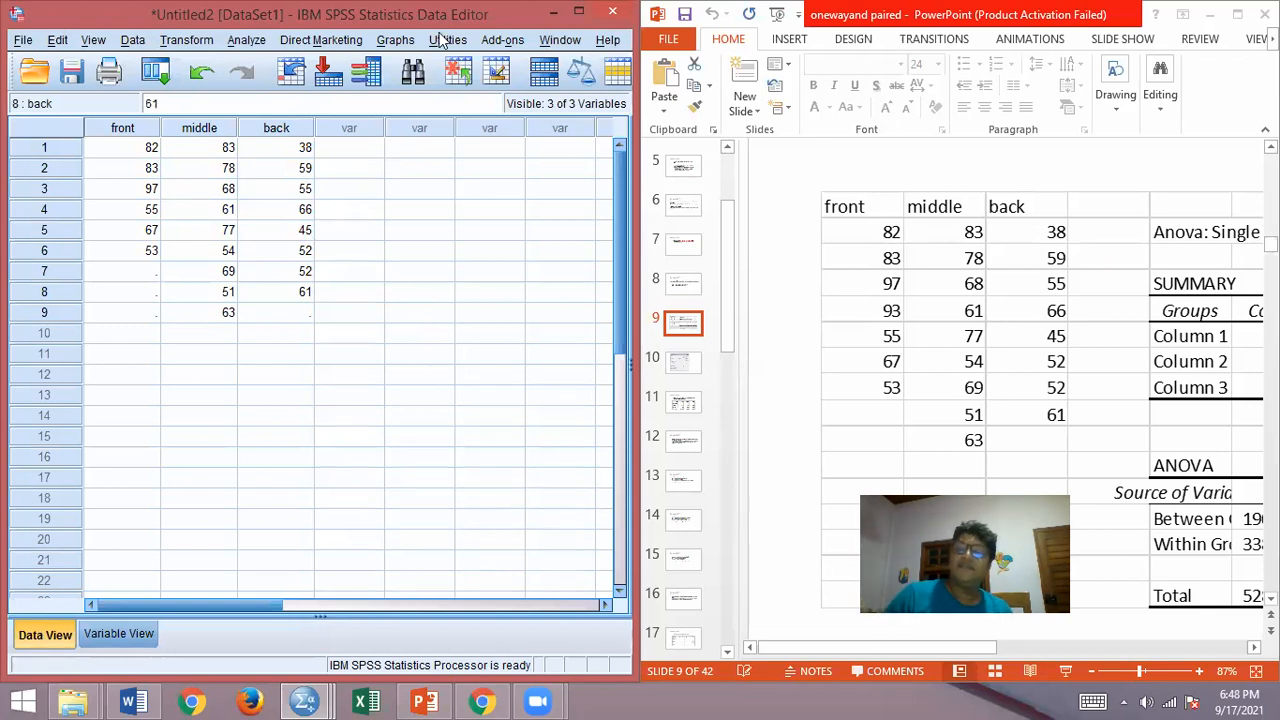
{"action": "left_click", "coordinate": [246, 41]}
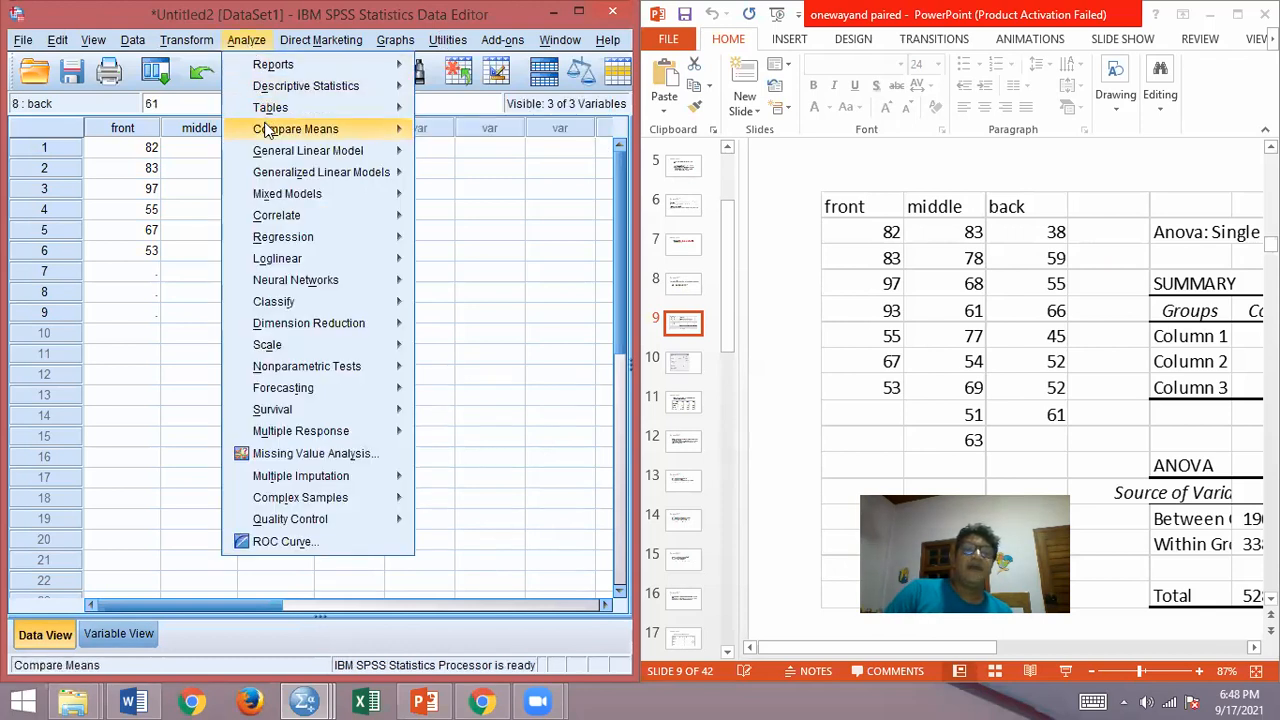
{"action": "mouse_move", "coordinate": [268, 131]}
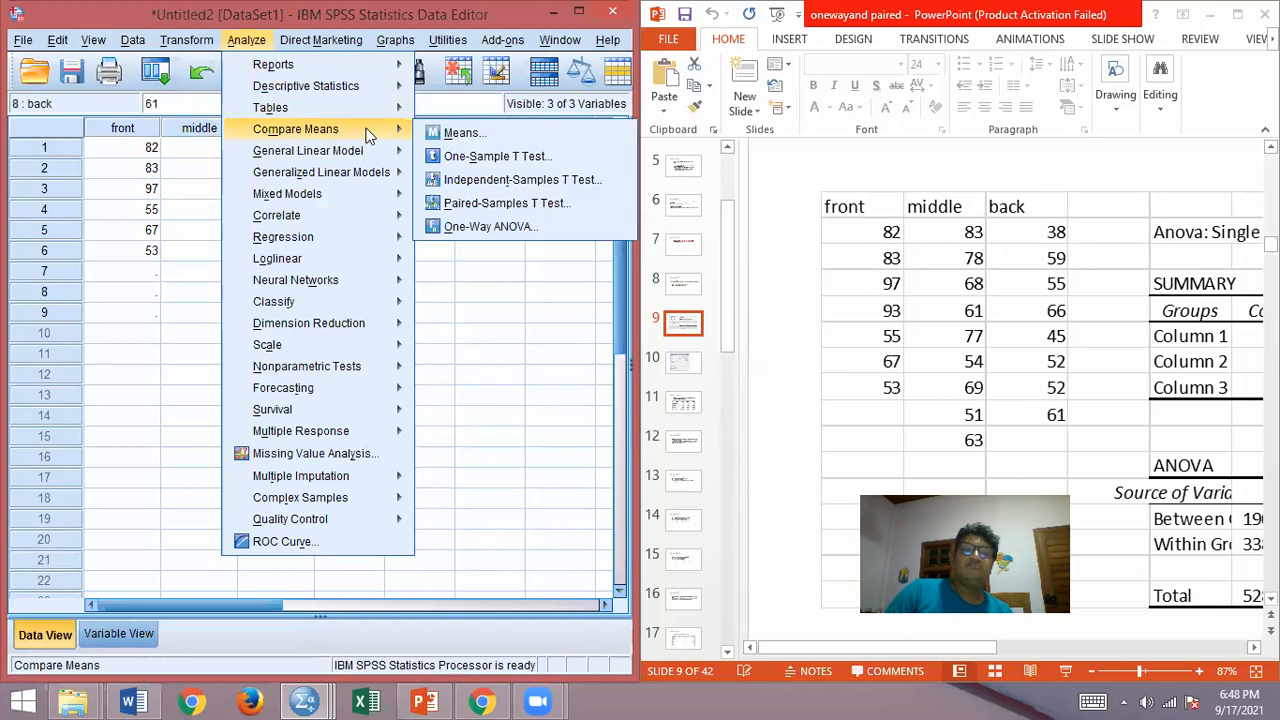
{"action": "left_click", "coordinate": [458, 230]}
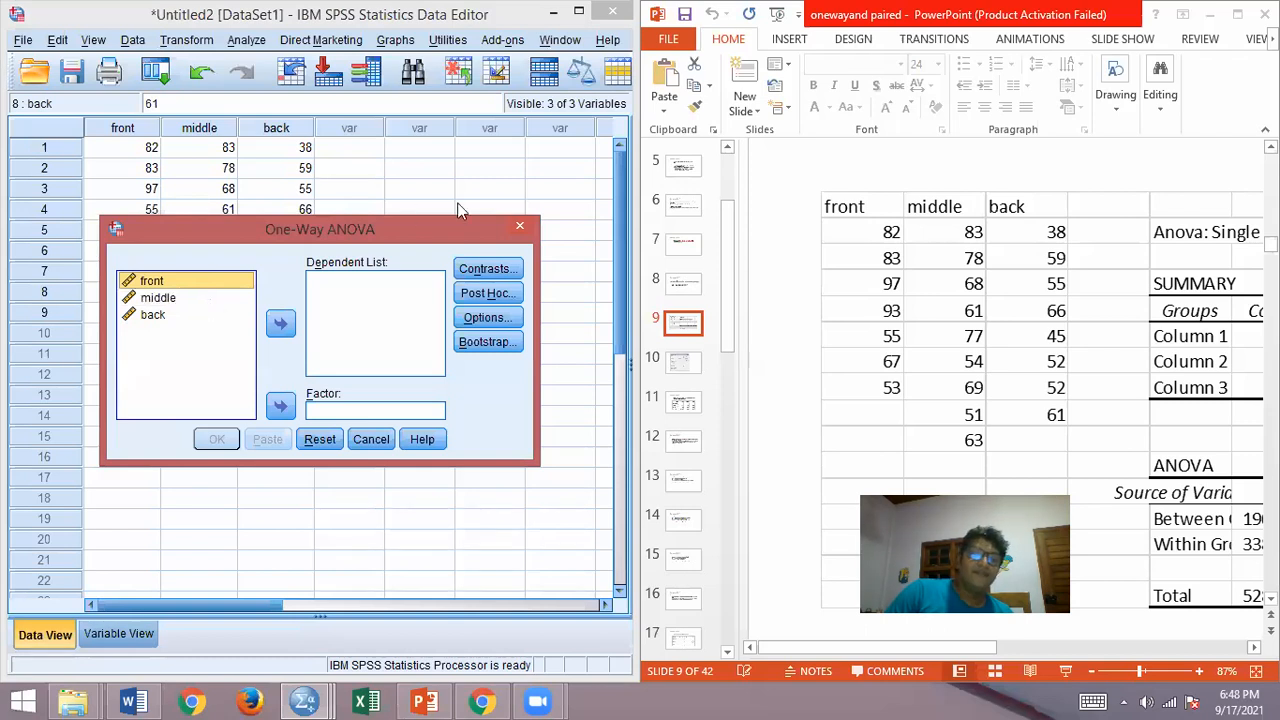
{"action": "left_click", "coordinate": [521, 231]}
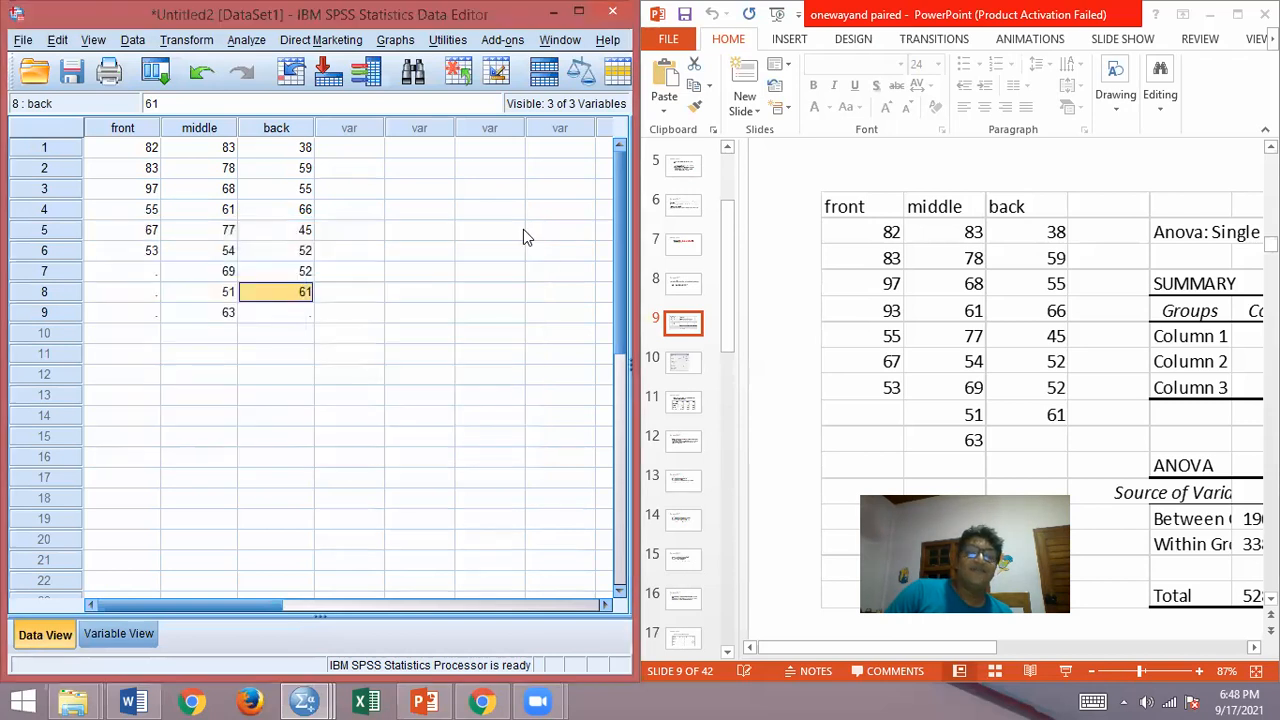
Step: Delete the three variables front, middle and back from the dataset
{"action": "left_click", "coordinate": [114, 628]}
{"action": "left_click_drag", "start_coordinate": [100, 124], "coordinate": [538, 170]}
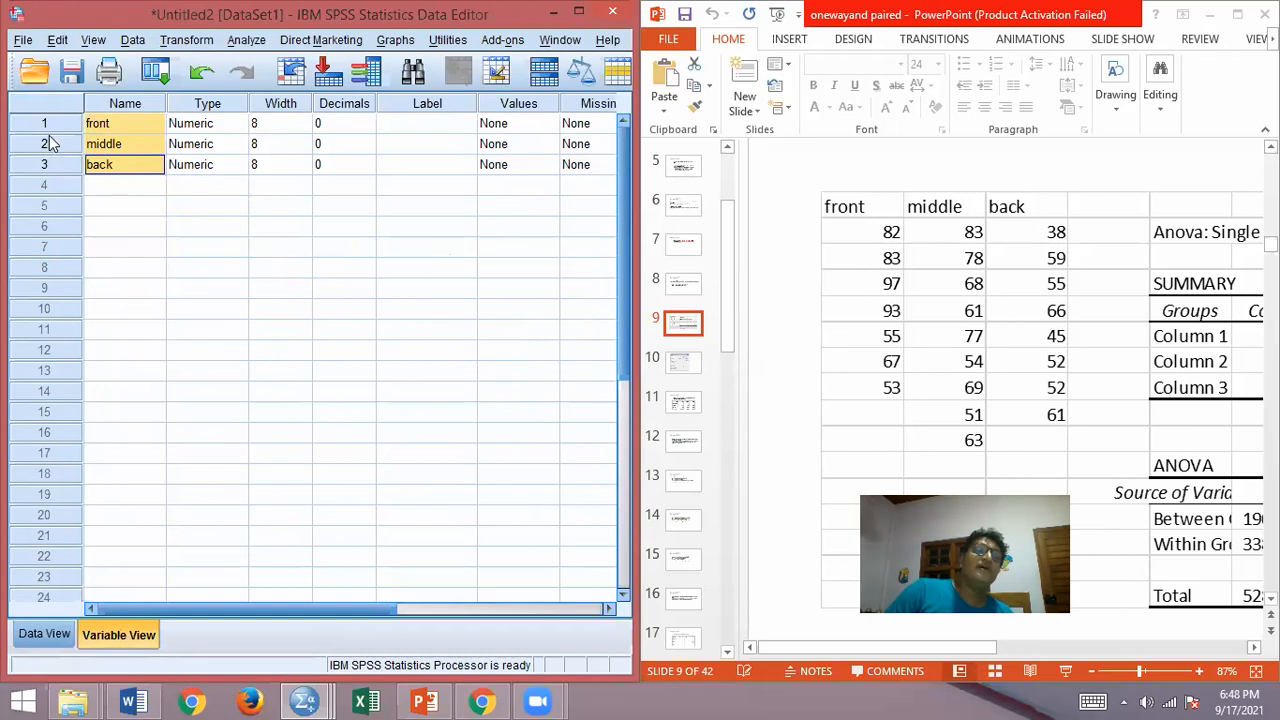
{"action": "left_click_drag", "start_coordinate": [47, 126], "coordinate": [57, 175]}
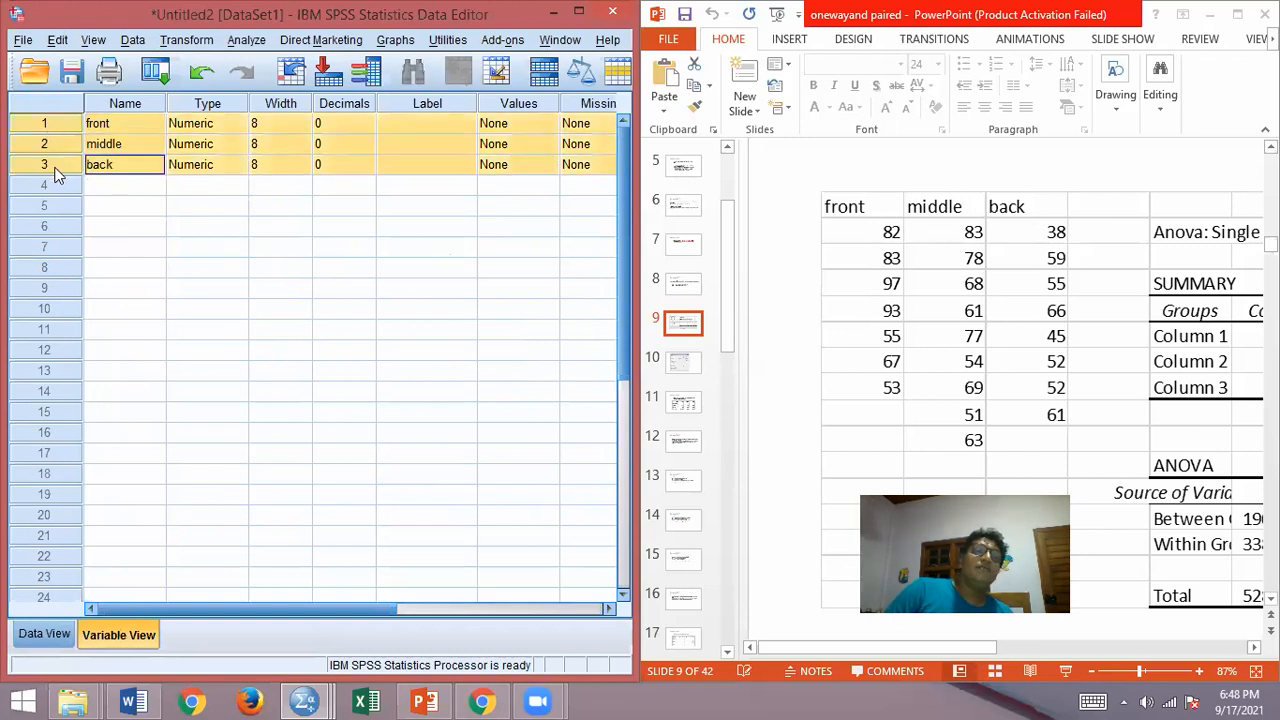
{"action": "key", "text": "Delete"}
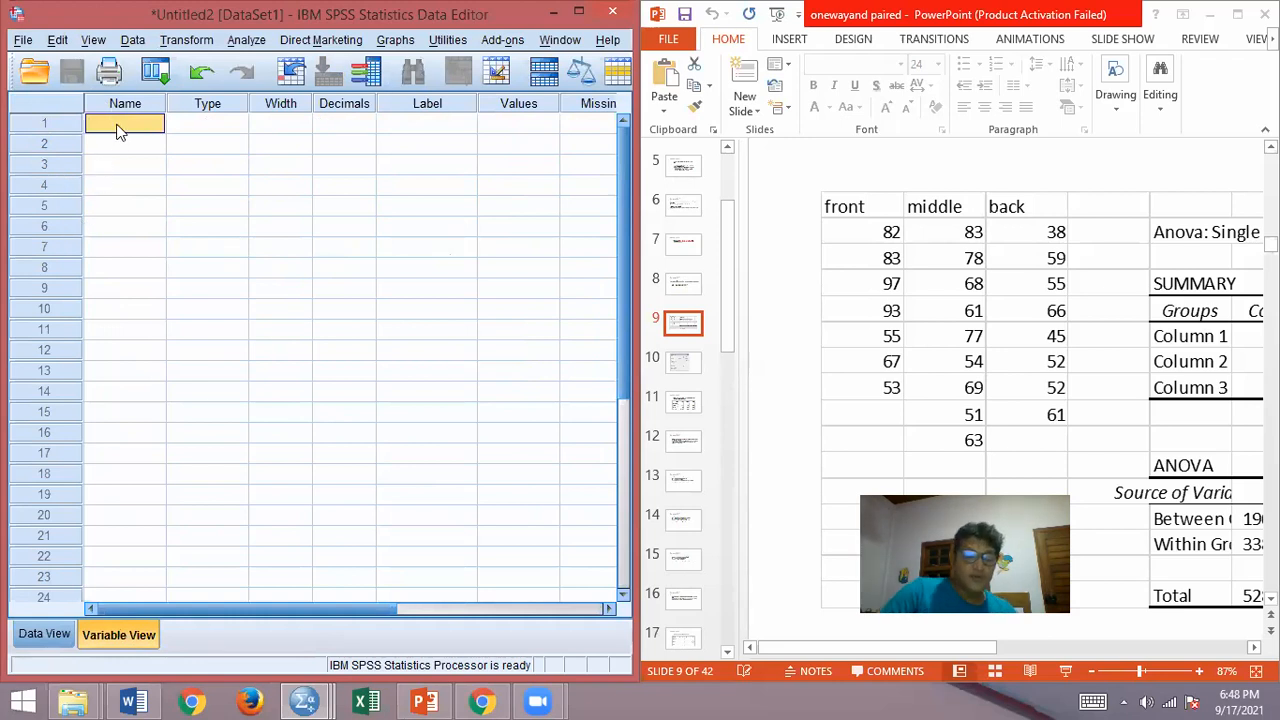
Step: Define a new numeric variable named group with 0 decimals
{"action": "type", "text": "group"}
{"action": "key", "text": "Tab"}
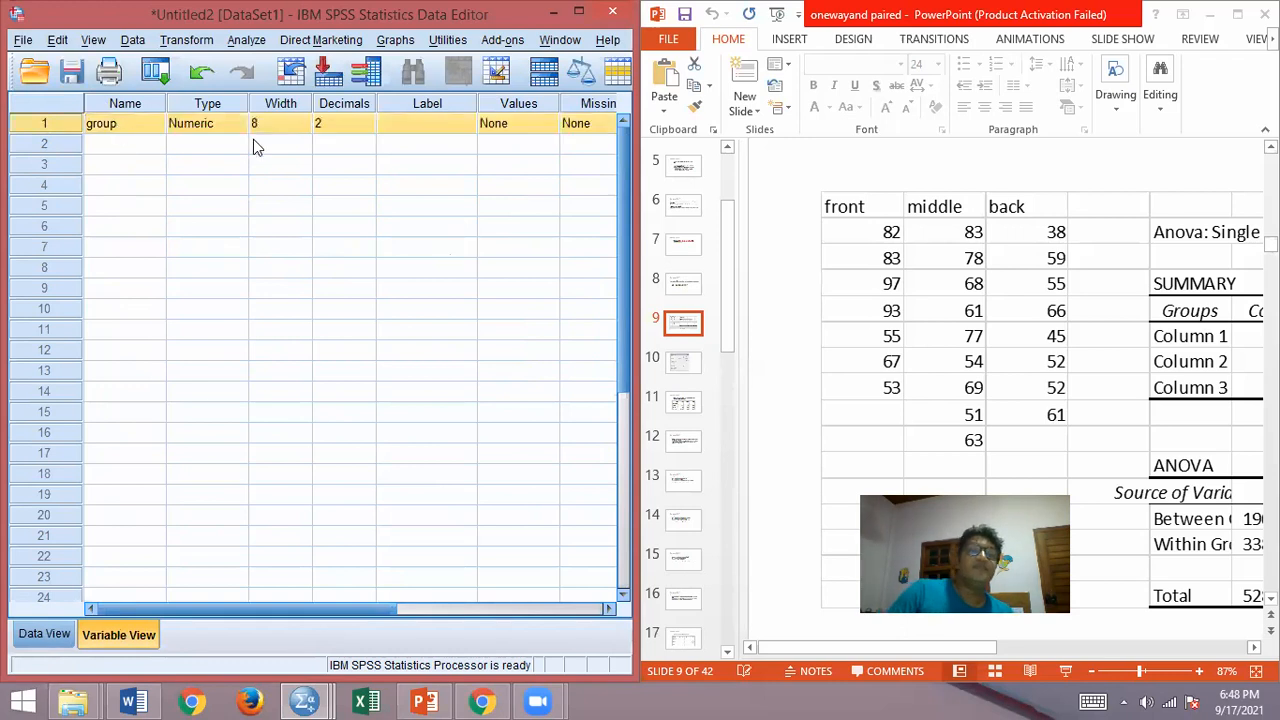
{"action": "left_click", "coordinate": [333, 127]}
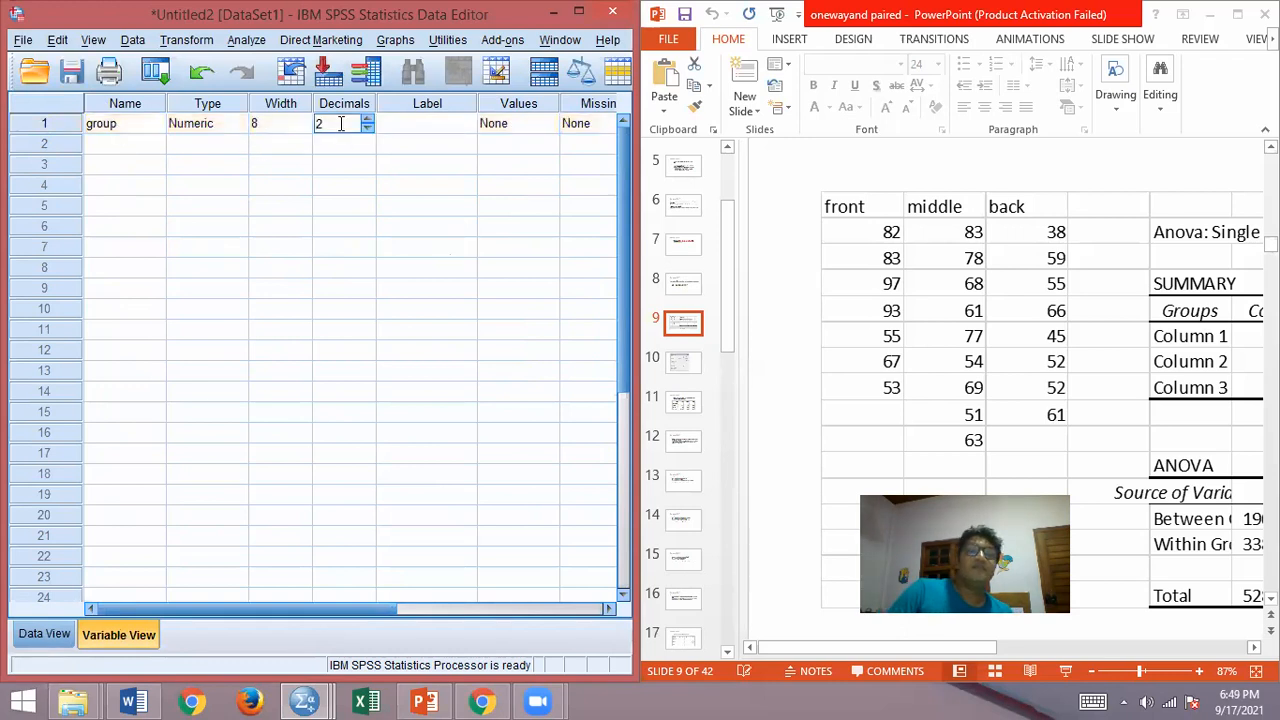
{"action": "type", "text": "0"}
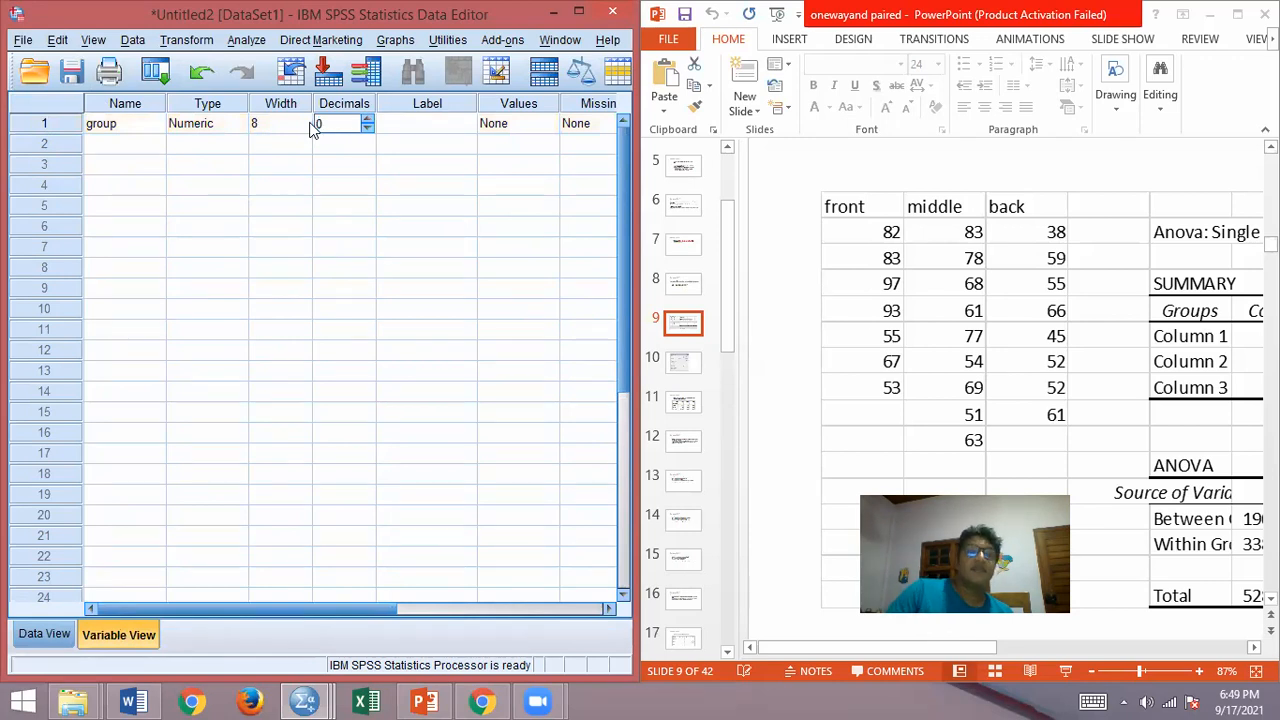
Step: Define a second variable named Marks below the group variable
{"action": "left_click", "coordinate": [126, 145]}
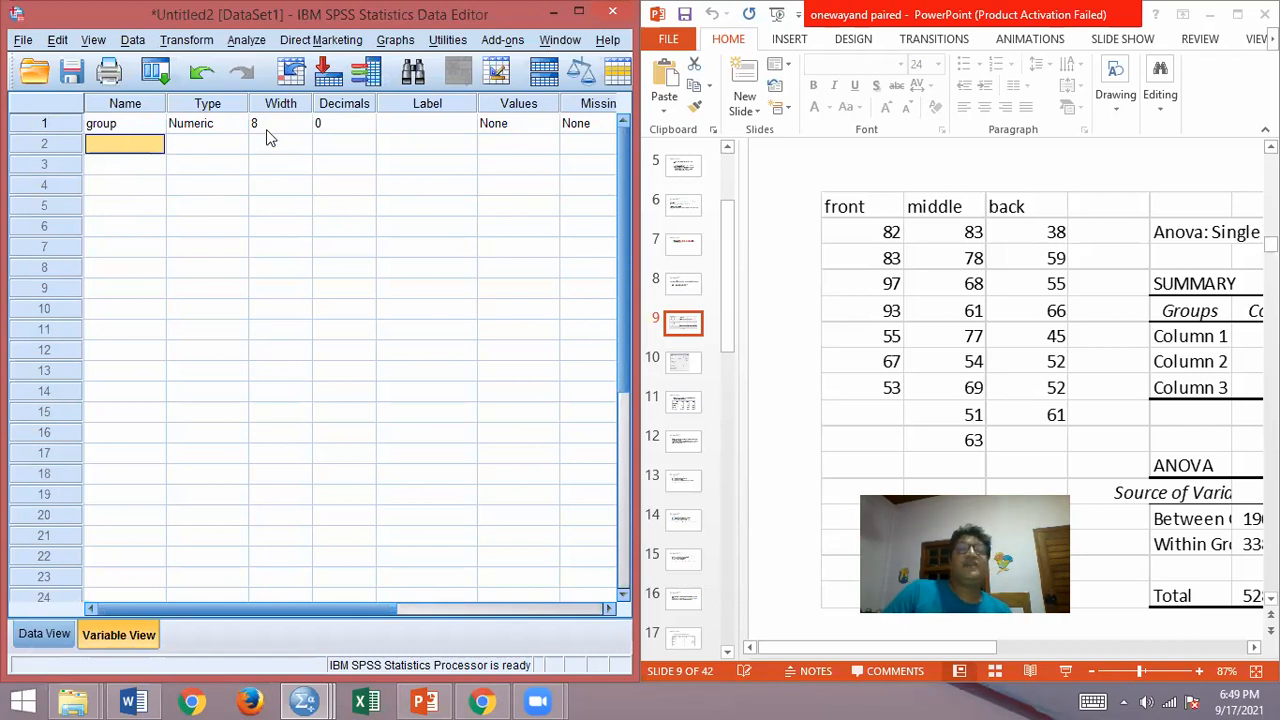
{"action": "left_click", "coordinate": [112, 147]}
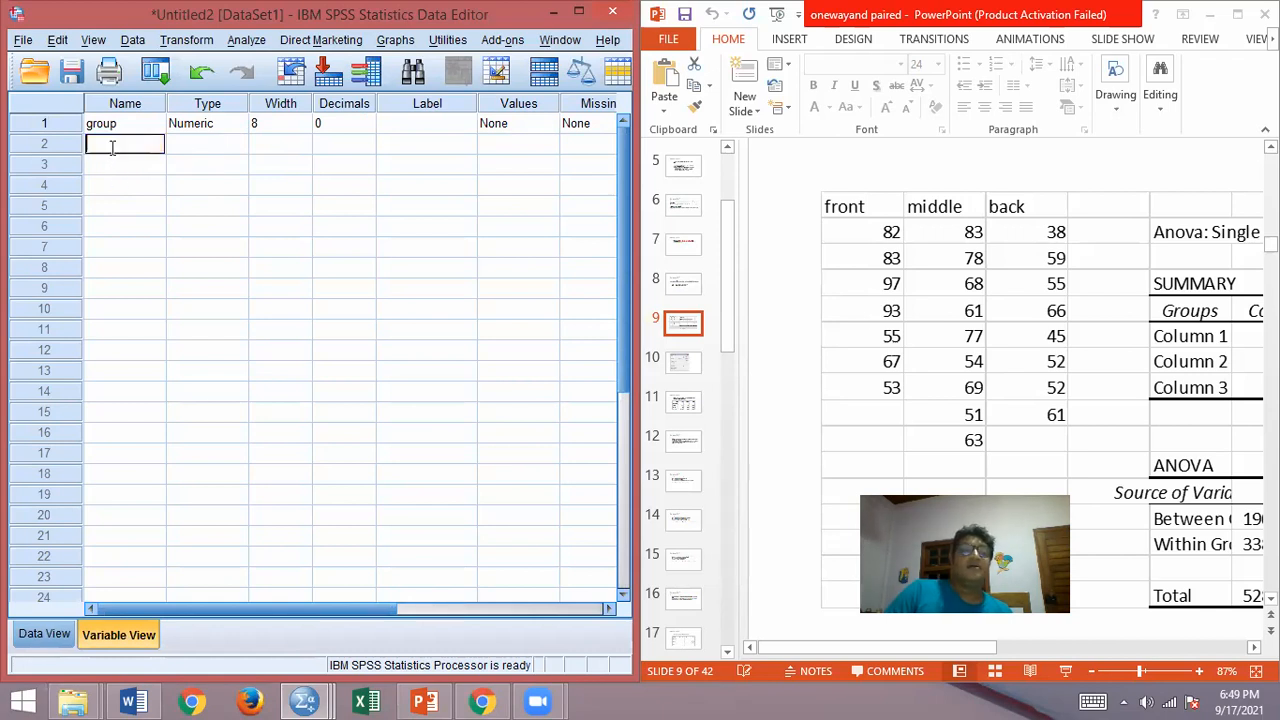
{"action": "type", "text": "Marks"}
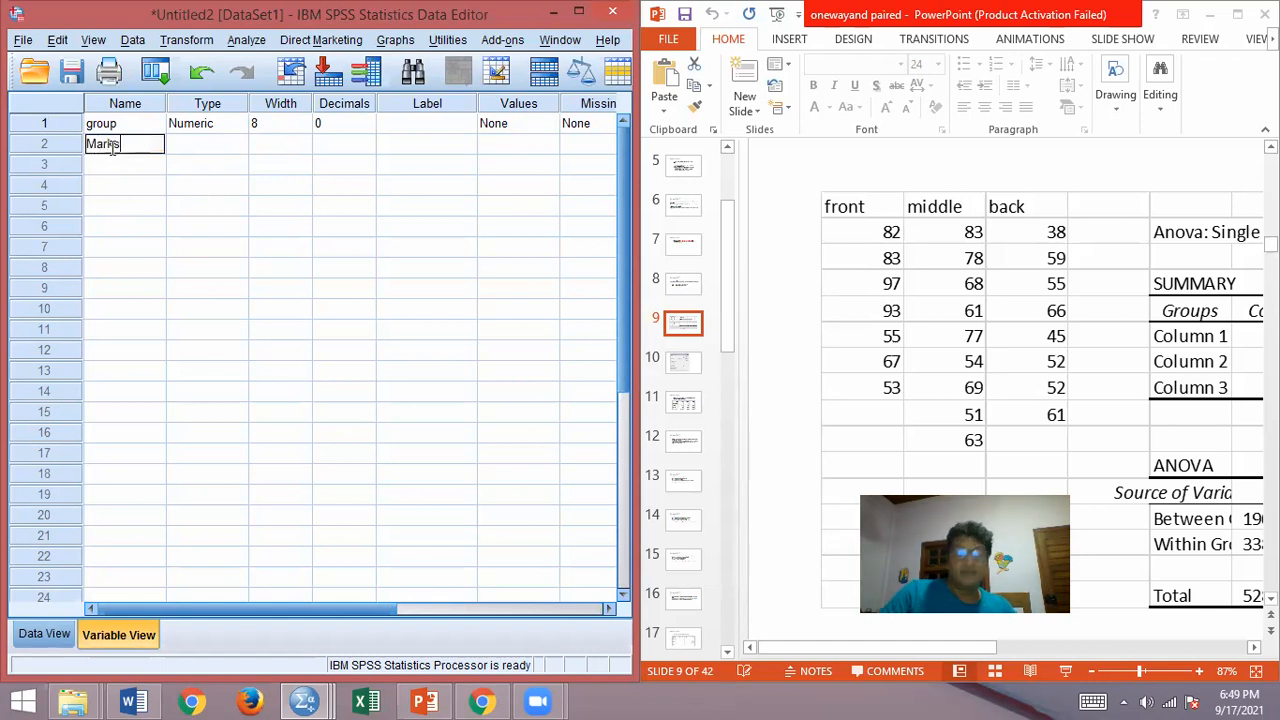
{"action": "key", "text": "Return"}
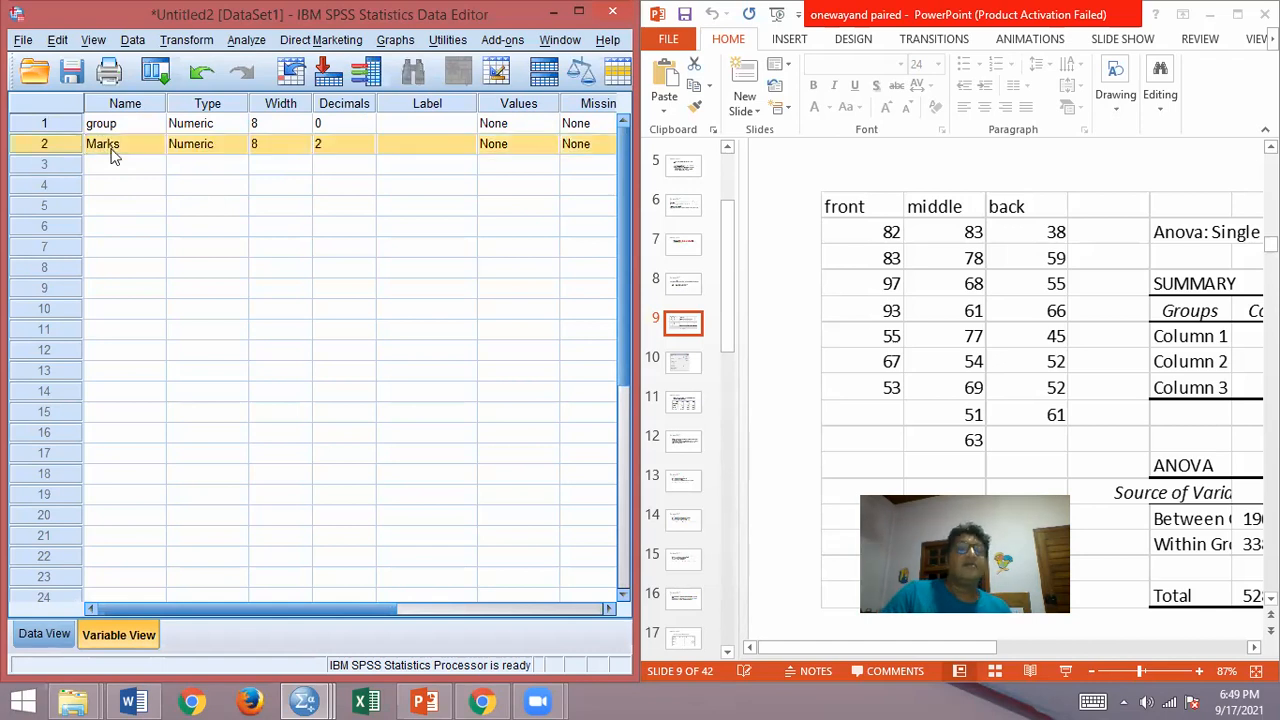
{"action": "left_click", "coordinate": [330, 145]}
{"action": "double_click", "coordinate": [330, 145]}
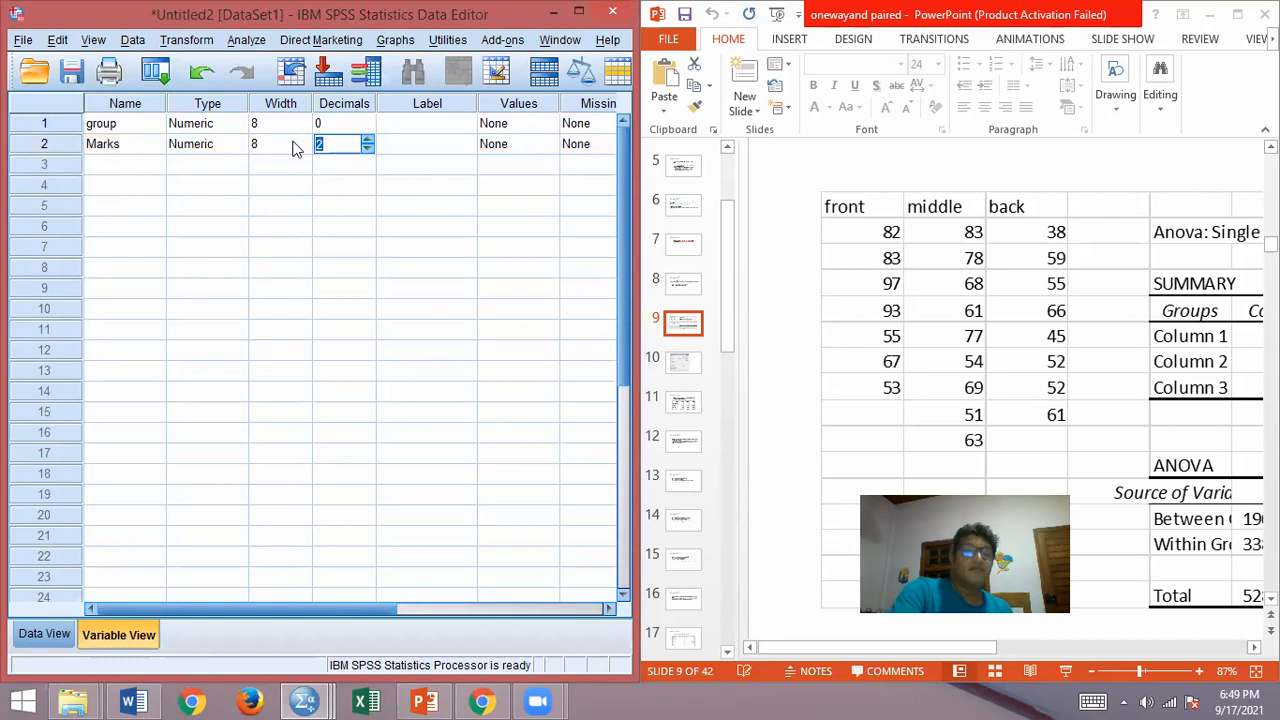
{"action": "key", "text": "BackSpace"}
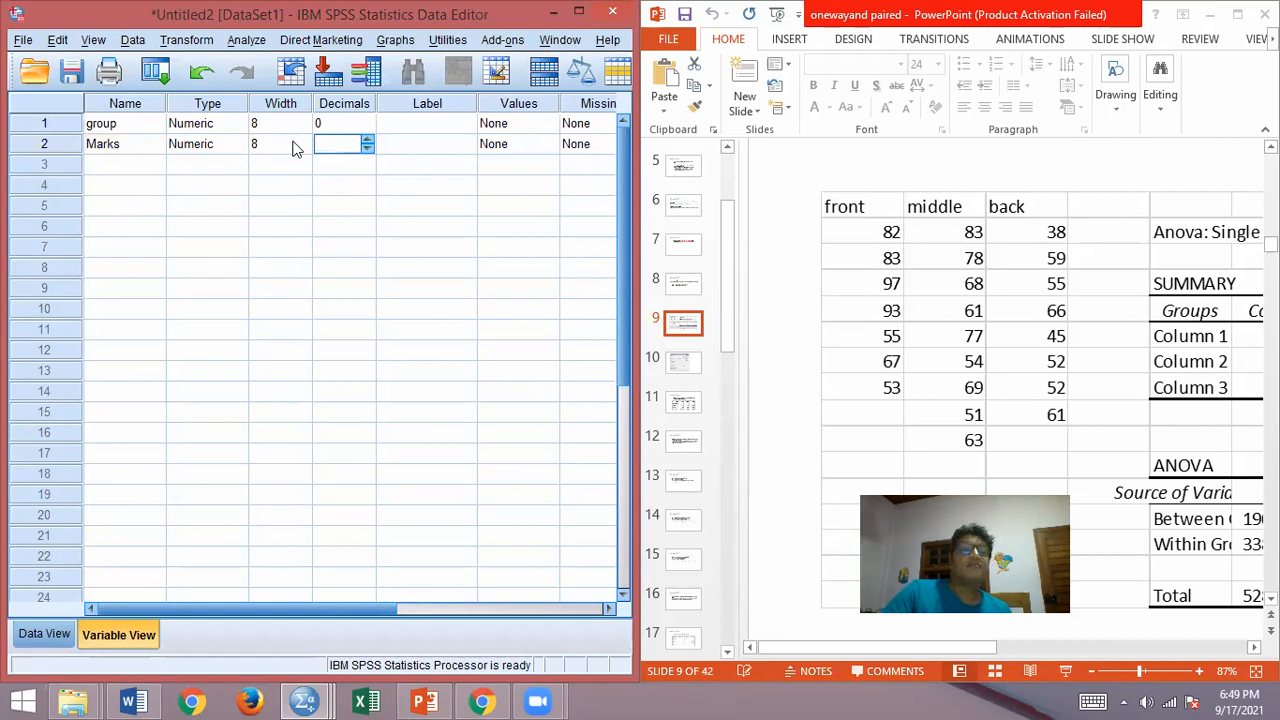
{"action": "left_click", "coordinate": [345, 124]}
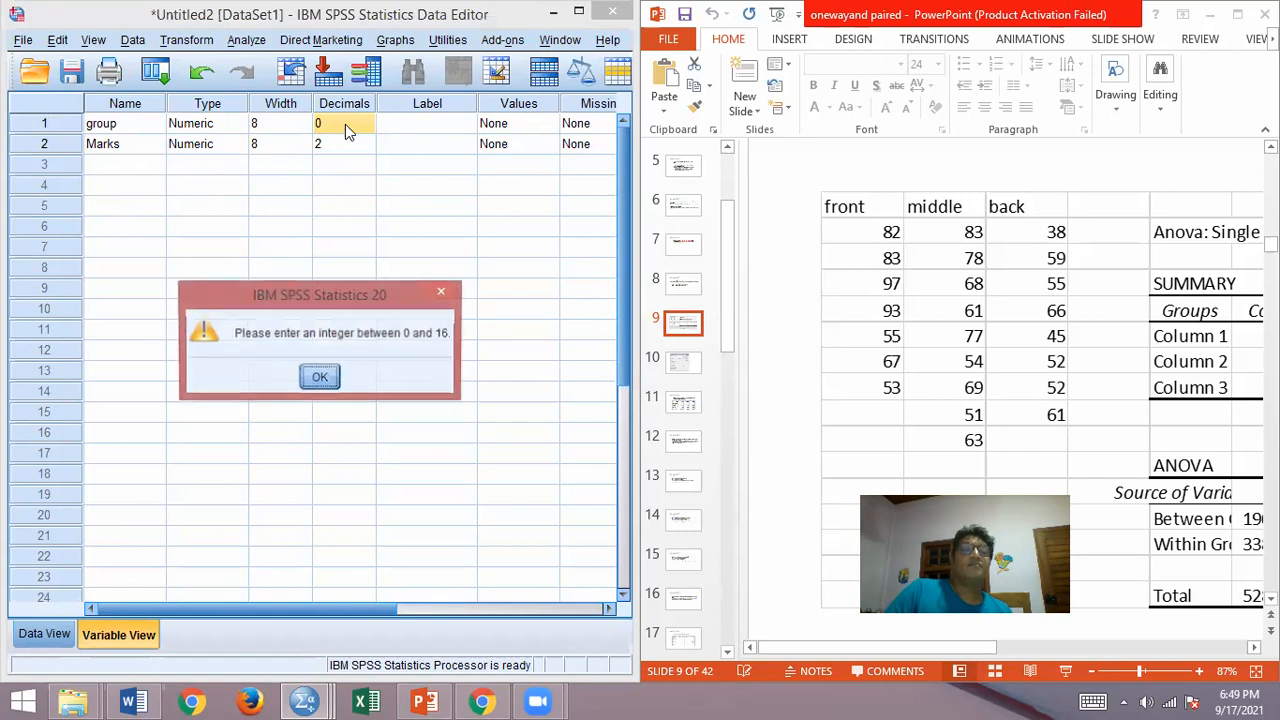
{"action": "left_click", "coordinate": [318, 378]}
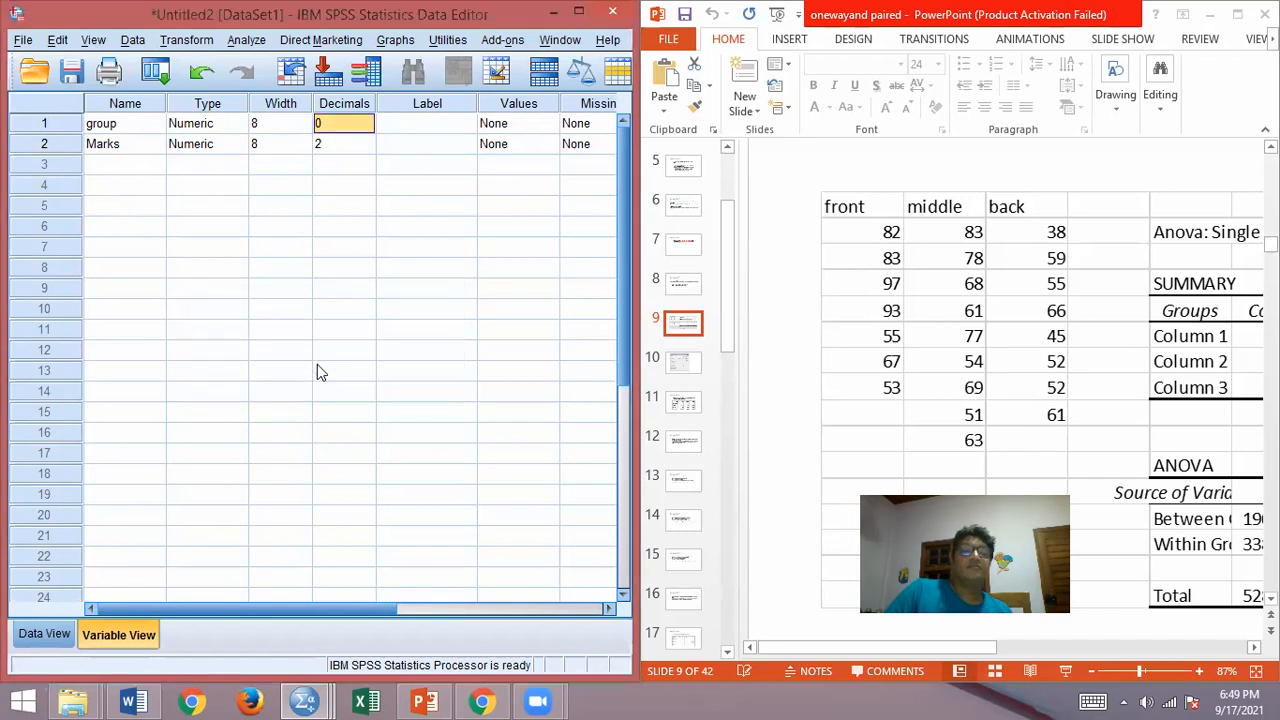
Step: Set the decimals of the Marks variable to 0
{"action": "left_click", "coordinate": [337, 146]}
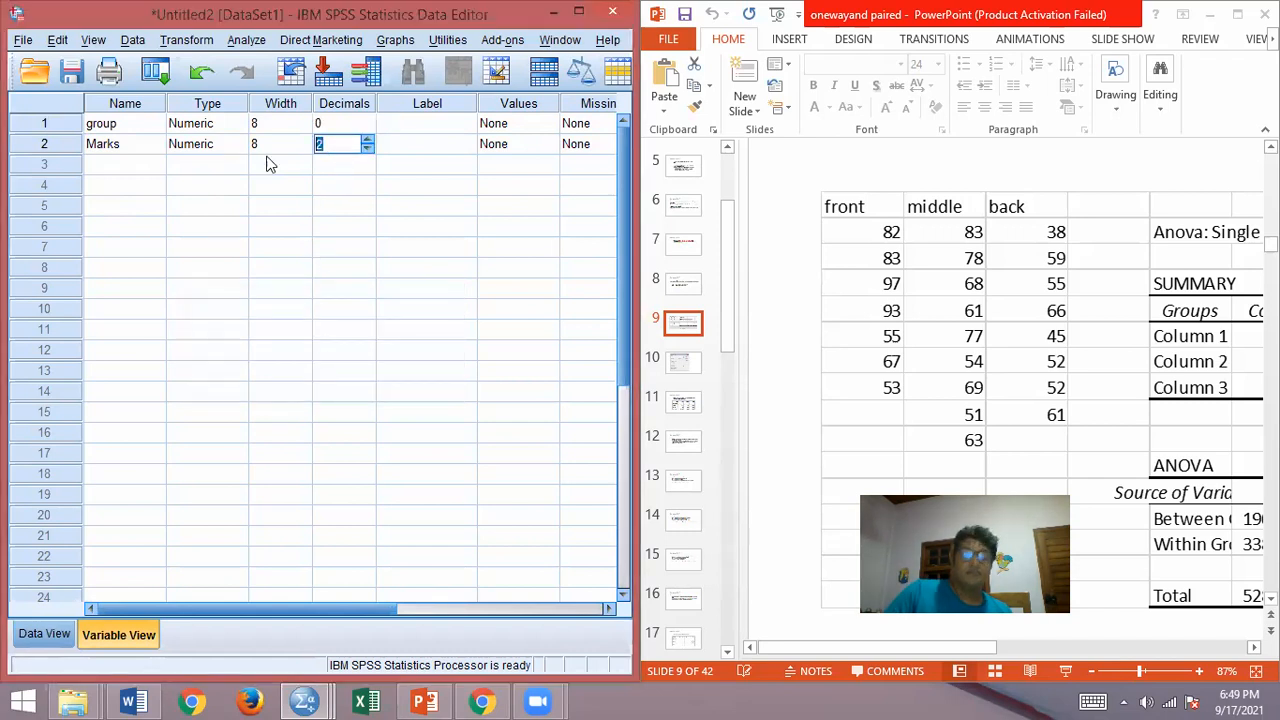
{"action": "type", "text": "0"}
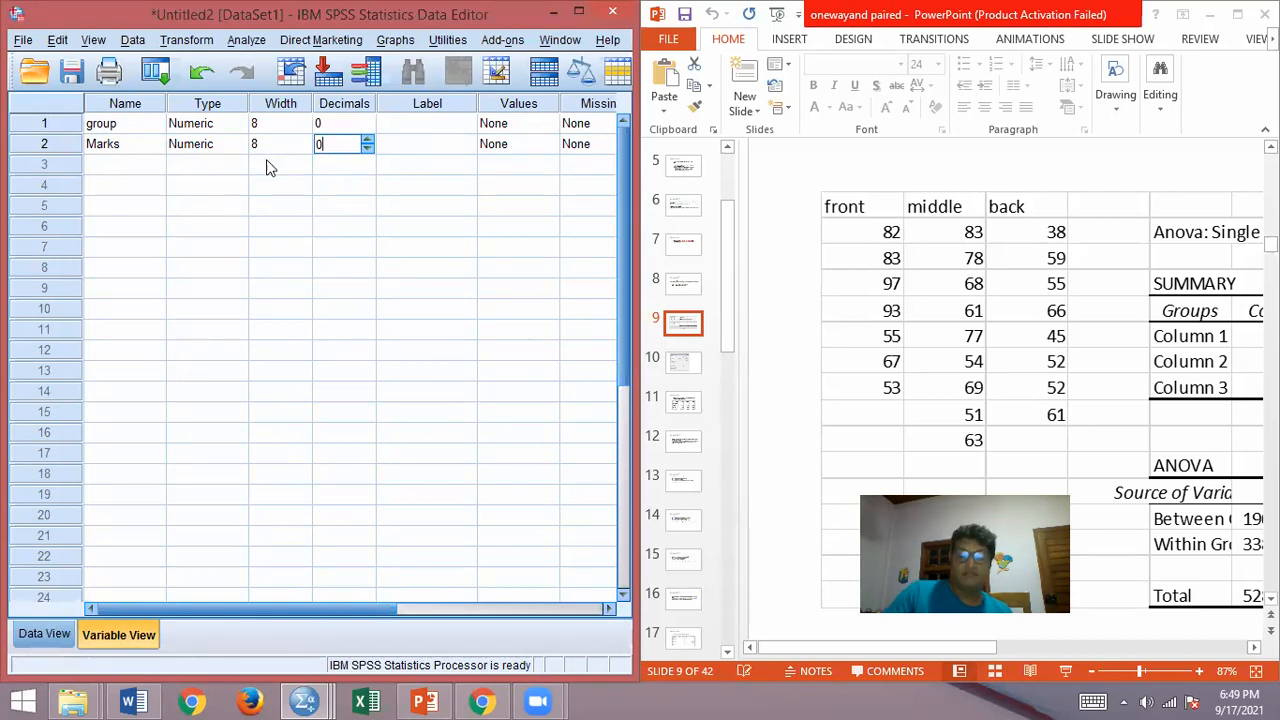
{"action": "left_click", "coordinate": [268, 163]}
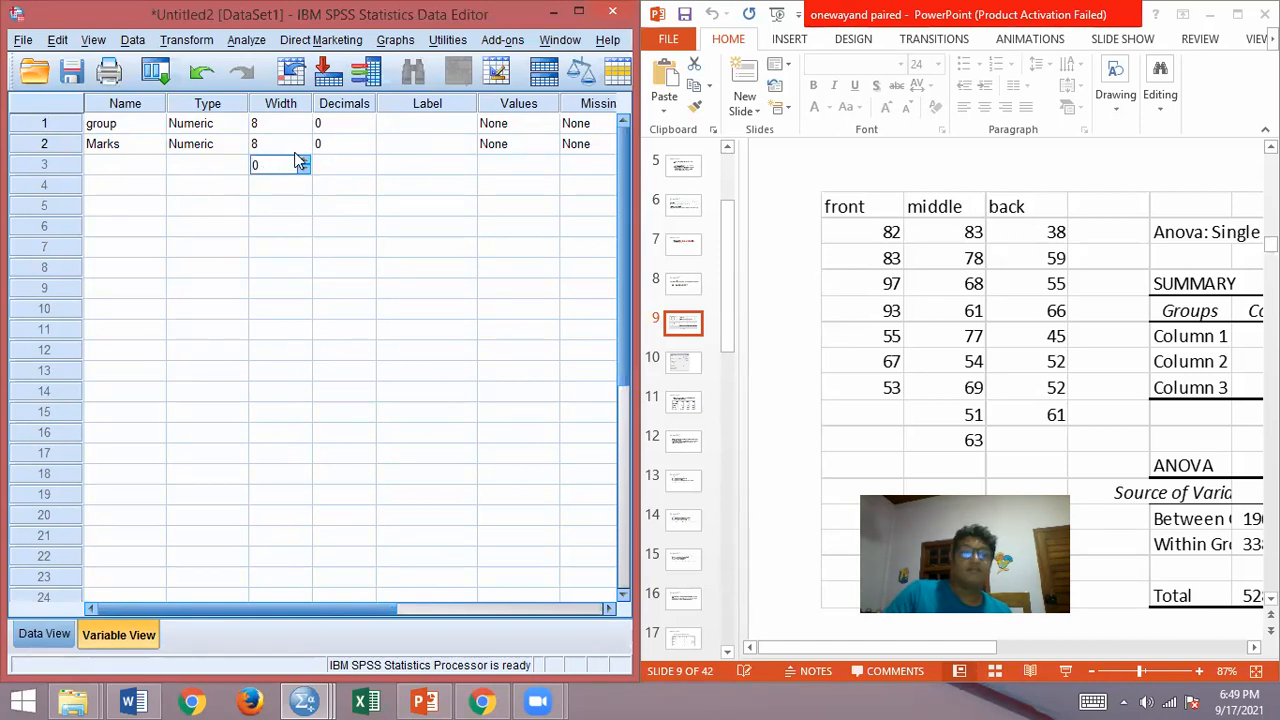
{"action": "left_click", "coordinate": [323, 182]}
{"action": "left_click", "coordinate": [327, 130]}
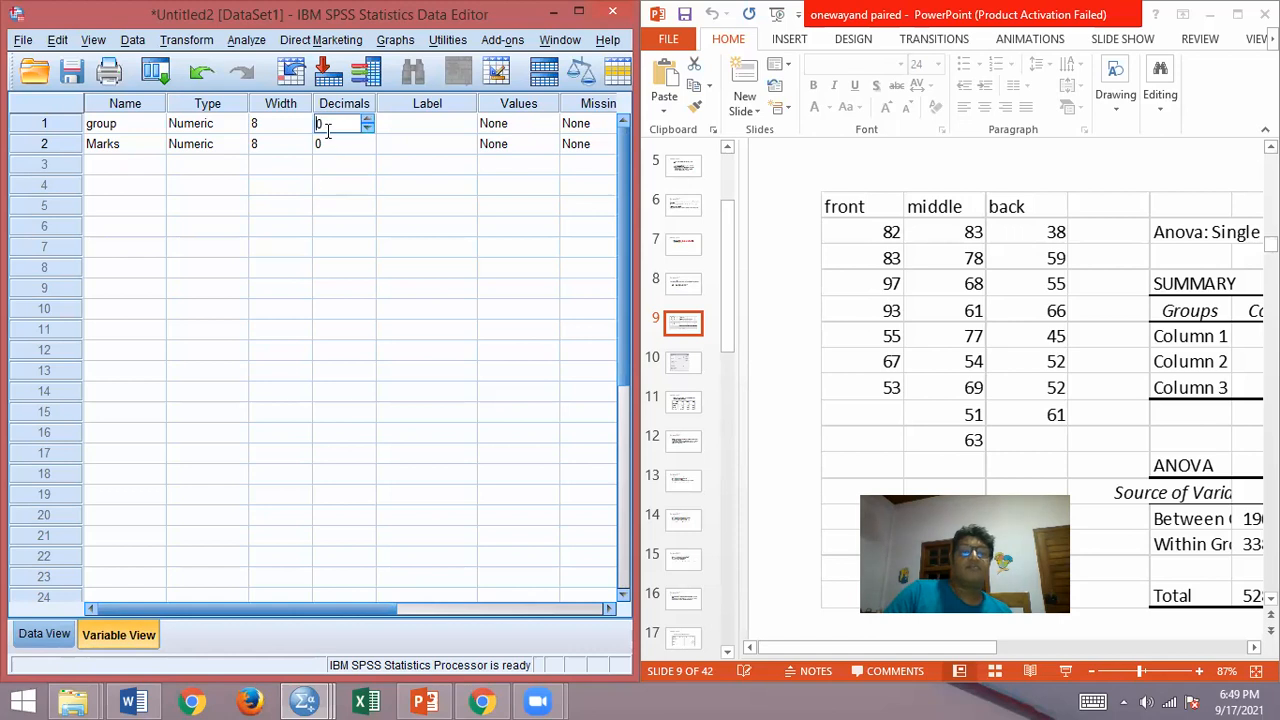
Step: Add the value label 1 = front to the group variable
{"action": "left_click", "coordinate": [506, 122]}
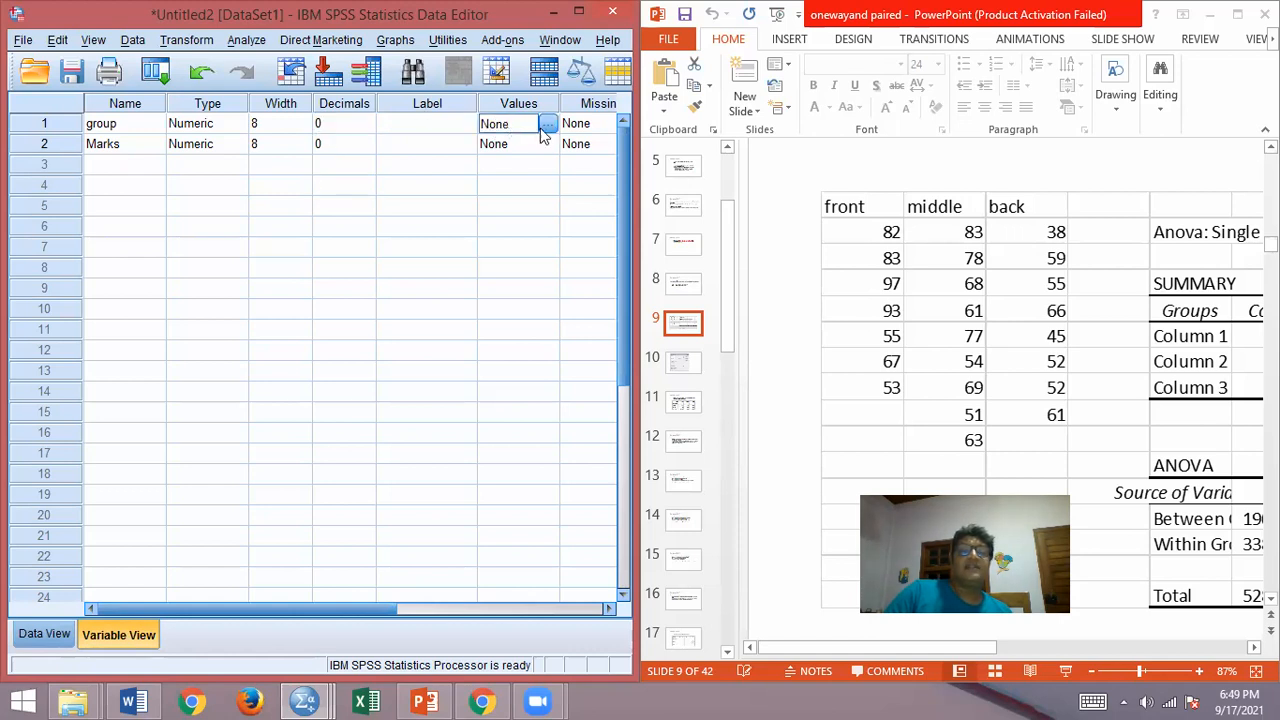
{"action": "left_click", "coordinate": [553, 126]}
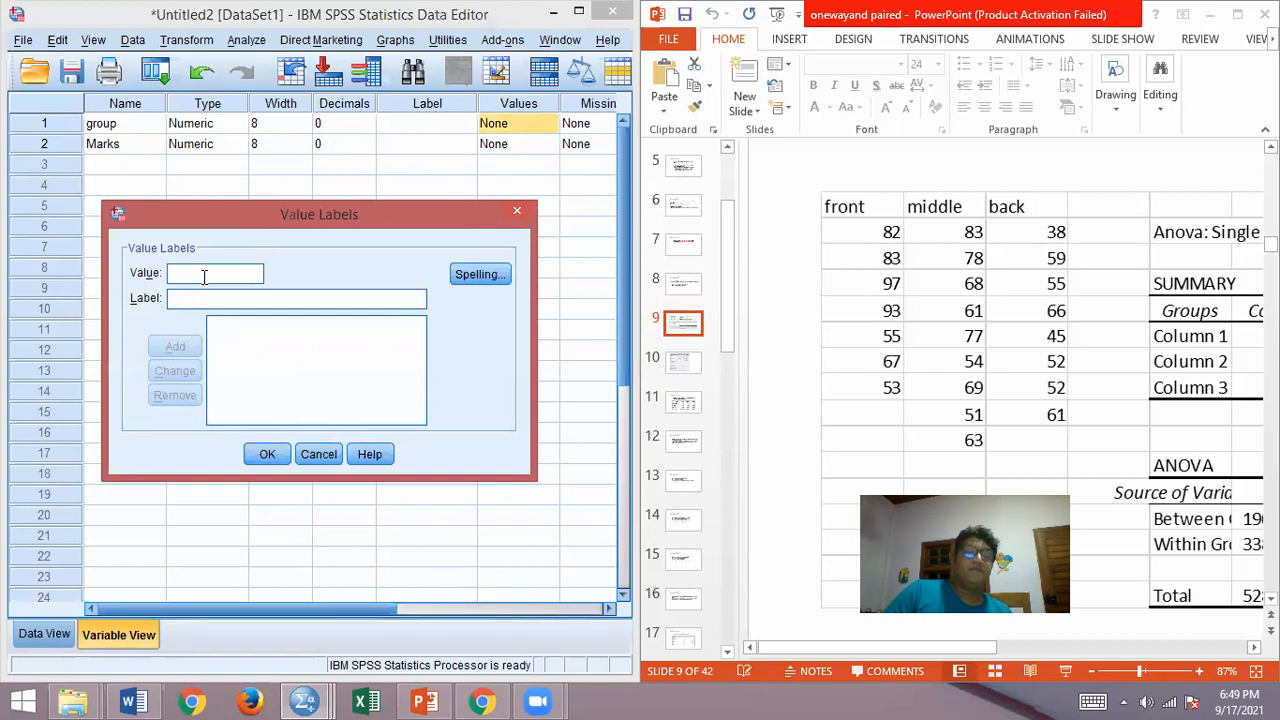
{"action": "type", "text": "1"}
{"action": "key", "text": "Tab"}
{"action": "type", "text": "front"}
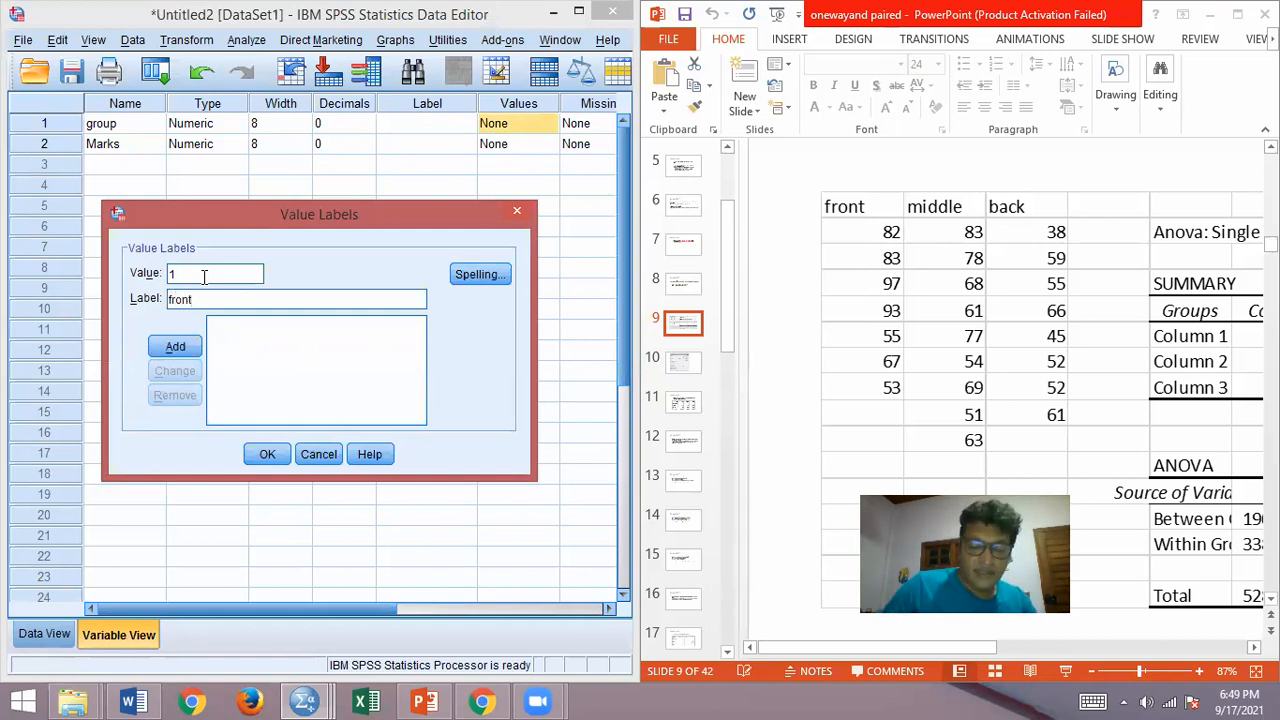
{"action": "left_click", "coordinate": [175, 347]}
Step: Add the value labels 2 = Middle and 3 = back for group, and apply the labels
{"action": "type", "text": "2"}
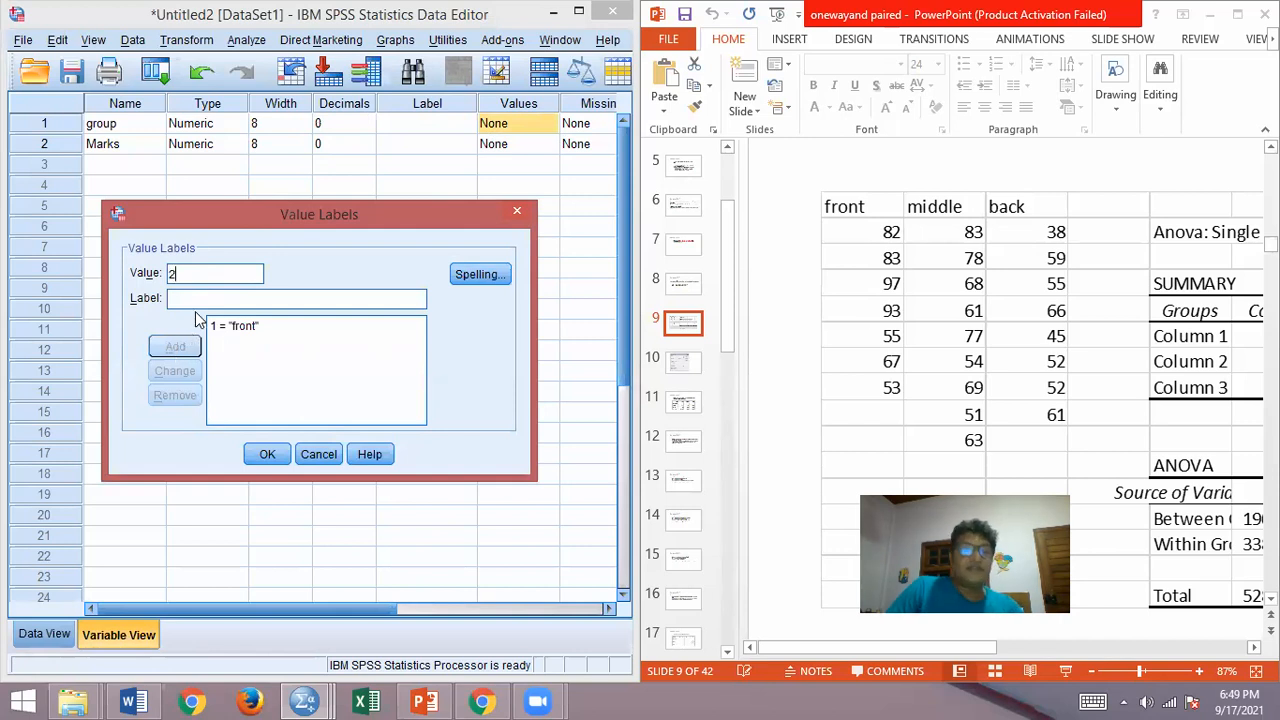
{"action": "left_click", "coordinate": [197, 302]}
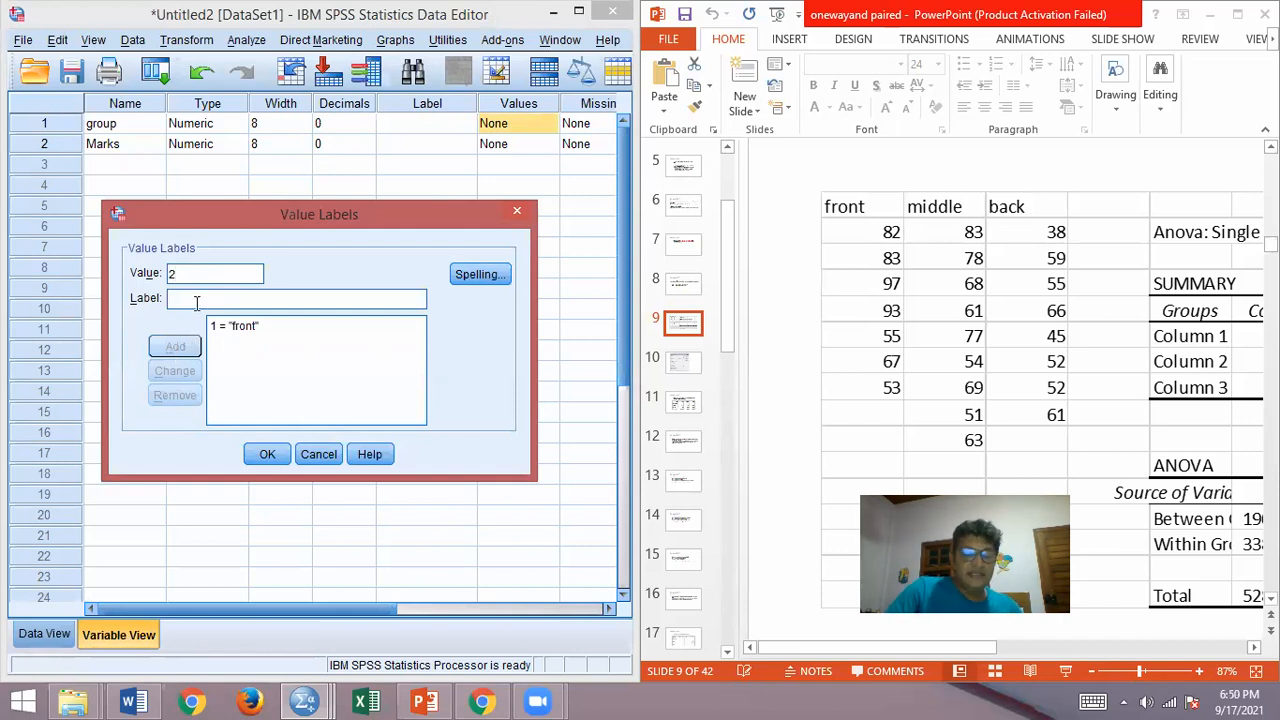
{"action": "type", "text": "Middle"}
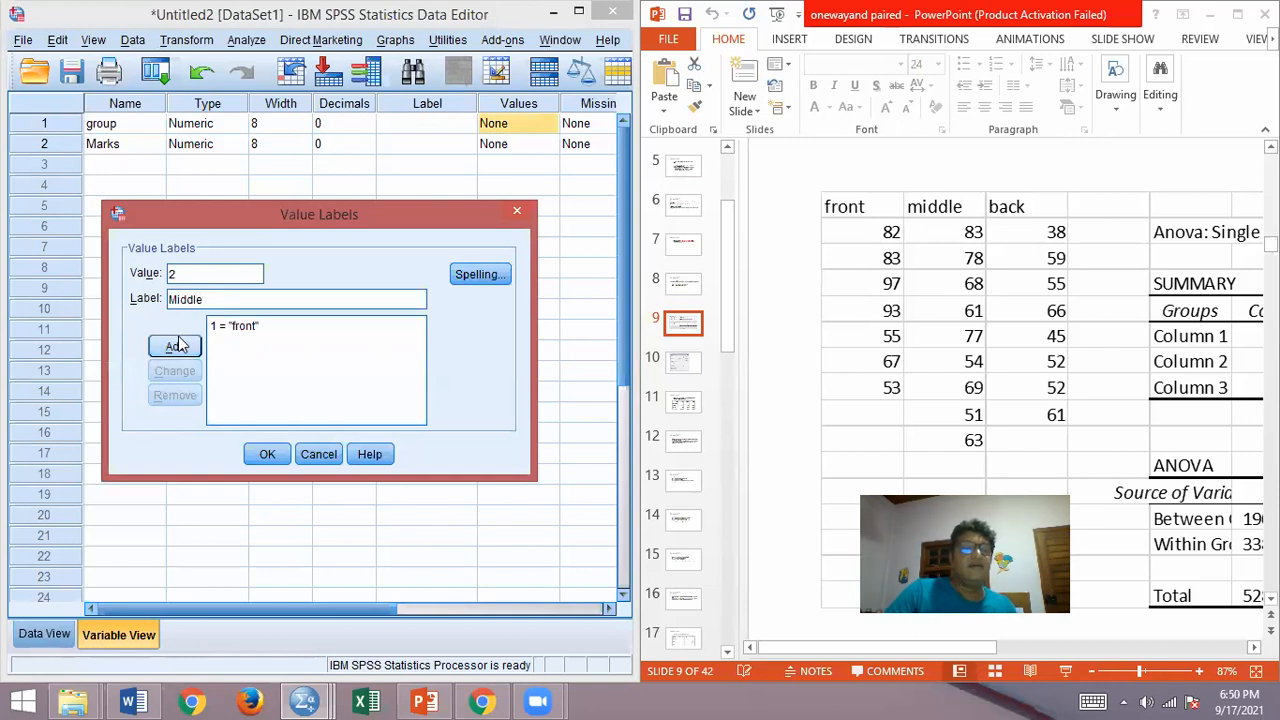
{"action": "left_click", "coordinate": [182, 343]}
{"action": "type", "text": "3"}
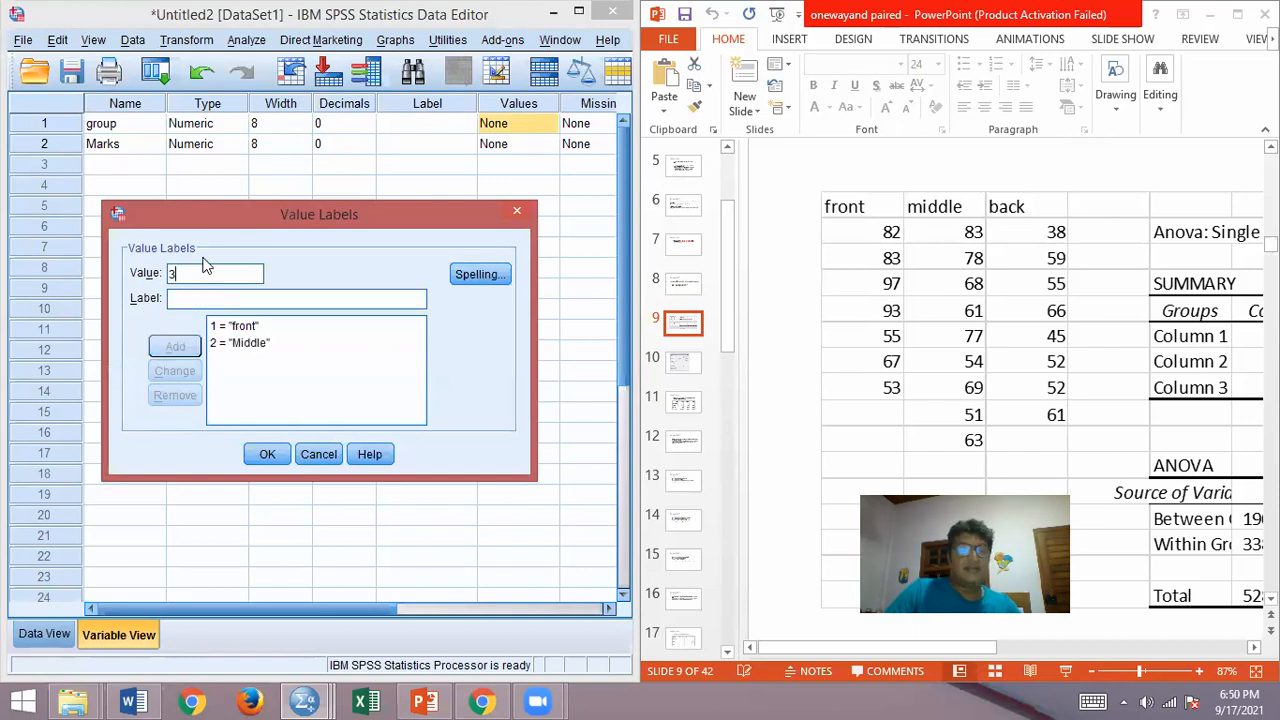
{"action": "left_click", "coordinate": [193, 303]}
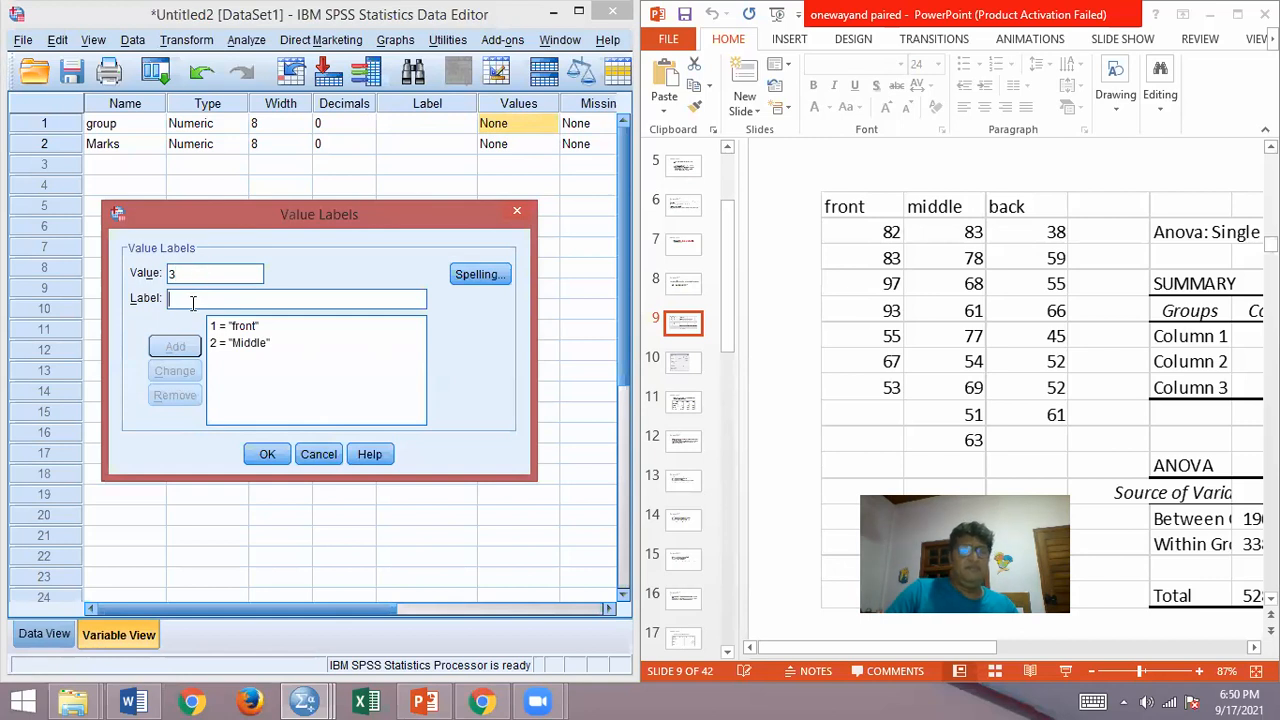
{"action": "type", "text": "back"}
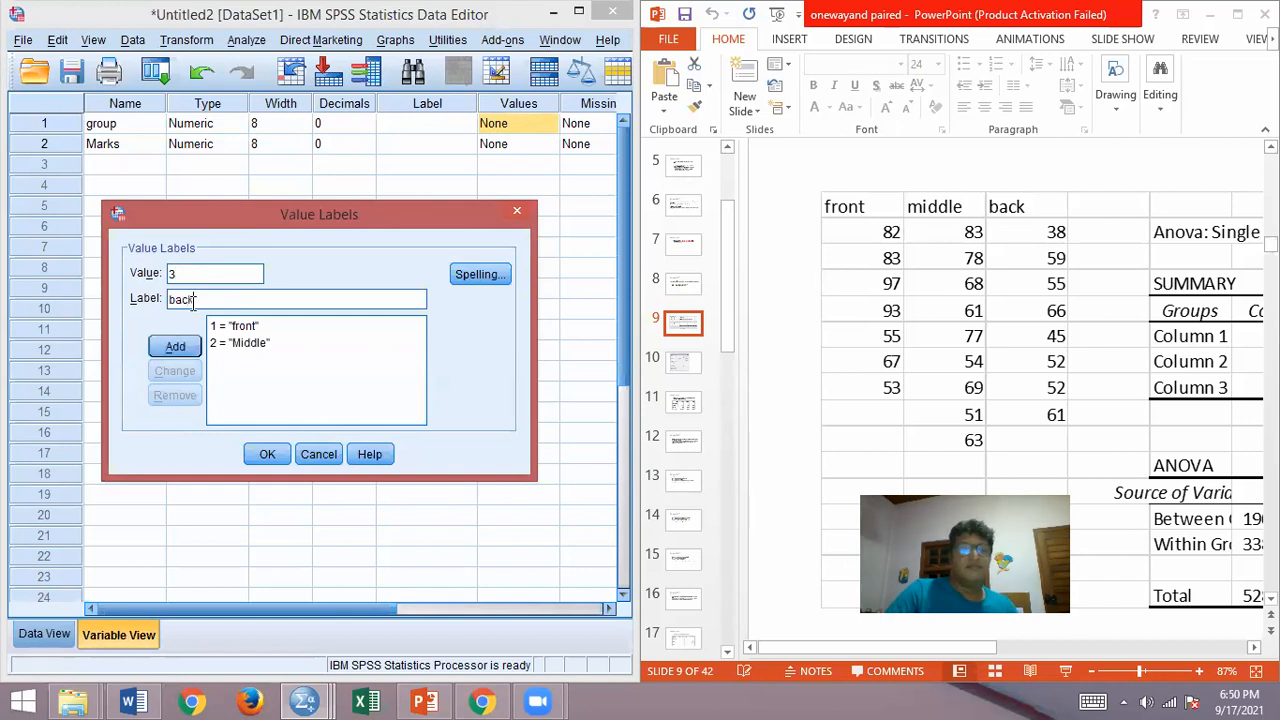
{"action": "left_click", "coordinate": [175, 350]}
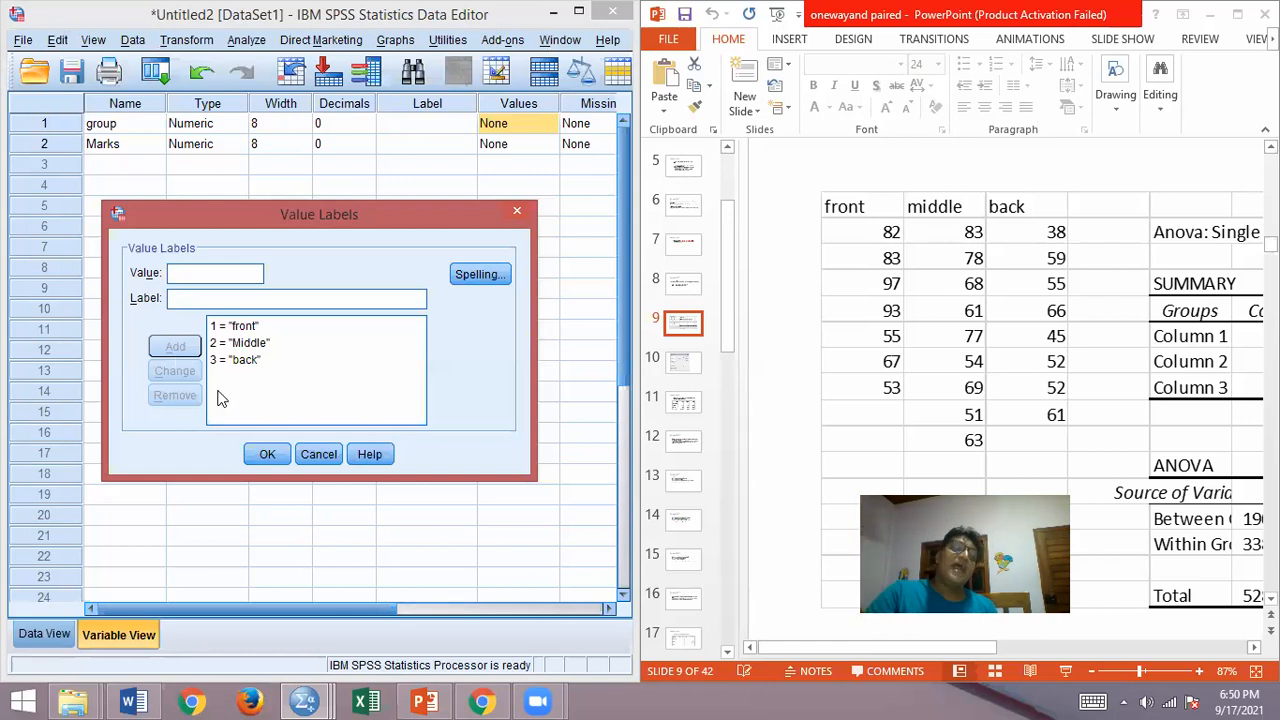
{"action": "left_click", "coordinate": [266, 455]}
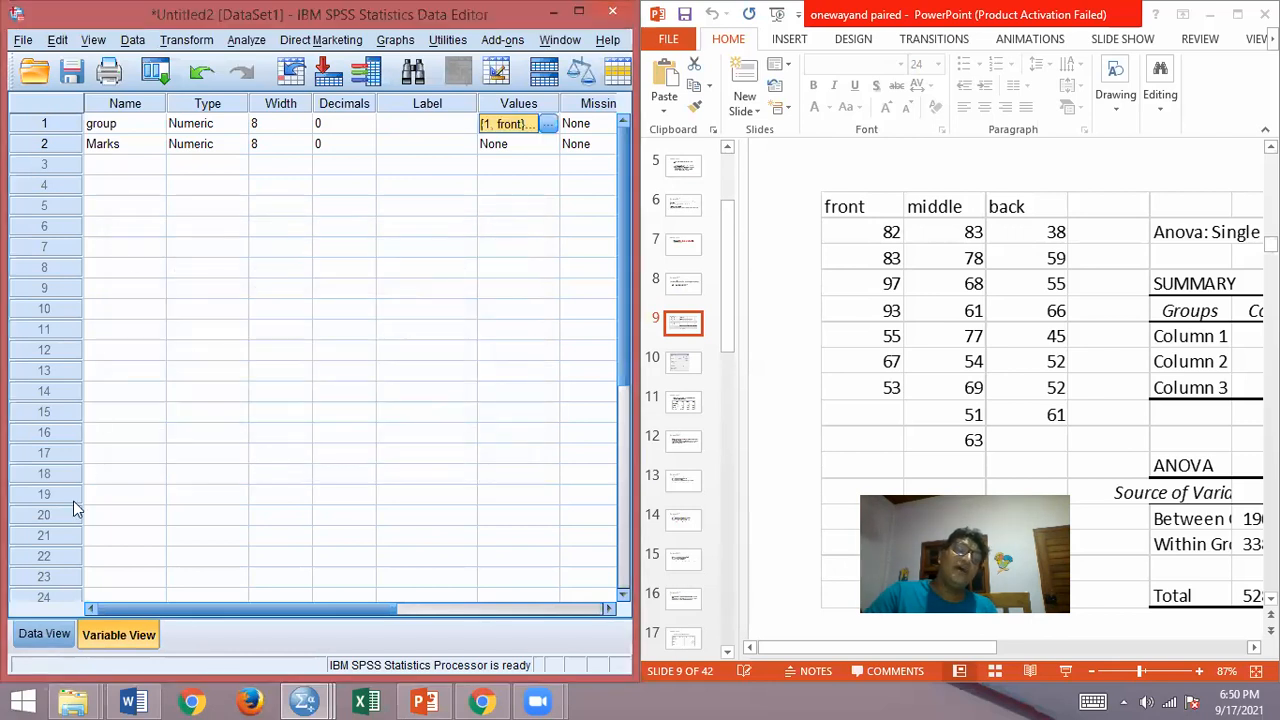
Step: Enter group 1 and Marks 82 in row 1 of the data sheet
{"action": "left_click", "coordinate": [45, 635]}
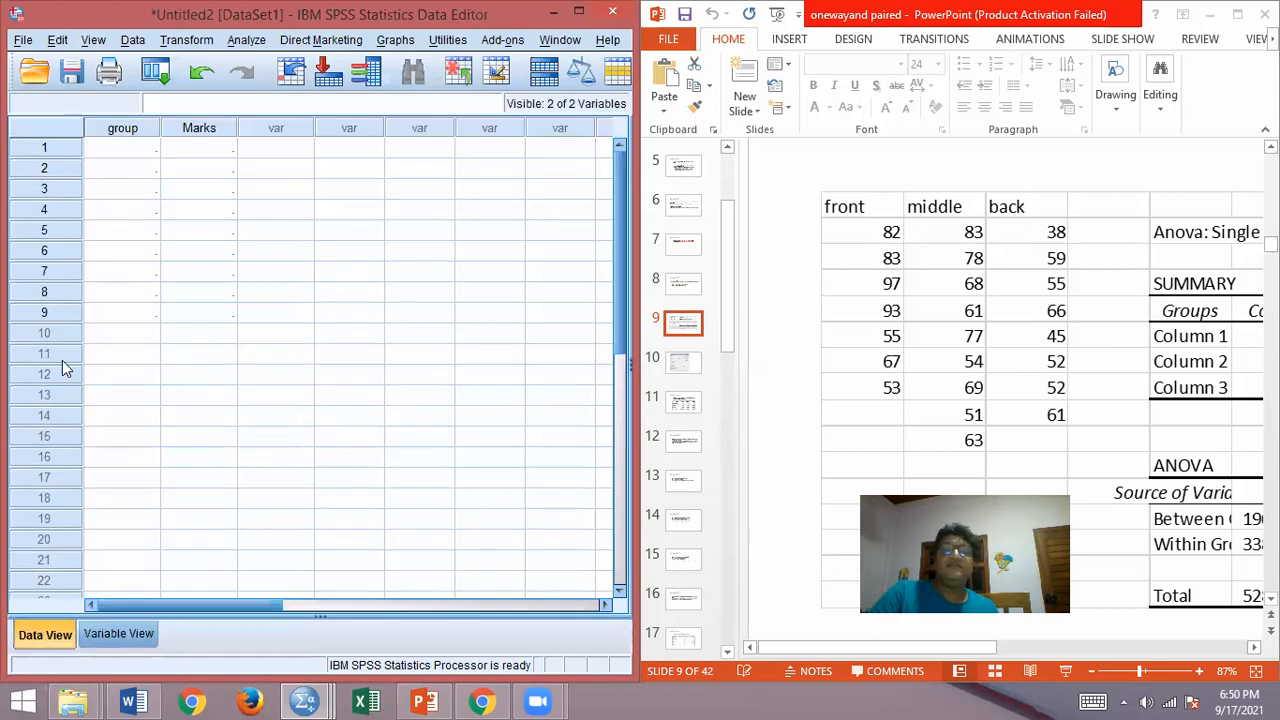
{"action": "left_click", "coordinate": [150, 149]}
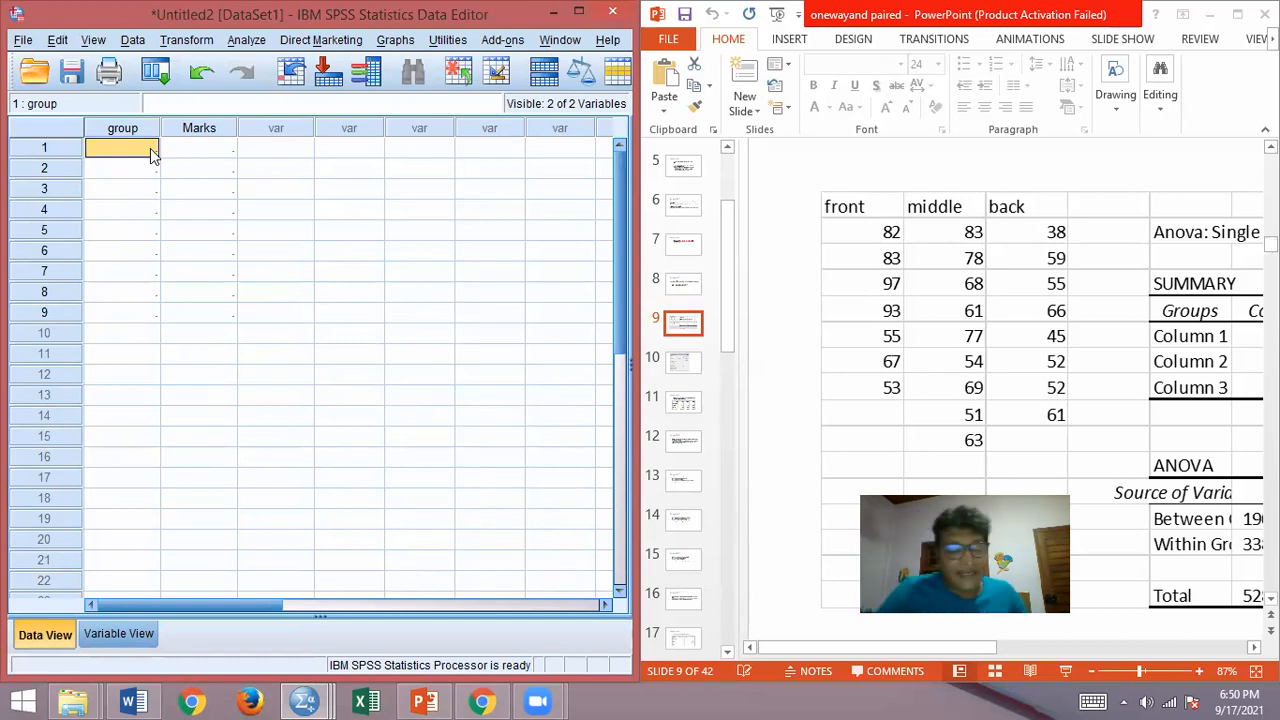
{"action": "type", "text": "1"}
{"action": "key", "text": "Return"}
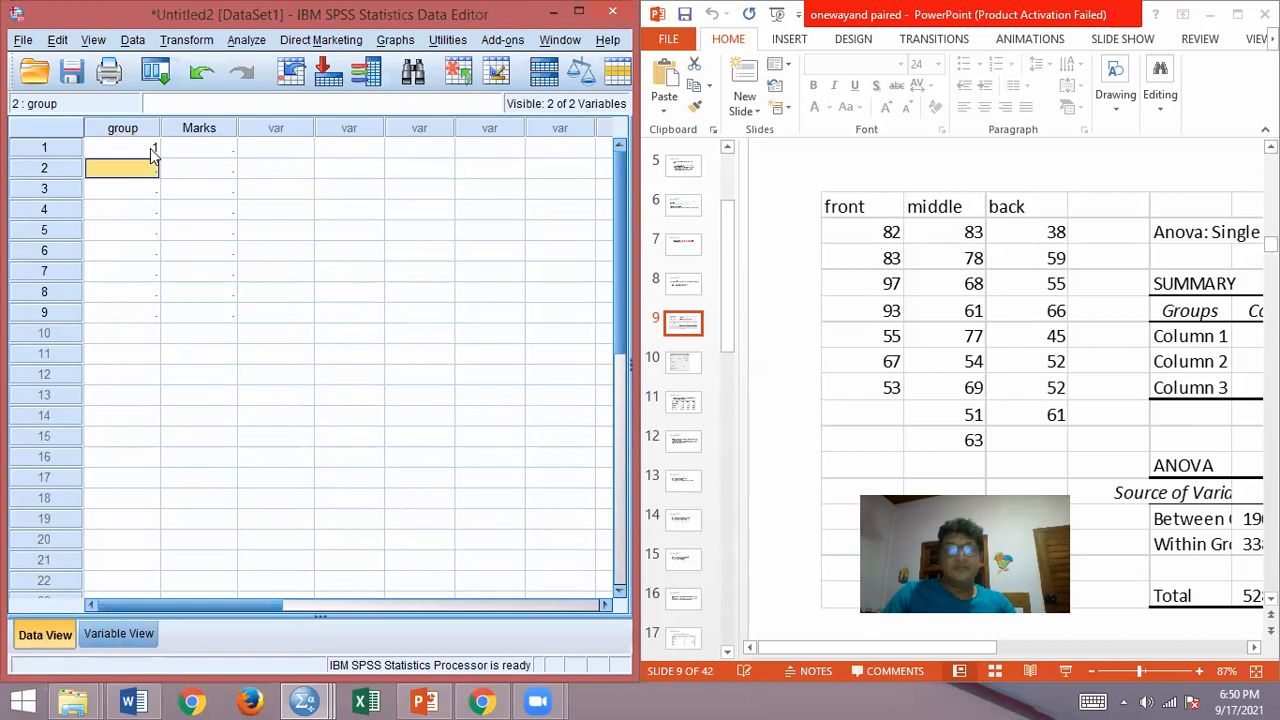
{"action": "key", "text": "Up"}
{"action": "key", "text": "Right"}
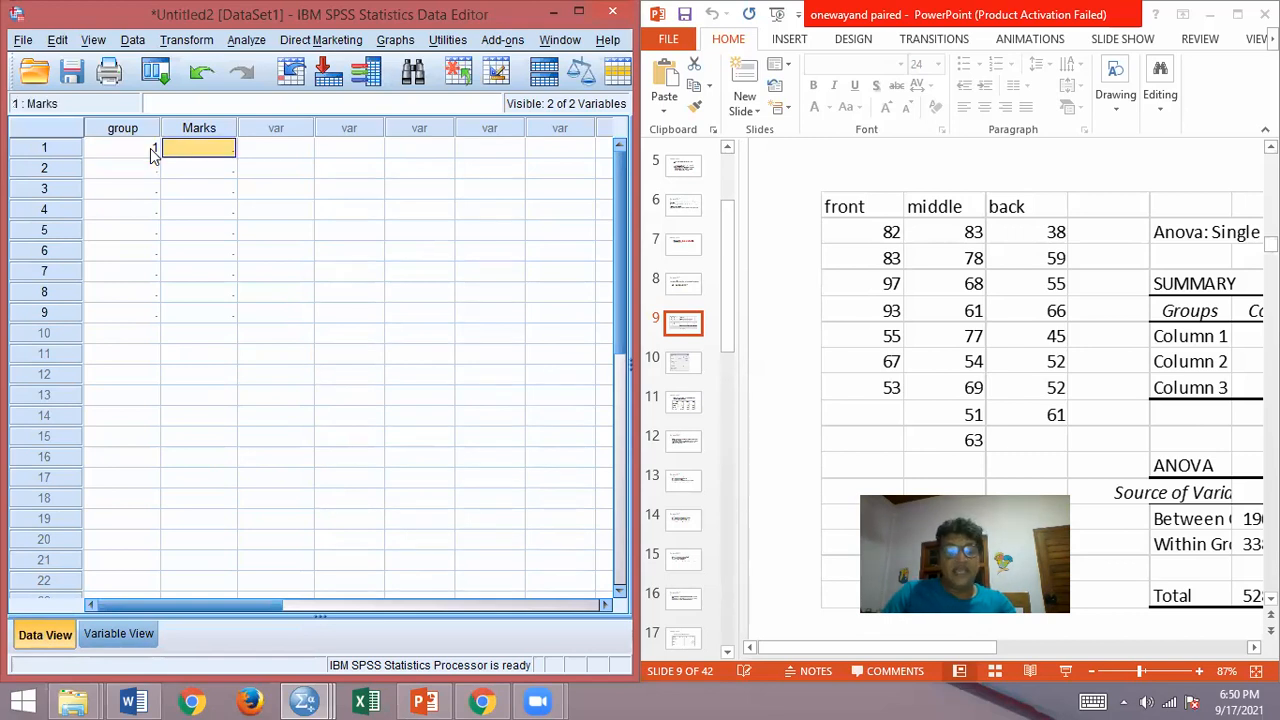
{"action": "type", "text": "82"}
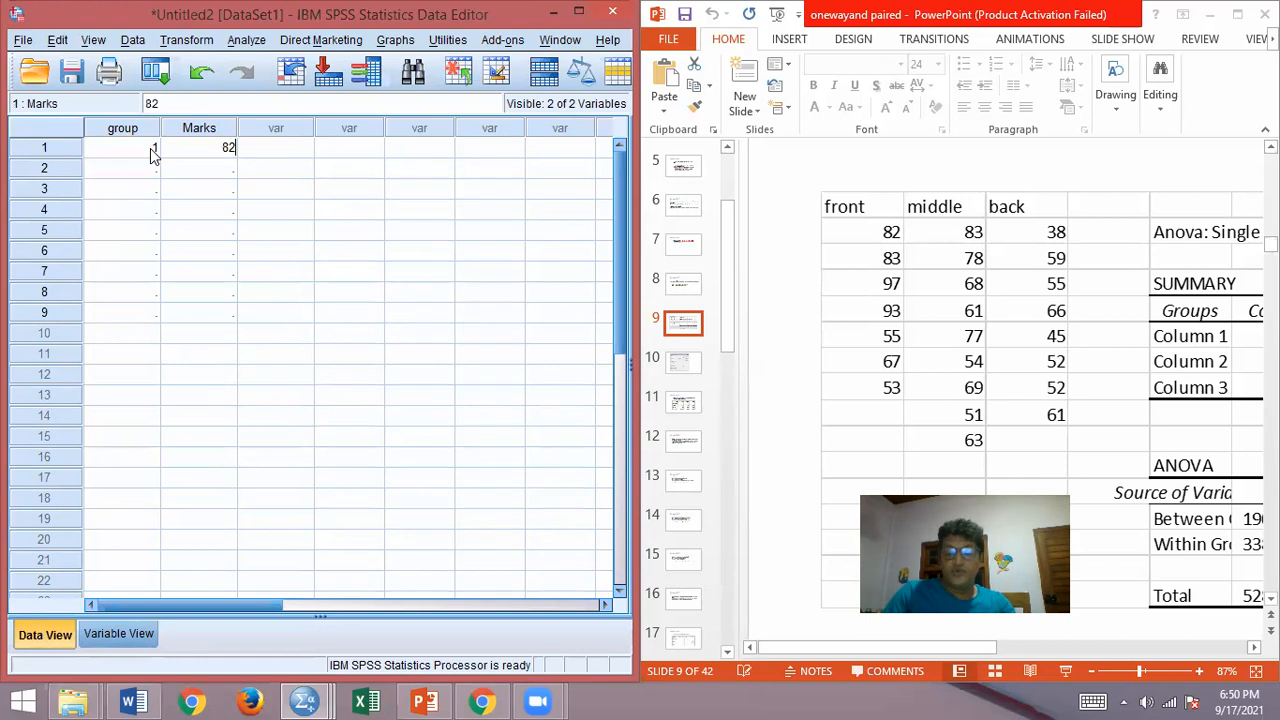
{"action": "key", "text": "Return"}
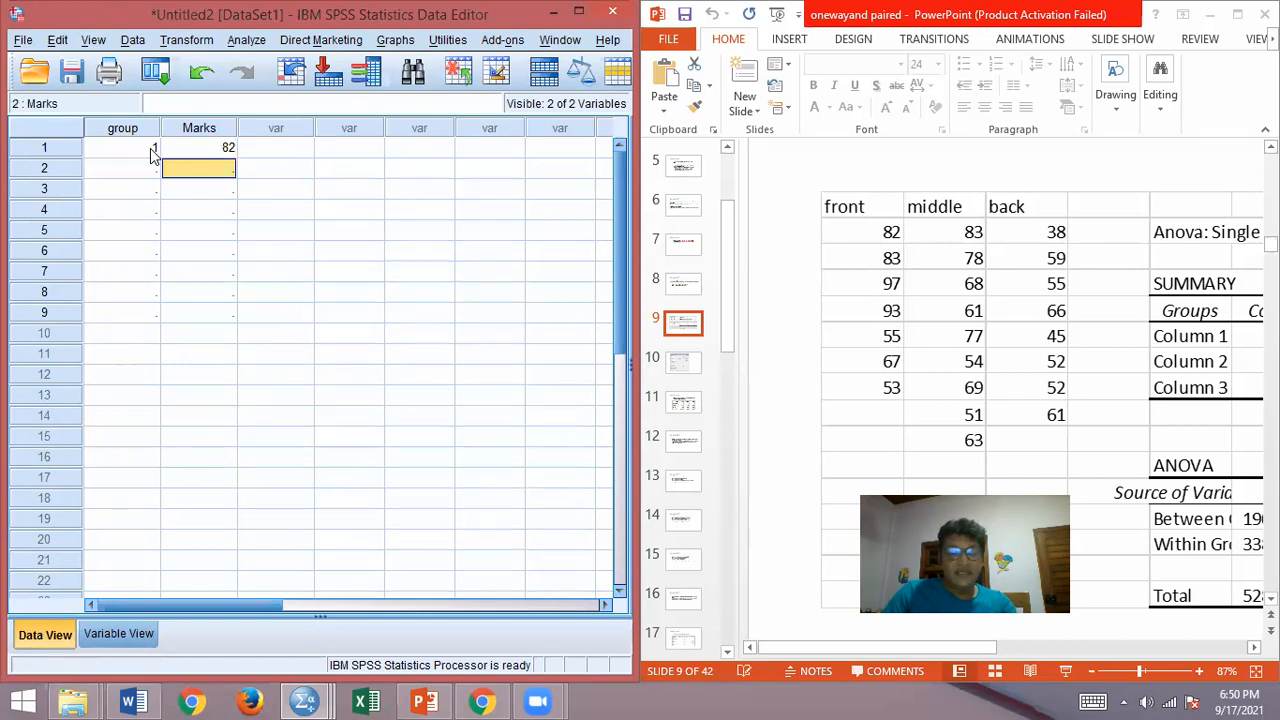
Step: Enter group 1 with Marks 83 in row 2 and group 1 with Marks 97 in row 3
{"action": "type", "text": "8"}
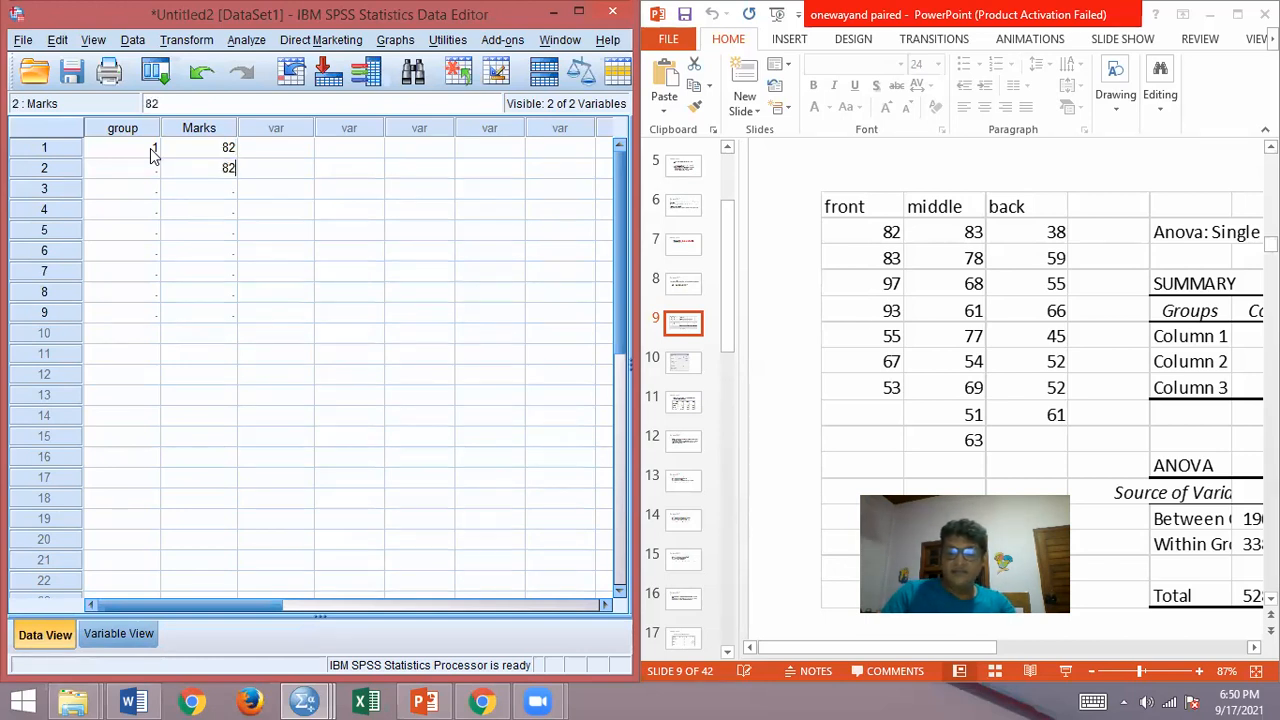
{"action": "type", "text": "3"}
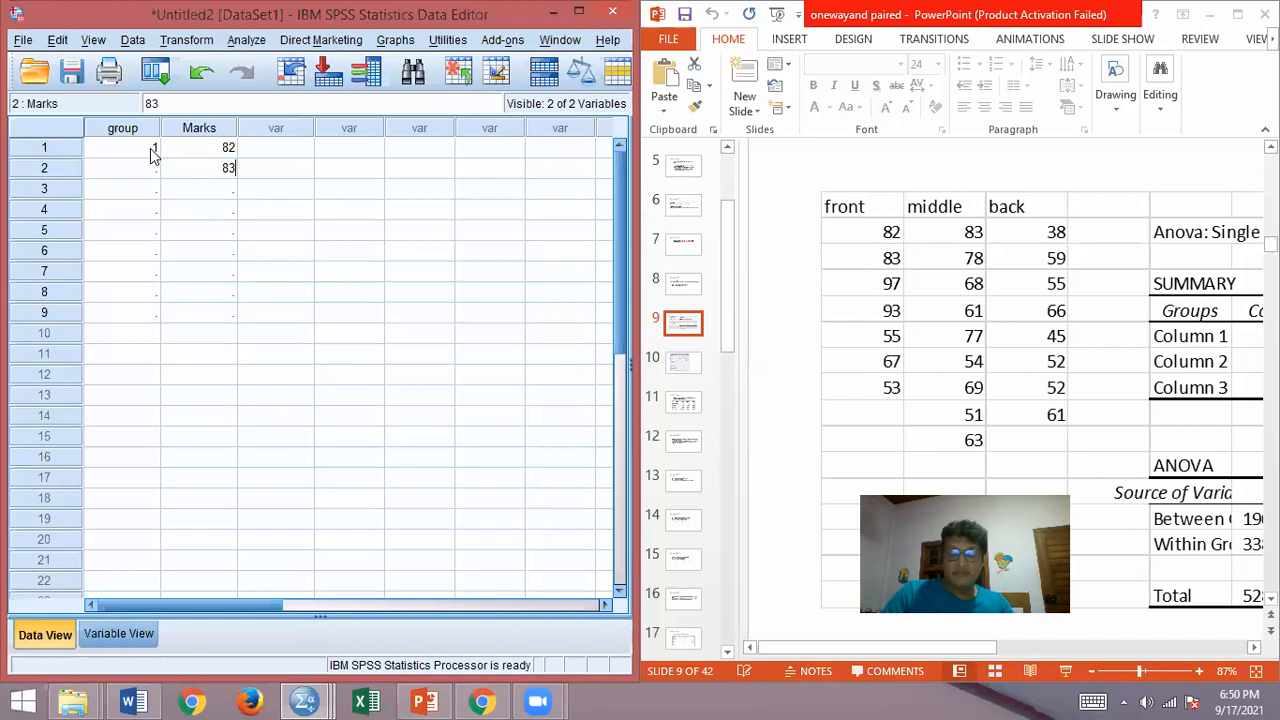
{"action": "key", "text": "Left"}
{"action": "type", "text": "1"}
{"action": "key", "text": "Return"}
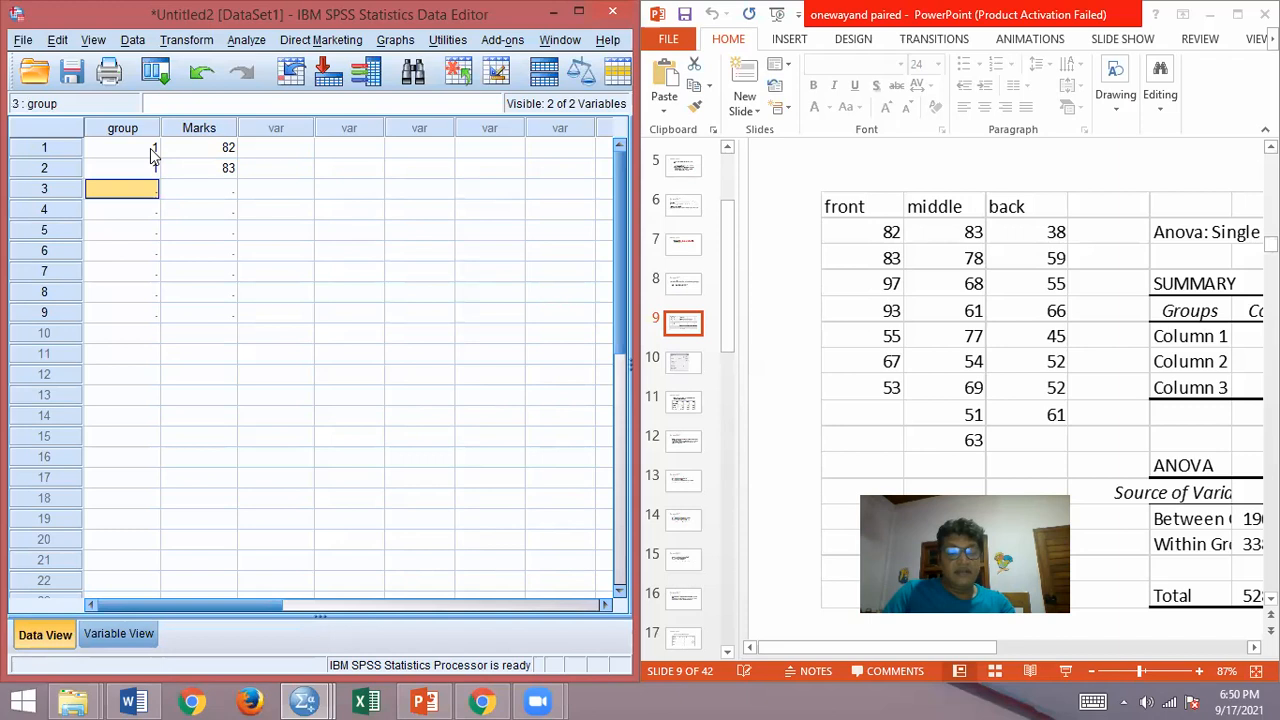
{"action": "type", "text": "1"}
{"action": "key", "text": "Tab"}
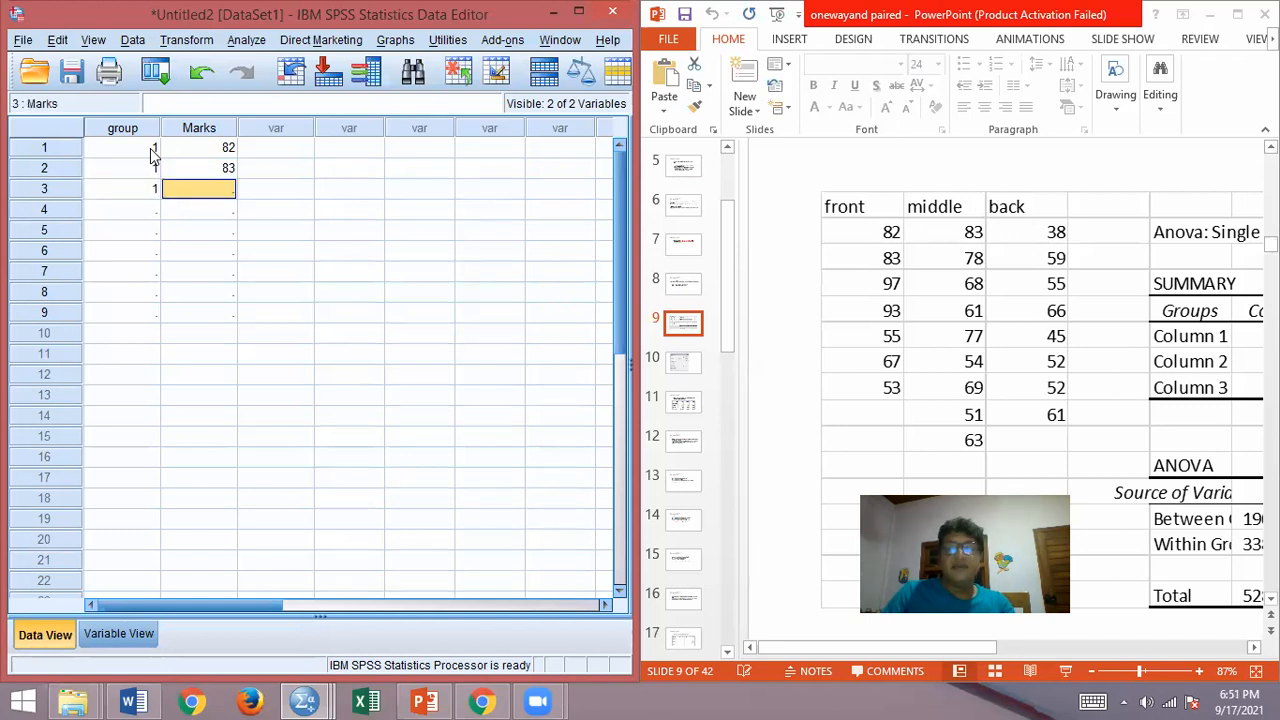
{"action": "type", "text": "97"}
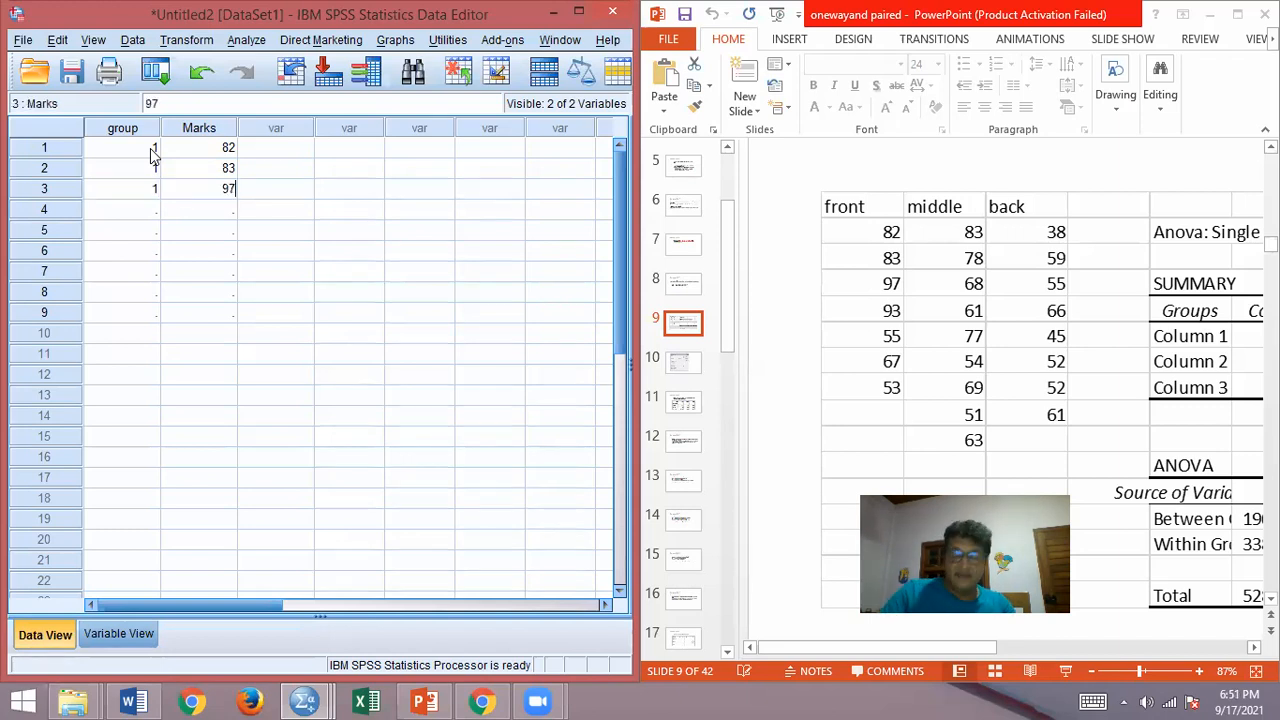
{"action": "key", "text": "Return"}
Step: Enter group 1 with Marks 93 in row 4 and group 1 with Marks 55 in row 5
{"action": "type", "text": "93"}
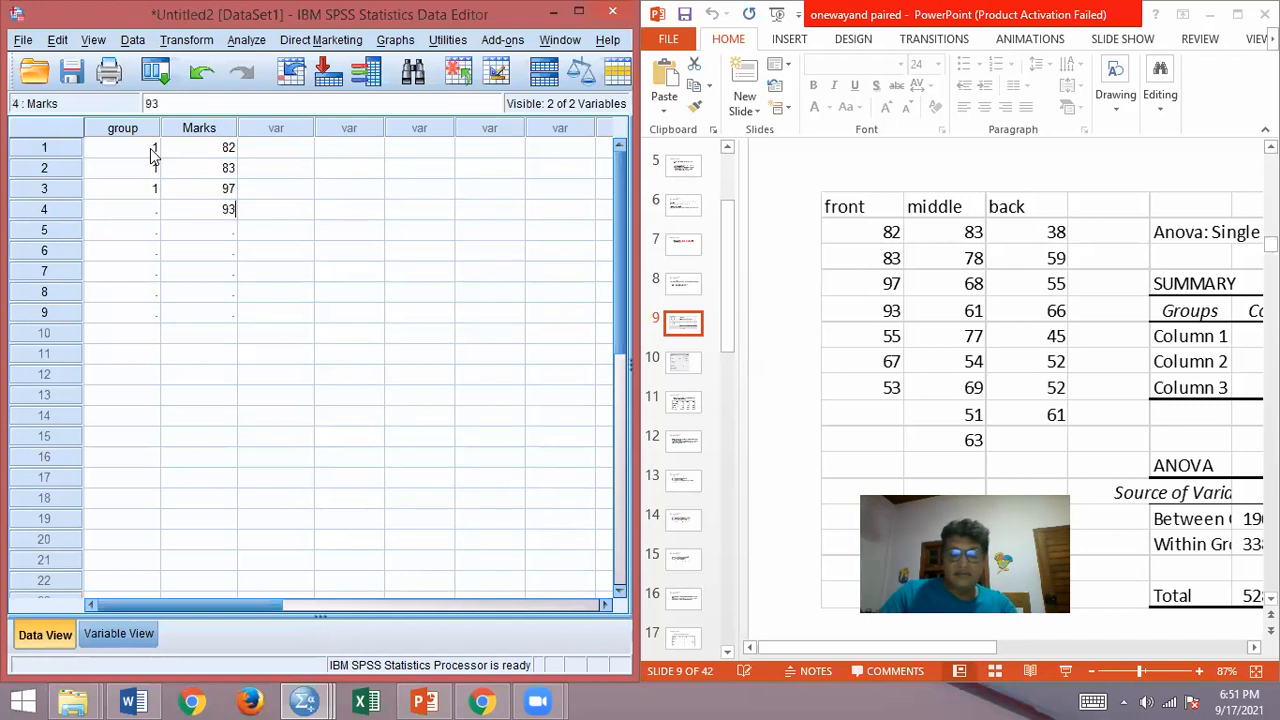
{"action": "key", "text": "Left"}
{"action": "type", "text": "1"}
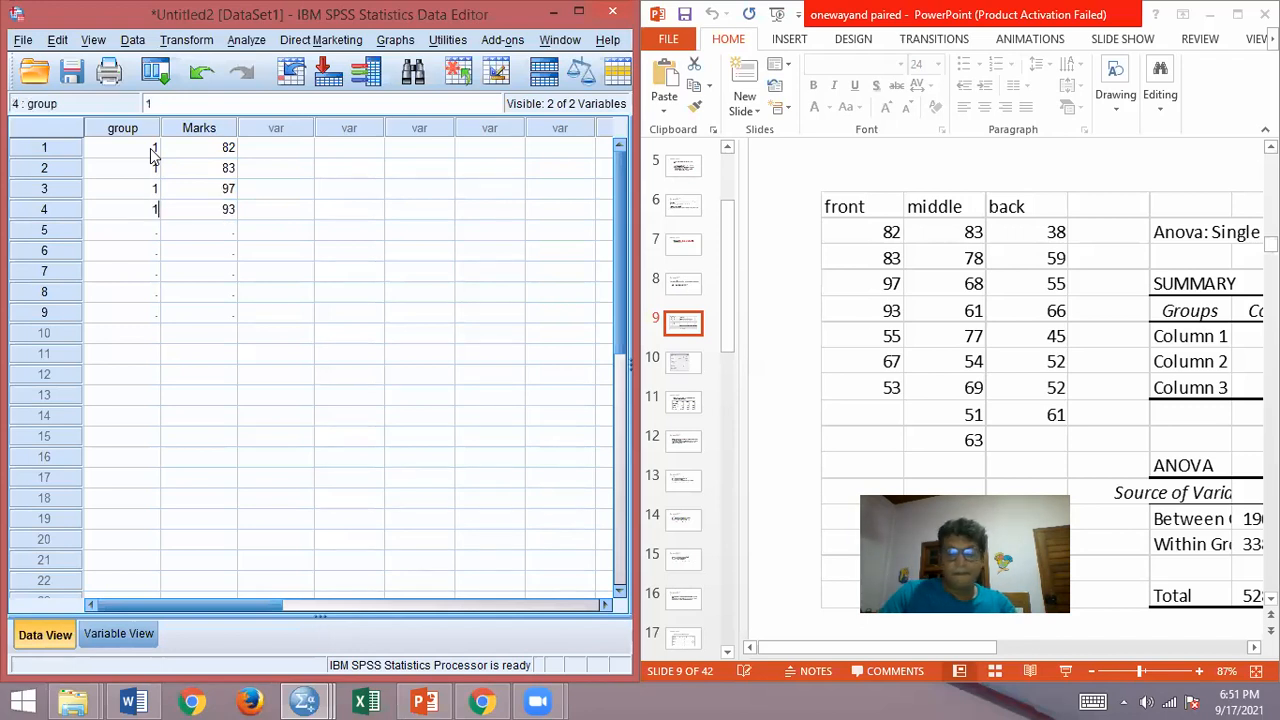
{"action": "key", "text": "Return"}
{"action": "type", "text": "1"}
{"action": "key", "text": "Tab"}
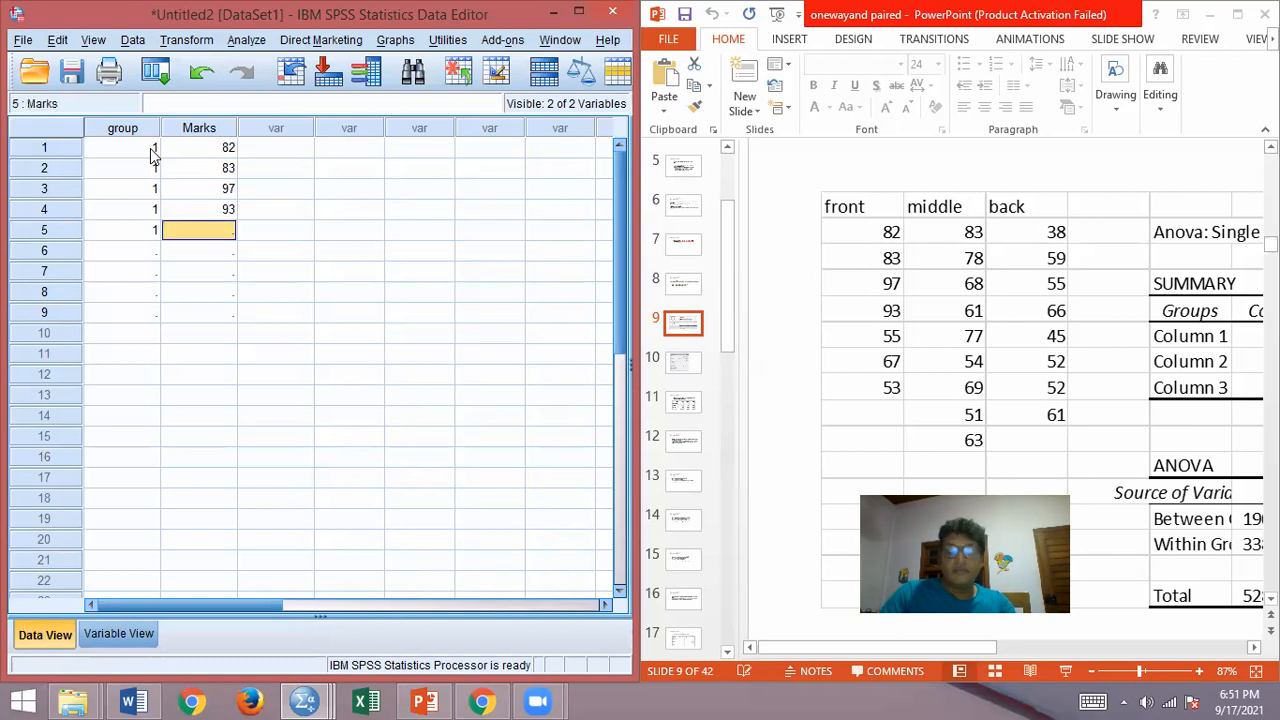
{"action": "type", "text": "55"}
{"action": "key", "text": "Return"}
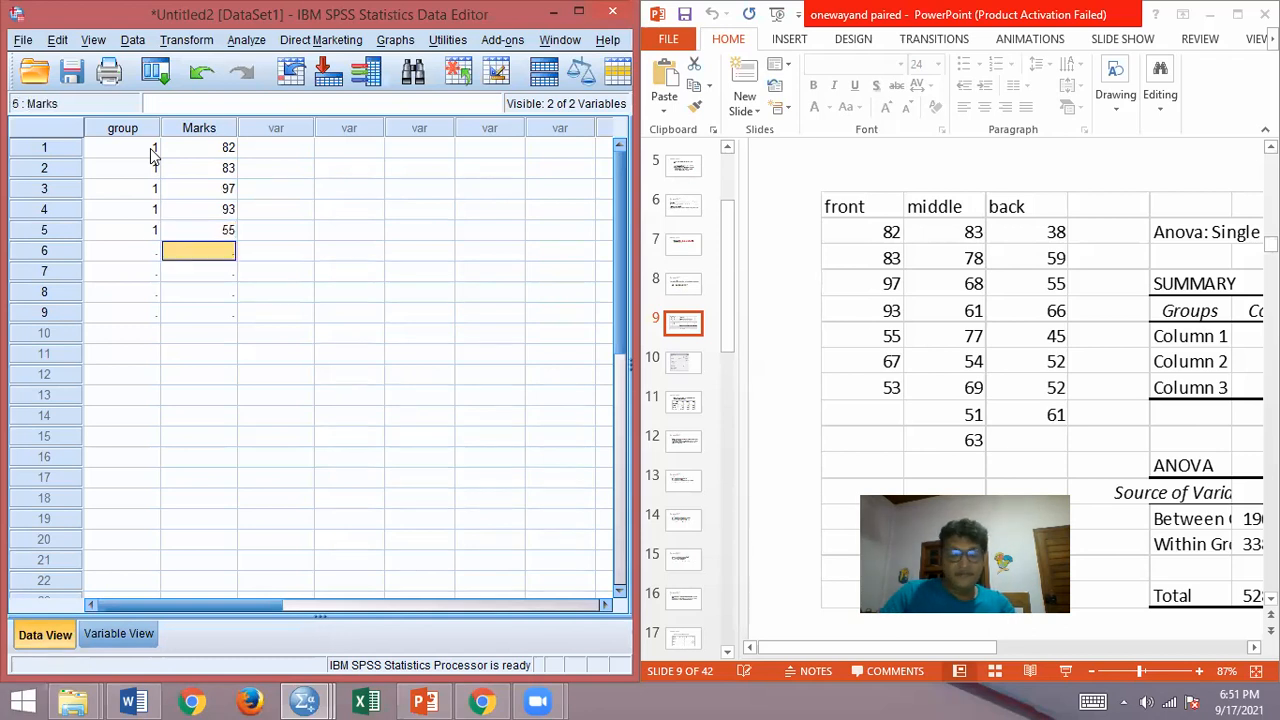
Step: Enter group 1 with Marks 67 in row 6 and group 1 with Marks 53 in row 7
{"action": "type", "text": "67"}
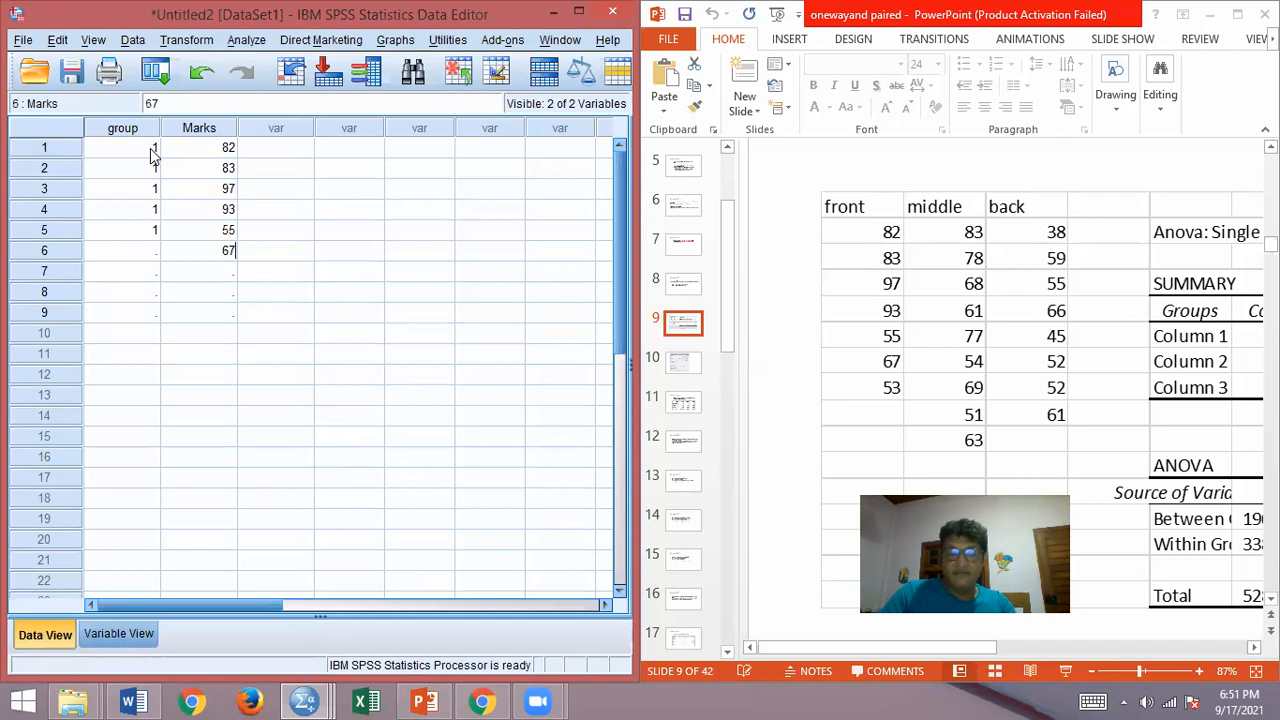
{"action": "key", "text": "Left"}
{"action": "type", "text": "1"}
{"action": "key", "text": "Return"}
{"action": "type", "text": "1"}
{"action": "key", "text": "Right"}
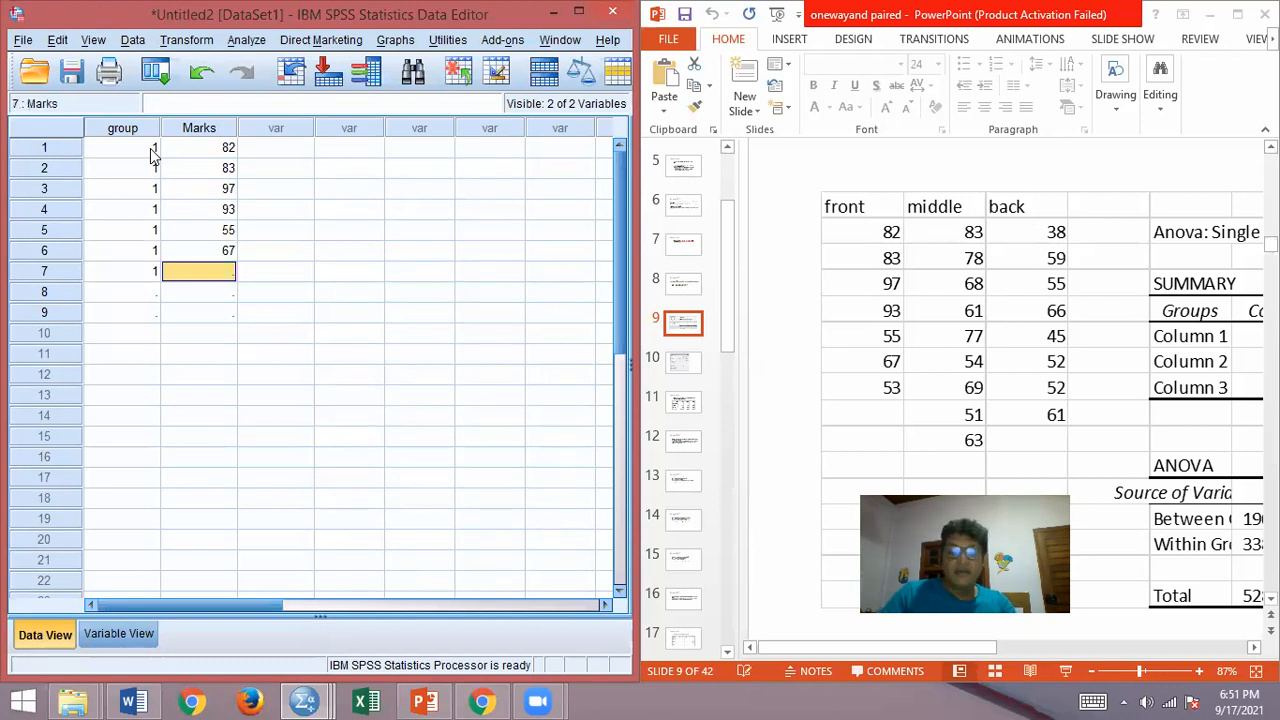
{"action": "type", "text": "53"}
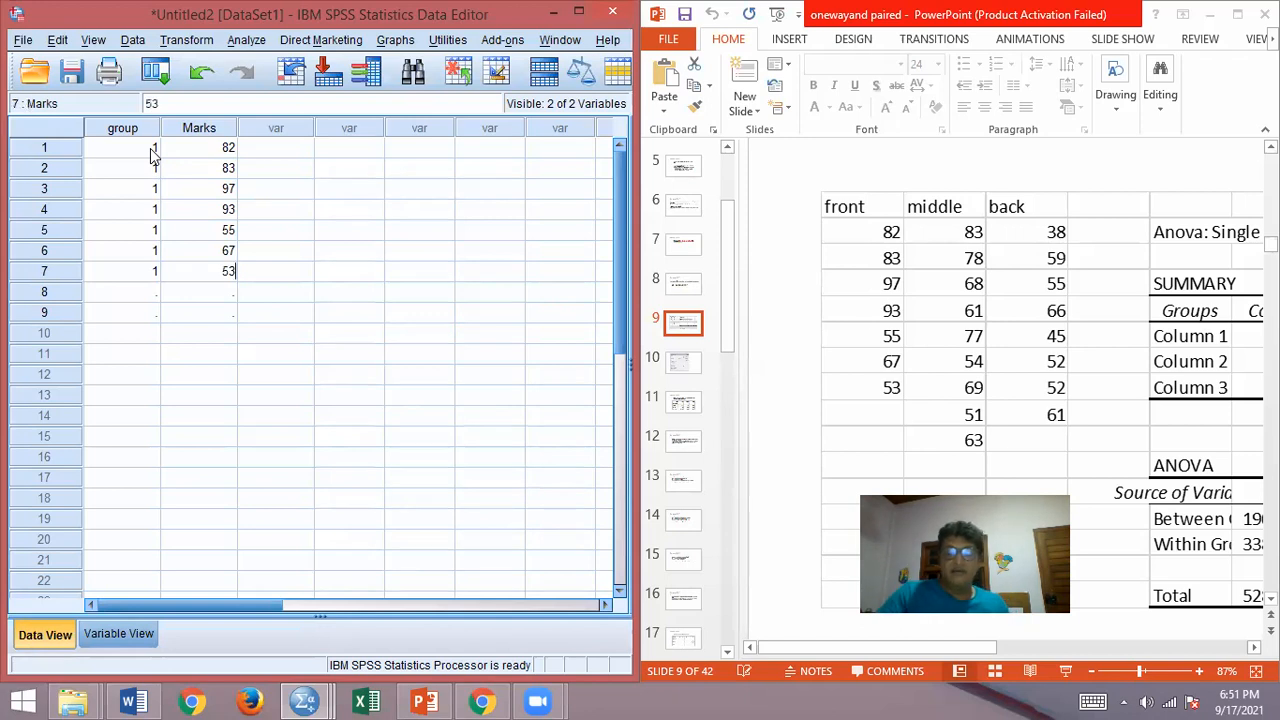
{"action": "key", "text": "Return"}
Step: Enter group 2 with Marks 83 in row 8 and group 2 with Marks 78 in row 9
{"action": "type", "text": "83"}
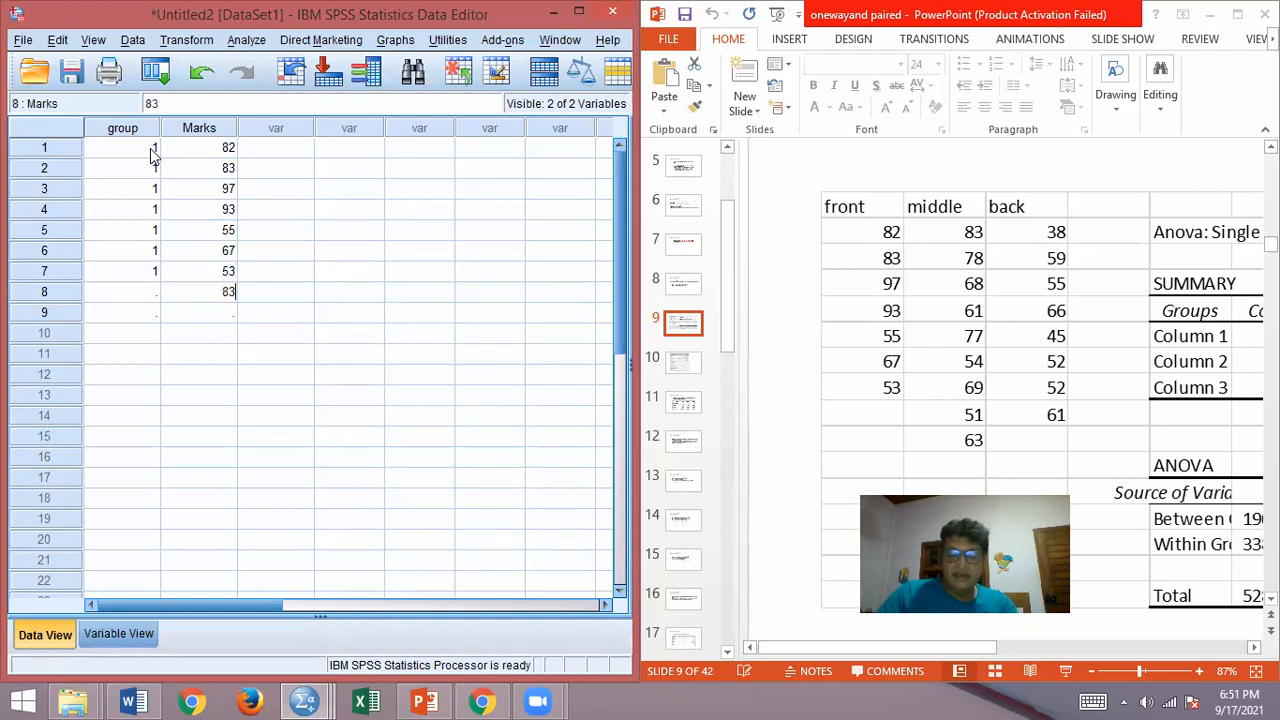
{"action": "key", "text": "Left"}
{"action": "type", "text": "2"}
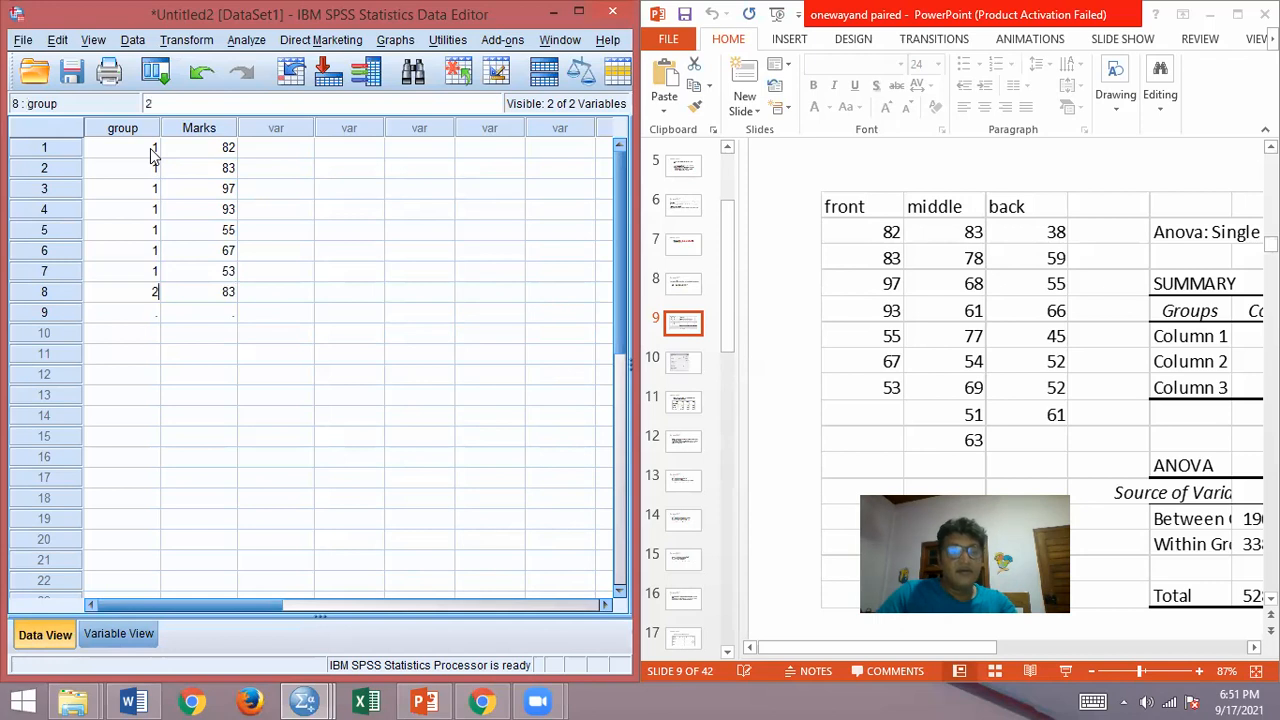
{"action": "key", "text": "Return"}
{"action": "type", "text": "2"}
{"action": "key", "text": "Return"}
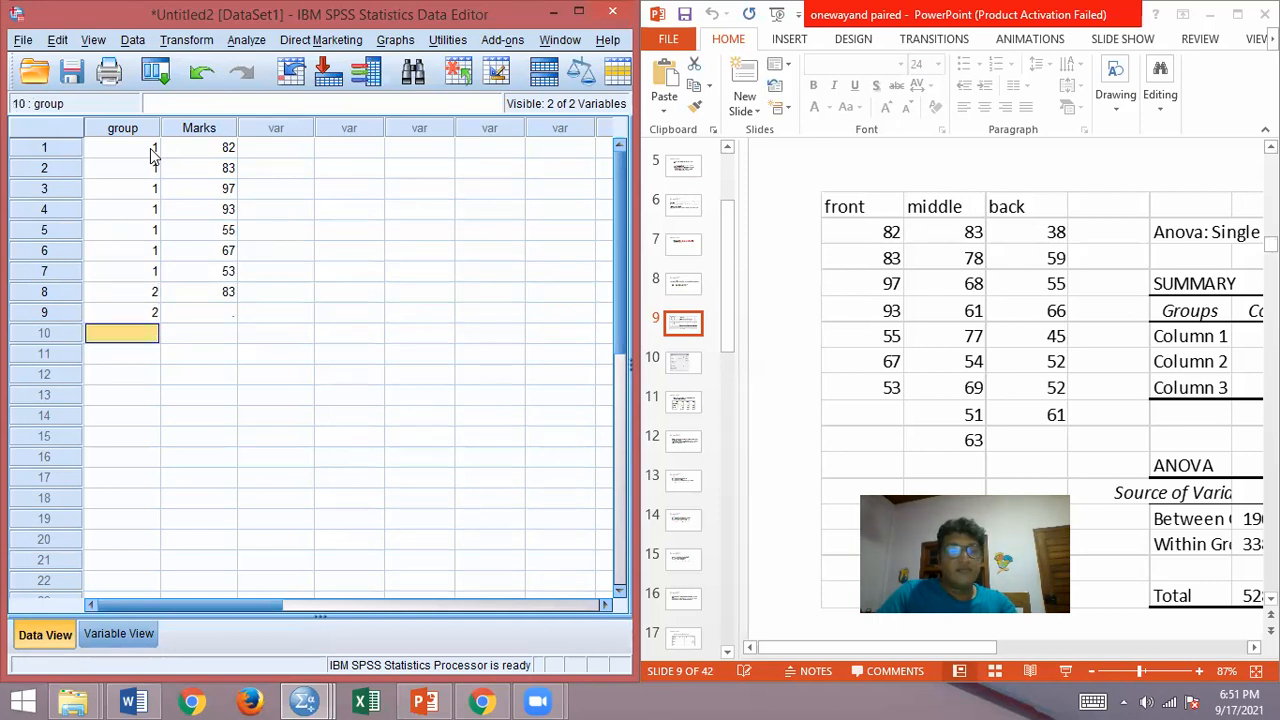
{"action": "key", "text": "Right"}
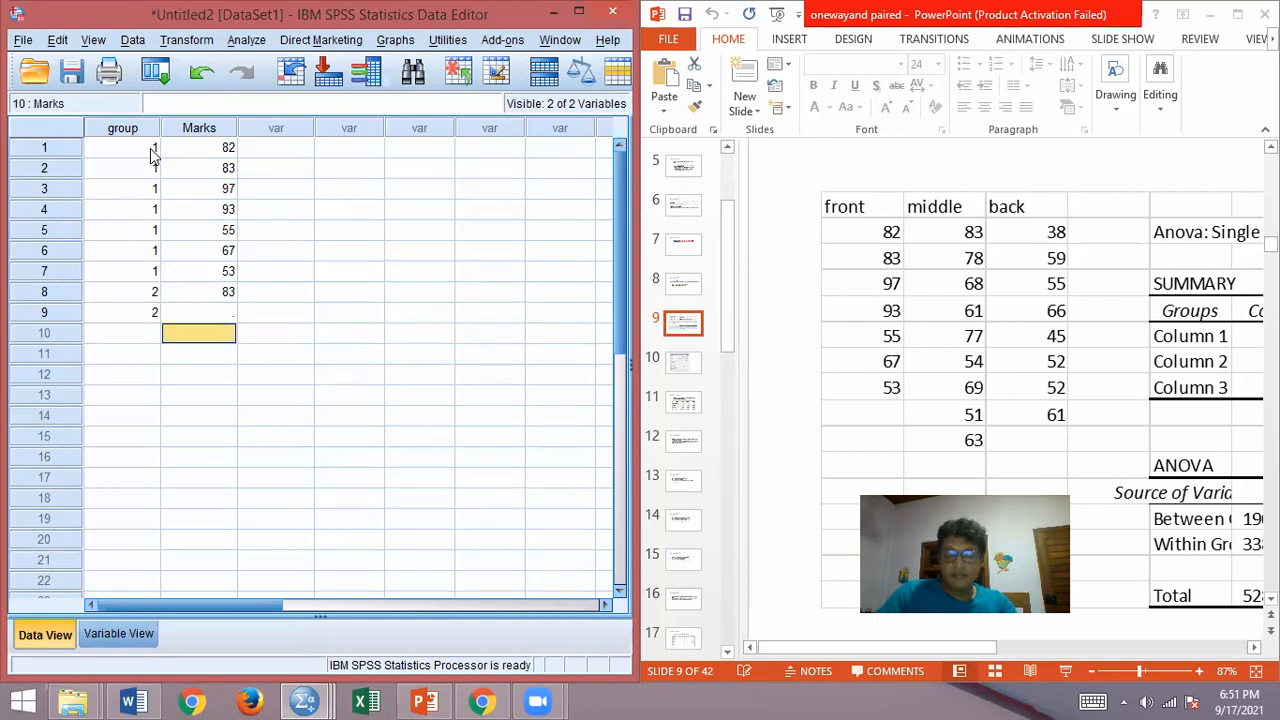
{"action": "key", "text": "Up"}
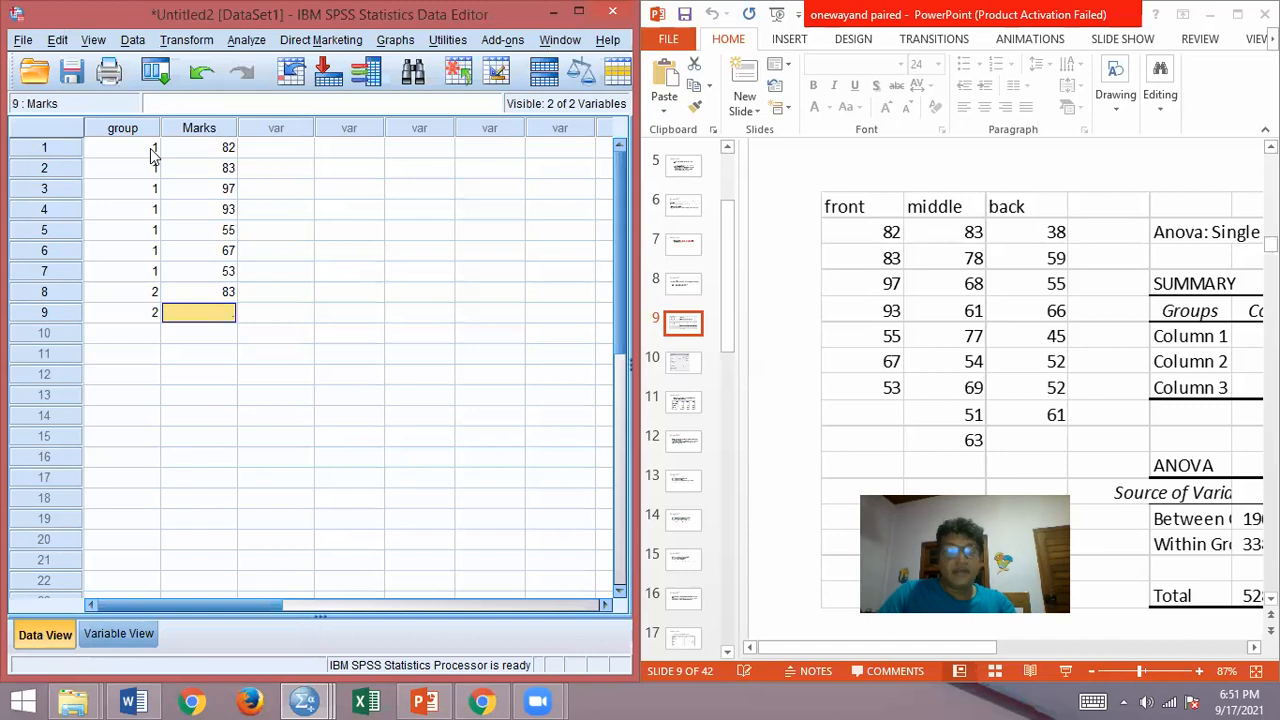
{"action": "type", "text": "78"}
{"action": "key", "text": "Return"}
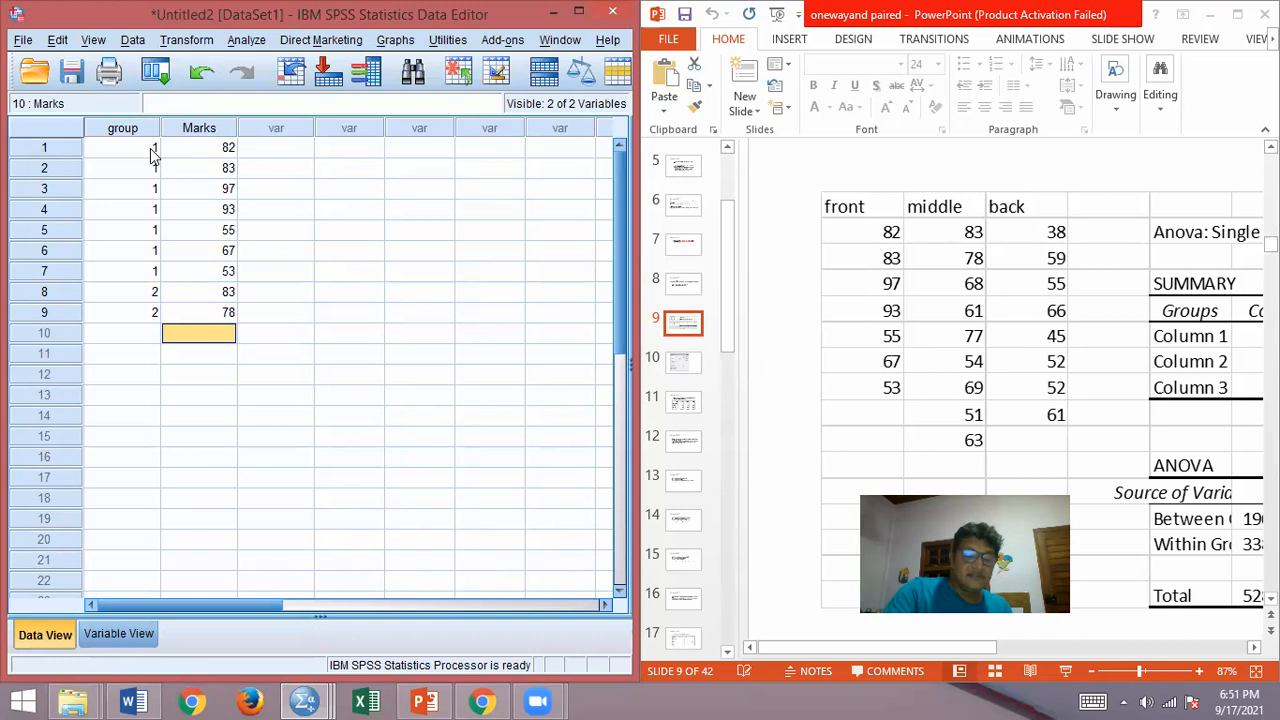
Step: Enter group 2 with Marks 68 in row 10 and group 2 with Marks 61 in row 11
{"action": "type", "text": "68"}
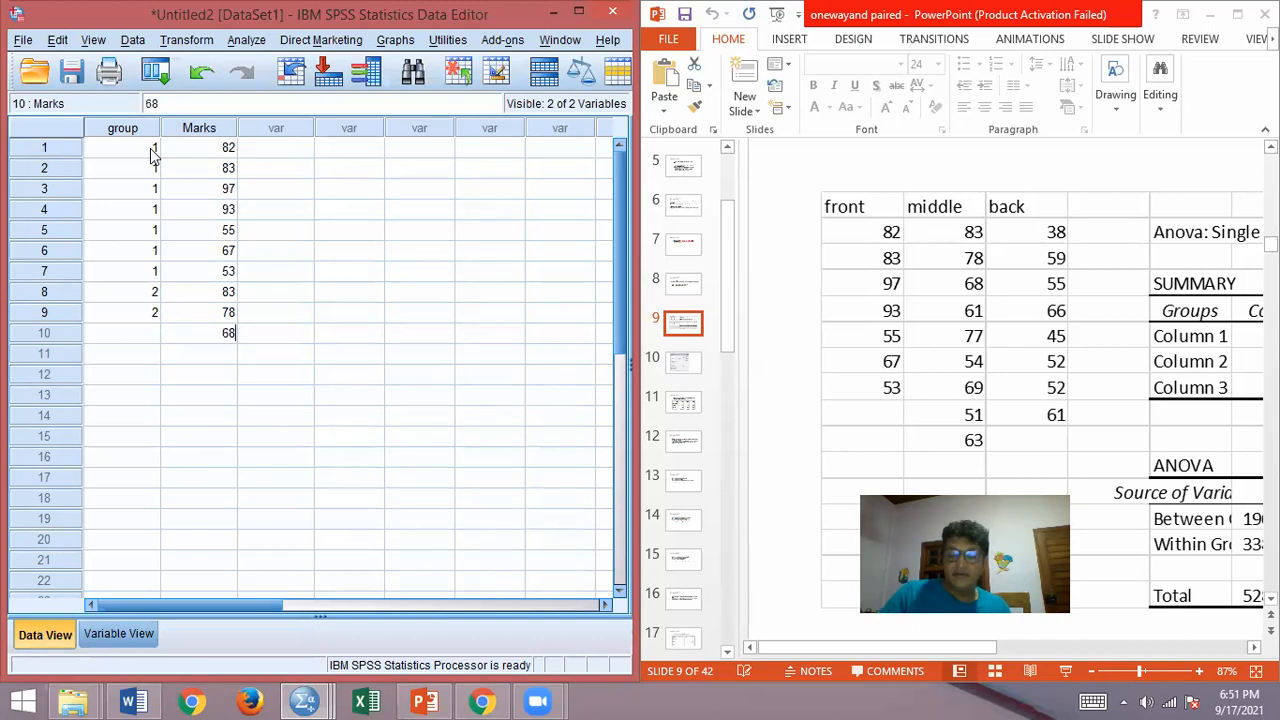
{"action": "key", "text": "Left"}
{"action": "type", "text": "2"}
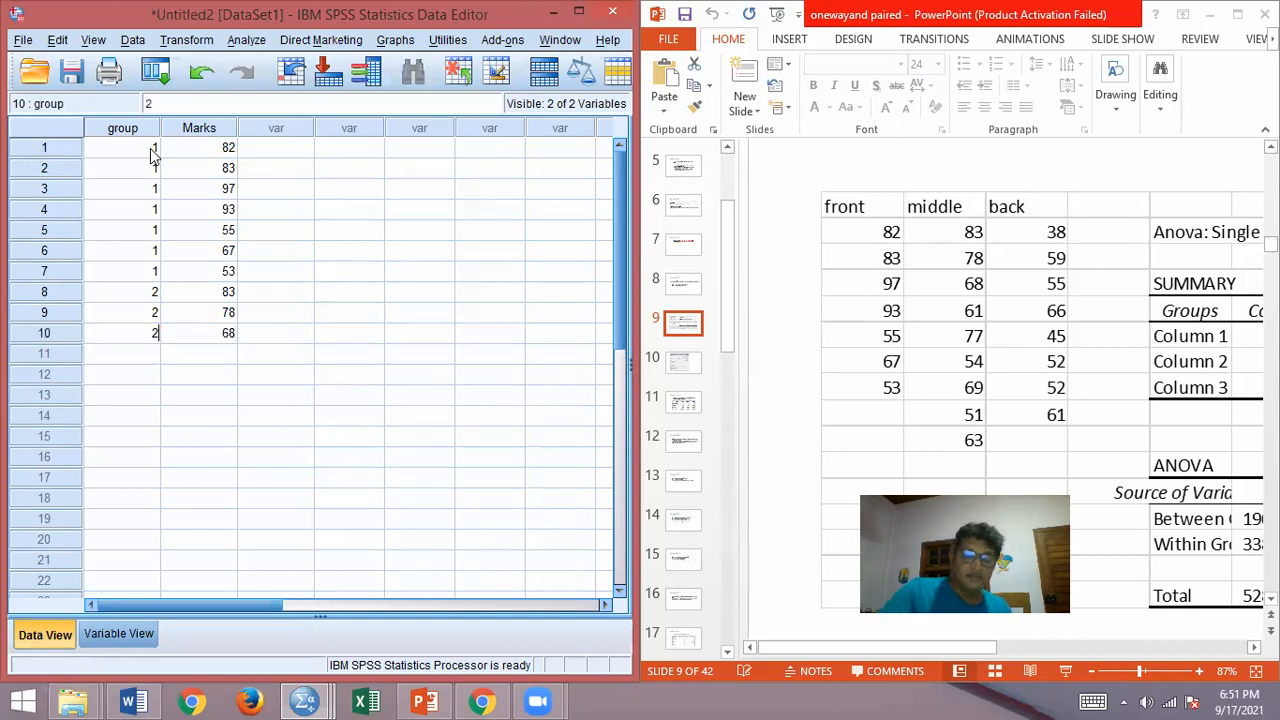
{"action": "key", "text": "Return"}
{"action": "type", "text": "2"}
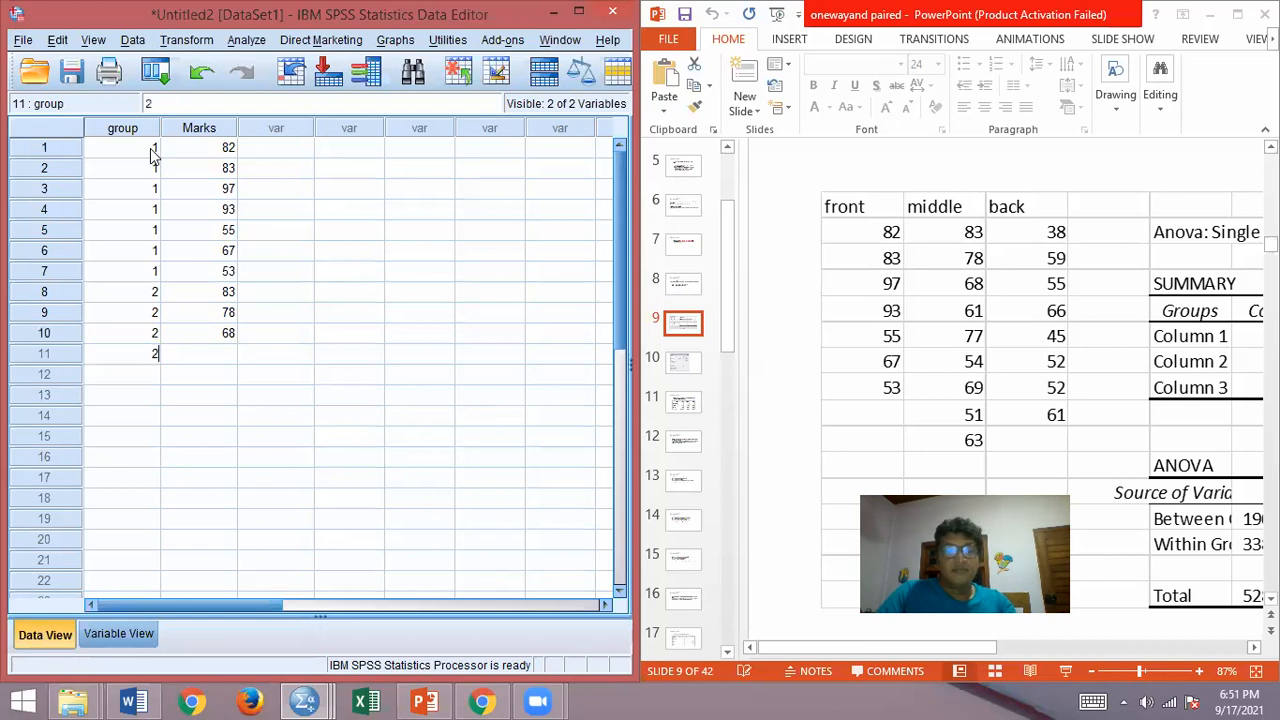
{"action": "key", "text": "Tab"}
{"action": "type", "text": "61"}
{"action": "key", "text": "Return"}
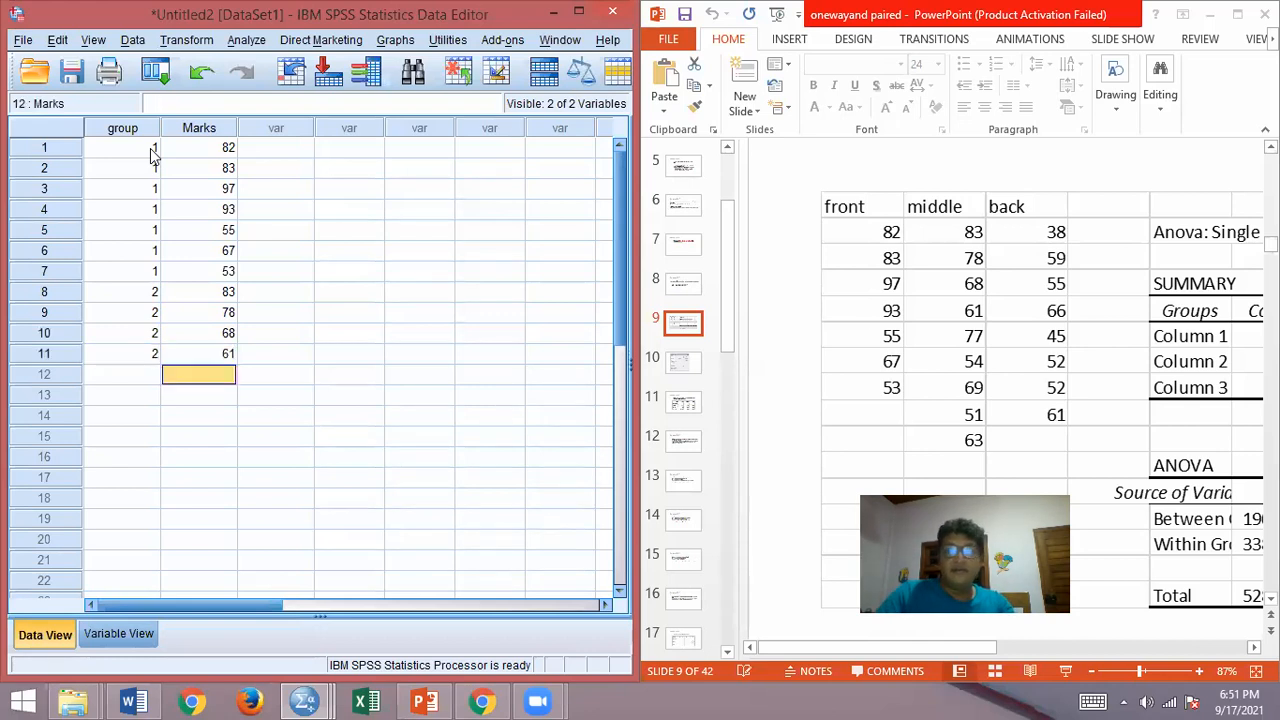
Step: Enter group 2 with Marks 77 in row 12 and group 2 with Marks 54 in row 13
{"action": "type", "text": "77"}
{"action": "key", "text": "Left"}
{"action": "type", "text": "2"}
{"action": "key", "text": "Return"}
{"action": "type", "text": "2"}
{"action": "key", "text": "Tab"}
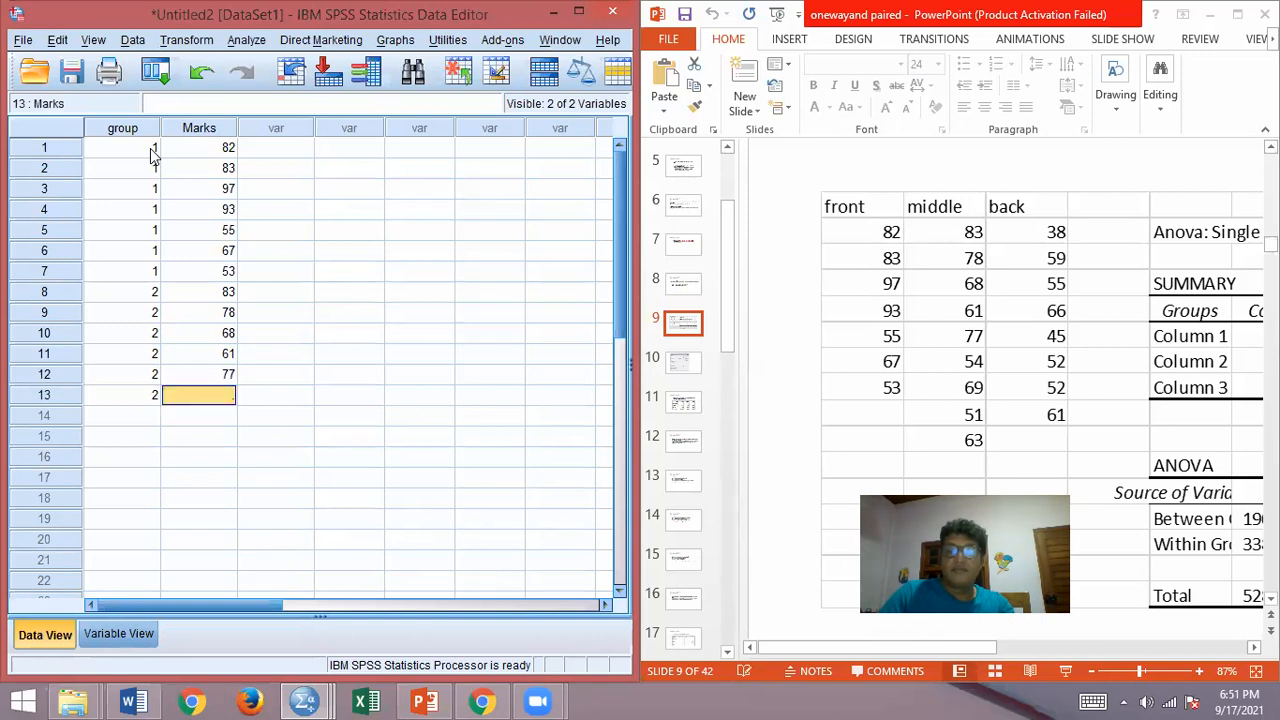
{"action": "type", "text": "54"}
{"action": "key", "text": "Return"}
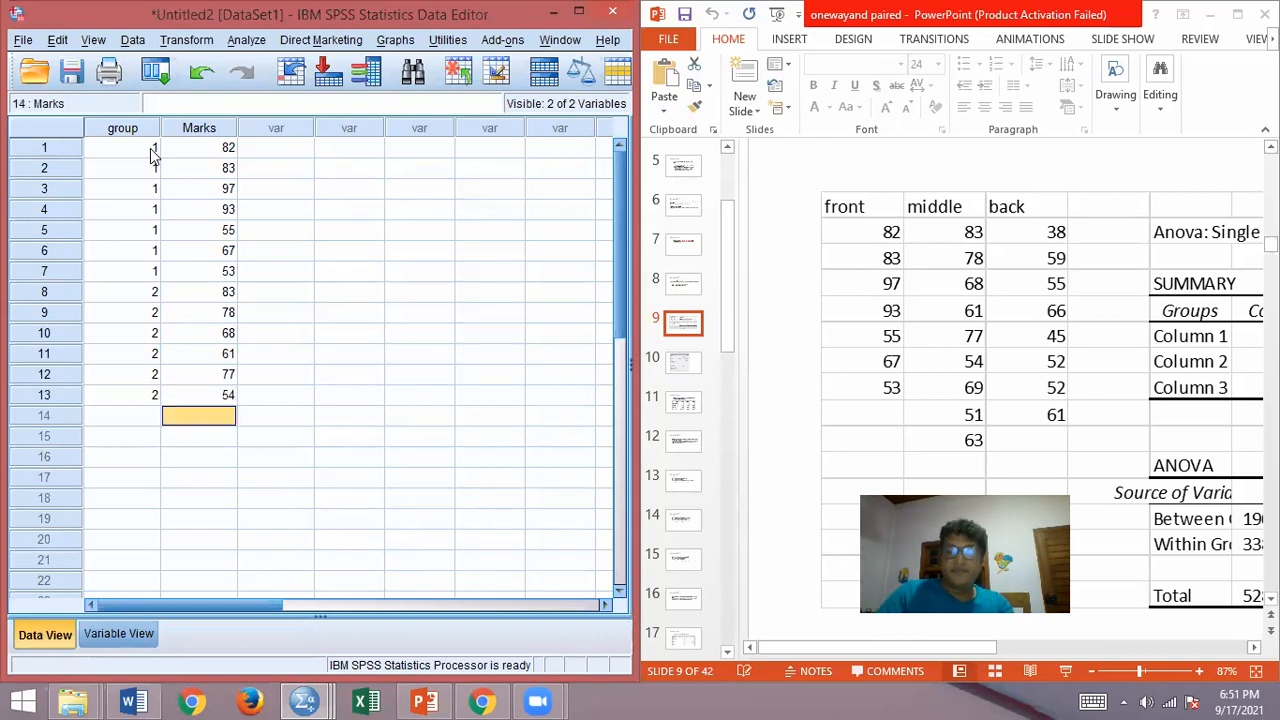
Step: Enter group 2 with Marks 69 in row 14 and group 2 with Marks 51 in row 15
{"action": "type", "text": "69"}
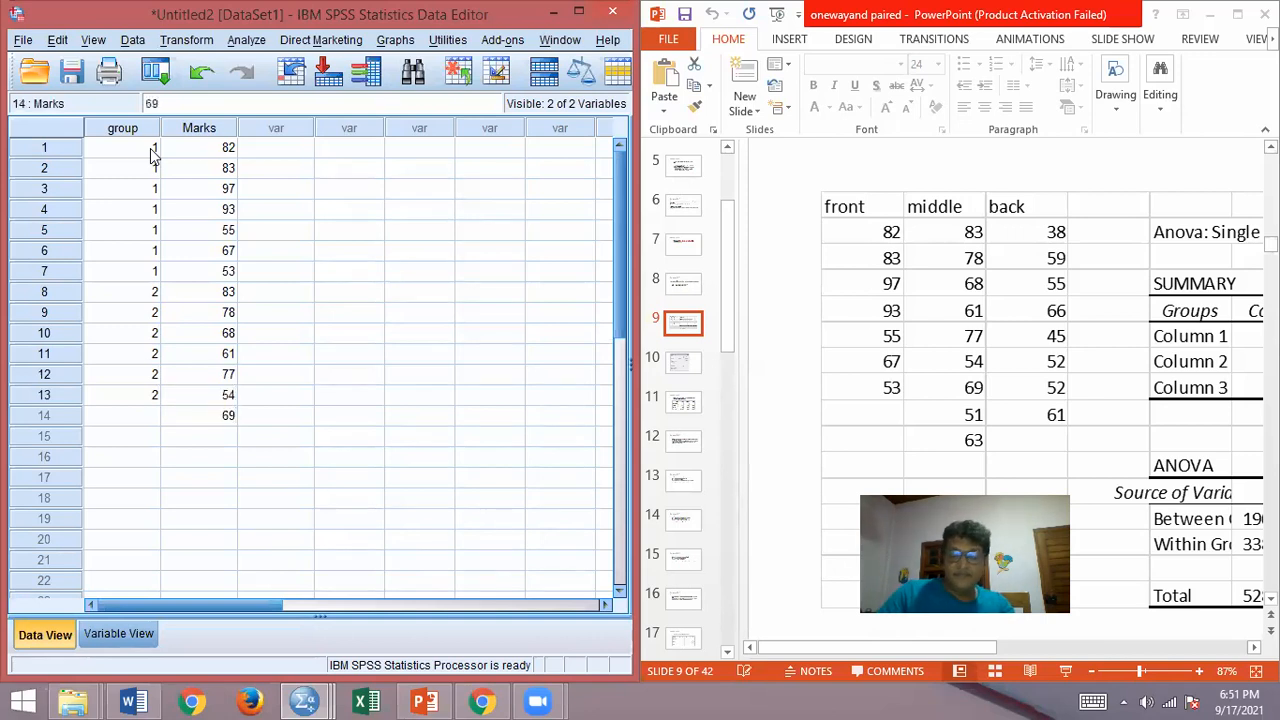
{"action": "key", "text": "Left"}
{"action": "type", "text": "2"}
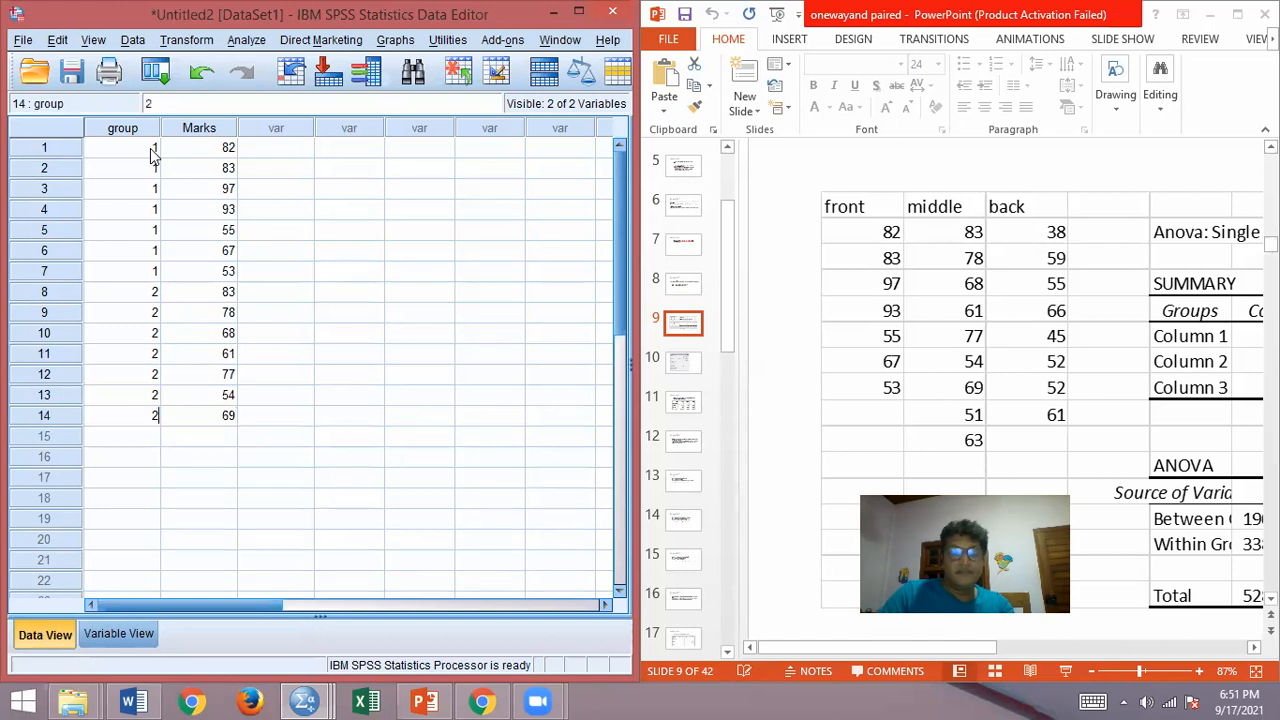
{"action": "key", "text": "Return"}
{"action": "type", "text": "2"}
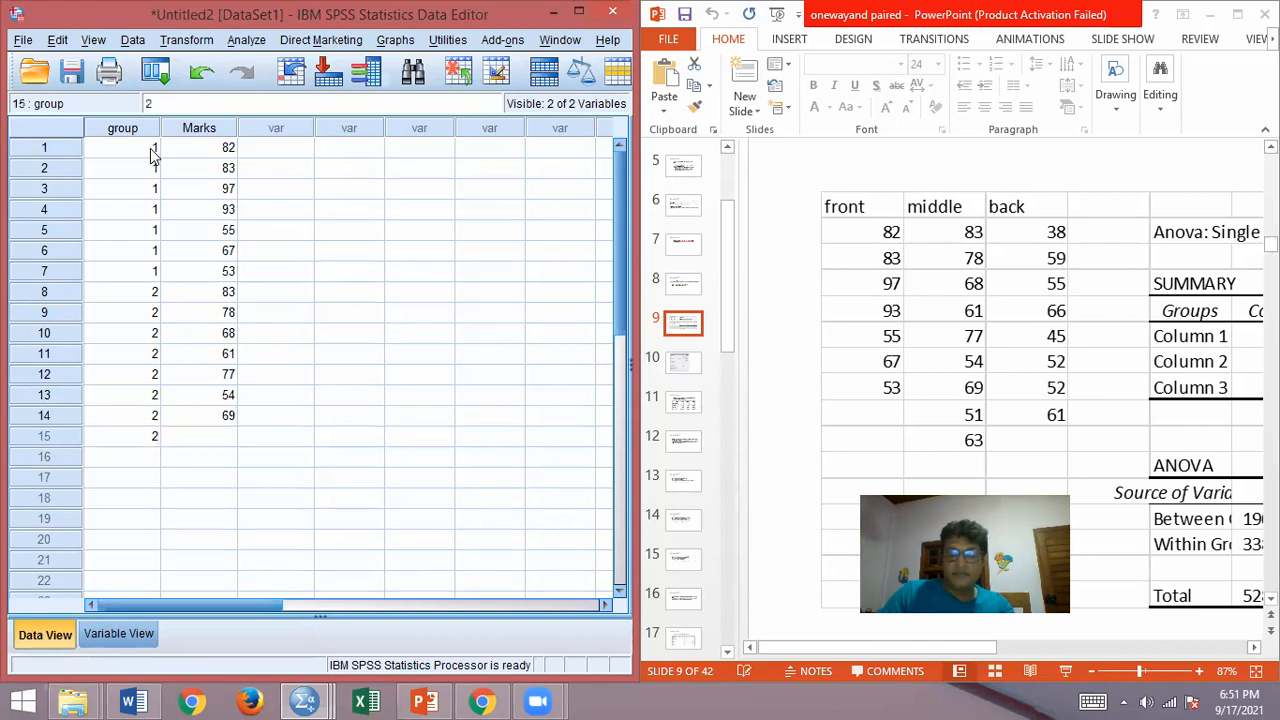
{"action": "key", "text": "Right"}
{"action": "type", "text": "51"}
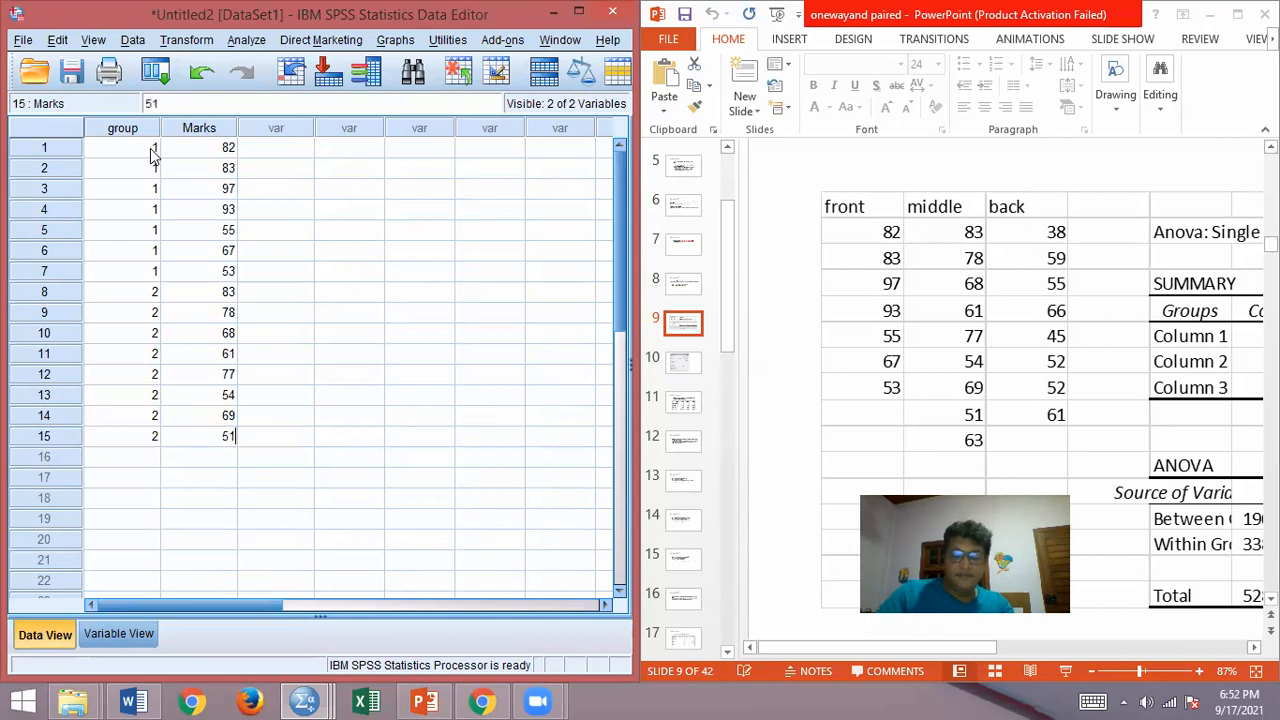
{"action": "key", "text": "Return"}
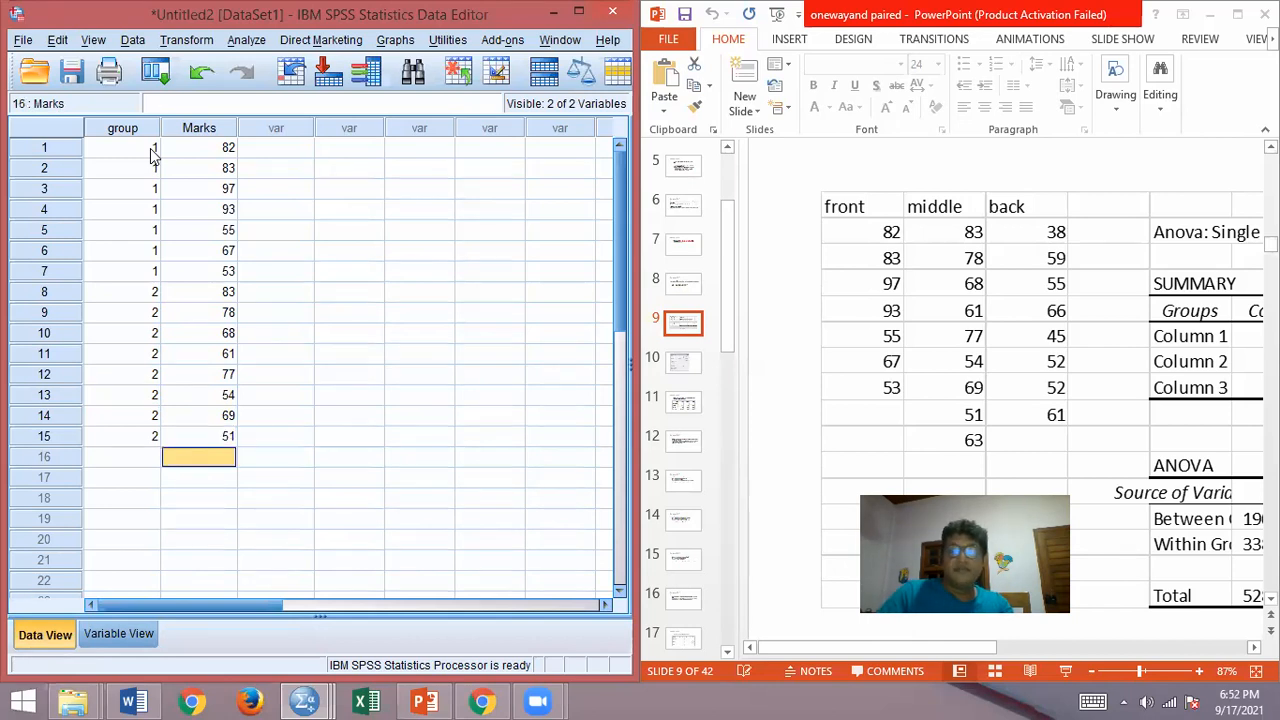
Step: Enter group 2 with Marks 63 in row 16, and clear the stray group value in row 17
{"action": "type", "text": "63"}
{"action": "key", "text": "Return"}
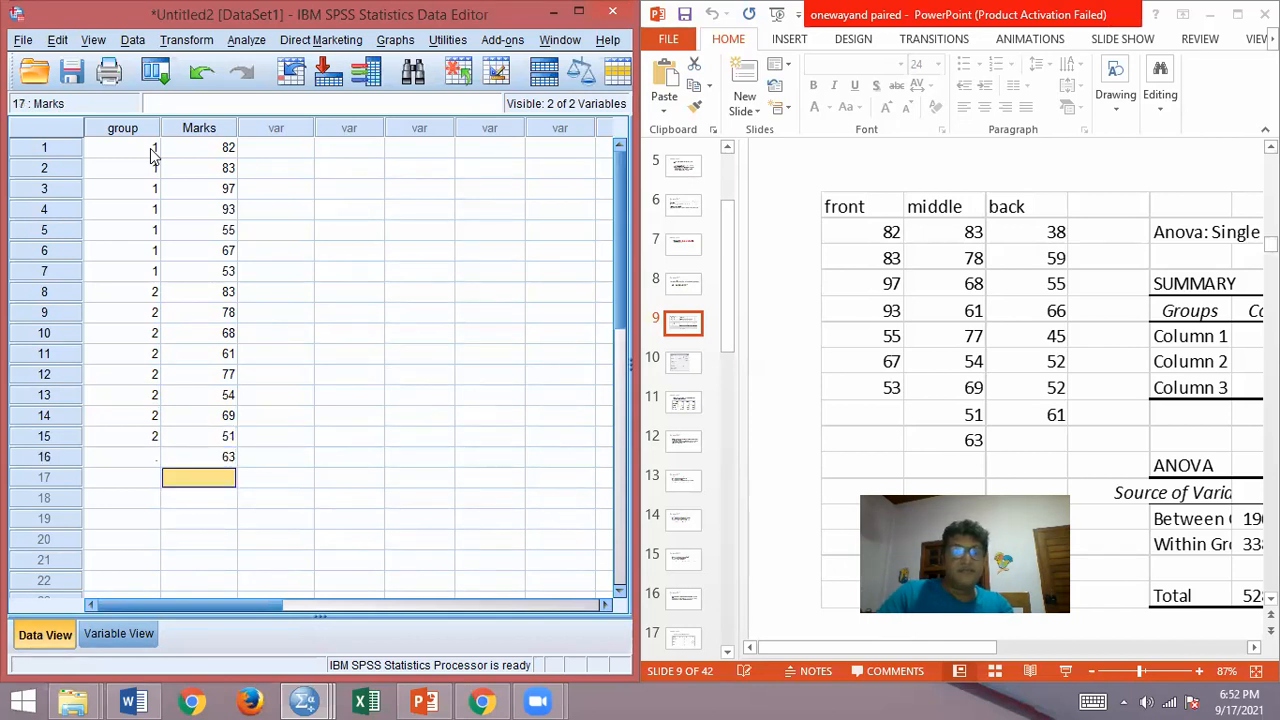
{"action": "key", "text": "Left"}
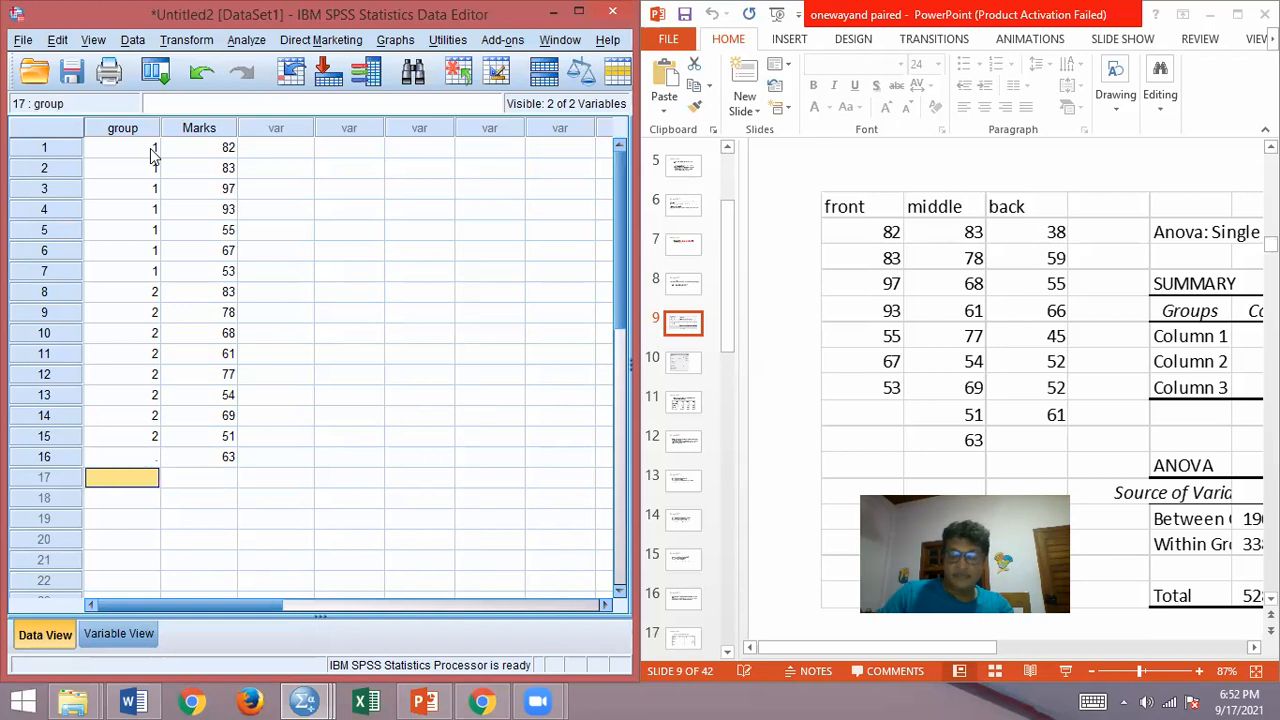
{"action": "key", "text": "Right"}
{"action": "key", "text": "Left"}
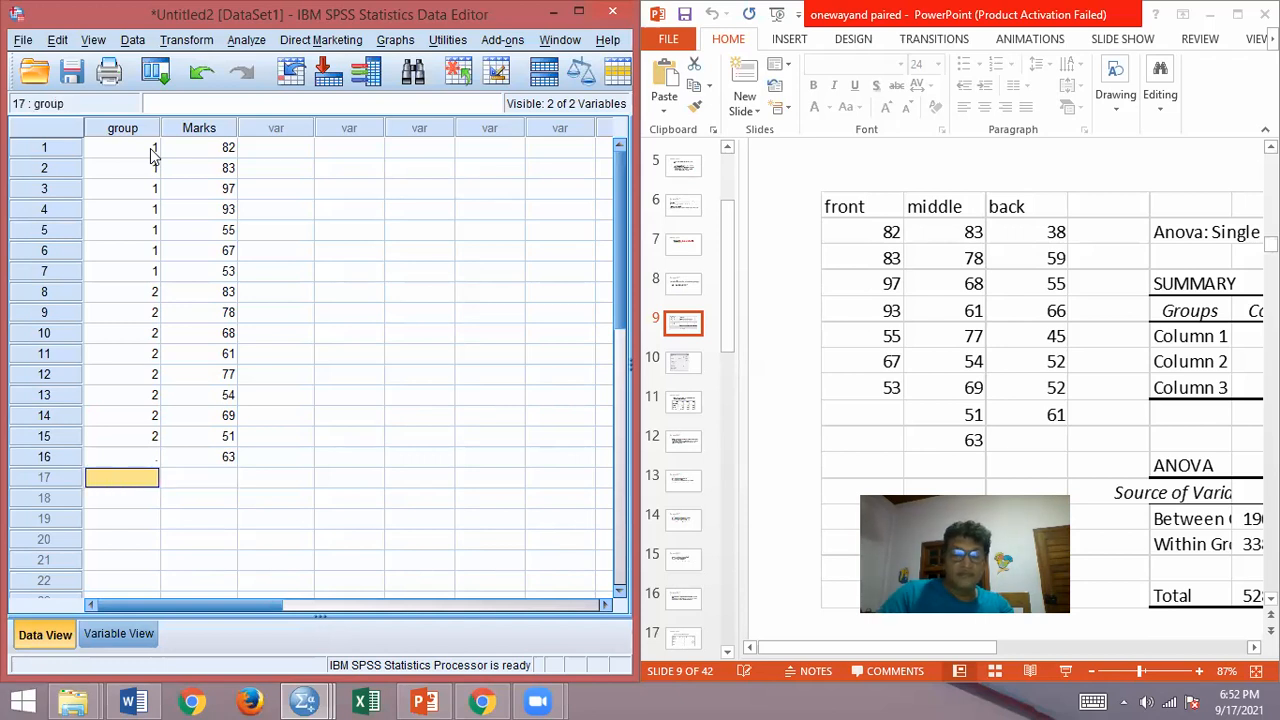
{"action": "type", "text": "2"}
{"action": "key", "text": "Up"}
{"action": "type", "text": "2"}
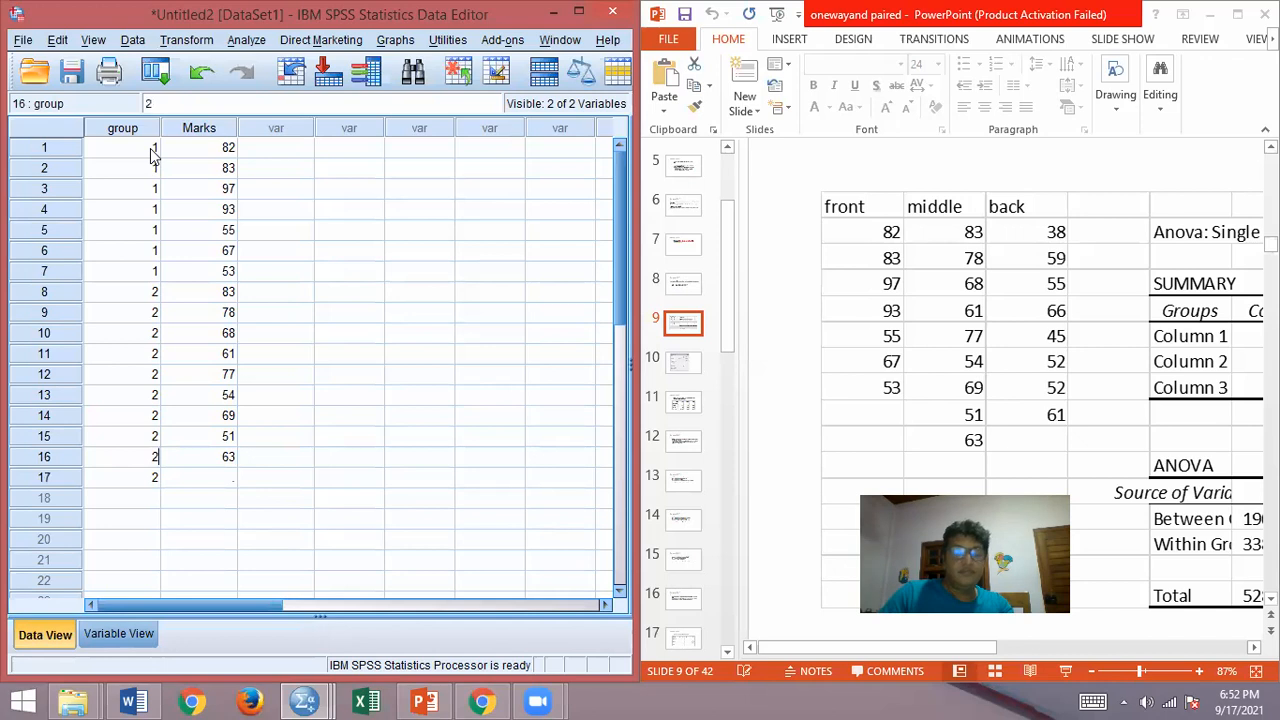
{"action": "key", "text": "Return"}
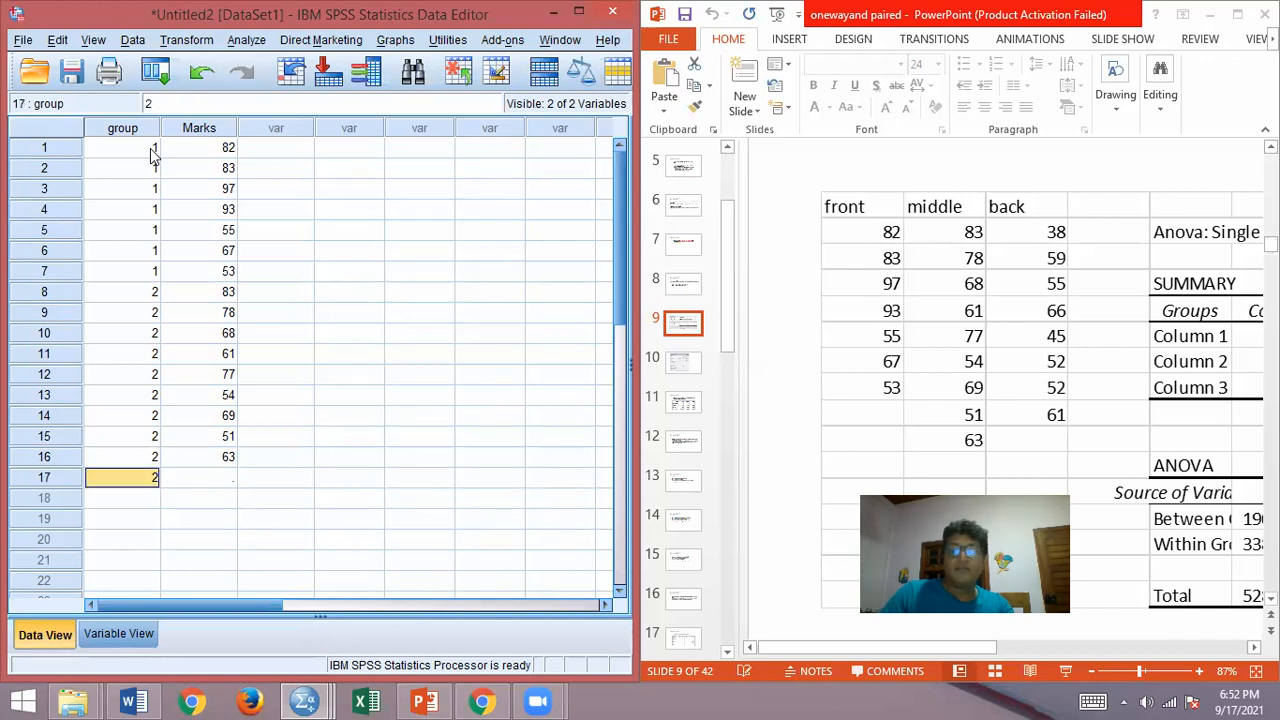
{"action": "key", "text": "BackSpace"}
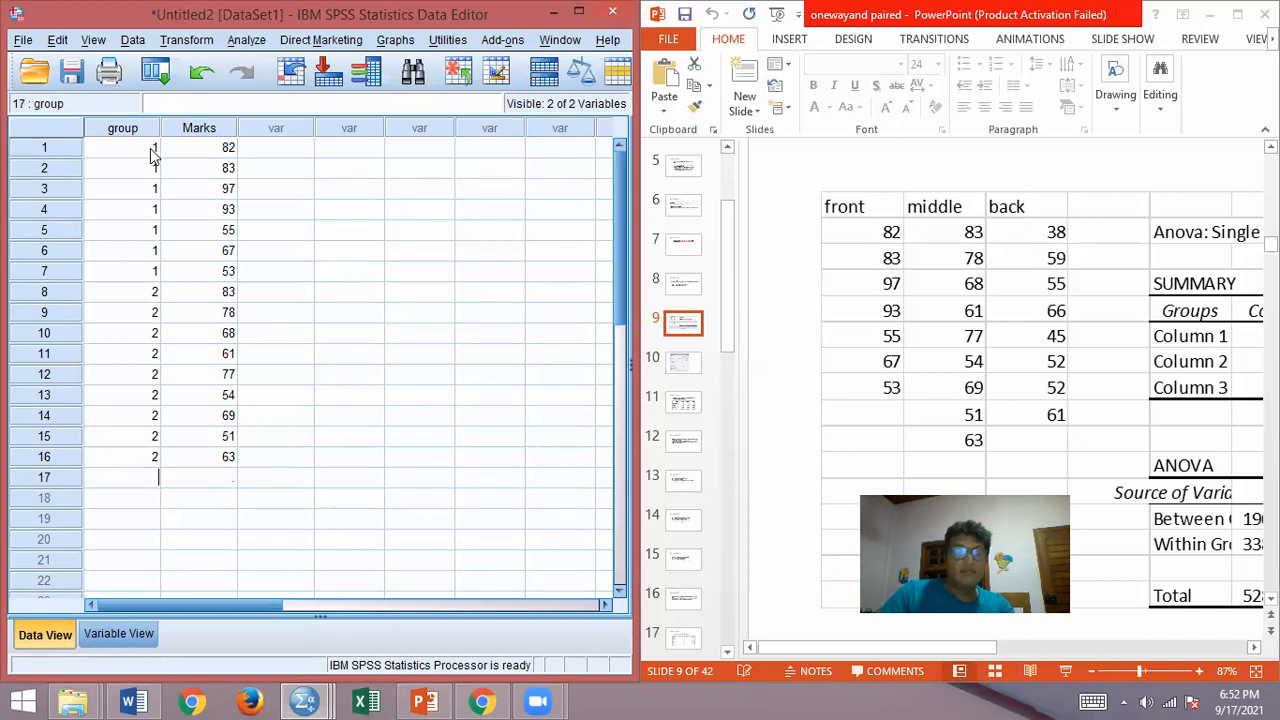
Step: Enter group 3 with Marks 38 in row 17
{"action": "type", "text": "3"}
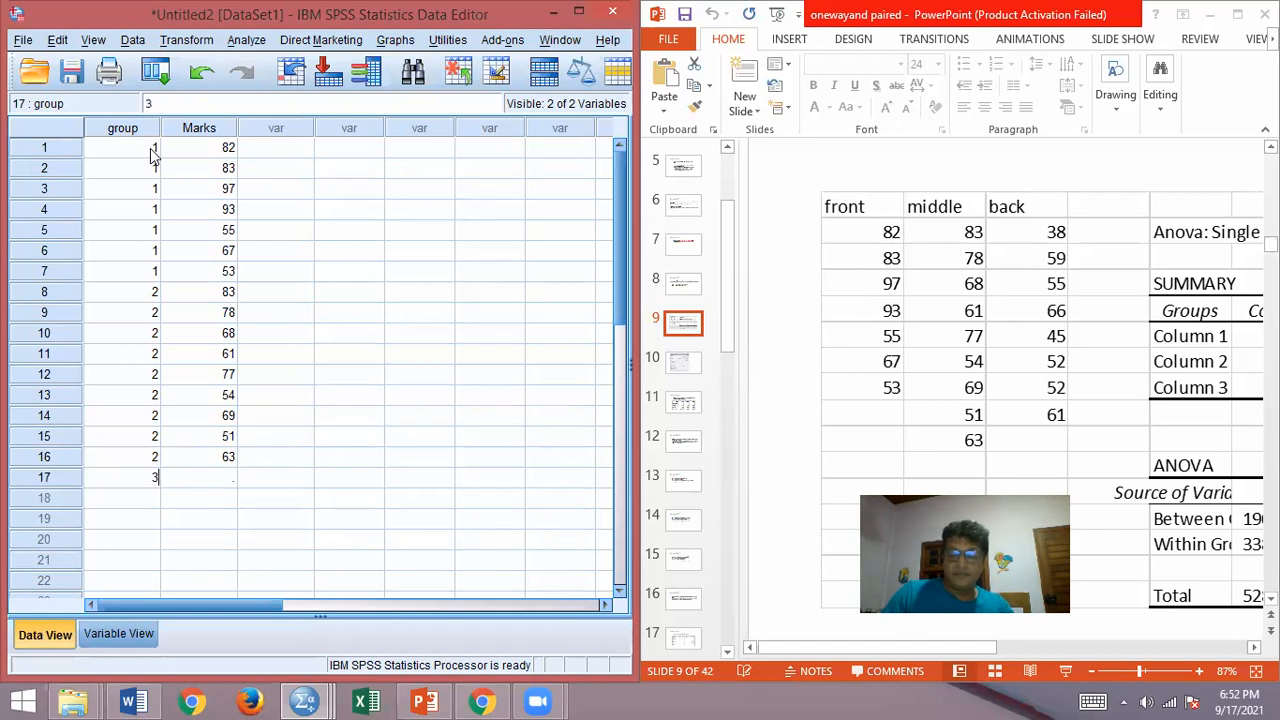
{"action": "key", "text": "Tab"}
{"action": "type", "text": "38"}
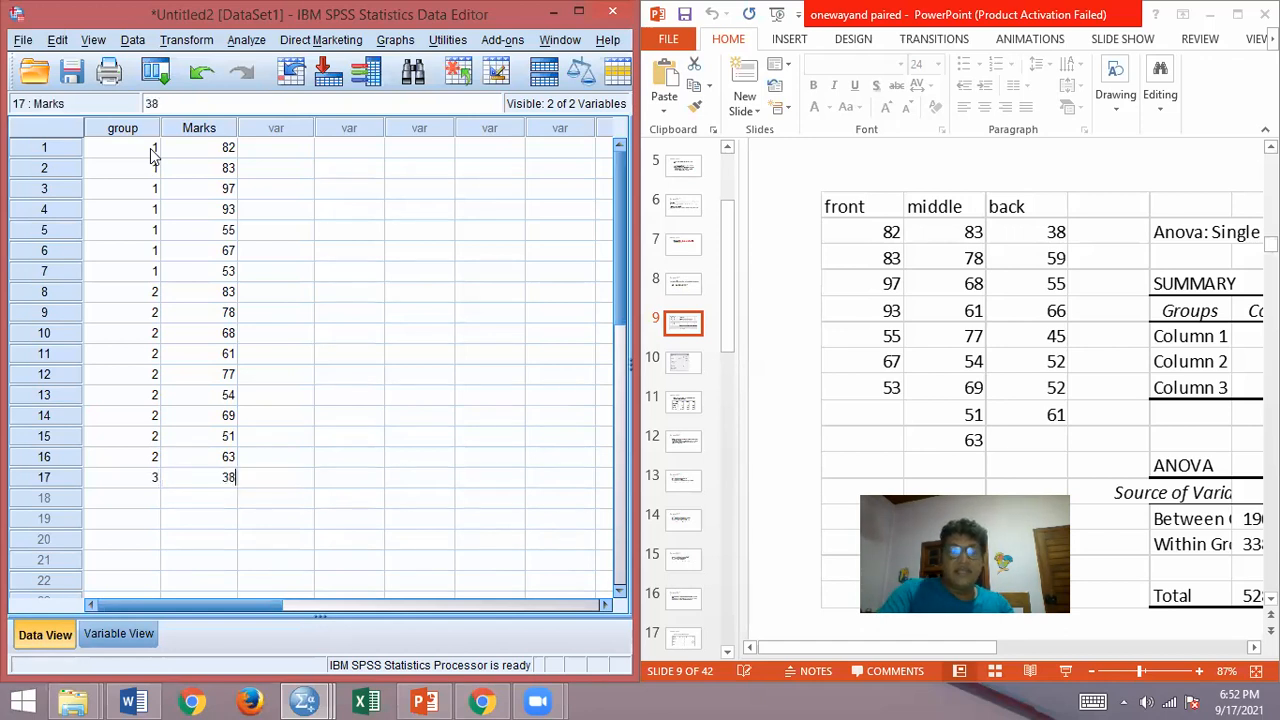
{"action": "key", "text": "Return"}
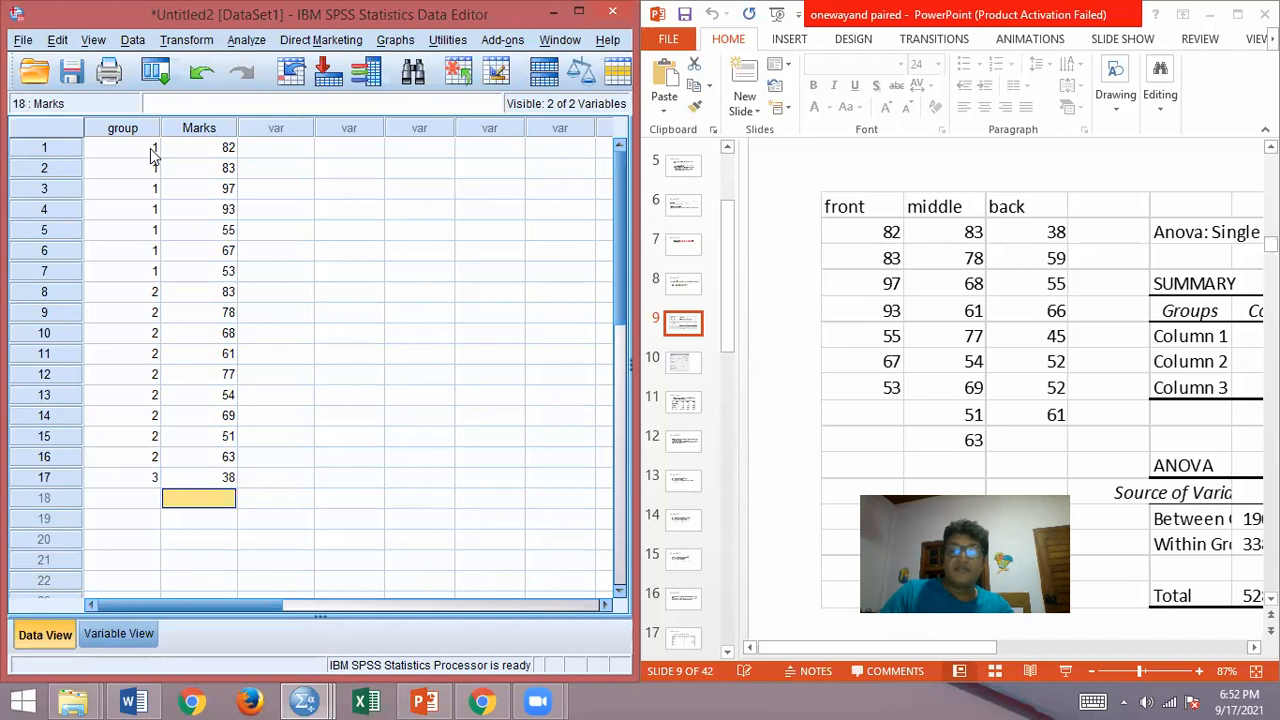
Step: Enter the back-seat Marks 59, 55, 66 and 45 in rows 18 to 21
{"action": "type", "text": "59"}
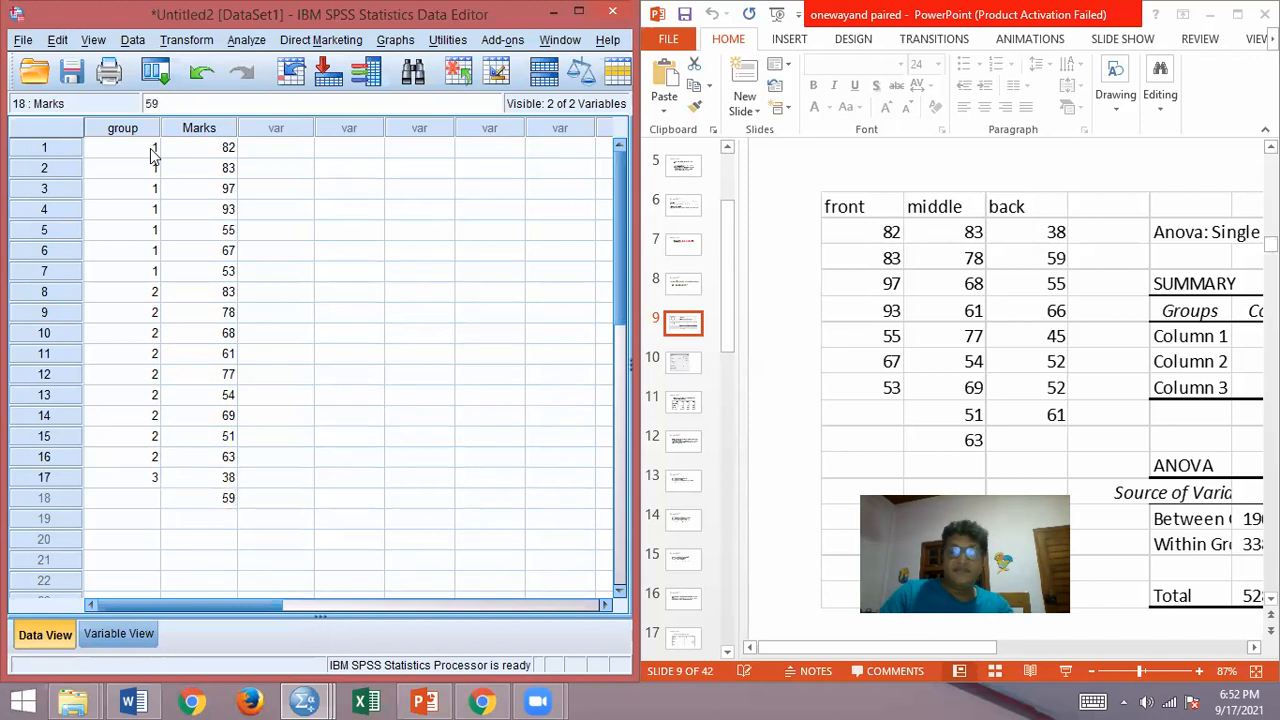
{"action": "key", "text": "Return"}
{"action": "type", "text": "55"}
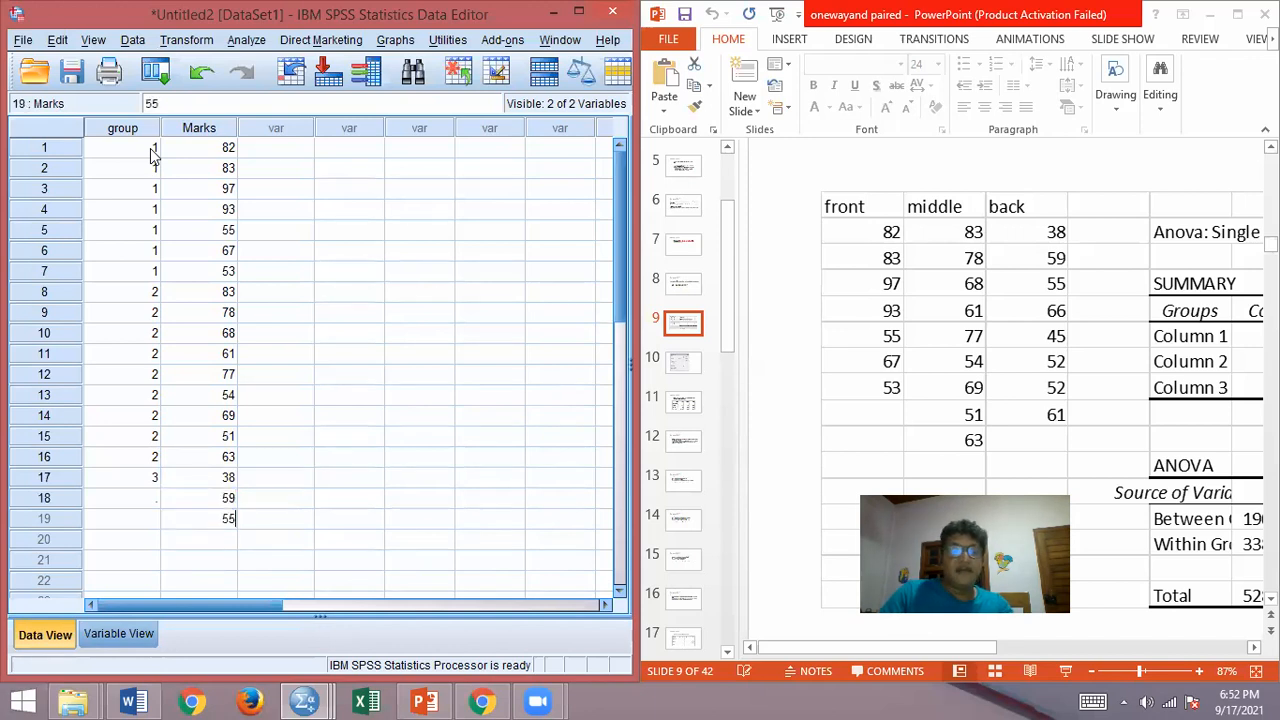
{"action": "key", "text": "Return"}
{"action": "type", "text": "66"}
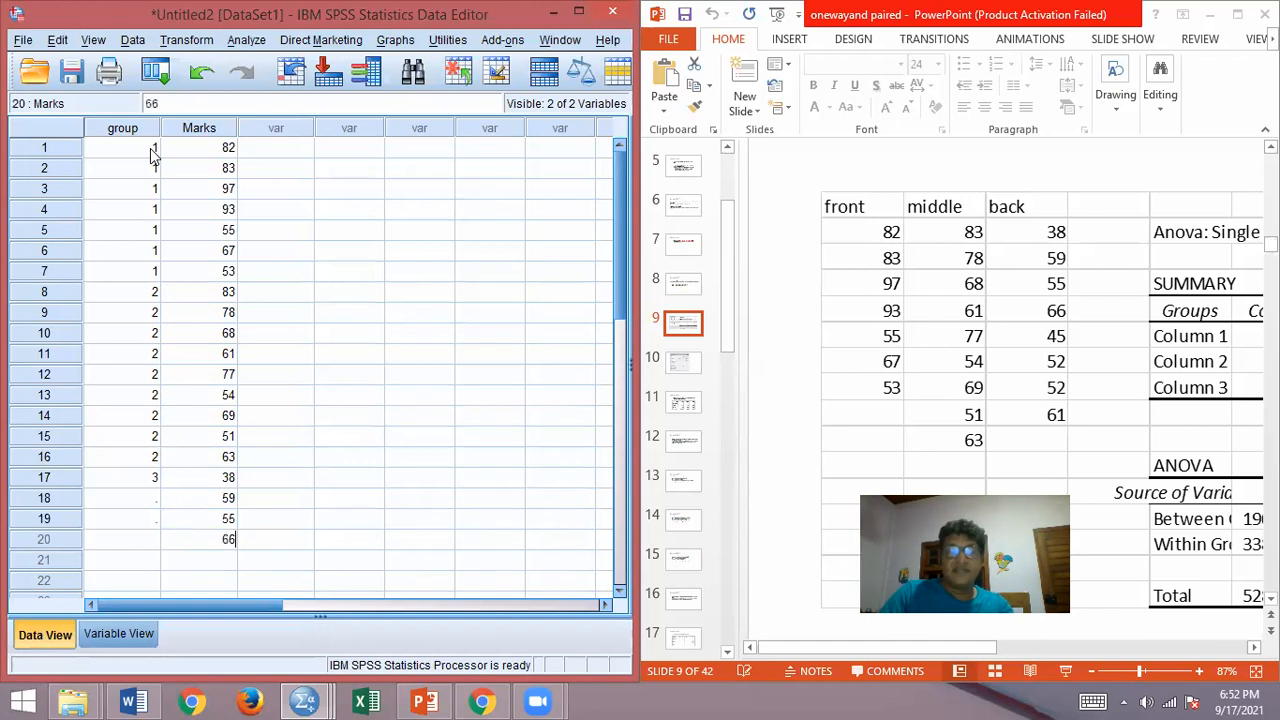
{"action": "key", "text": "Return"}
{"action": "type", "text": "45"}
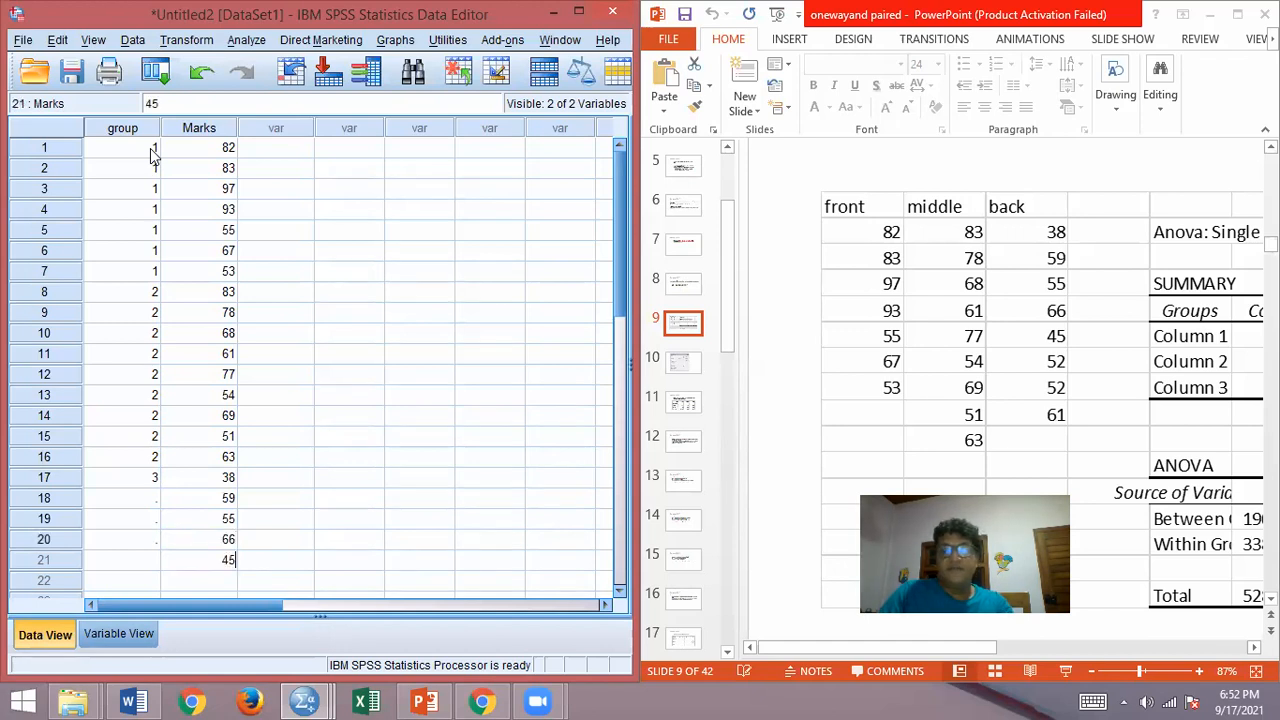
{"action": "key", "text": "Return"}
Step: Enter the remaining back-seat Marks 52, 52 and 61 in rows 22 to 24
{"action": "type", "text": "52"}
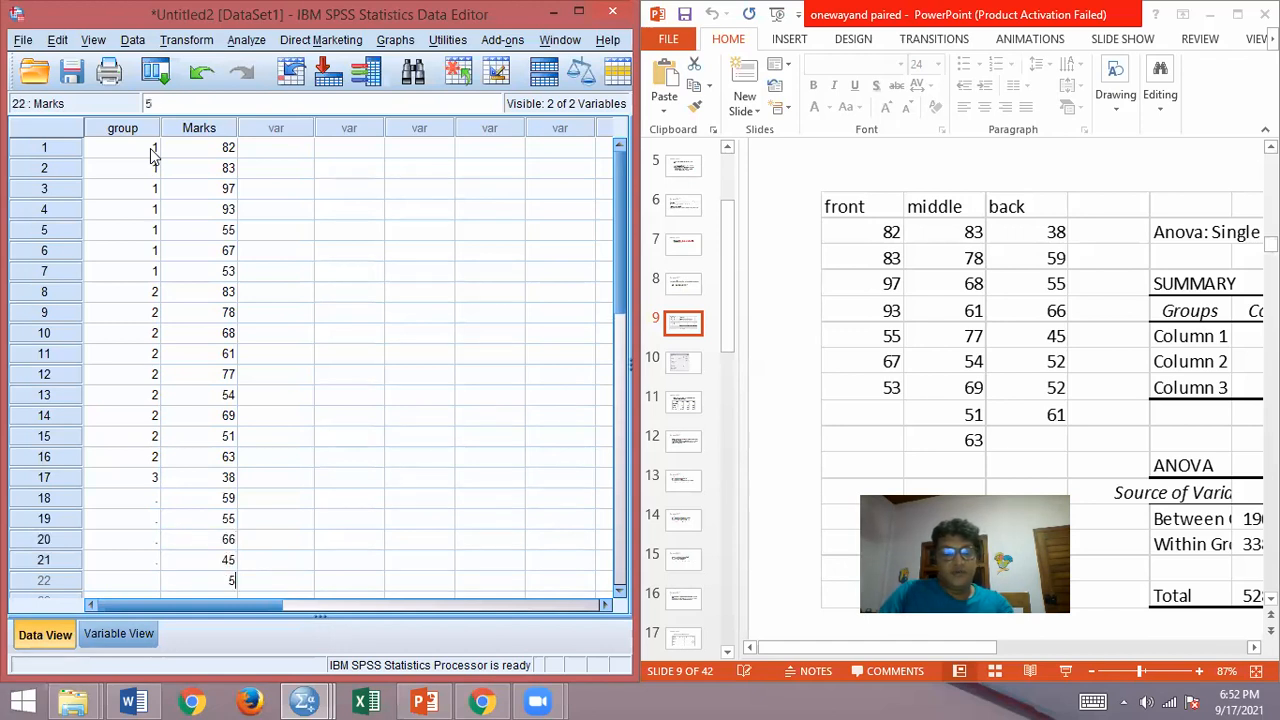
{"action": "key", "text": "Return"}
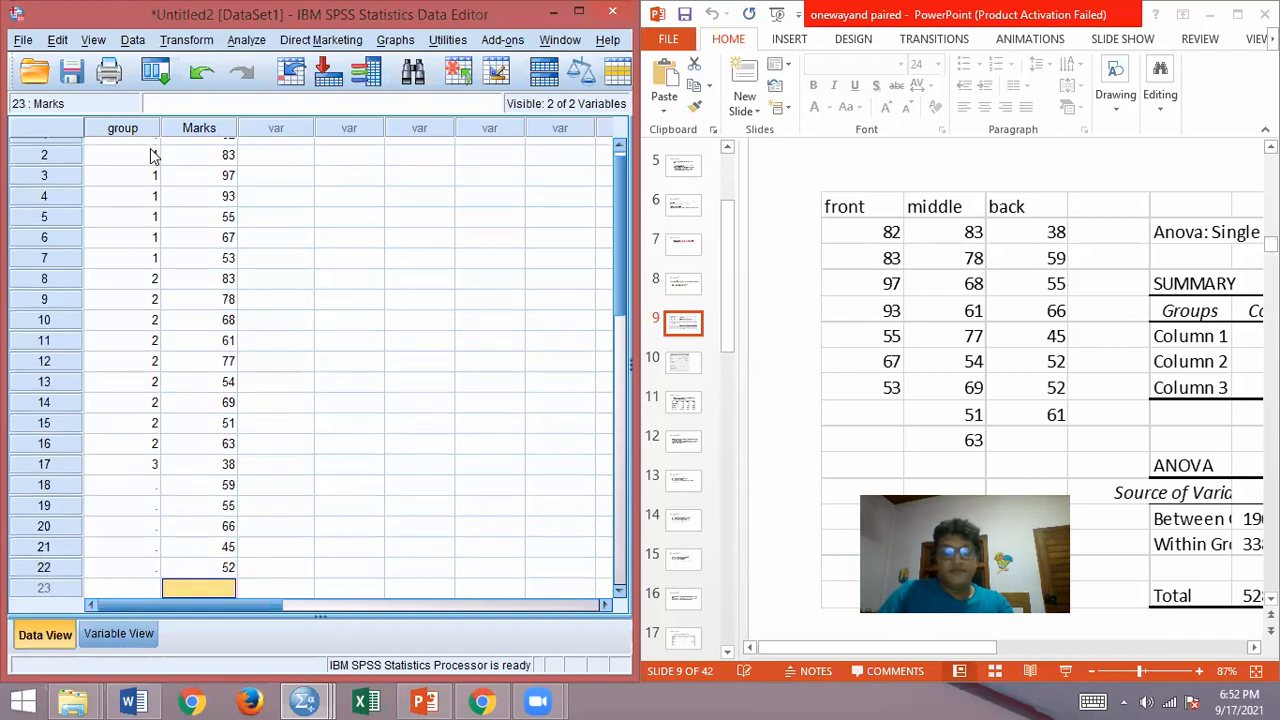
{"action": "type", "text": "52"}
{"action": "key", "text": "Return"}
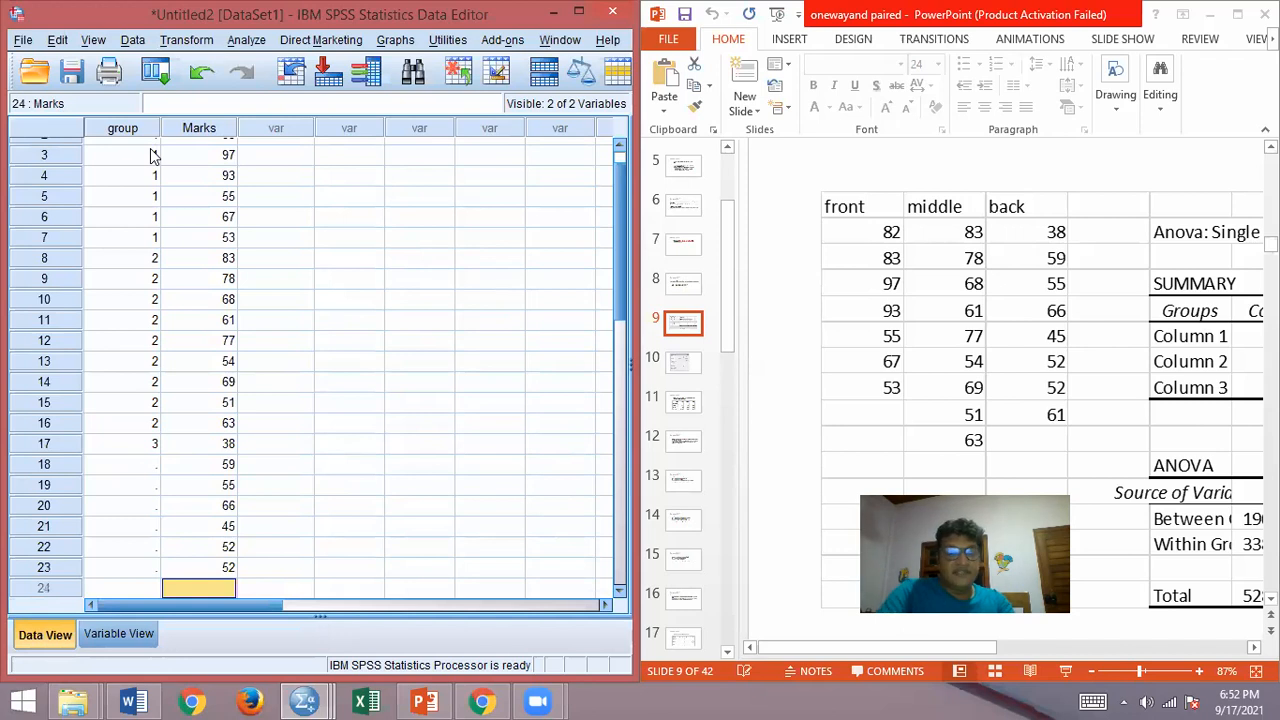
{"action": "type", "text": "61"}
{"action": "key", "text": "Left"}
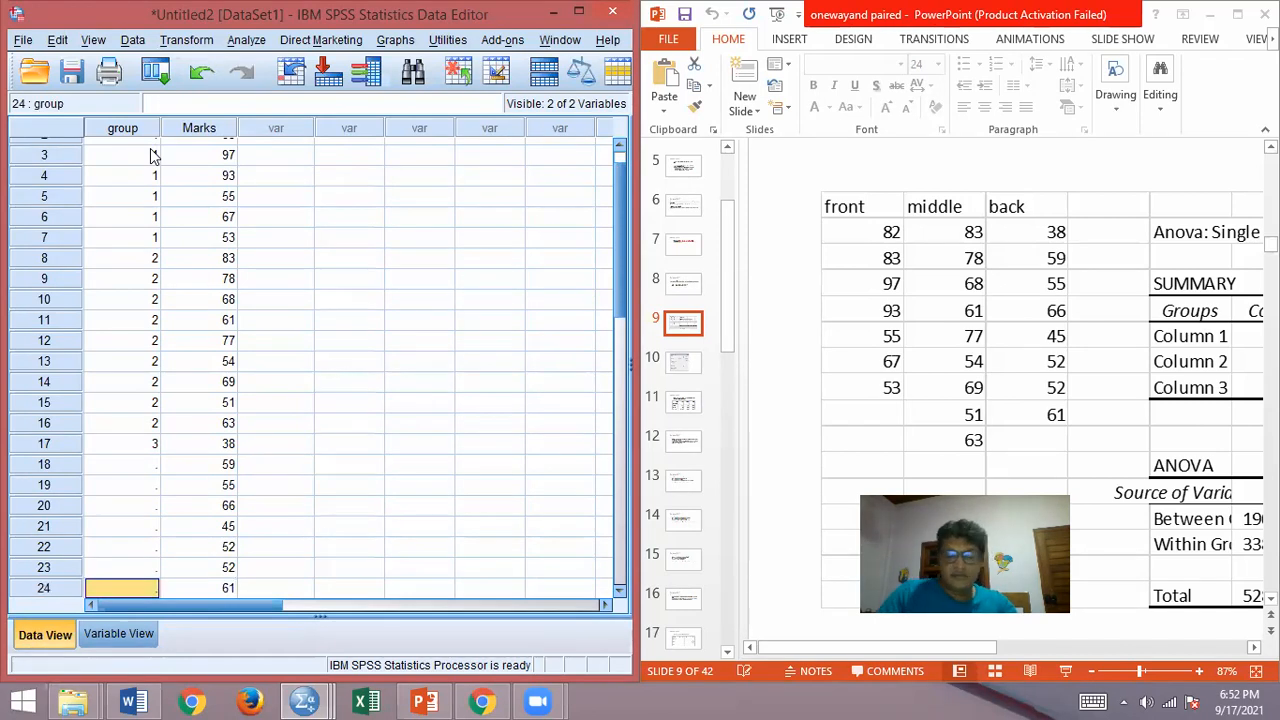
Step: Fill in group code 3 for rows 24 up to 18
{"action": "type", "text": "3"}
{"action": "key", "text": "Up"}
{"action": "type", "text": "3"}
{"action": "key", "text": "Up"}
{"action": "type", "text": "3"}
{"action": "key", "text": "Up"}
{"action": "type", "text": "3"}
{"action": "key", "text": "Up"}
{"action": "type", "text": "3"}
{"action": "key", "text": "Up"}
{"action": "type", "text": "3"}
{"action": "key", "text": "Up"}
{"action": "type", "text": "3"}
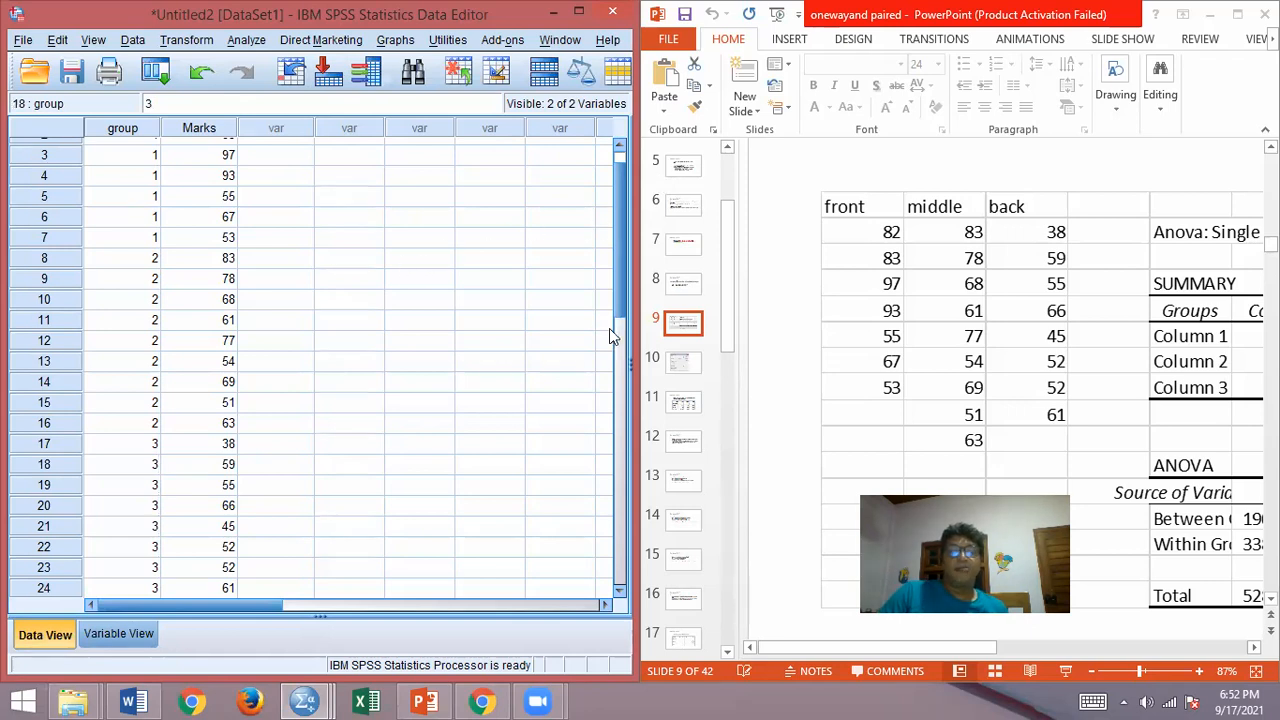
Step: Review the entered data, highlighting the group 1 cases in rows 1 to 7 and the group 2 codes in rows 8 to 16
{"action": "left_click", "coordinate": [617, 355]}
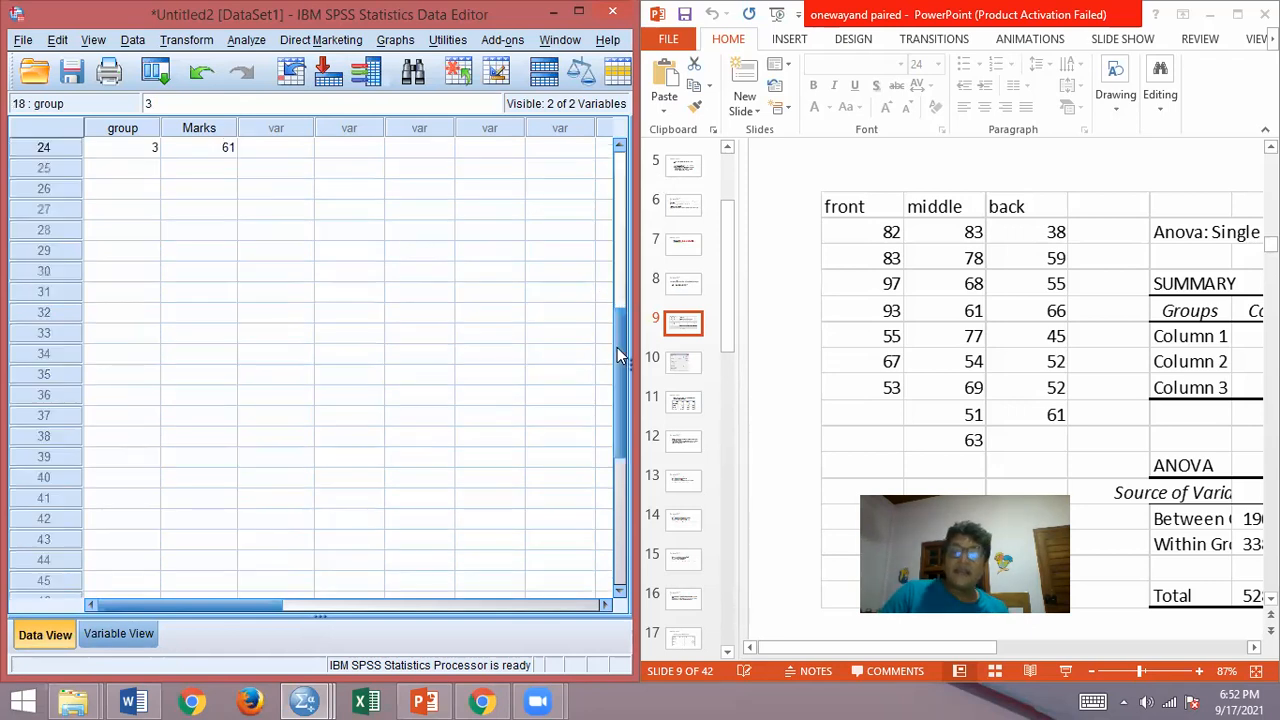
{"action": "scroll", "coordinate": [583, 225], "scroll_direction": "up", "scroll_amount": 8}
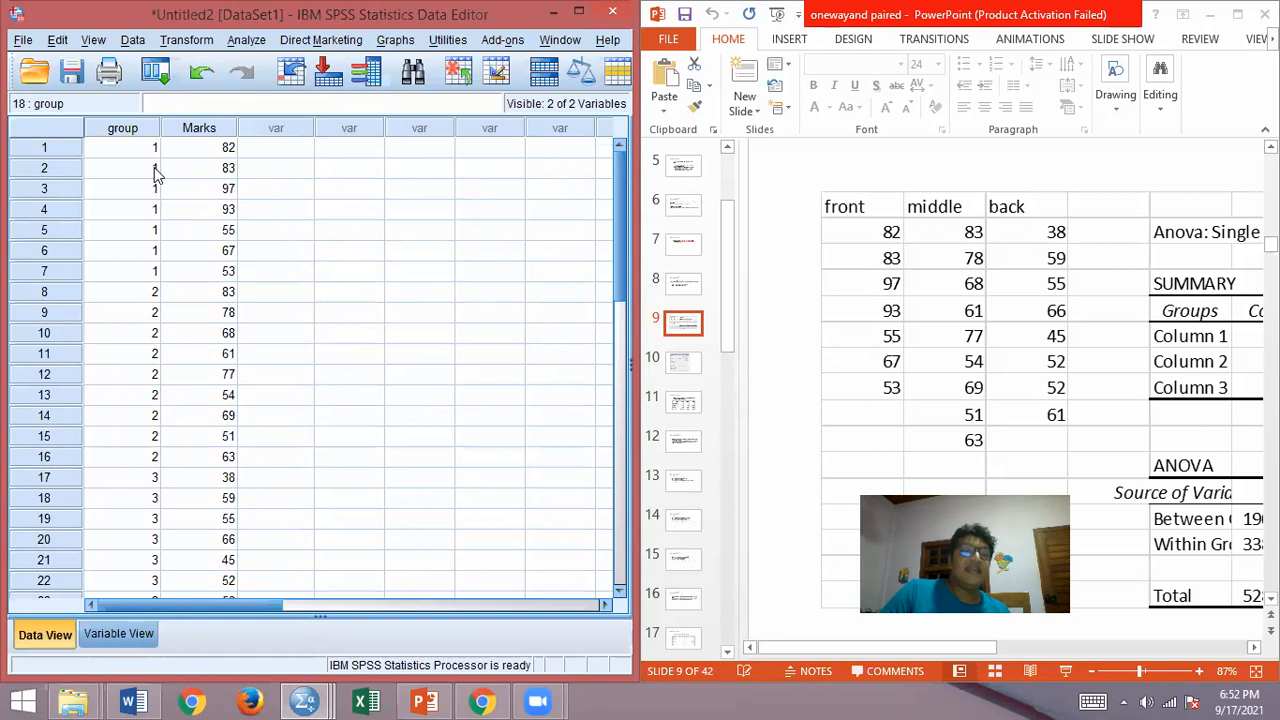
{"action": "left_click_drag", "start_coordinate": [143, 153], "coordinate": [195, 275]}
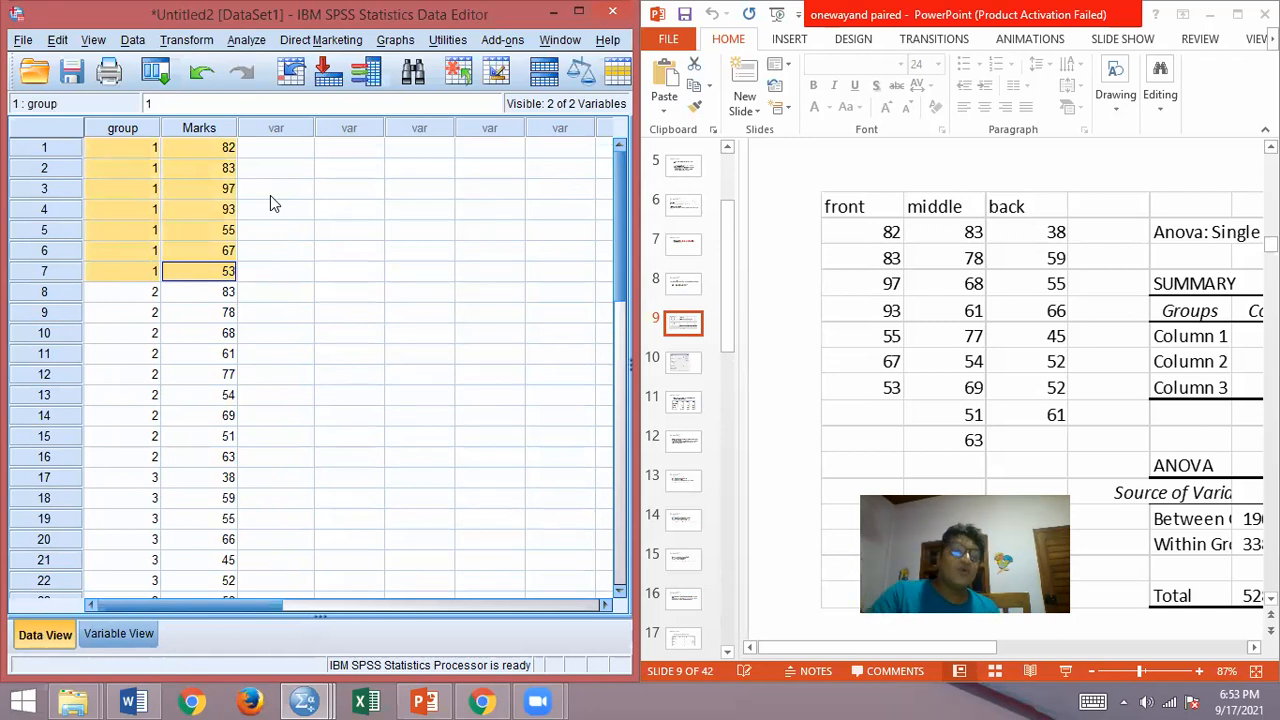
{"action": "left_click_drag", "start_coordinate": [150, 292], "coordinate": [118, 467]}
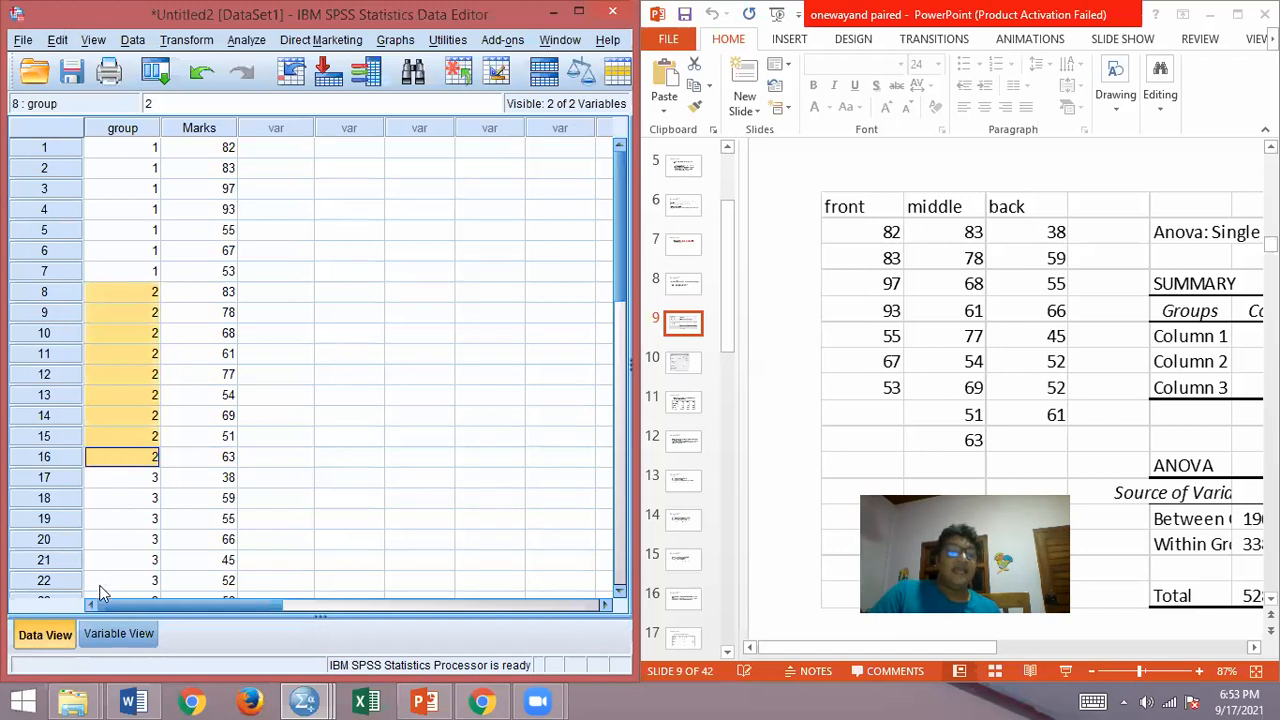
Step: Show the variable definitions in a maximized window and examine the Values settings of group and Marks
{"action": "left_click", "coordinate": [113, 634]}
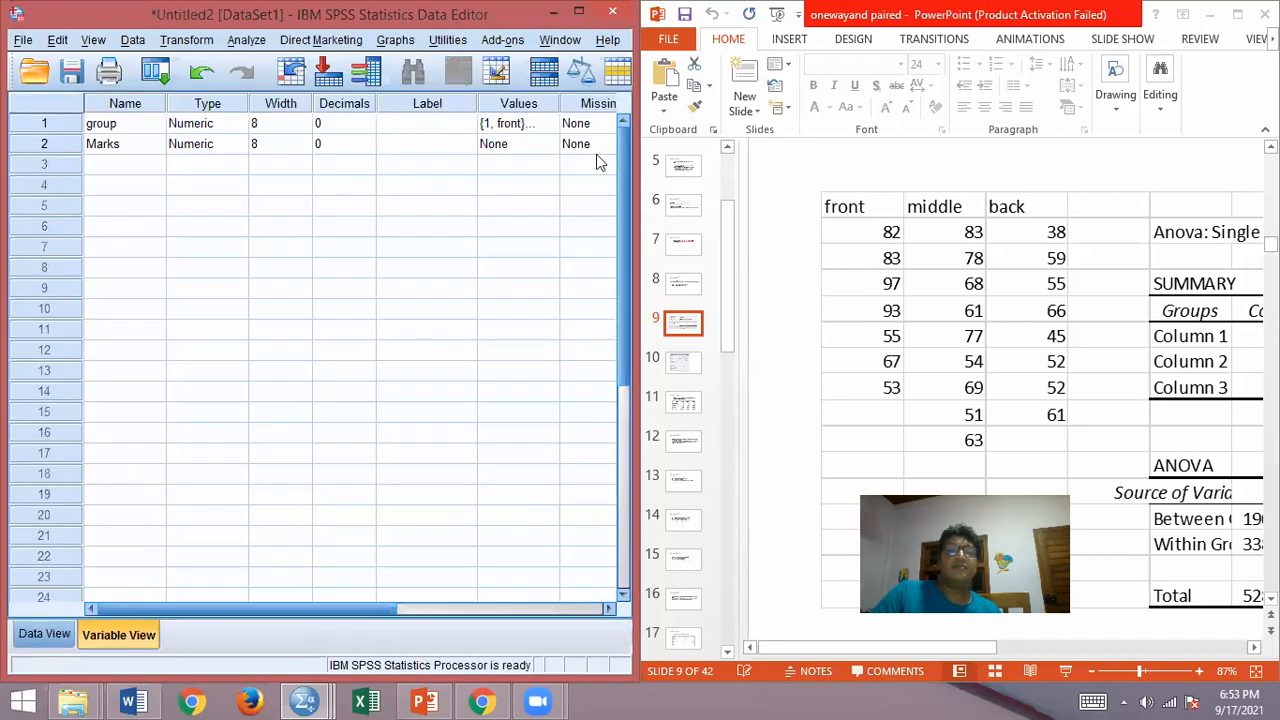
{"action": "left_click", "coordinate": [578, 11]}
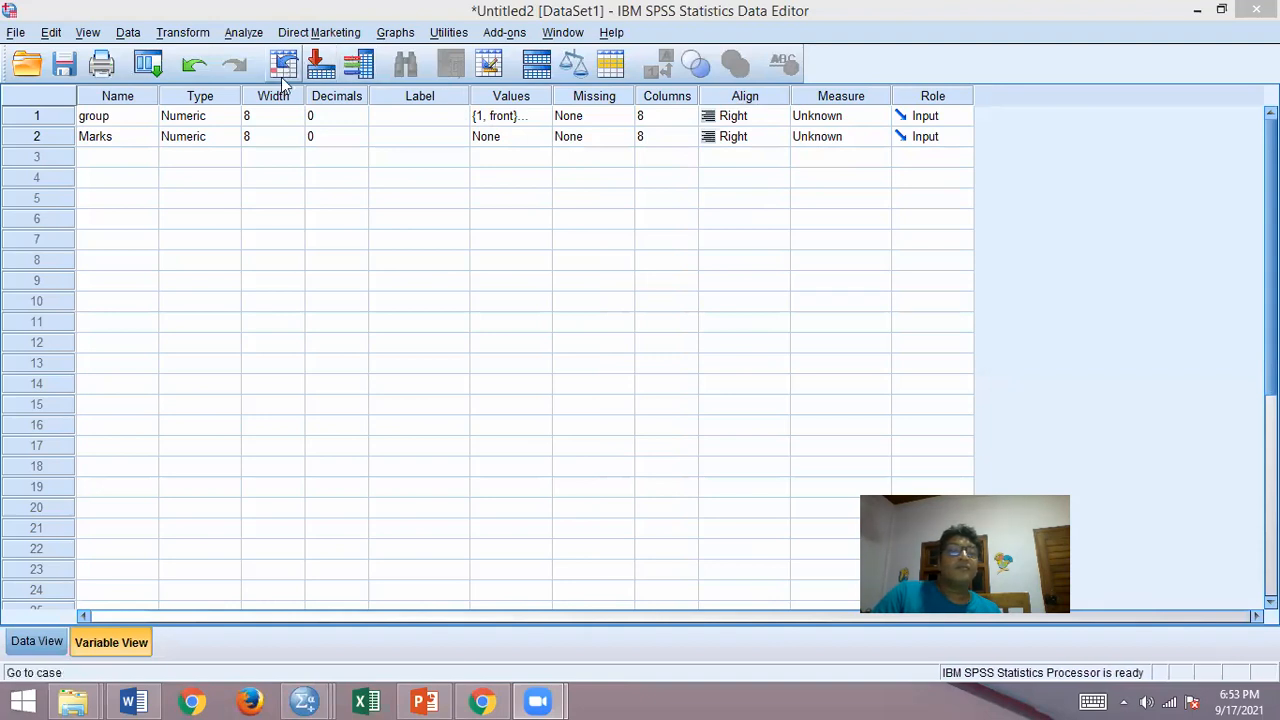
{"action": "right_click", "coordinate": [495, 121]}
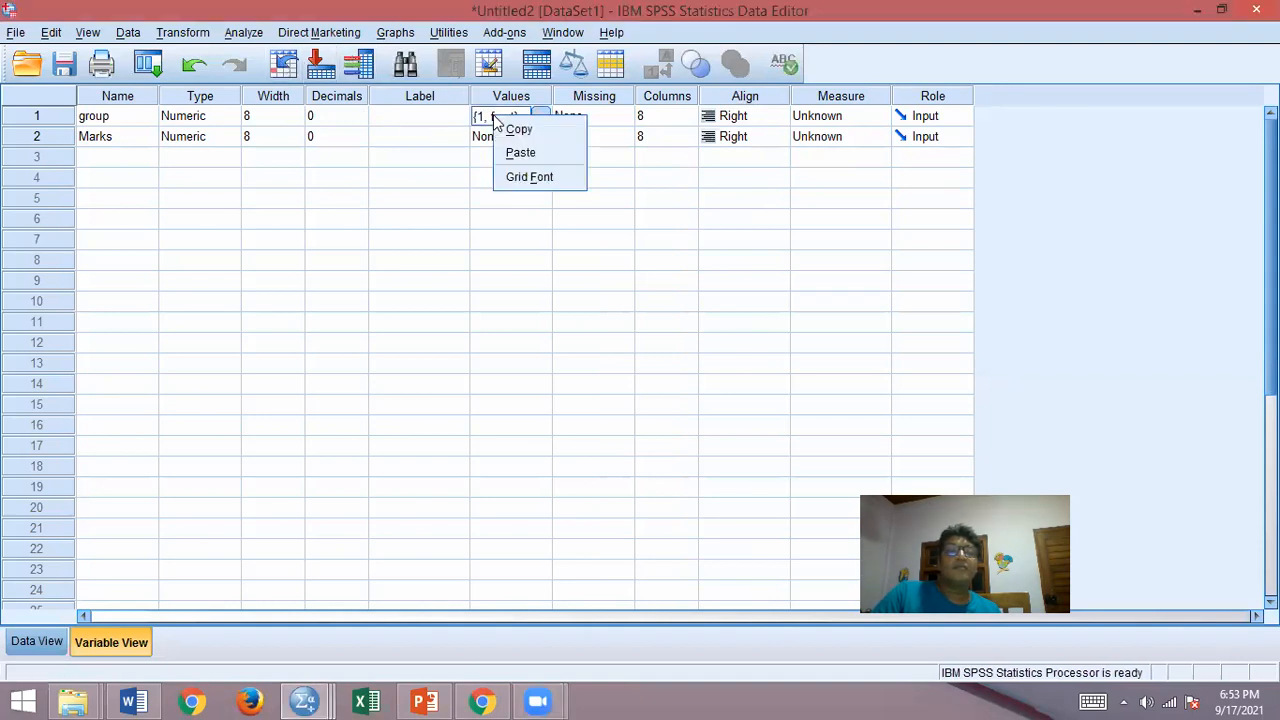
{"action": "left_click", "coordinate": [479, 119]}
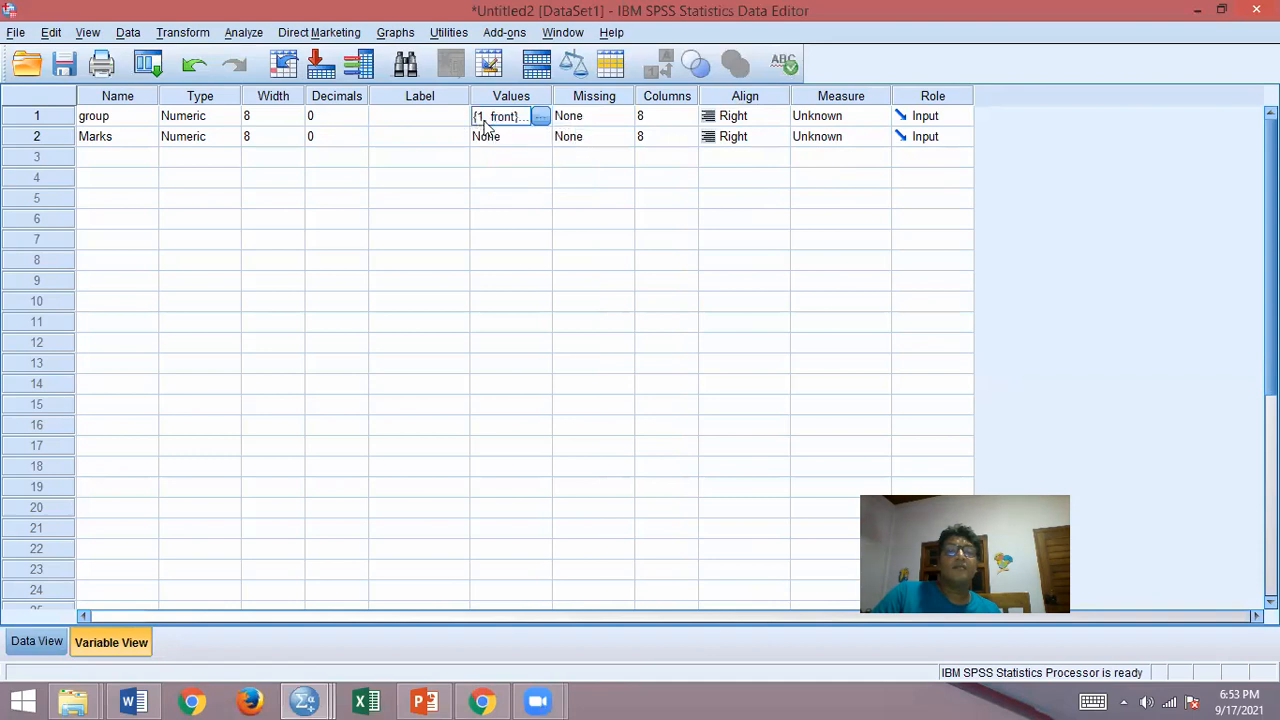
{"action": "right_click", "coordinate": [518, 136]}
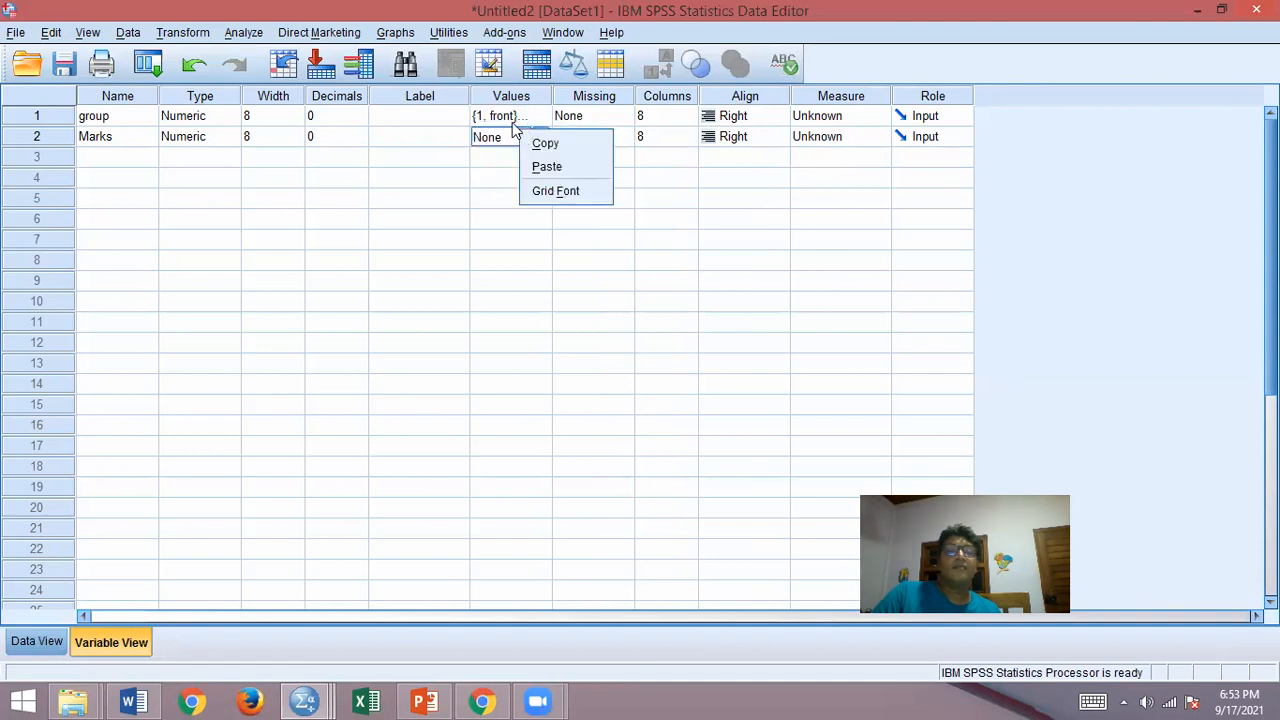
{"action": "left_click", "coordinate": [452, 140]}
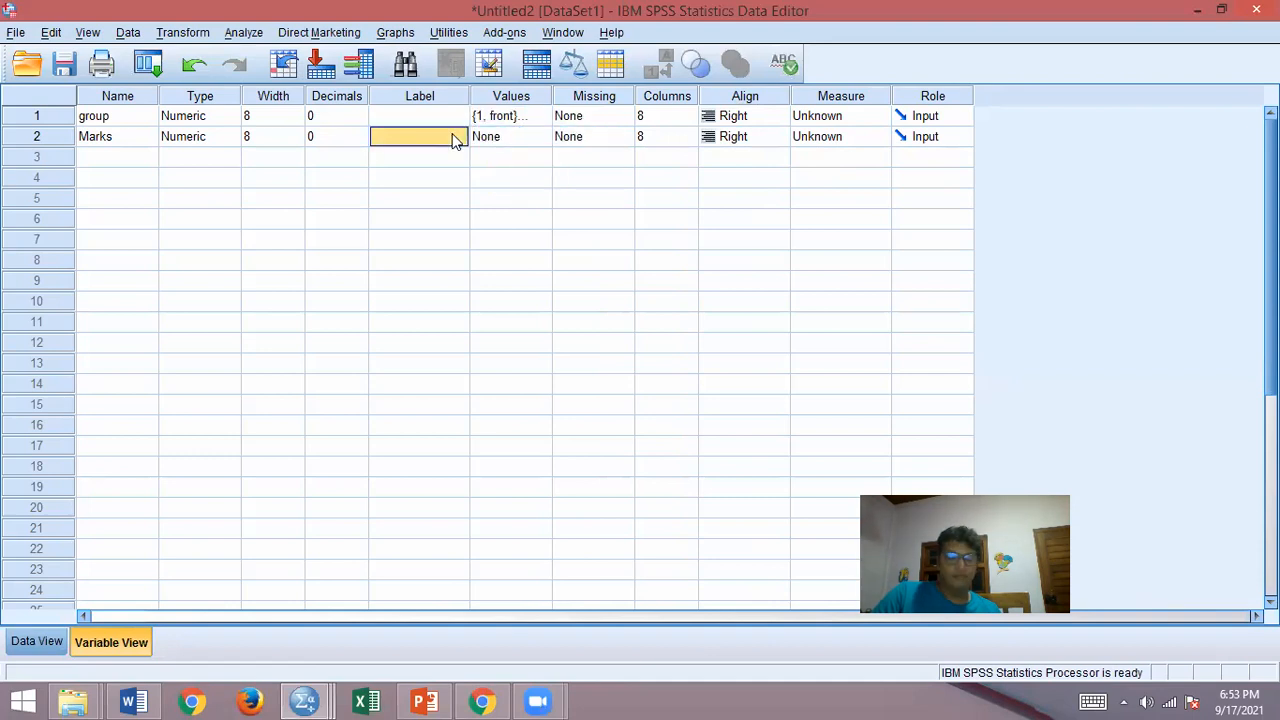
{"action": "right_click", "coordinate": [516, 122]}
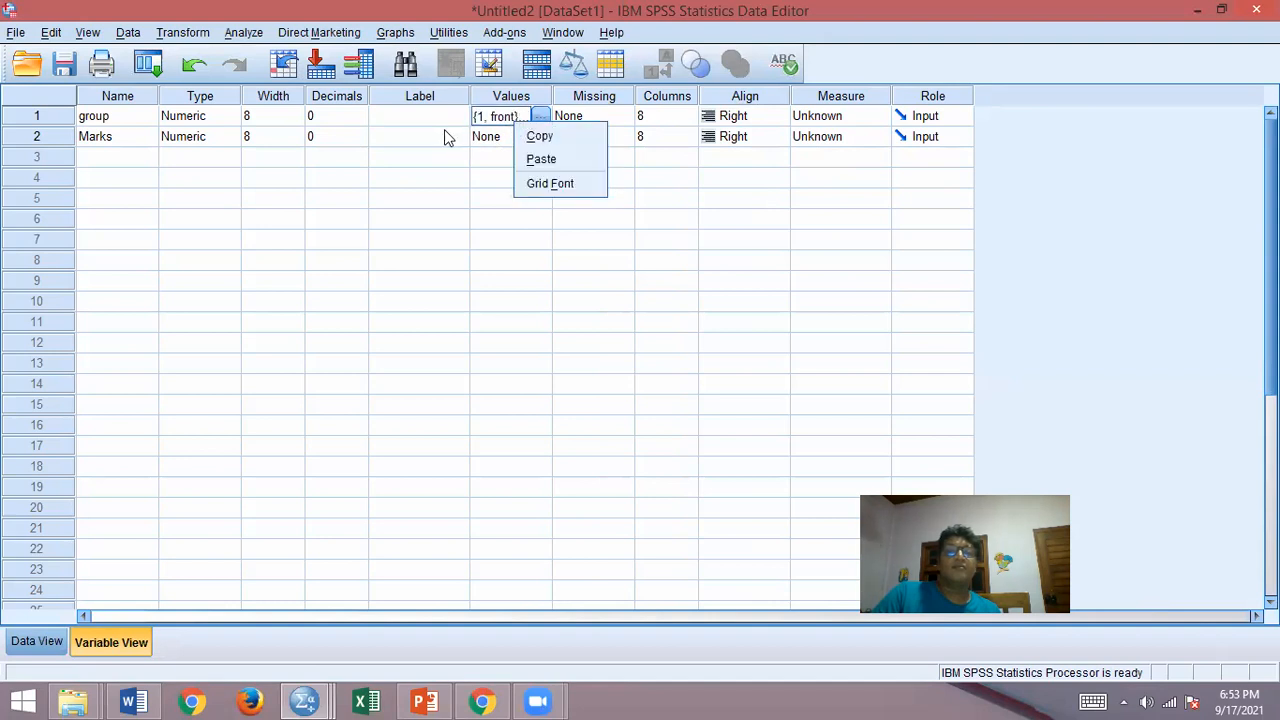
{"action": "left_click", "coordinate": [463, 199]}
{"action": "left_click", "coordinate": [531, 117]}
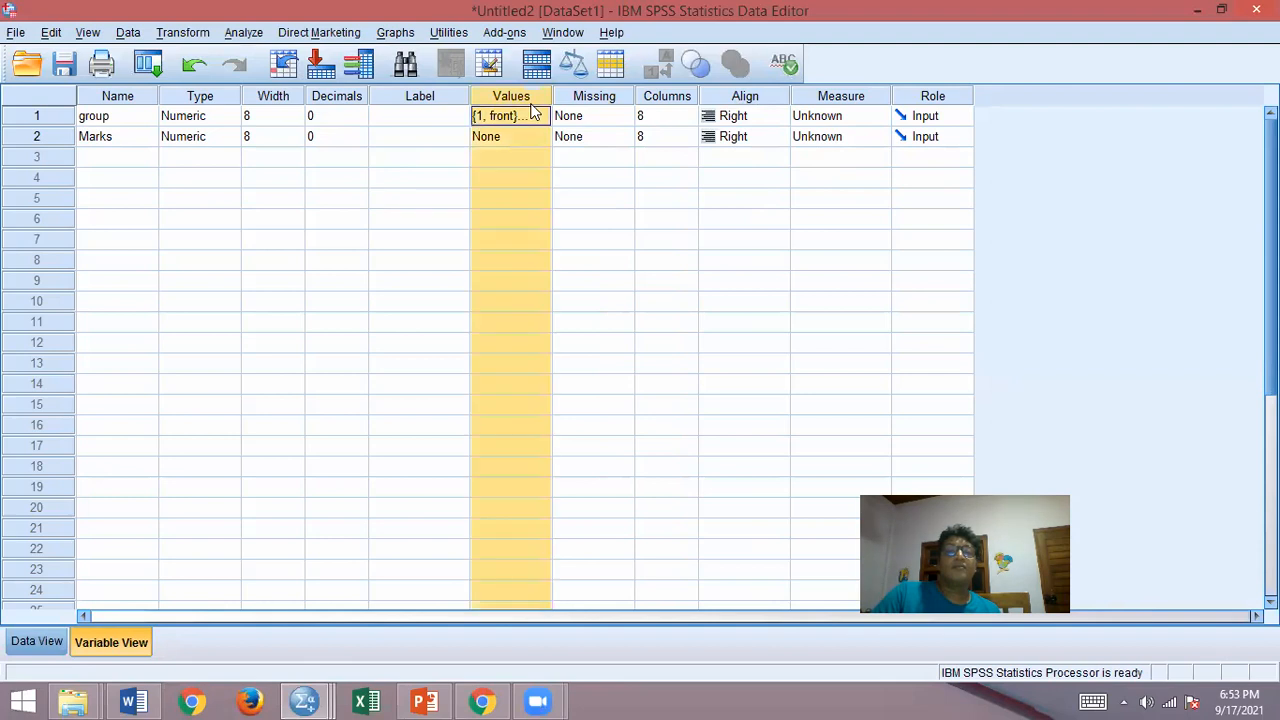
{"action": "left_click", "coordinate": [571, 117]}
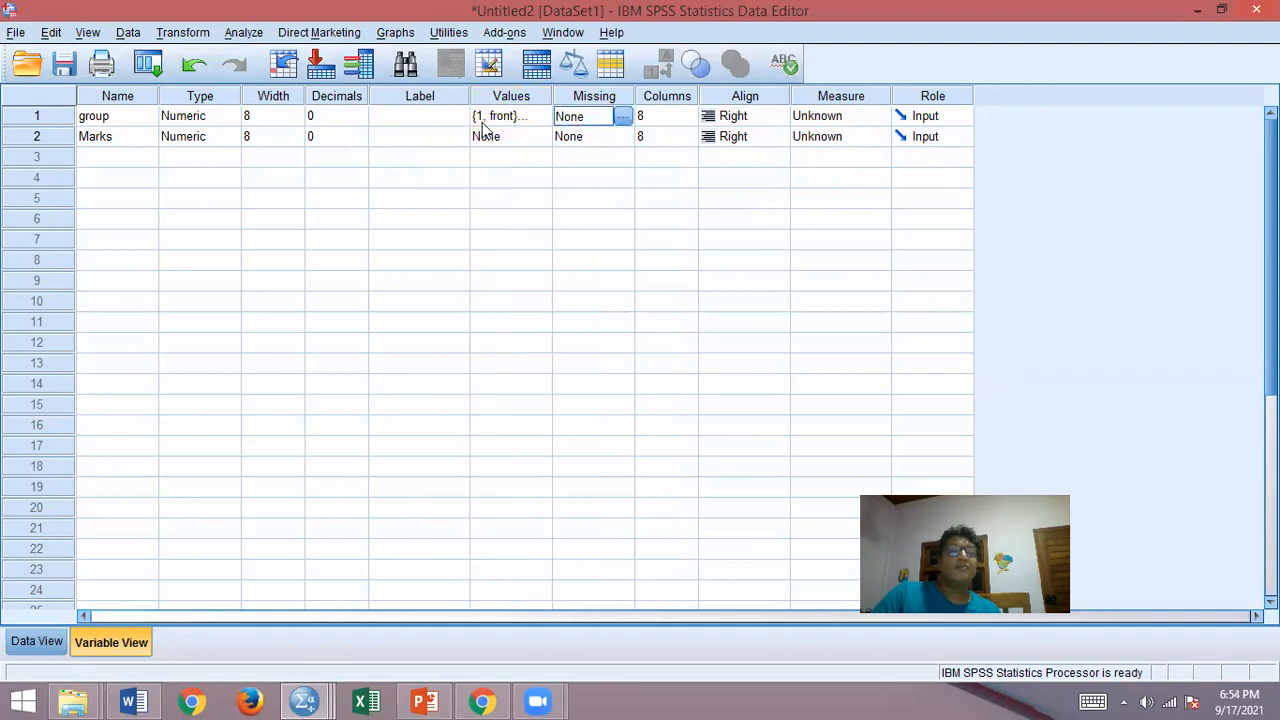
{"action": "left_click", "coordinate": [510, 116]}
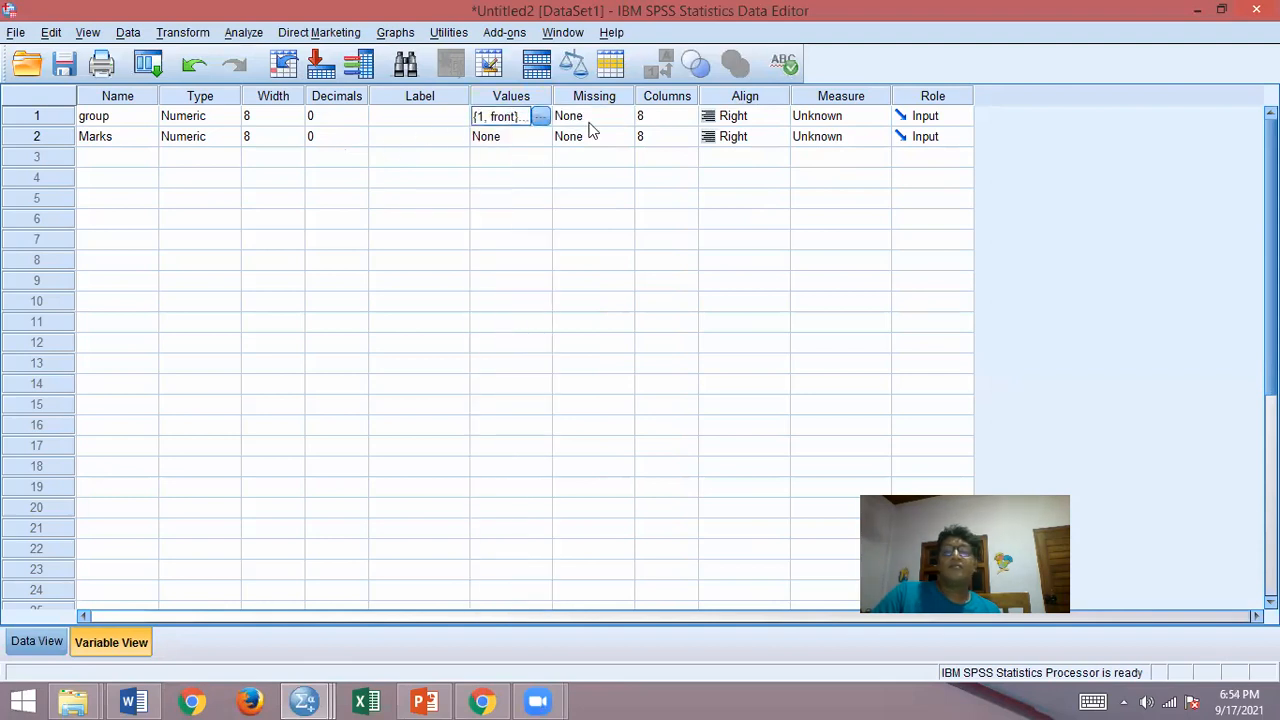
Step: Look up the variable information for group, including its value labels, and close it without changes
{"action": "left_click", "coordinate": [320, 70]}
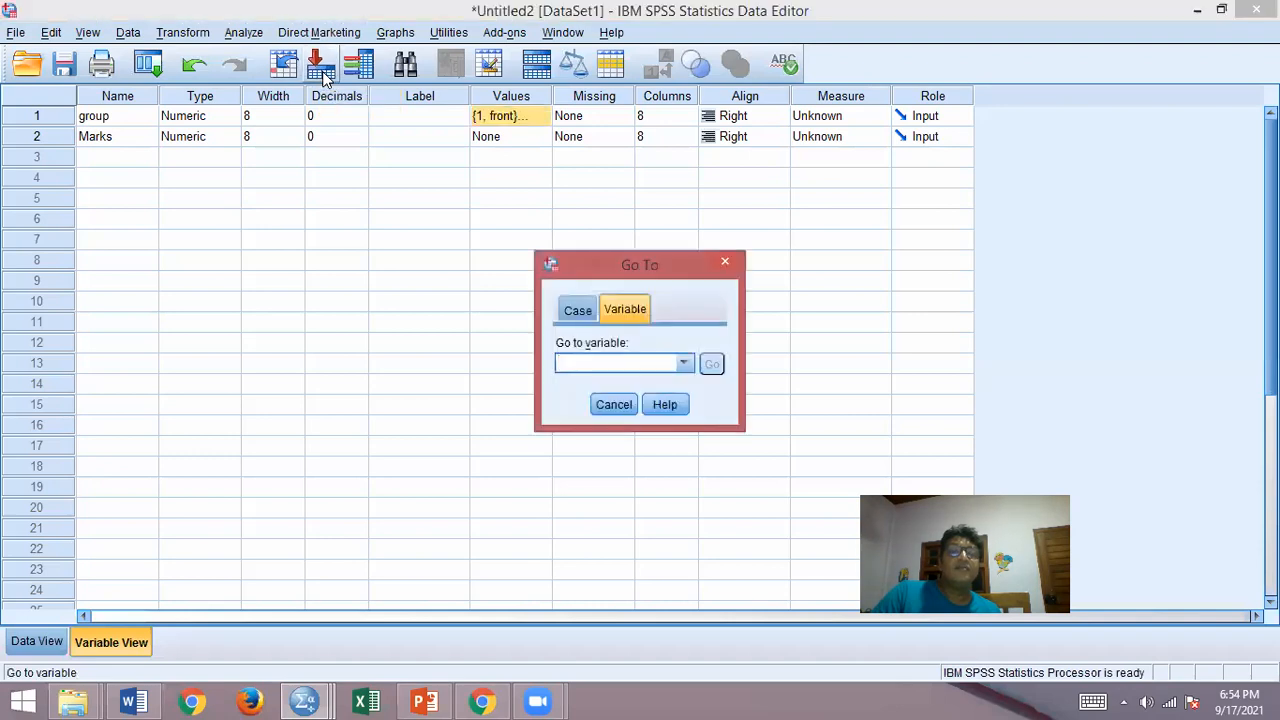
{"action": "left_click", "coordinate": [725, 261]}
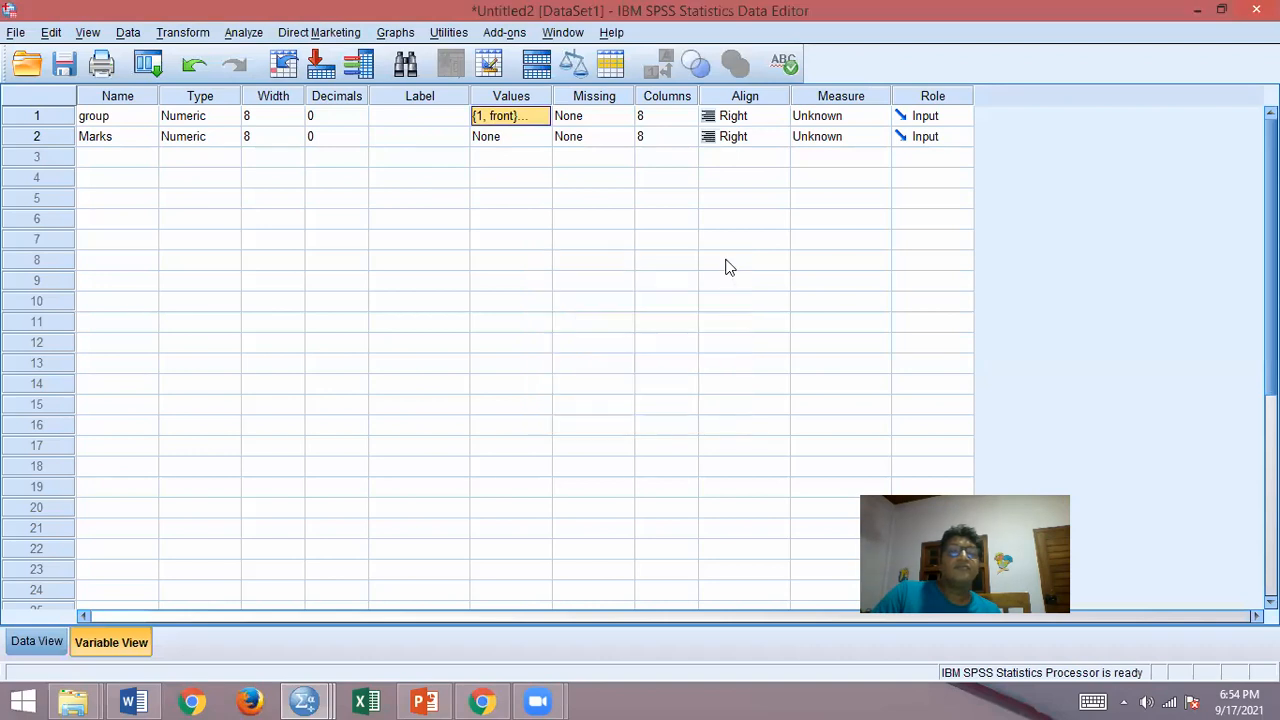
{"action": "left_click", "coordinate": [360, 66]}
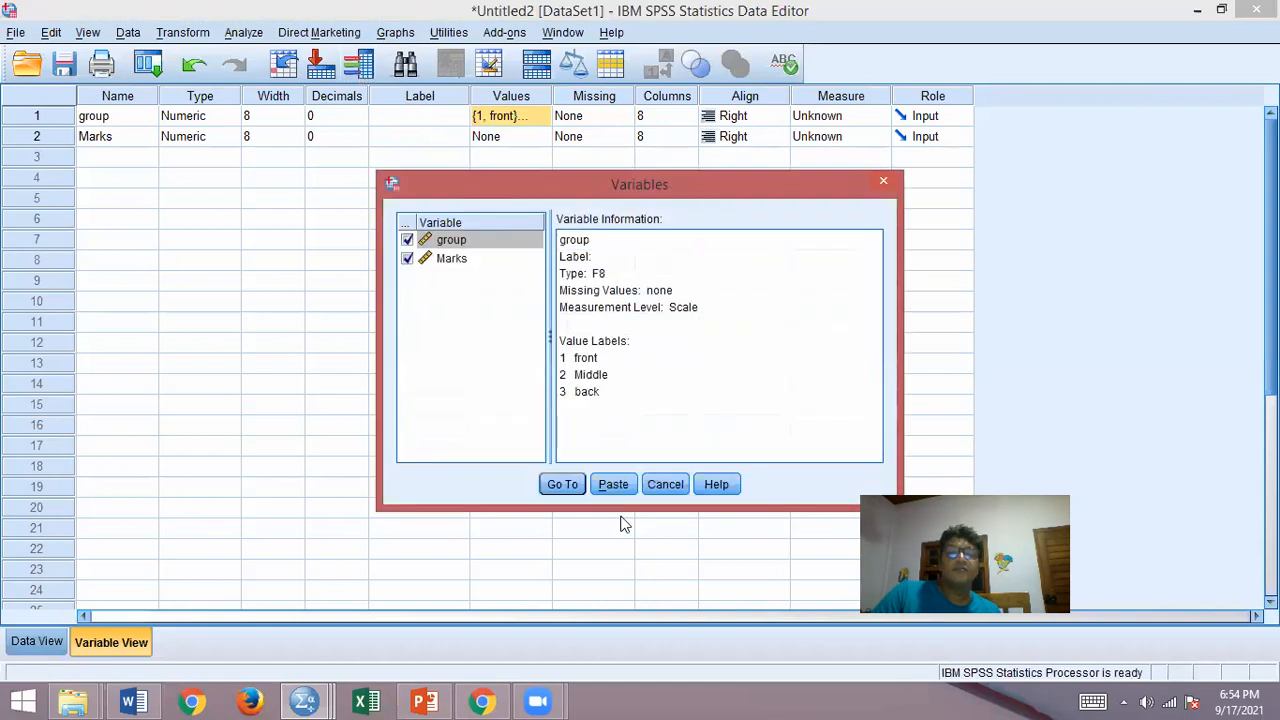
{"action": "left_click", "coordinate": [666, 486]}
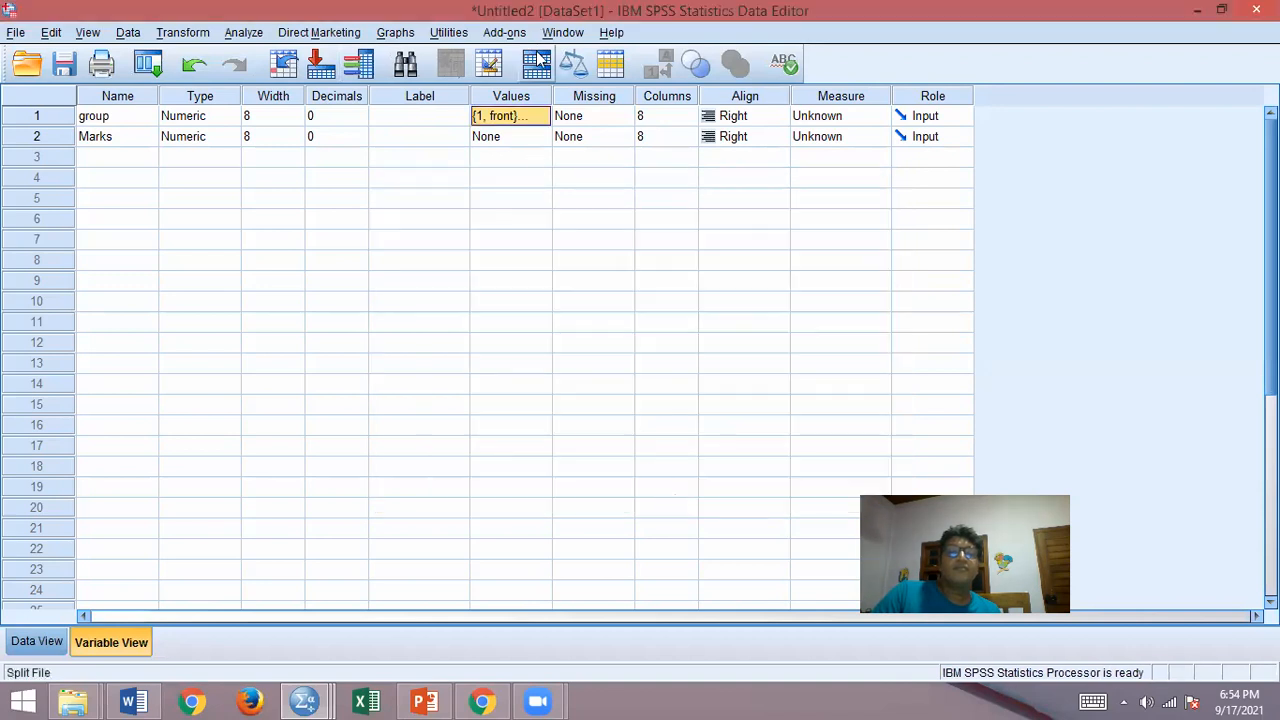
Step: Look at the Split File options without applying them, and check the spelling of the variable definitions
{"action": "left_click", "coordinate": [537, 61]}
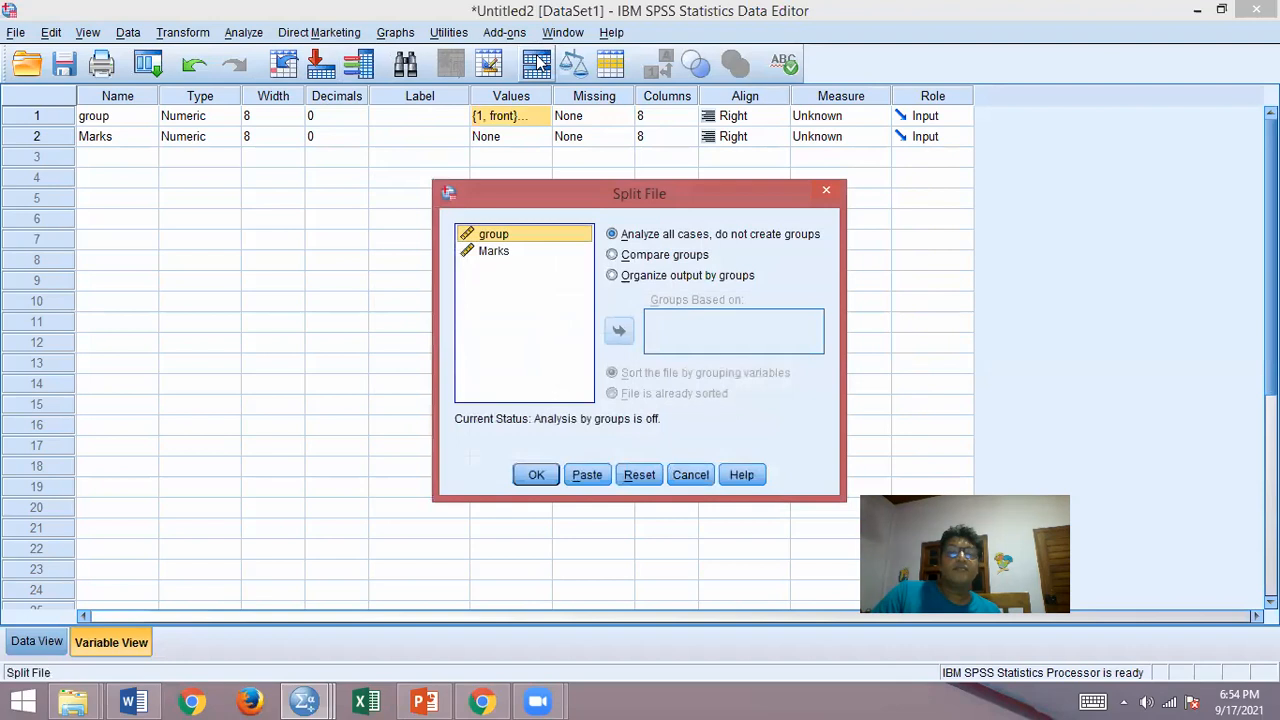
{"action": "left_click", "coordinate": [690, 480]}
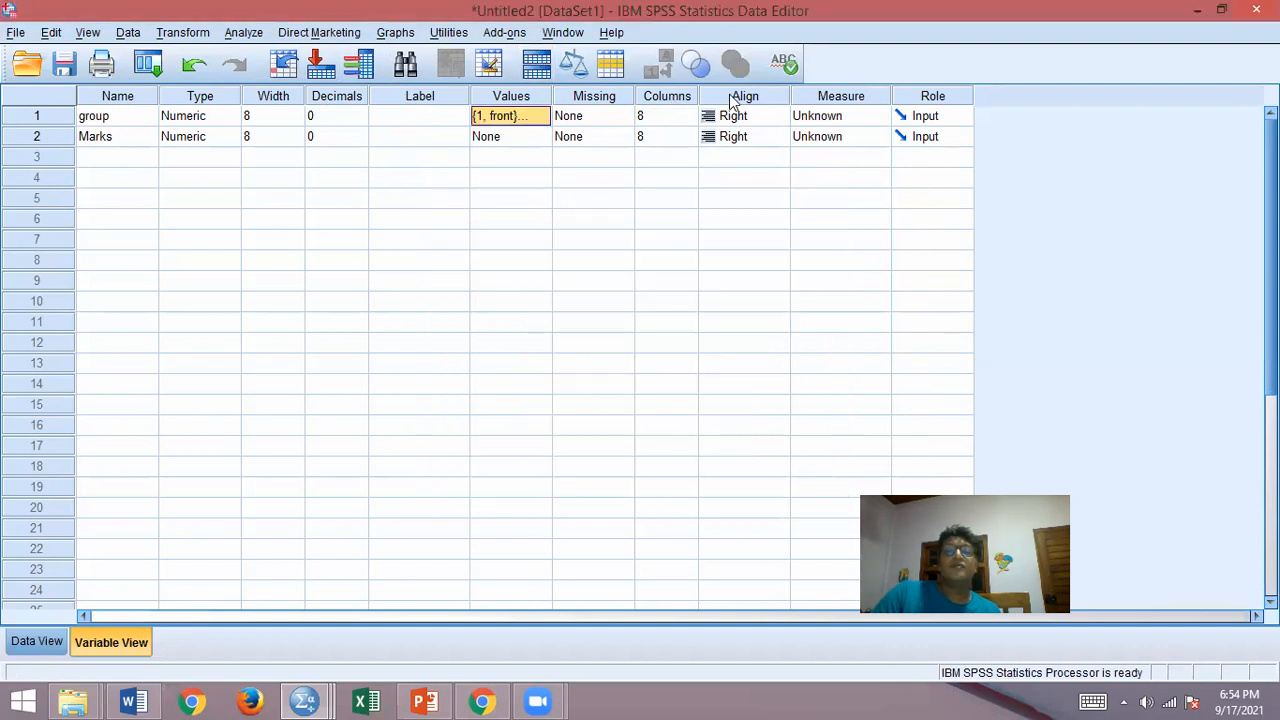
{"action": "left_click", "coordinate": [783, 68]}
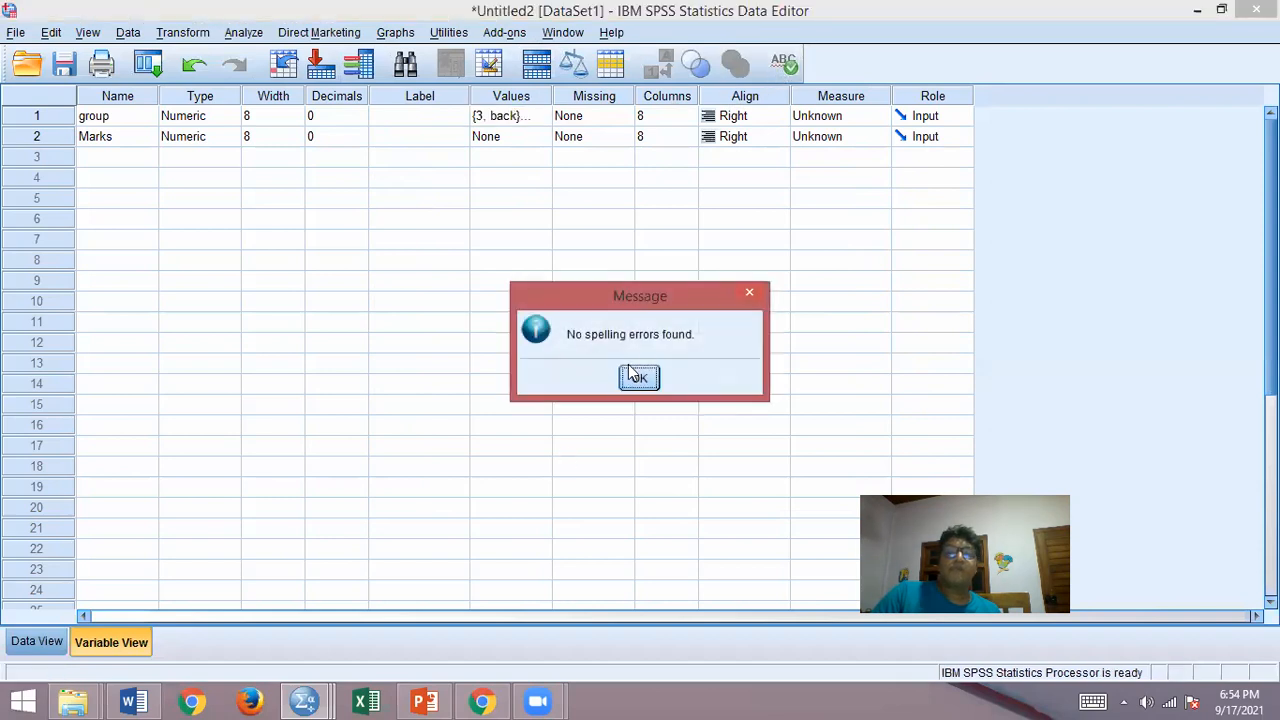
{"action": "left_click", "coordinate": [636, 376]}
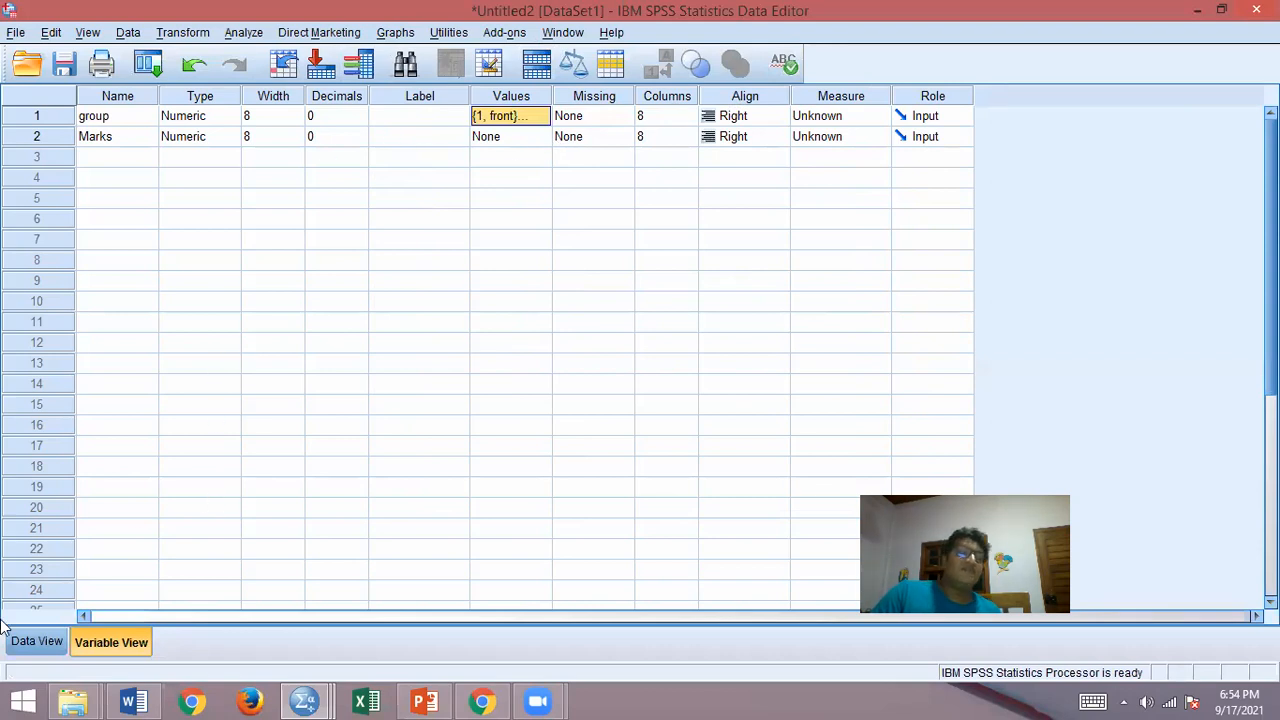
Step: Return to the data values and set up a One-Way ANOVA with Marks as the dependent variable and group as the factor
{"action": "left_click", "coordinate": [31, 641]}
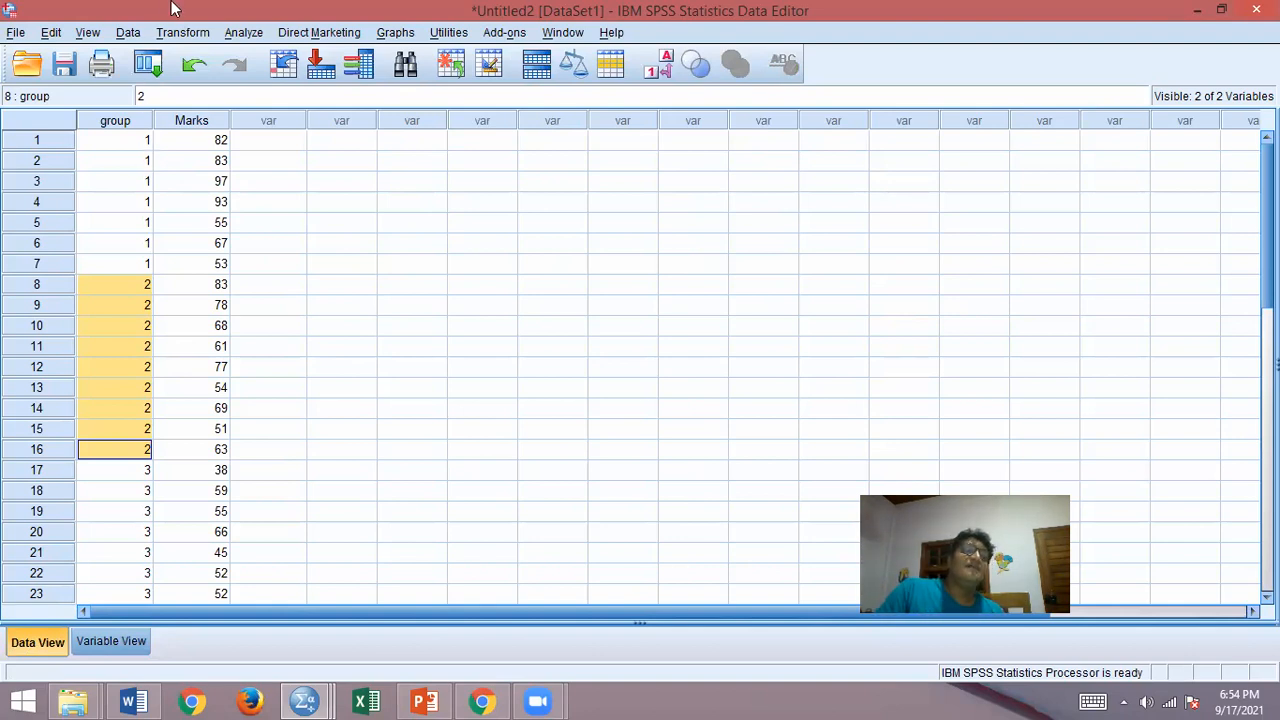
{"action": "left_click", "coordinate": [140, 62]}
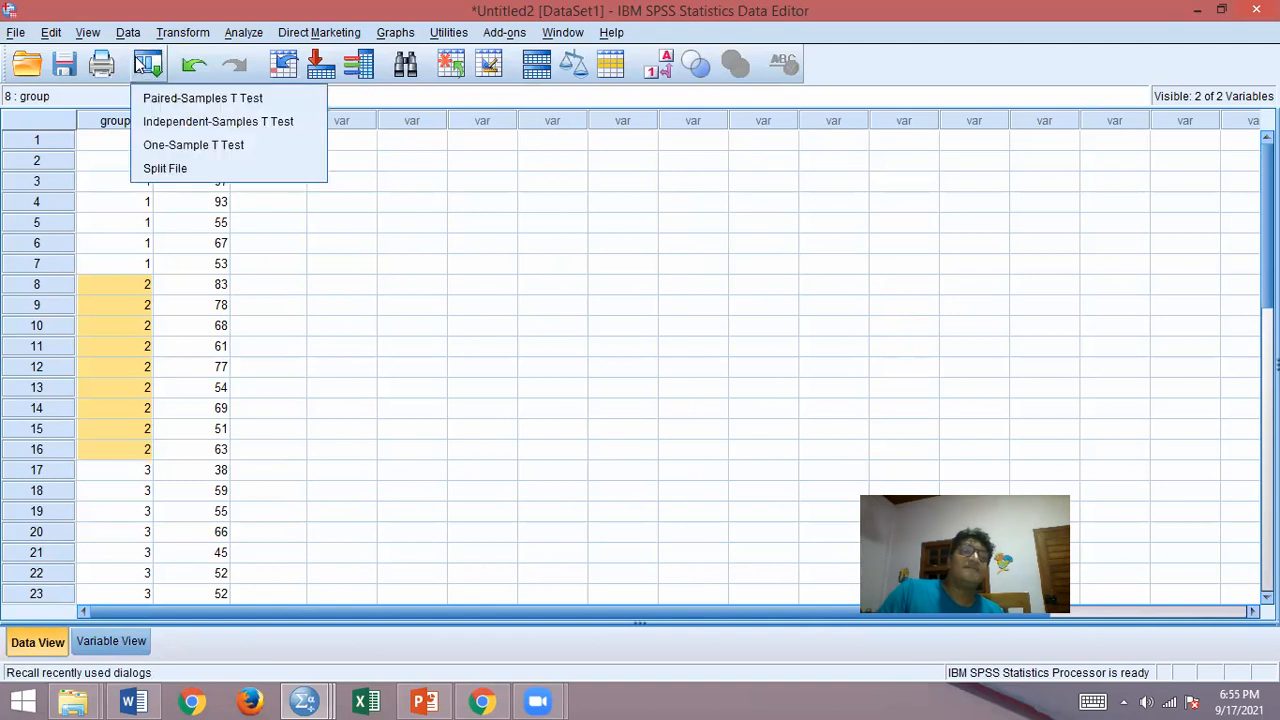
{"action": "left_click", "coordinate": [405, 206]}
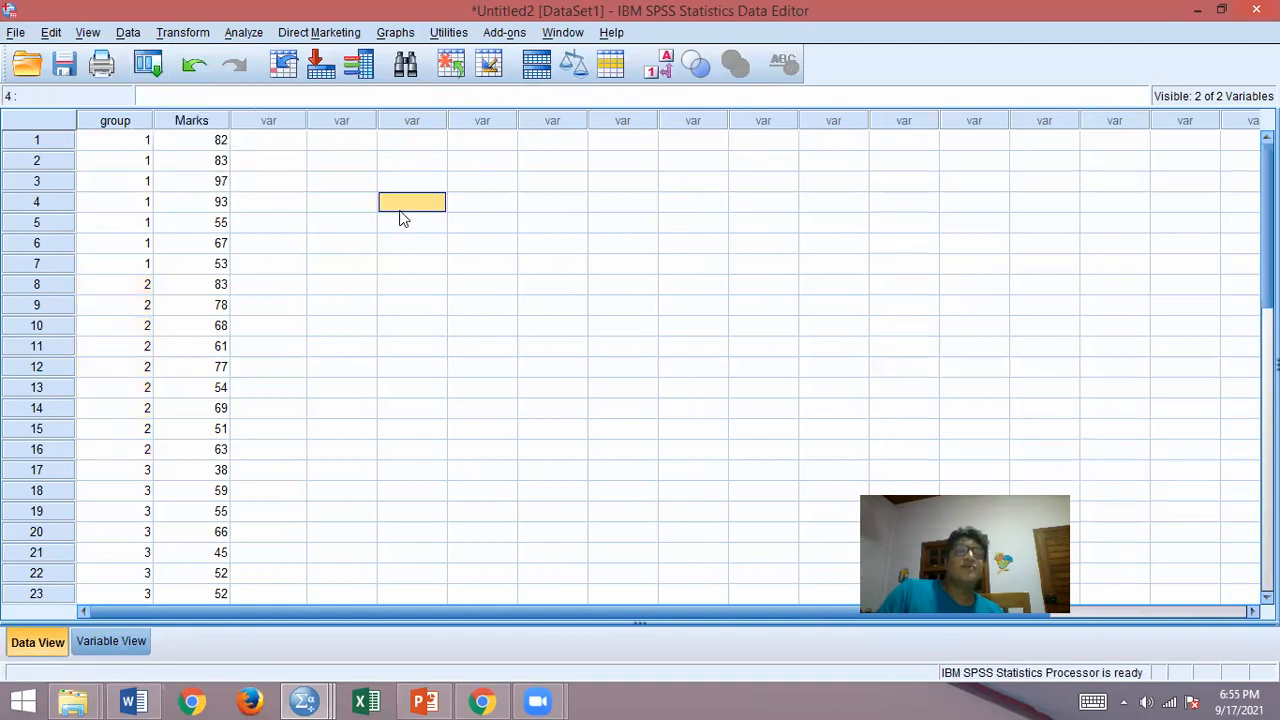
{"action": "left_click", "coordinate": [240, 33]}
{"action": "mouse_move", "coordinate": [283, 121]}
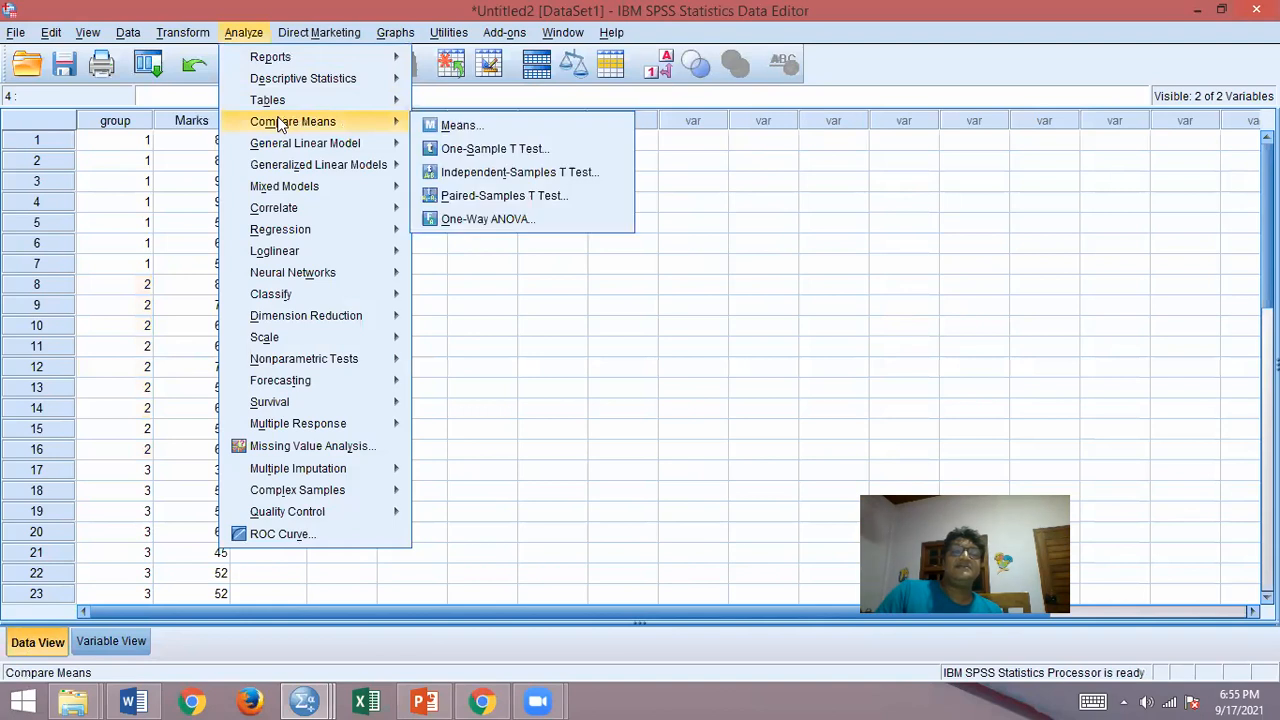
{"action": "left_click", "coordinate": [466, 219]}
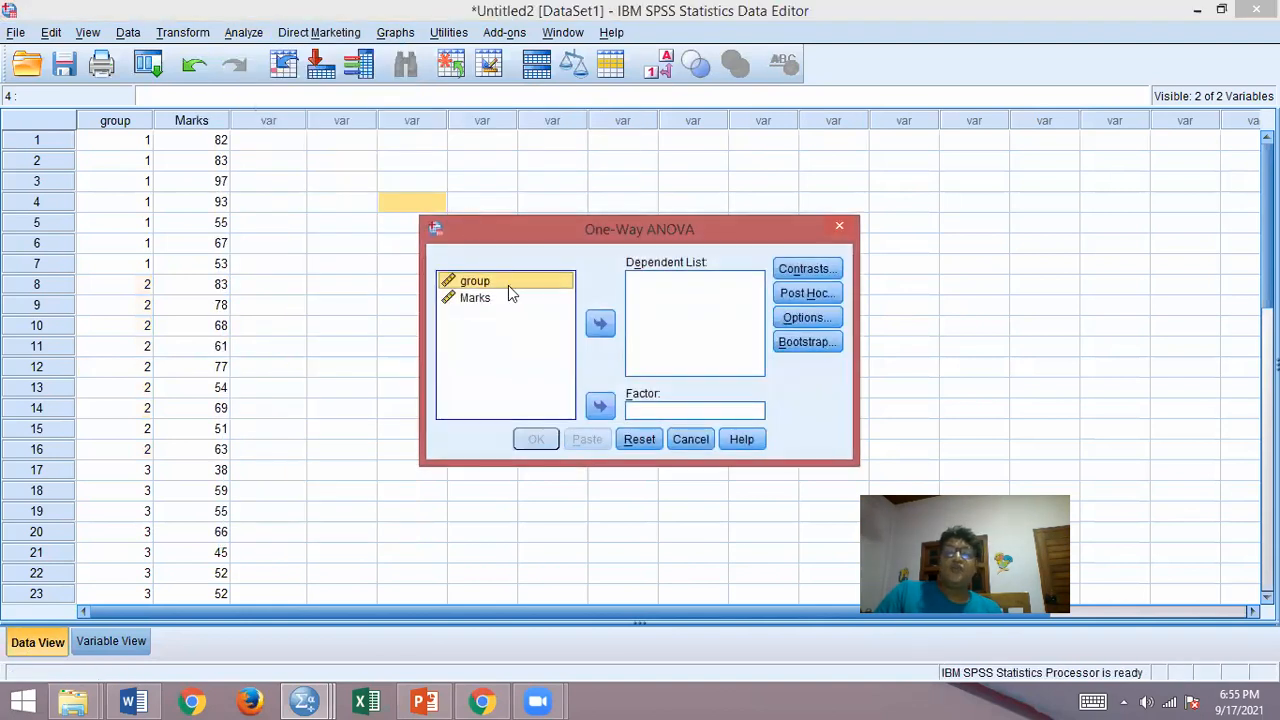
{"action": "left_click", "coordinate": [475, 298]}
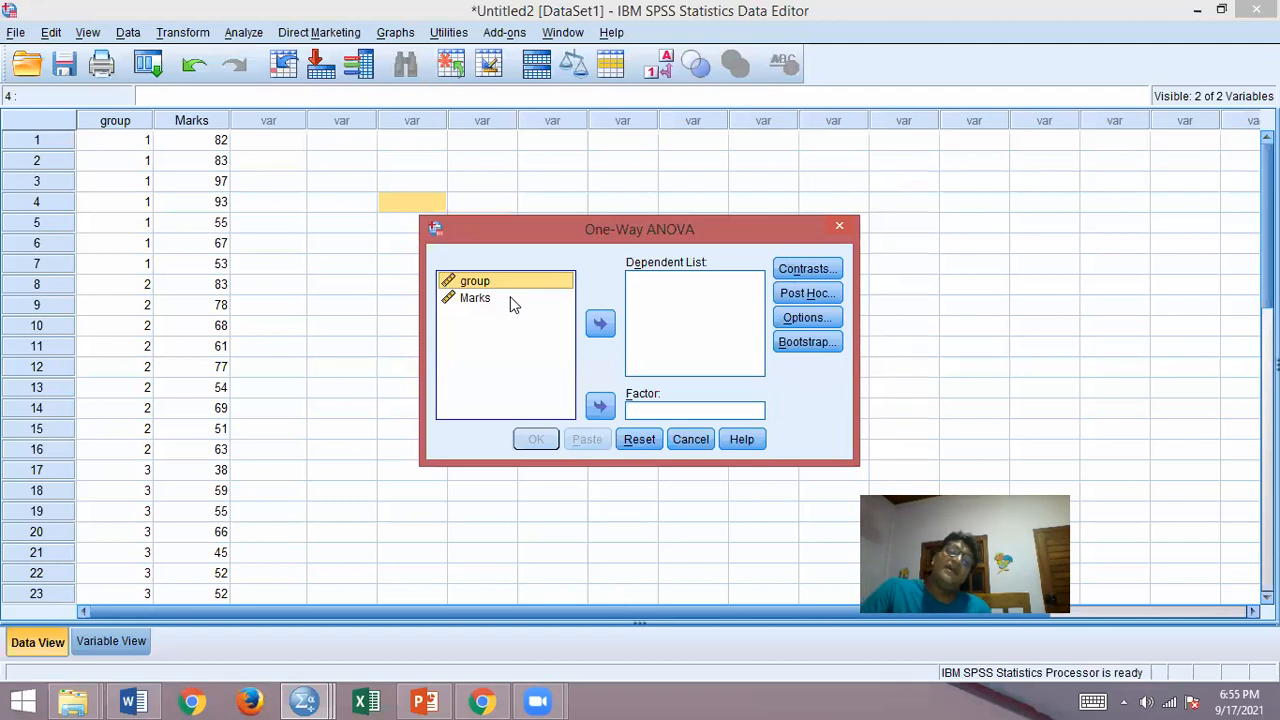
{"action": "left_click", "coordinate": [508, 298]}
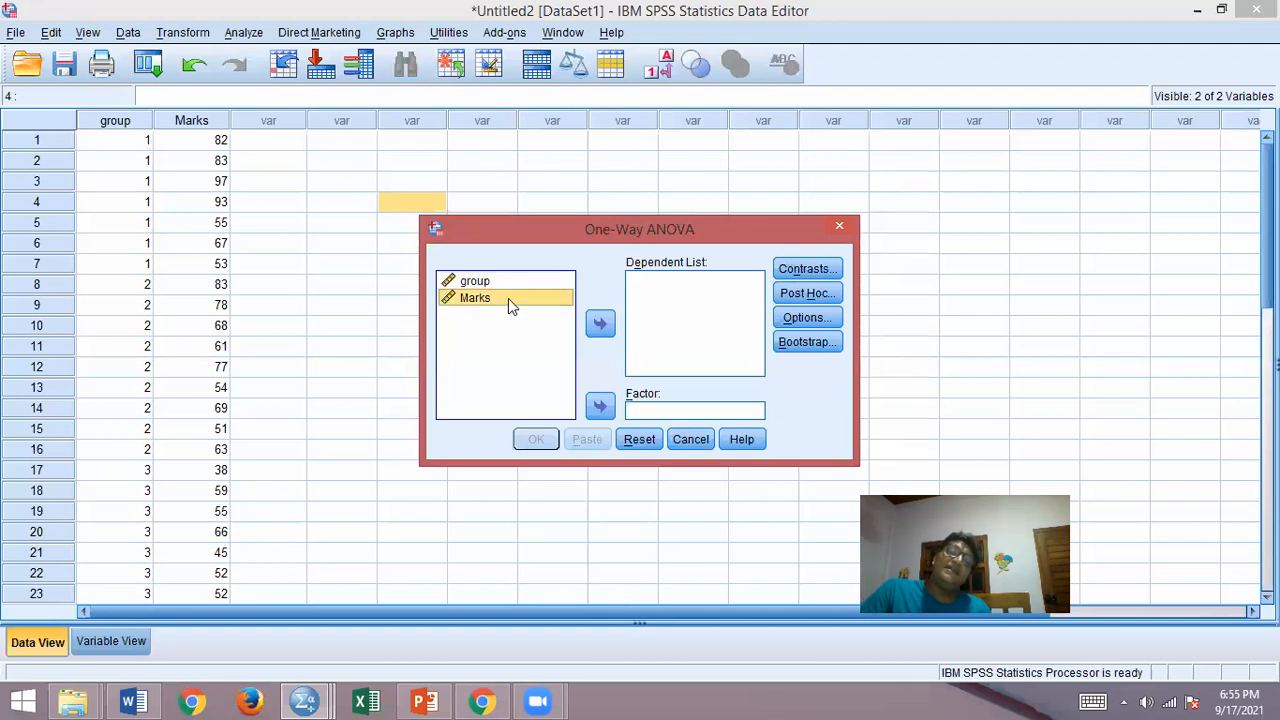
{"action": "left_click", "coordinate": [600, 325]}
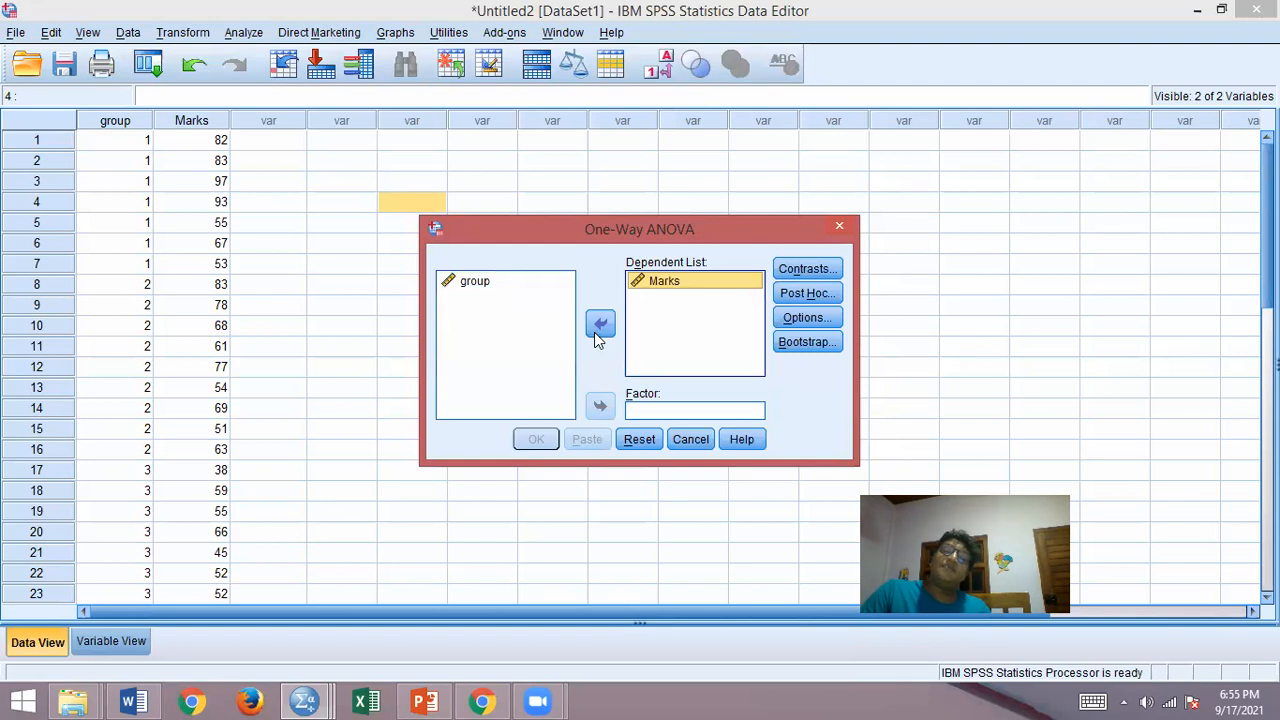
{"action": "left_click", "coordinate": [519, 284]}
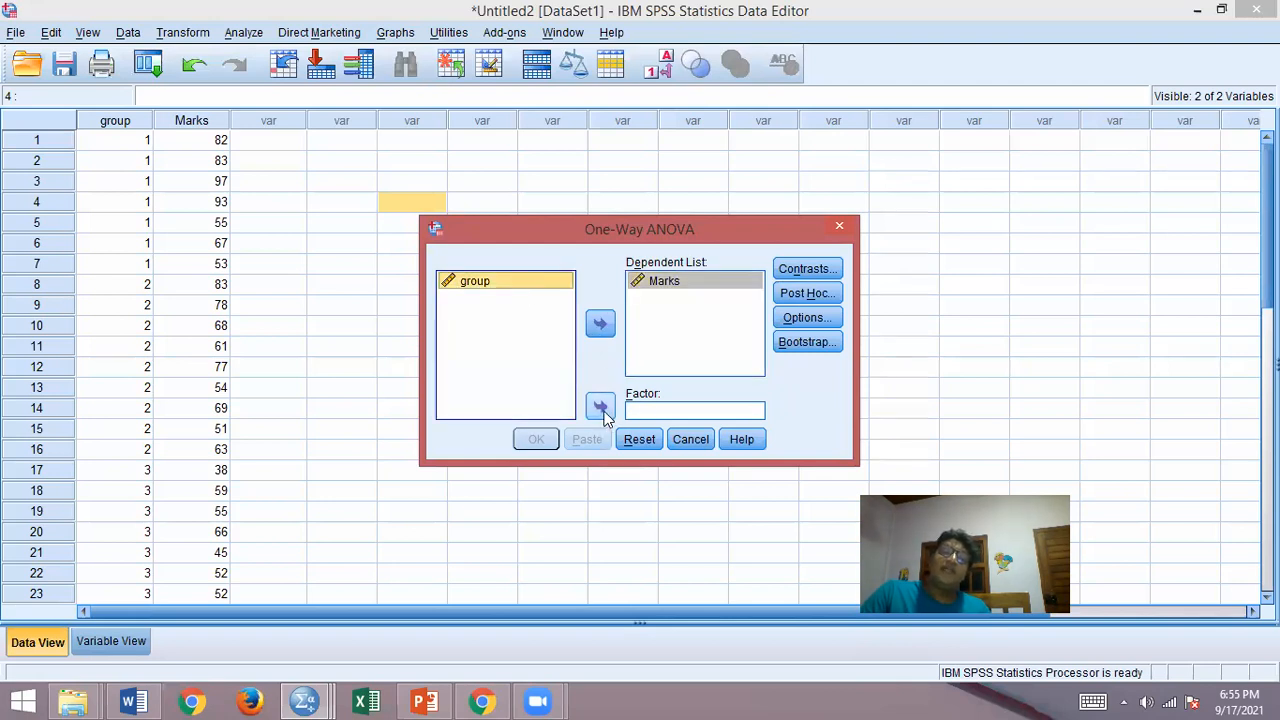
{"action": "left_click", "coordinate": [600, 407]}
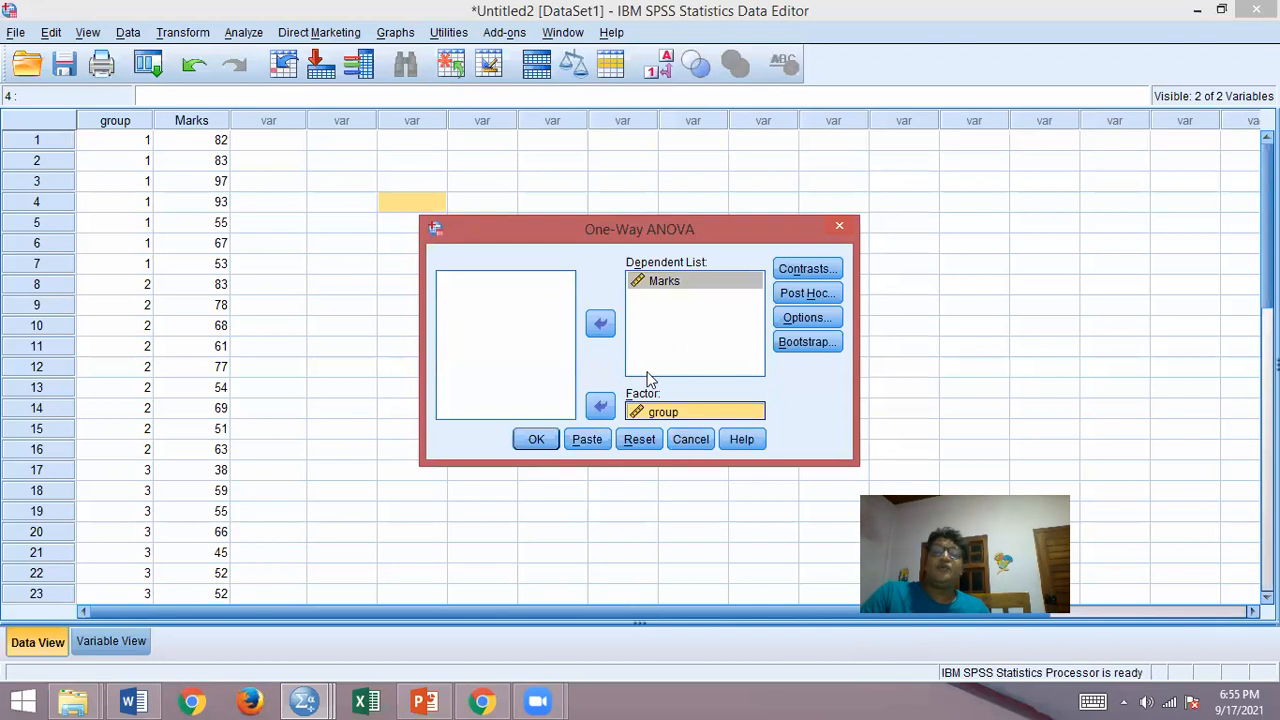
Step: Look at the Contrasts and Post Hoc settings of the One-Way ANOVA and close them without changes
{"action": "left_click", "coordinate": [803, 270]}
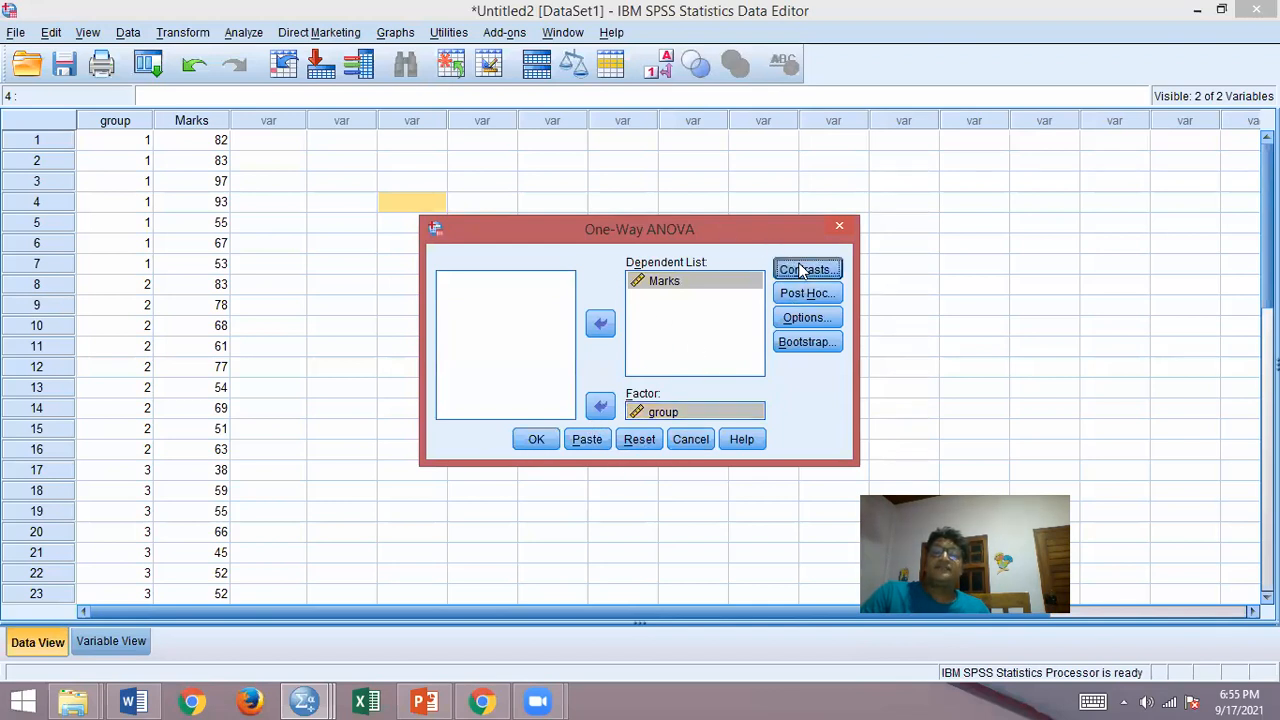
{"action": "left_click", "coordinate": [750, 197]}
{"action": "left_click", "coordinate": [802, 293]}
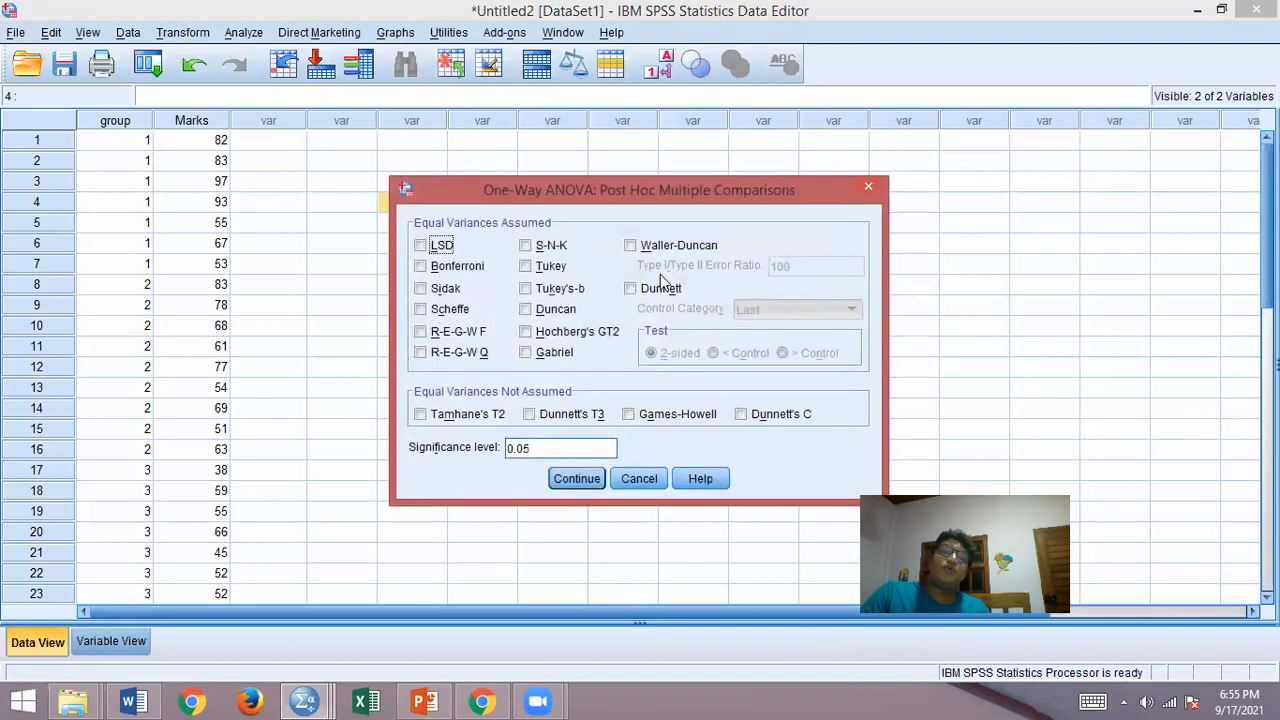
{"action": "left_click", "coordinate": [866, 186]}
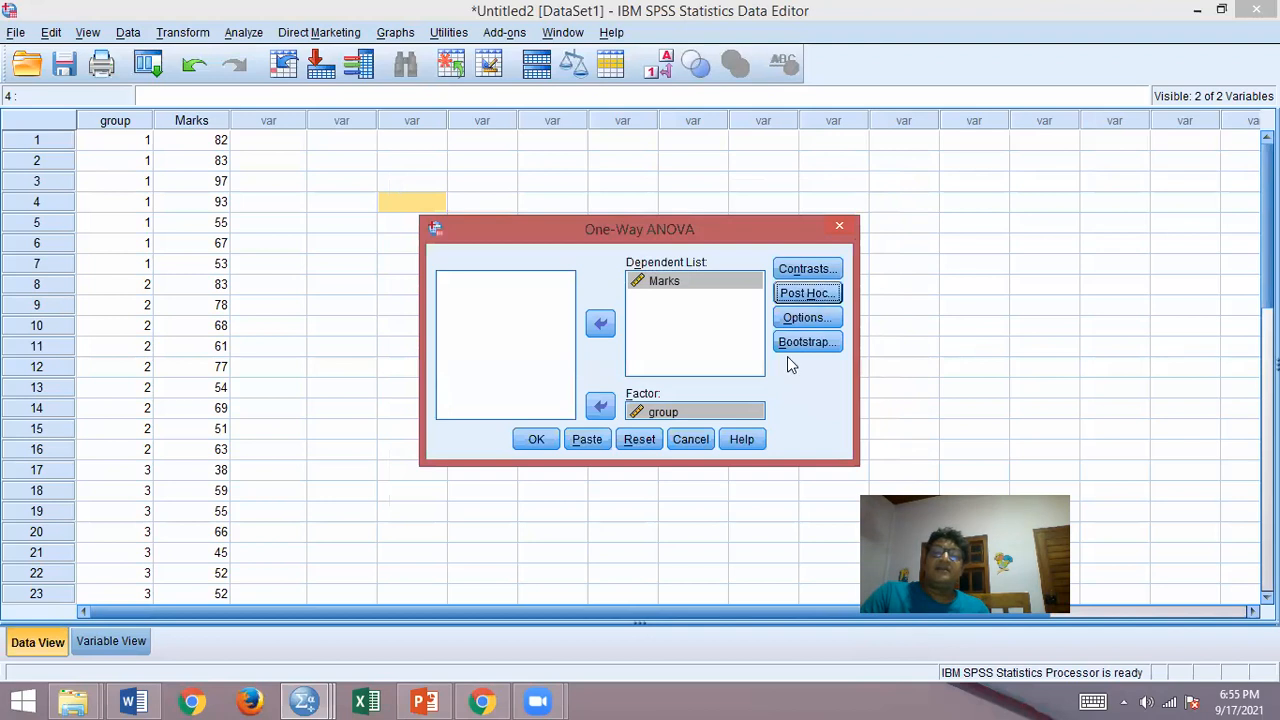
Step: Enable Descriptive, Homogeneity of variance test and Means plot in the One-Way ANOVA options, and run the analysis
{"action": "left_click", "coordinate": [806, 316]}
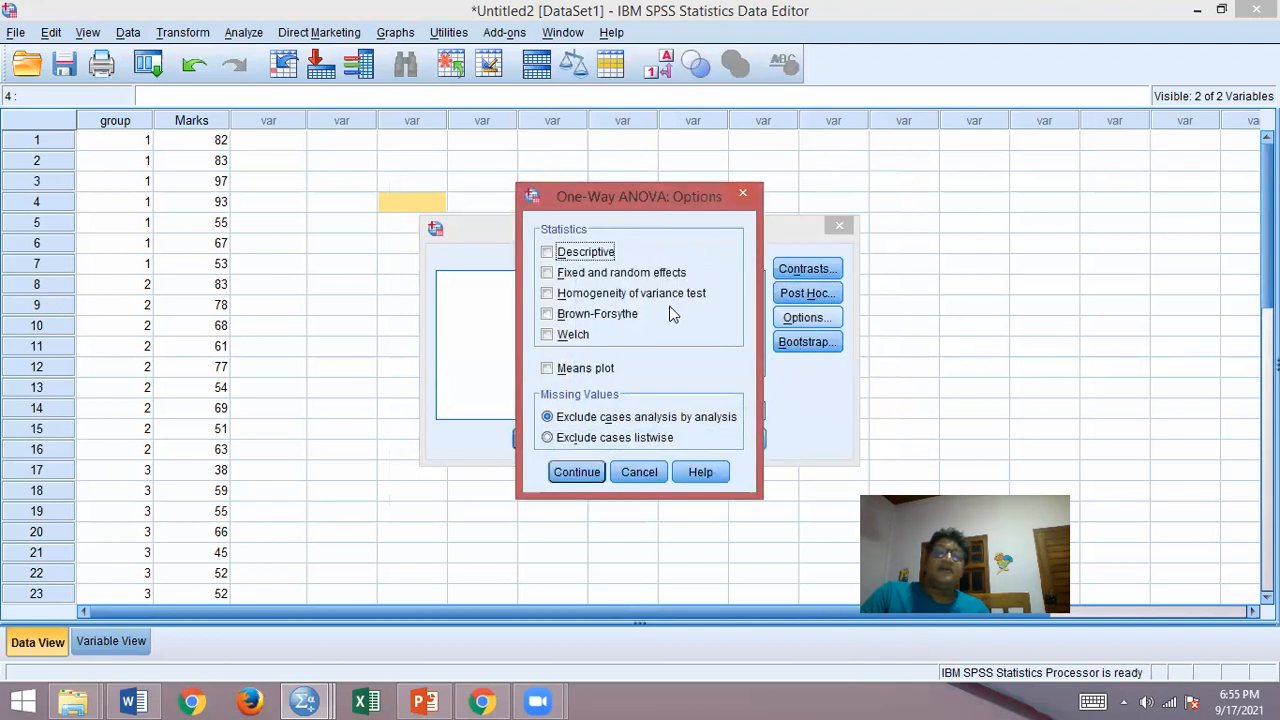
{"action": "left_click", "coordinate": [547, 252]}
{"action": "left_click", "coordinate": [547, 293]}
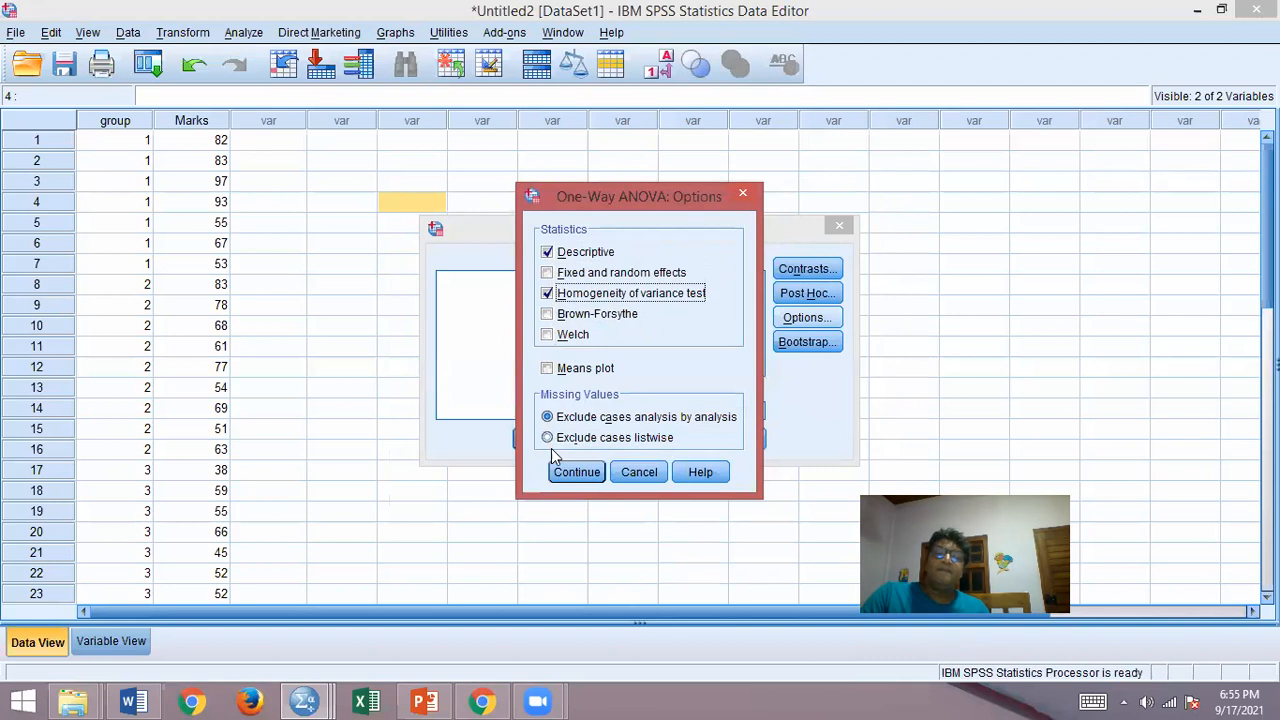
{"action": "left_click", "coordinate": [547, 368]}
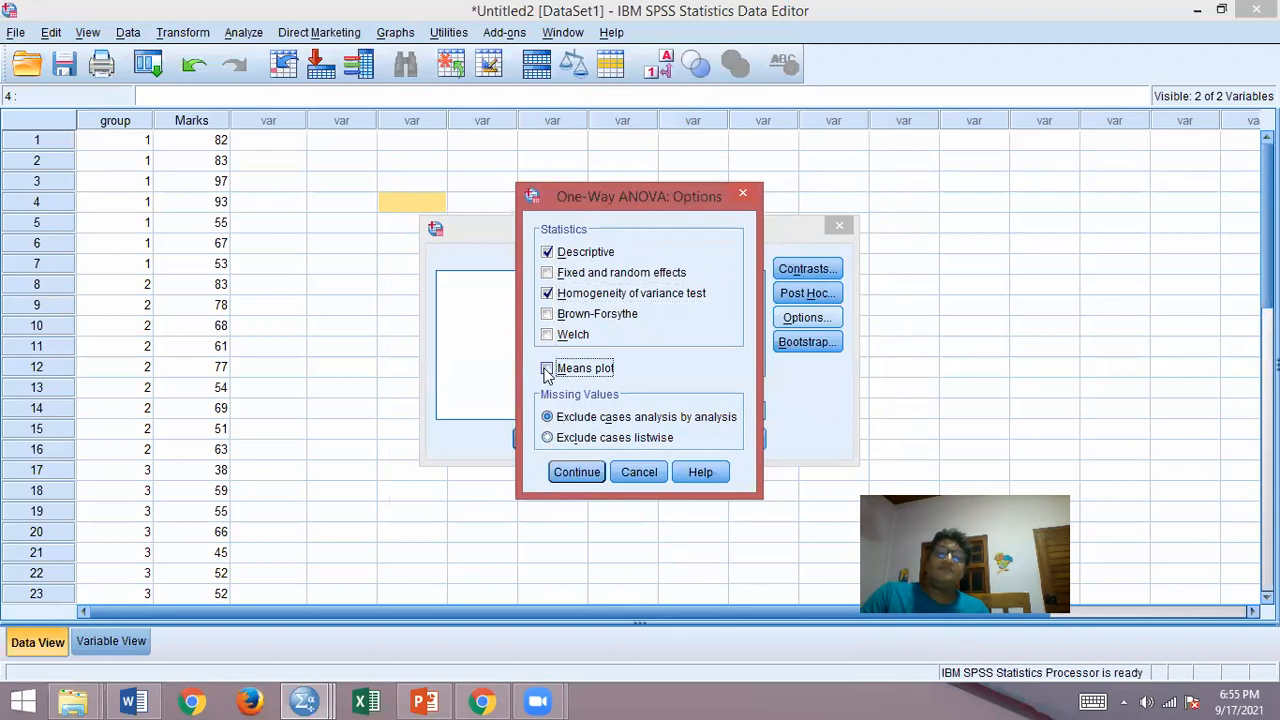
{"action": "left_click", "coordinate": [587, 476]}
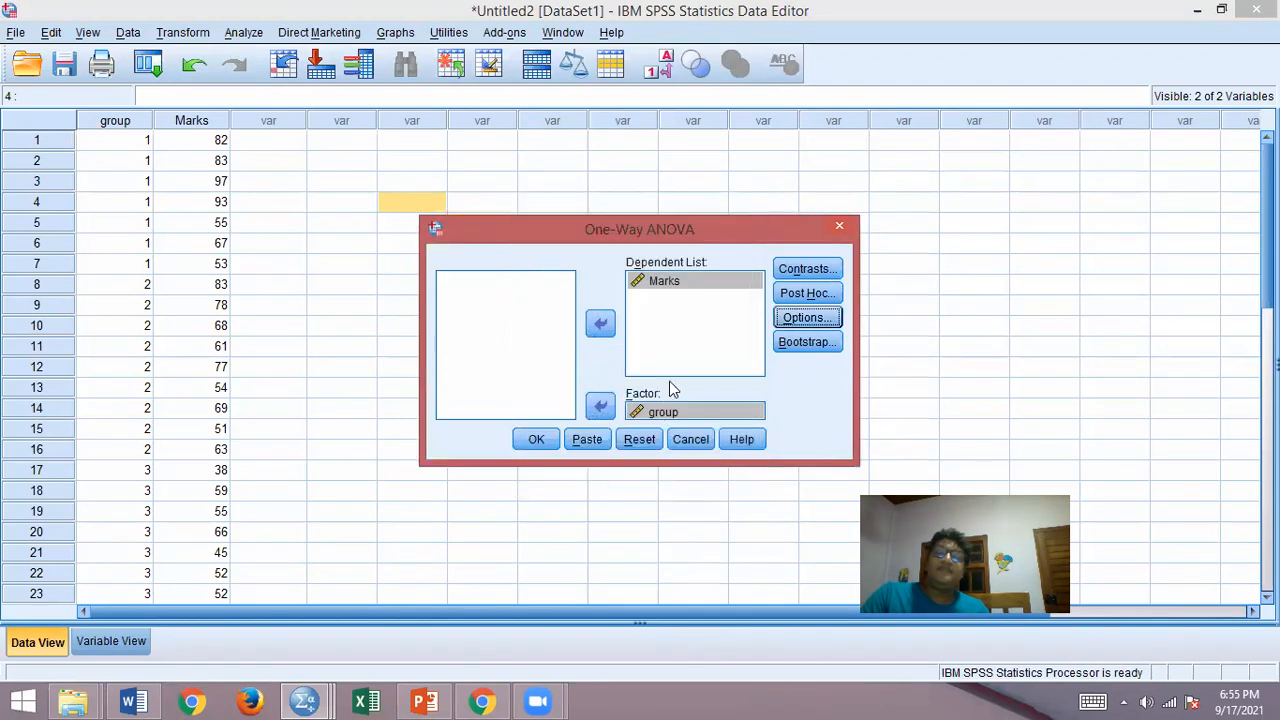
{"action": "left_click", "coordinate": [538, 439]}
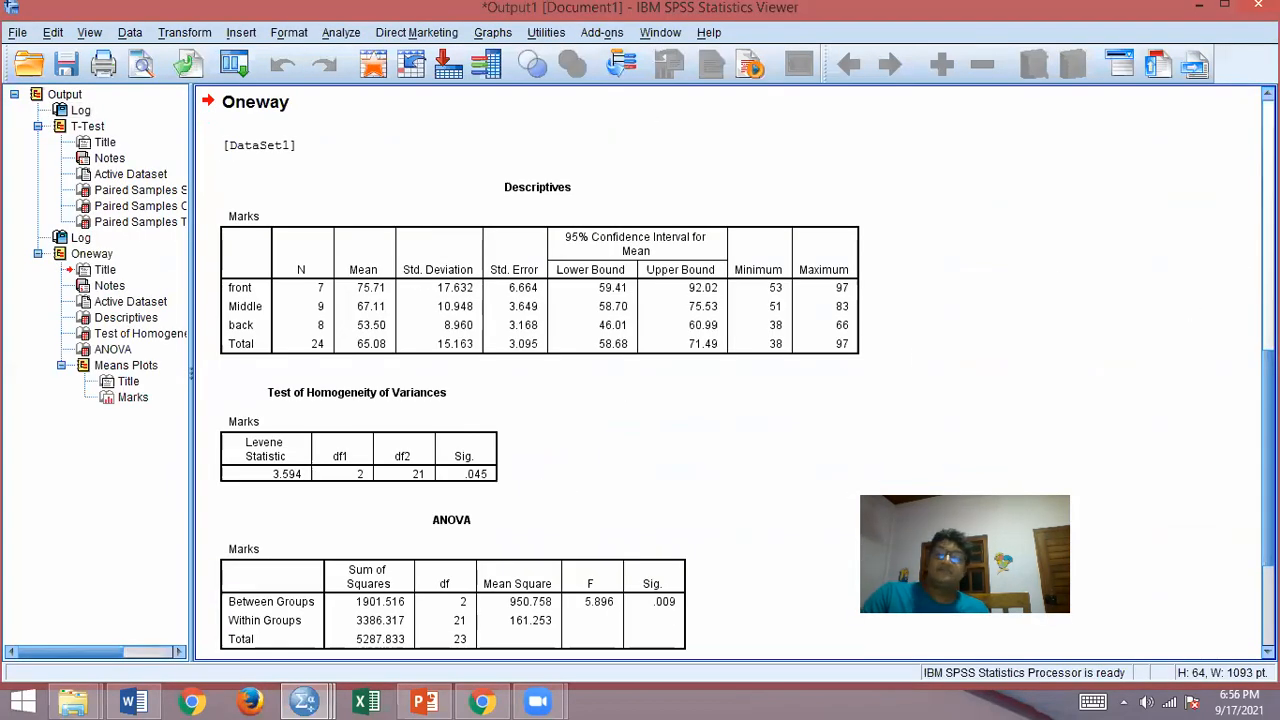
Step: Review the output from the earlier paired-samples results through the Oneway Descriptives, homogeneity and ANOVA tables to the Means Plots
{"action": "scroll", "coordinate": [728, 370], "scroll_direction": "up", "scroll_amount": 5}
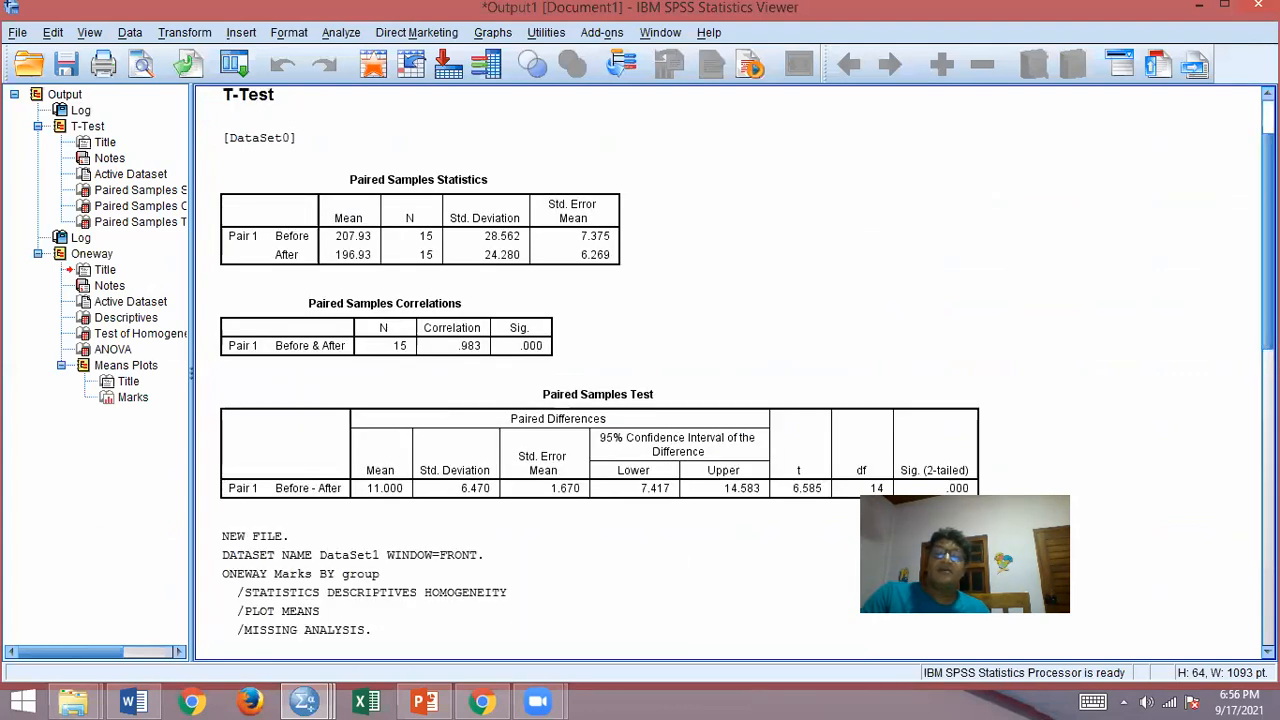
{"action": "scroll", "coordinate": [728, 370], "scroll_direction": "up", "scroll_amount": 2}
{"action": "scroll", "coordinate": [728, 370], "scroll_direction": "down", "scroll_amount": 5}
{"action": "scroll", "coordinate": [738, 369], "scroll_direction": "down", "scroll_amount": 10}
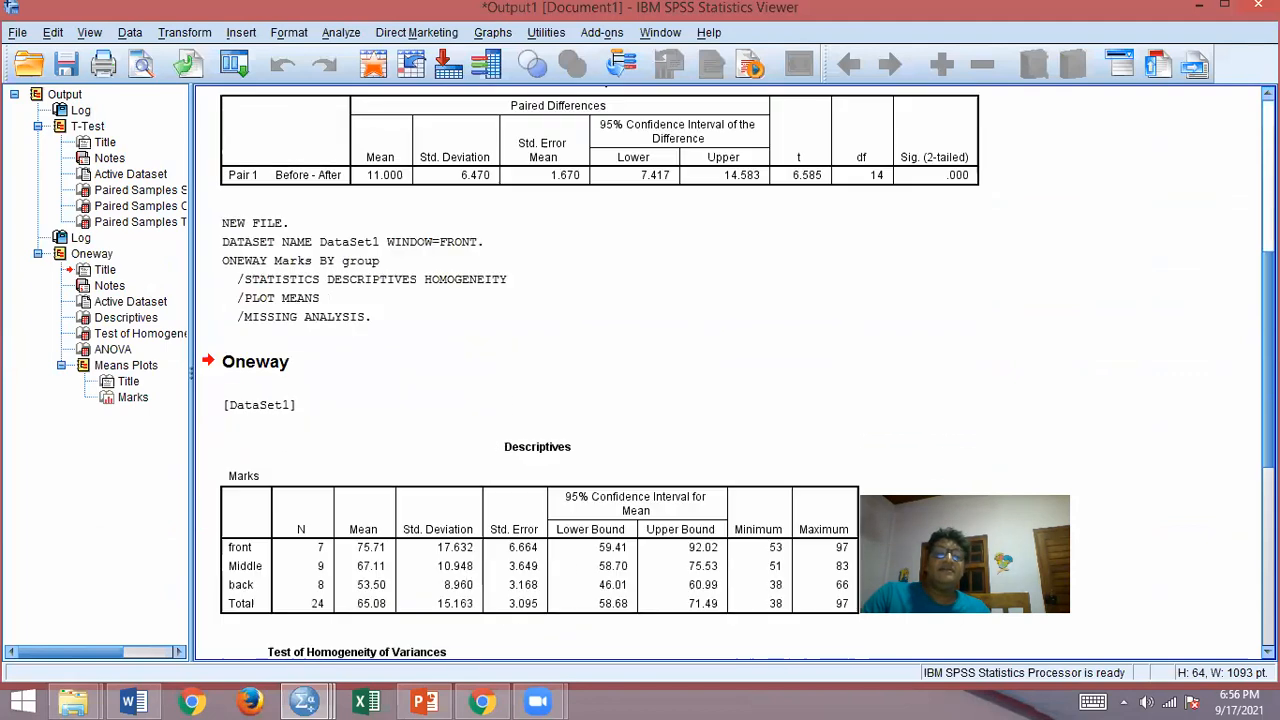
{"action": "scroll", "coordinate": [738, 370], "scroll_direction": "down", "scroll_amount": 1}
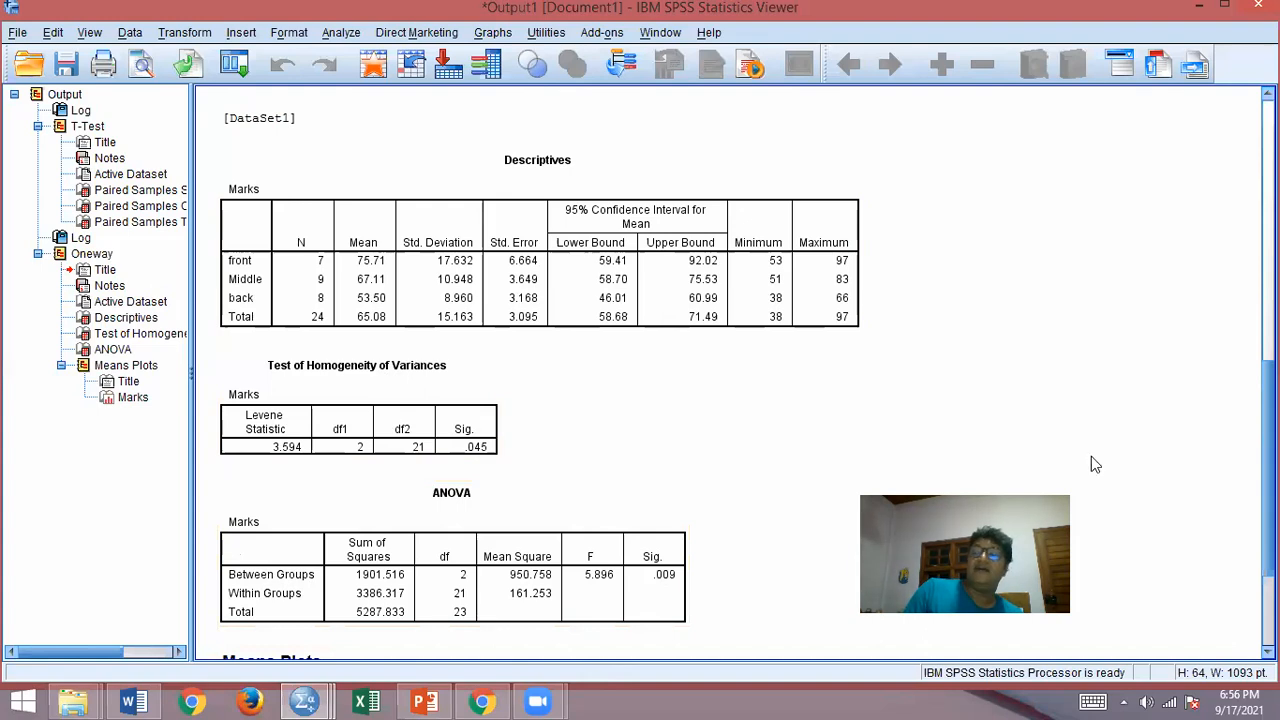
{"action": "left_click", "coordinate": [1268, 260]}
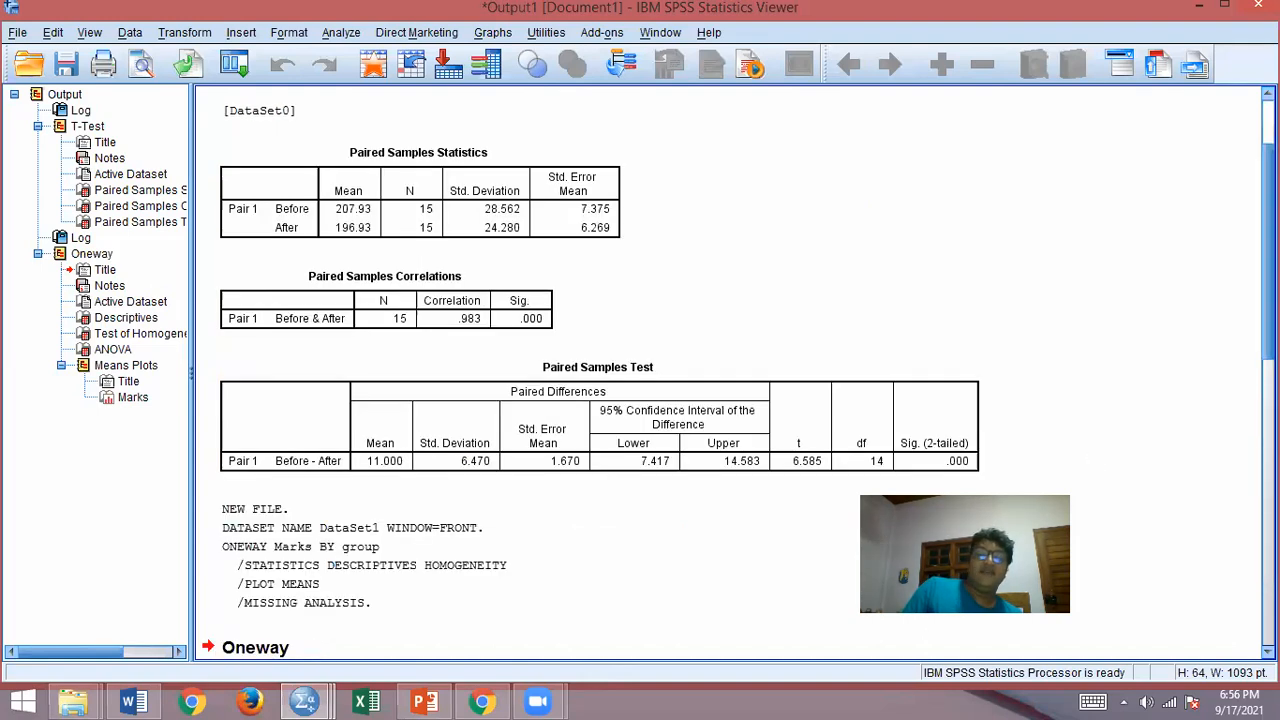
{"action": "left_click_drag", "start_coordinate": [1268, 260], "coordinate": [1268, 548]}
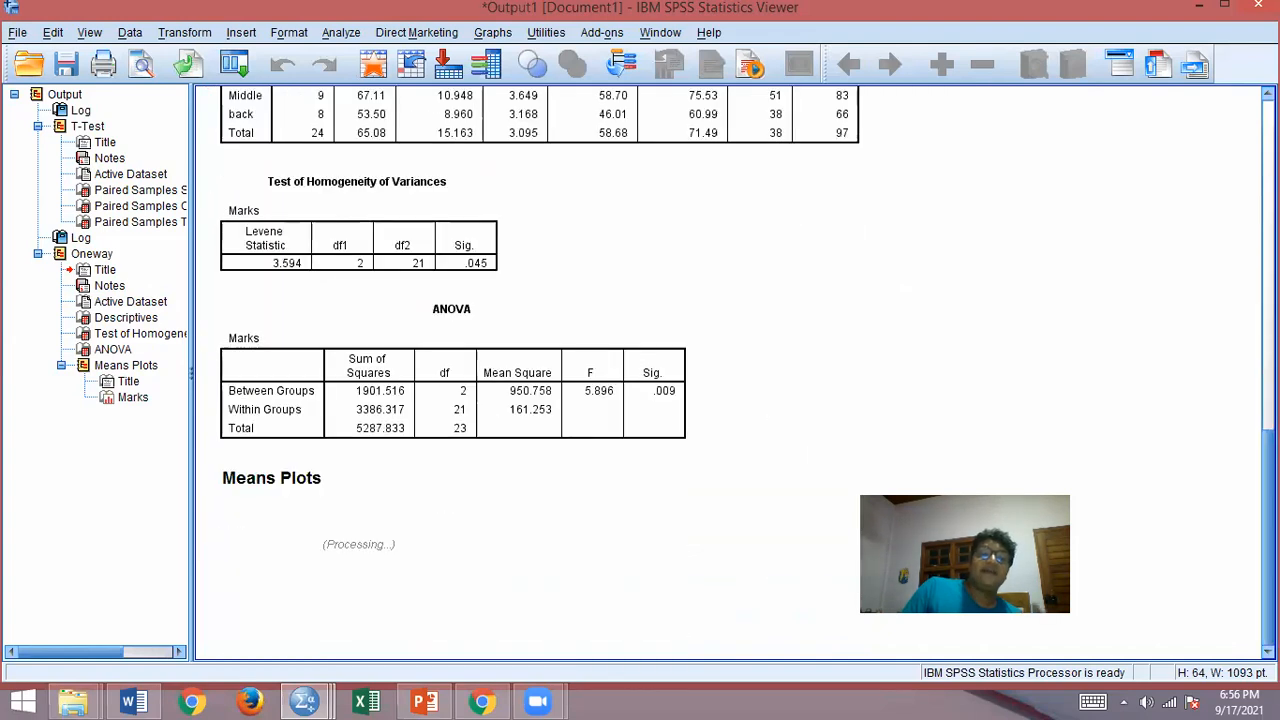
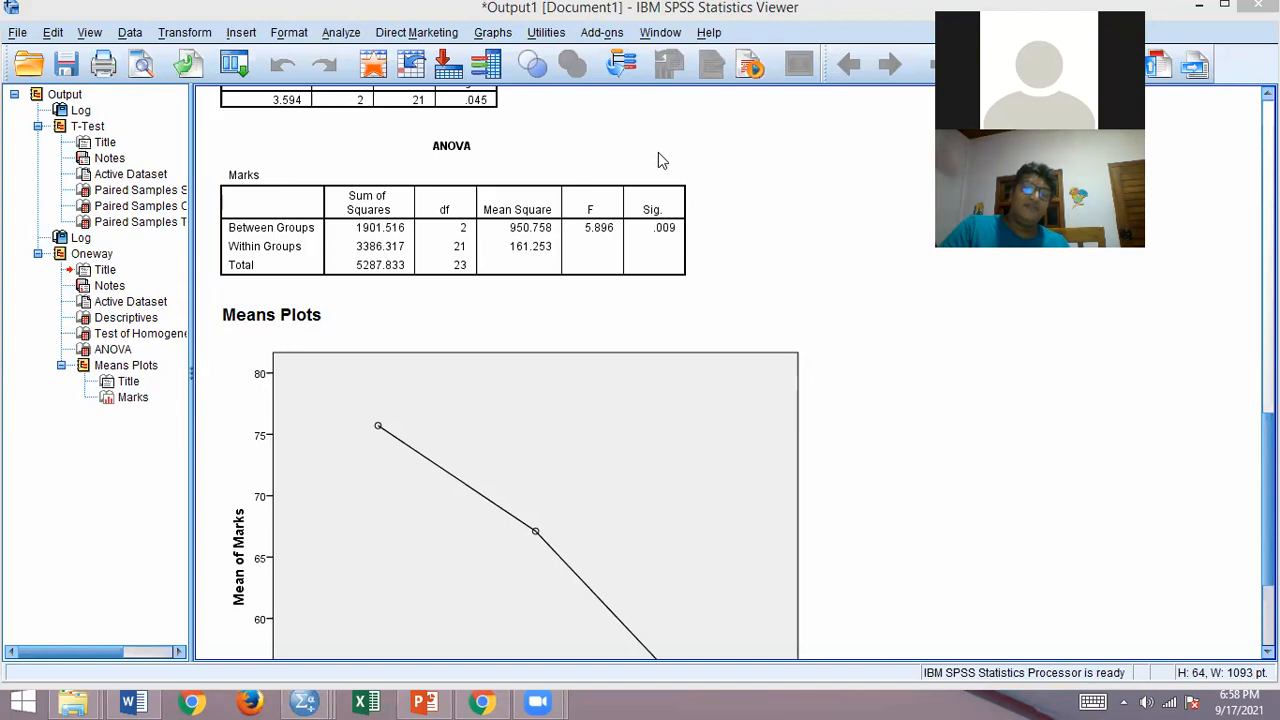
Step: Look at the Person, Before and After data in the Untitled1 dataset and return to the ANOVA output
{"action": "left_click", "coordinate": [298, 700]}
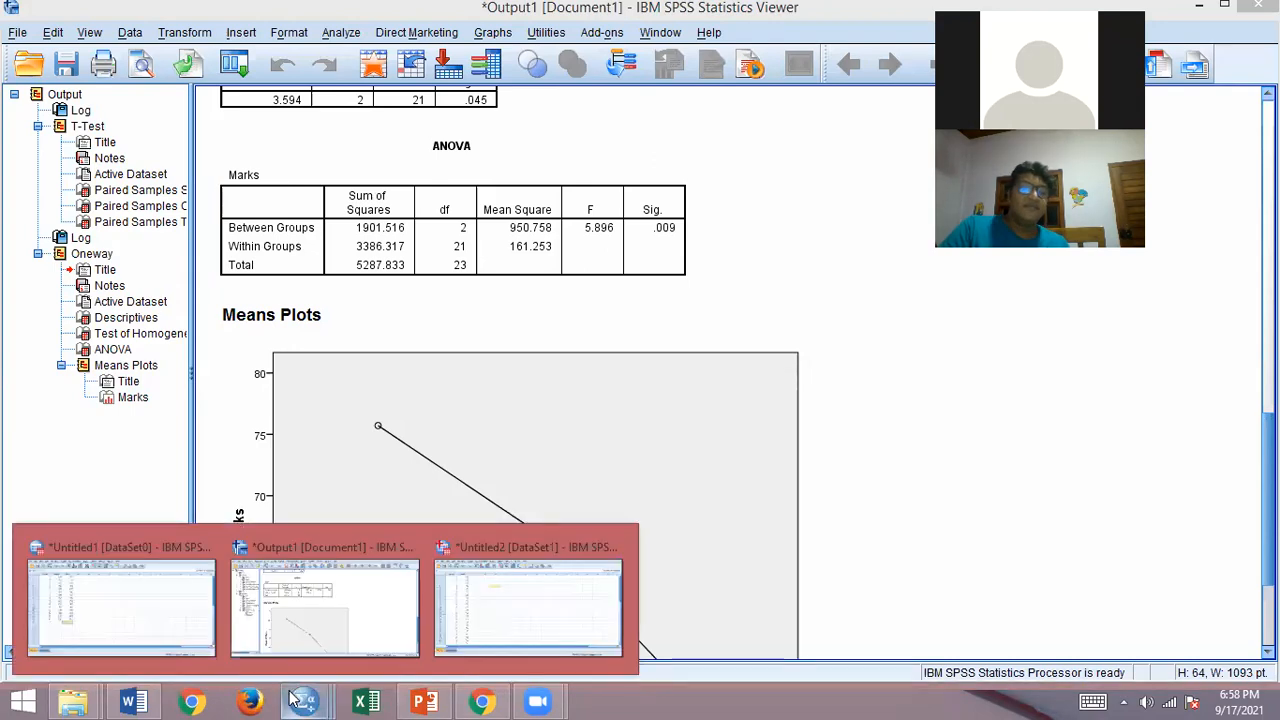
{"action": "left_click", "coordinate": [143, 617]}
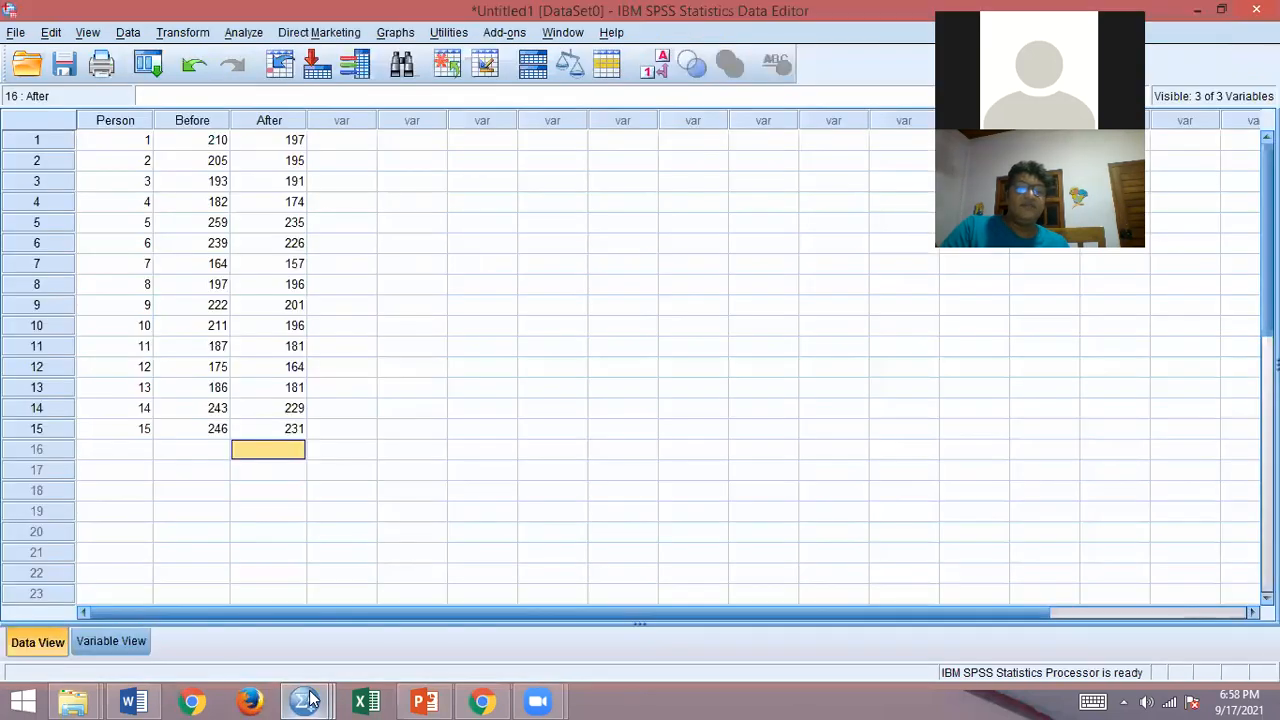
{"action": "left_click", "coordinate": [308, 700]}
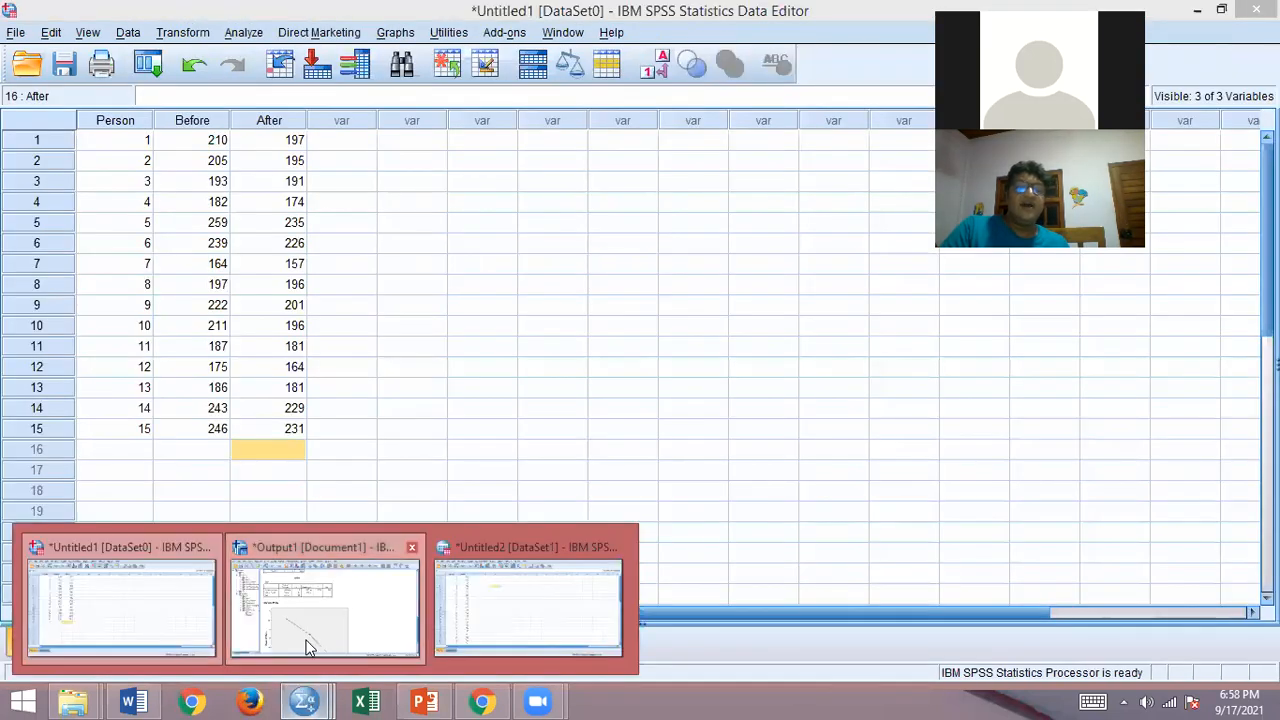
{"action": "left_click", "coordinate": [308, 647]}
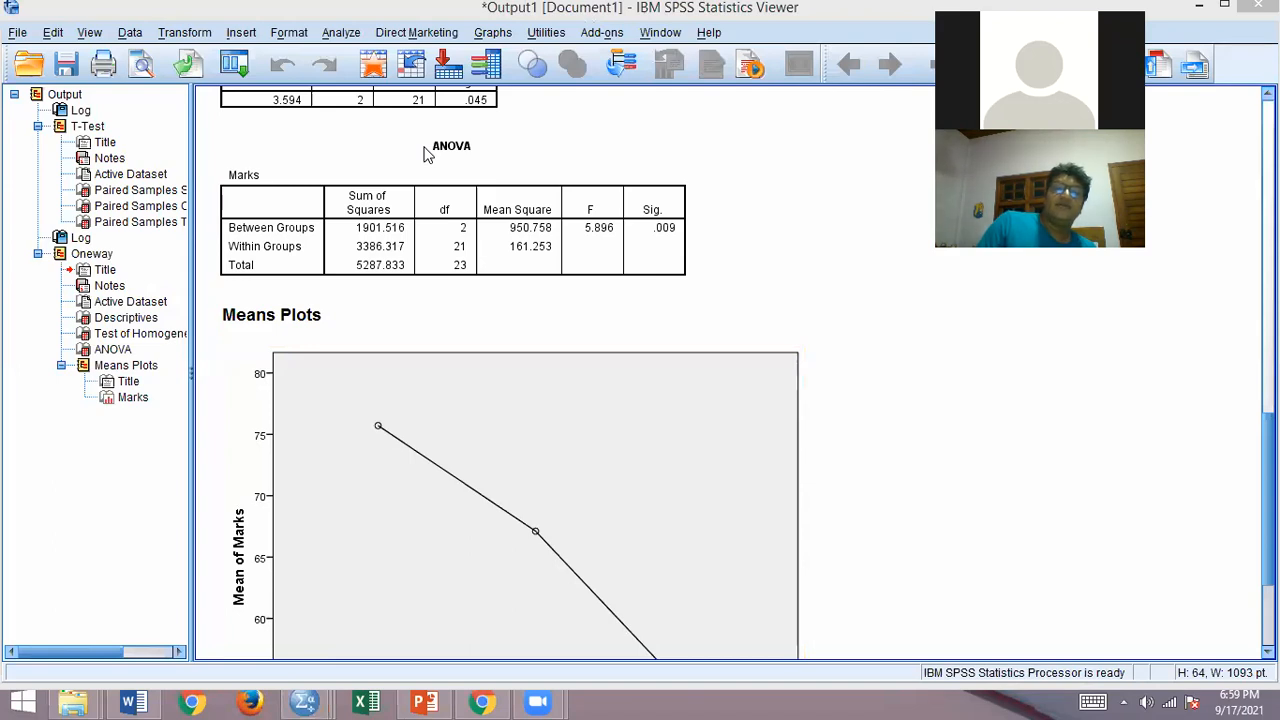
{"action": "left_click", "coordinate": [341, 32]}
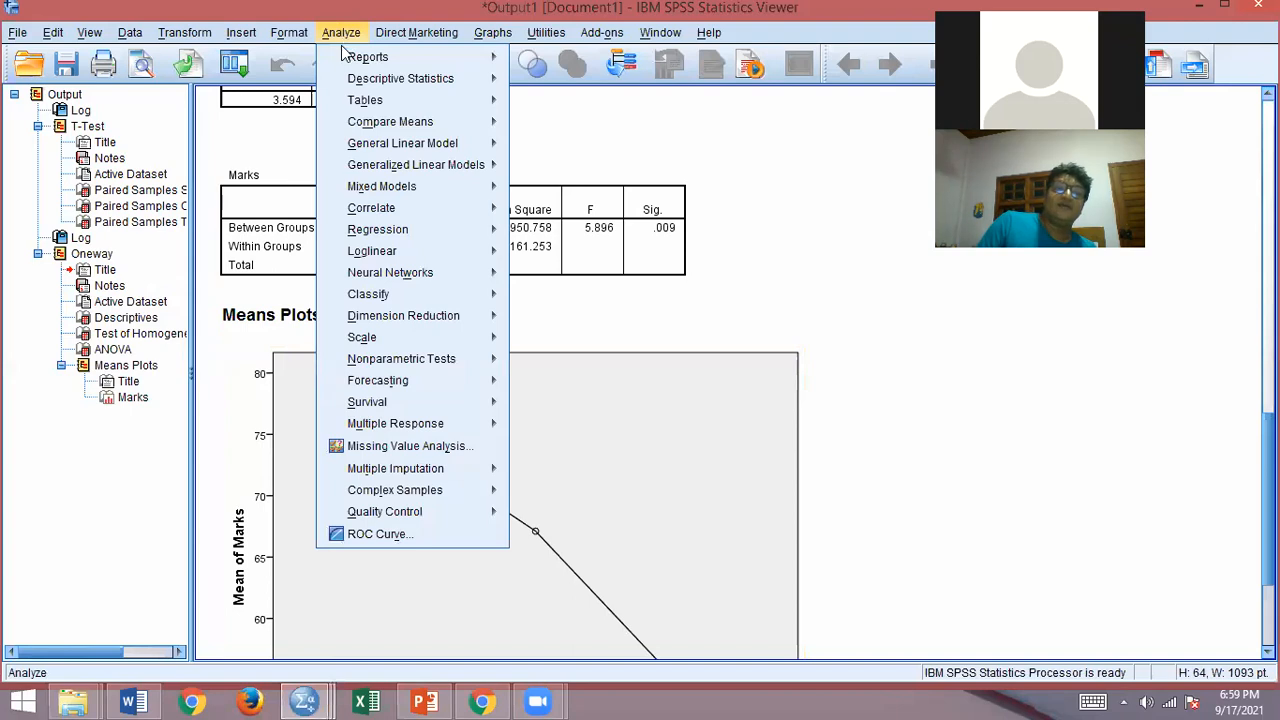
{"action": "mouse_move", "coordinate": [470, 100]}
{"action": "mouse_move", "coordinate": [462, 124]}
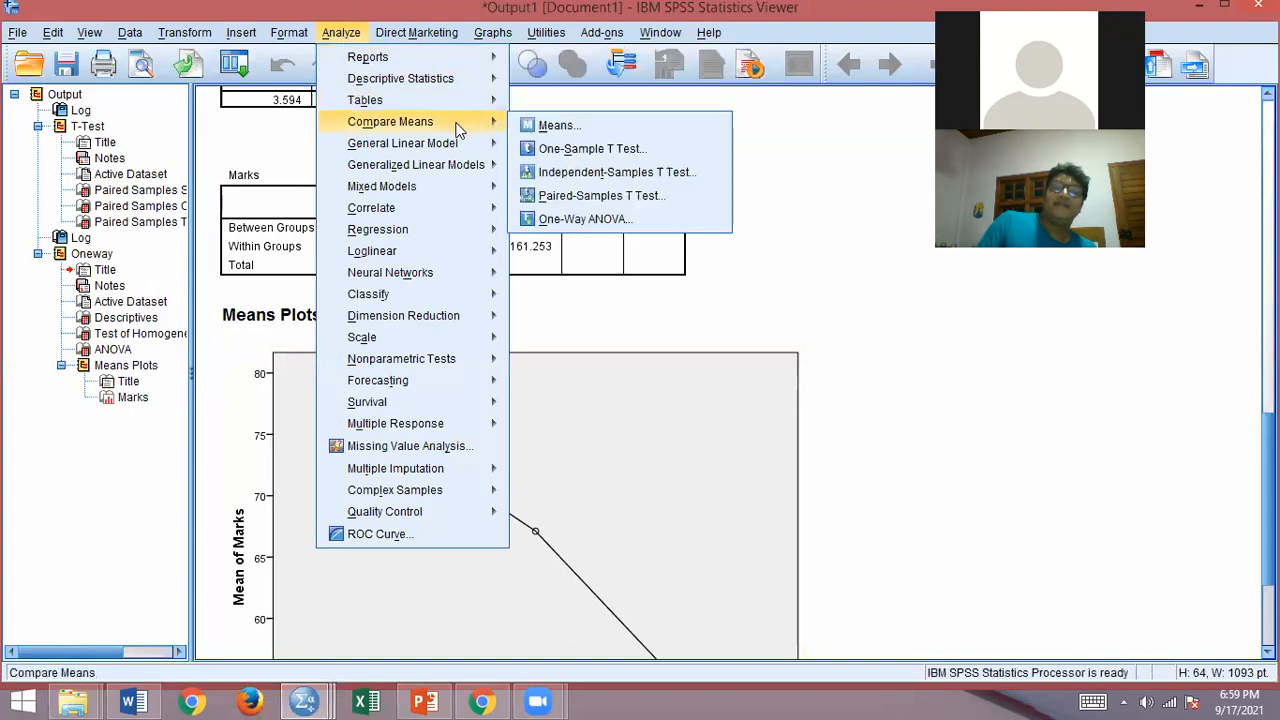
{"action": "left_click", "coordinate": [560, 219]}
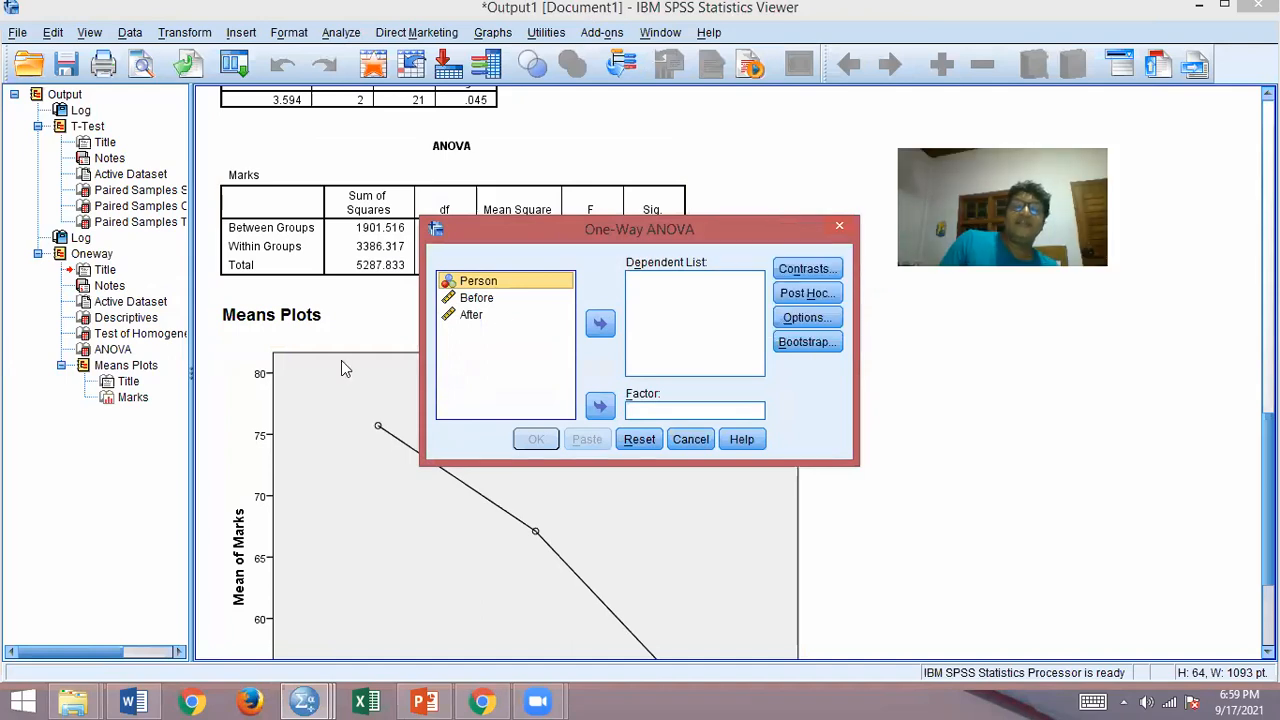
{"action": "left_click", "coordinate": [499, 304]}
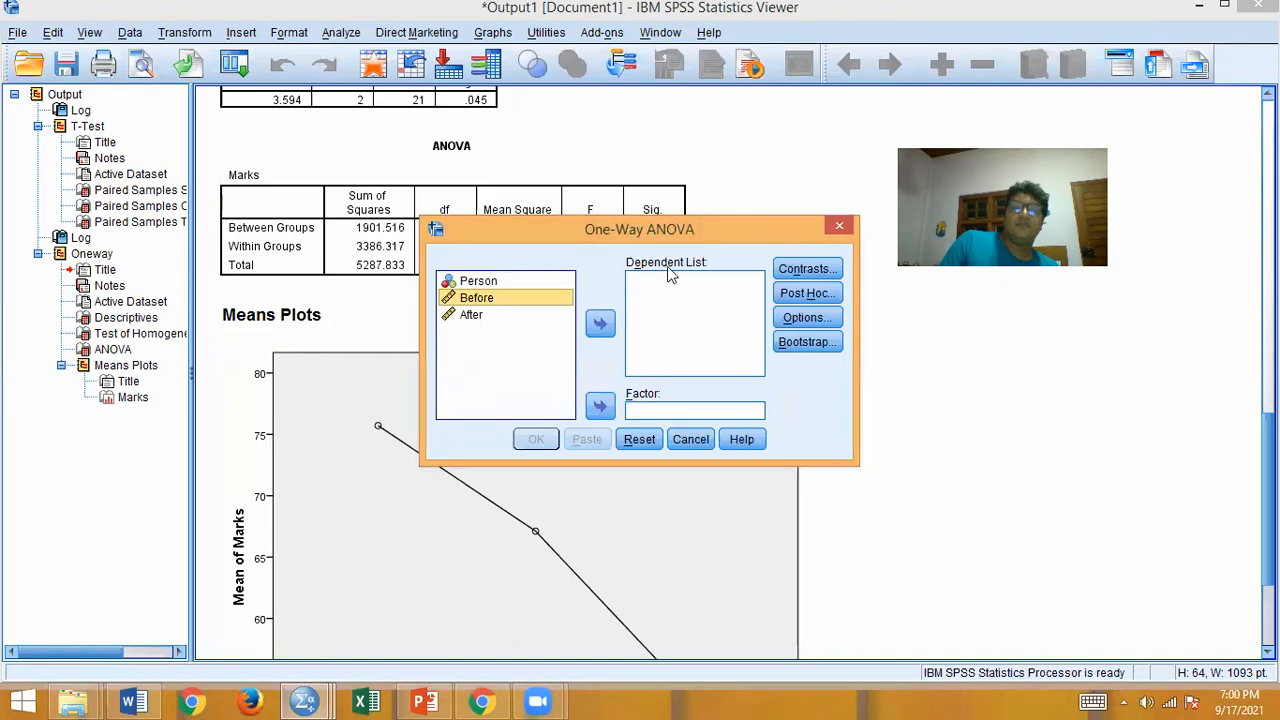
{"action": "left_click", "coordinate": [840, 226]}
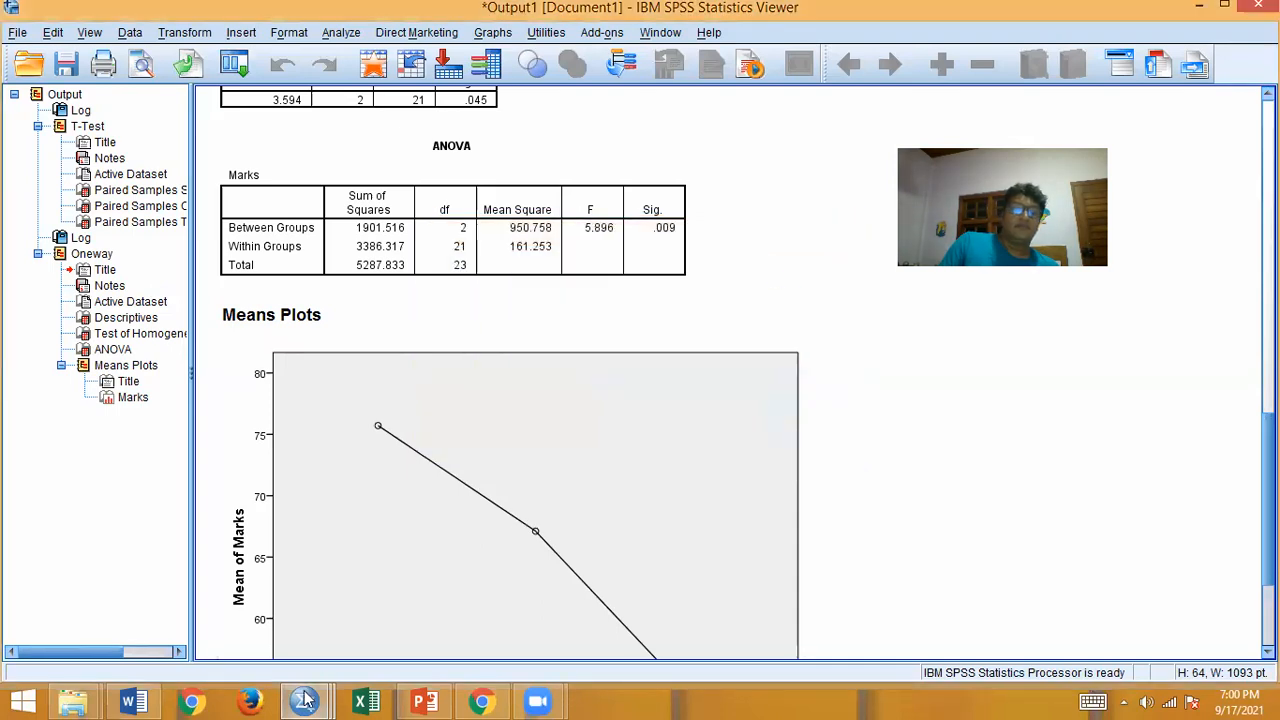
Step: Switch to the Untitled2 dataset, open One-Way ANOVA and clear Marks and group from its dependent list and factor
{"action": "mouse_move", "coordinate": [305, 701]}
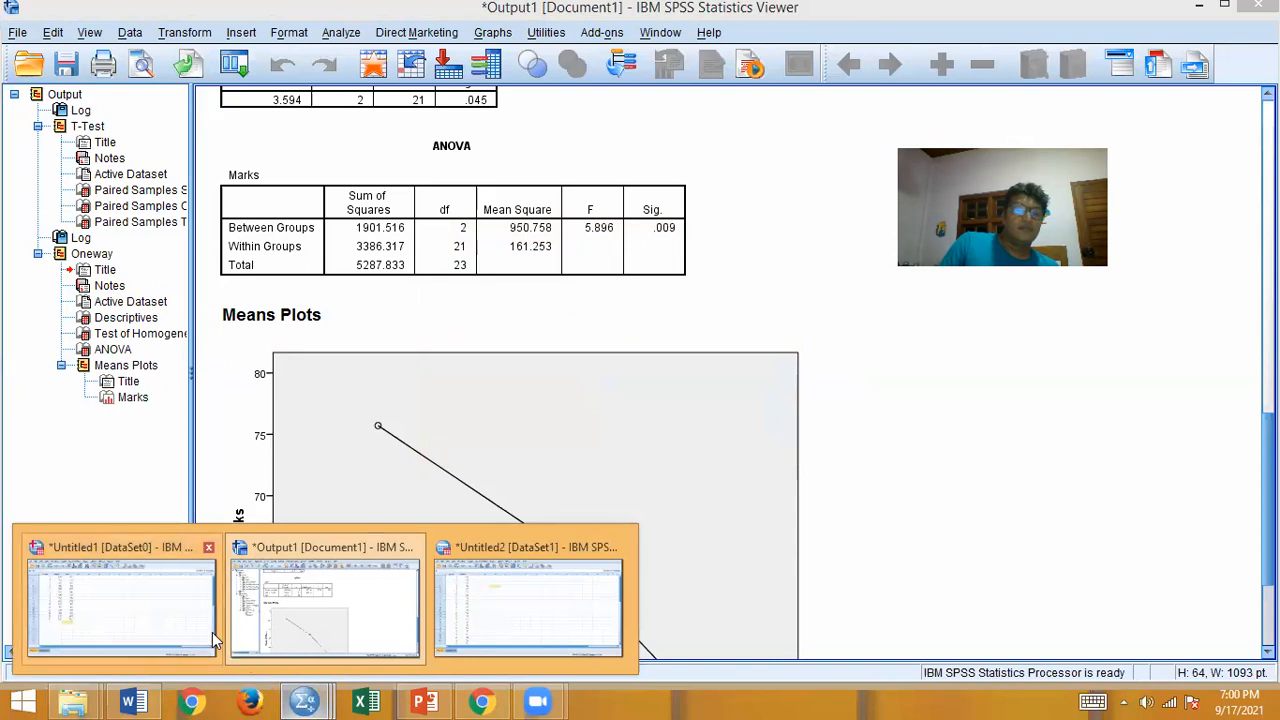
{"action": "left_click", "coordinate": [493, 628]}
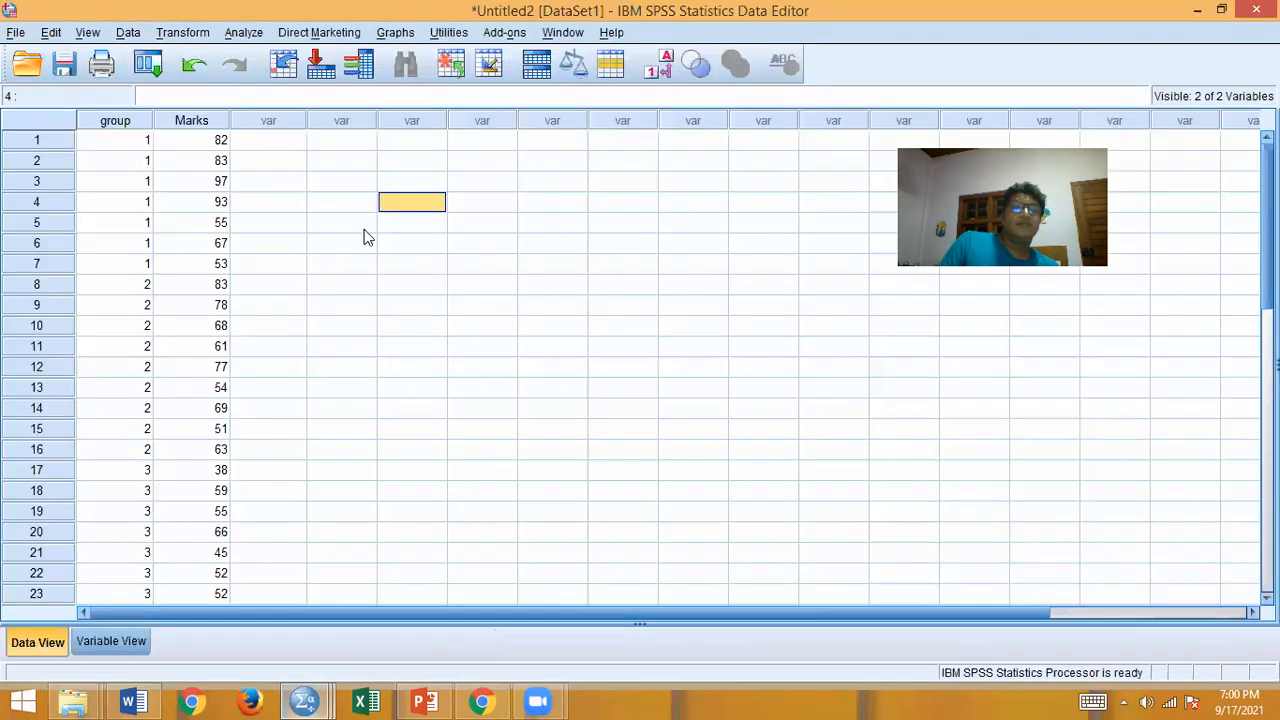
{"action": "left_click", "coordinate": [236, 36]}
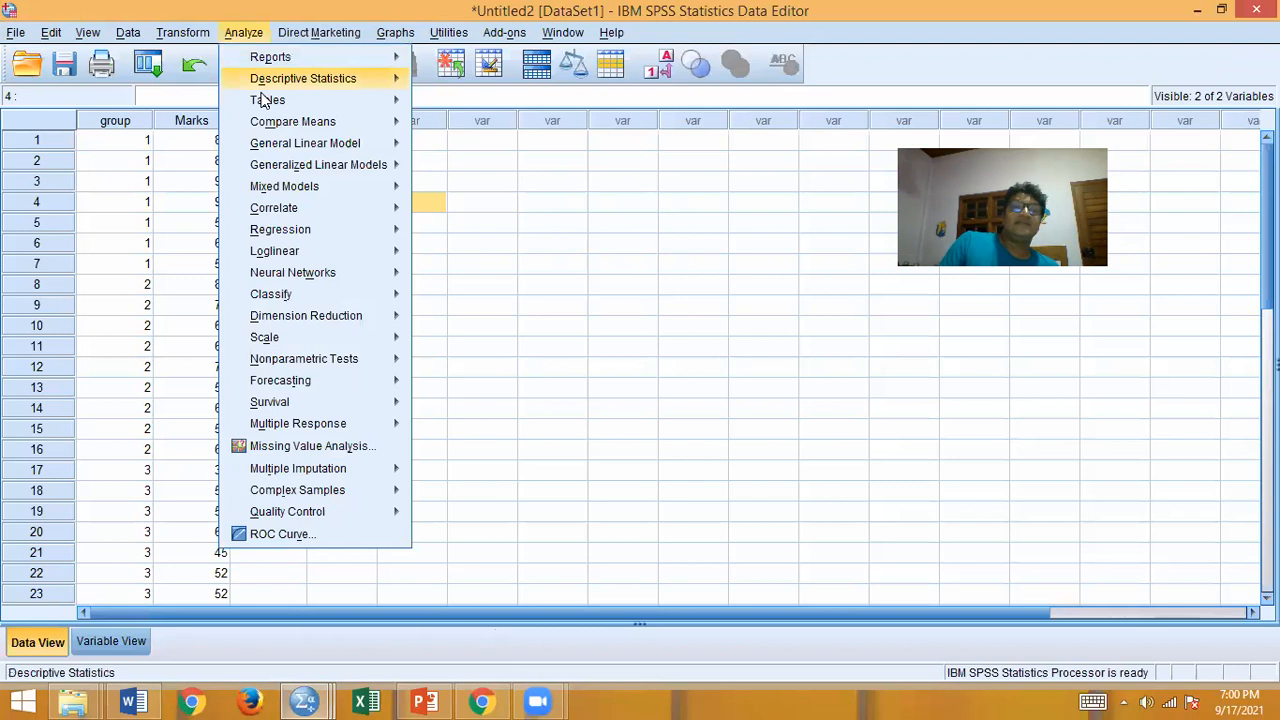
{"action": "mouse_move", "coordinate": [285, 122]}
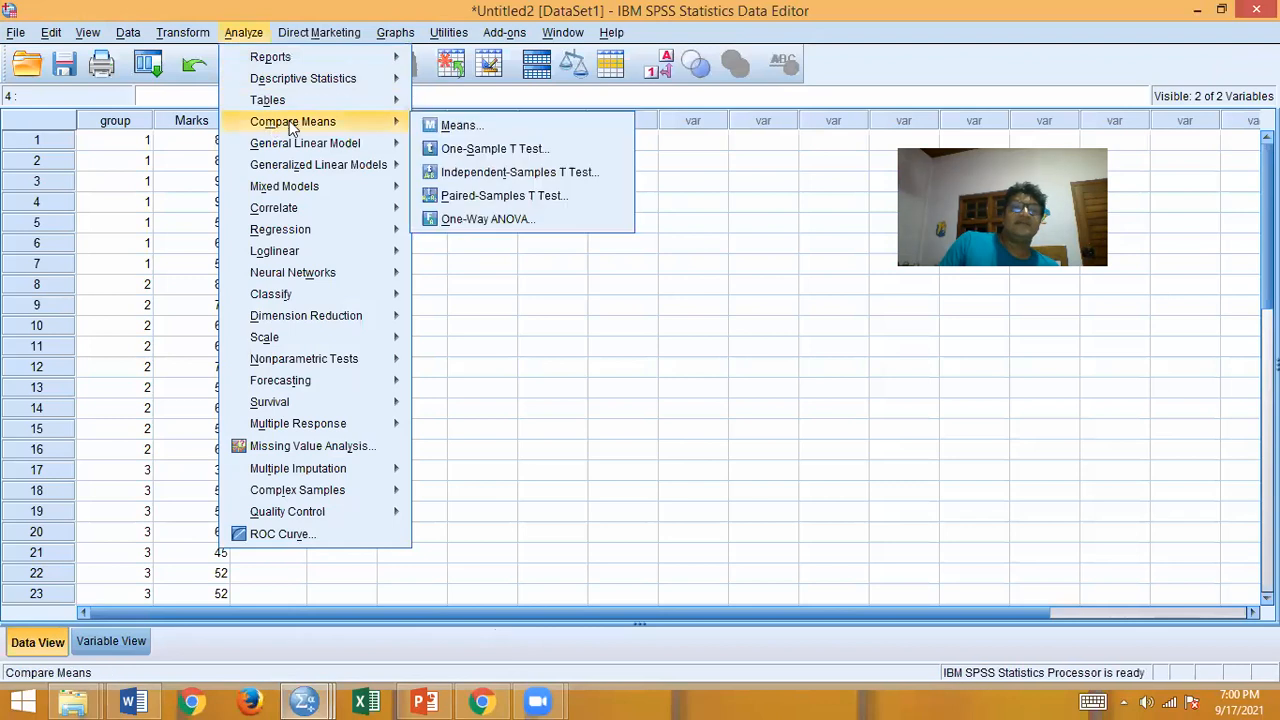
{"action": "left_click", "coordinate": [455, 218]}
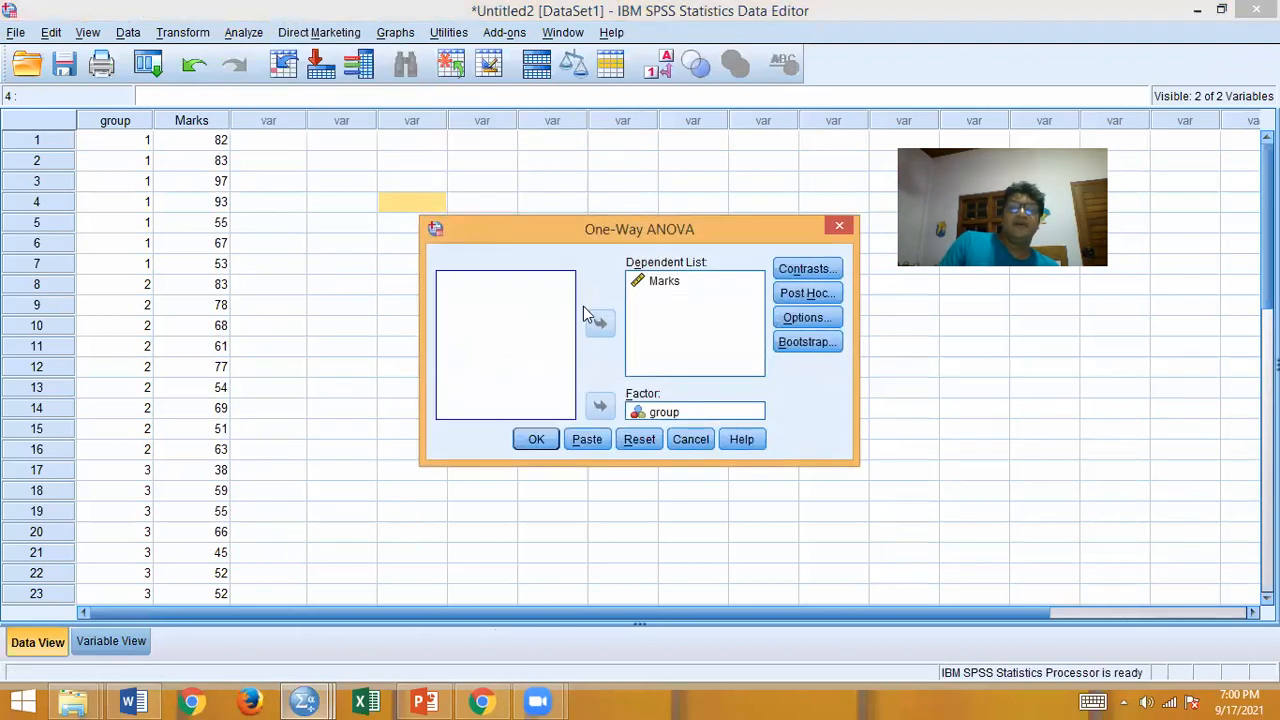
{"action": "left_click", "coordinate": [656, 288]}
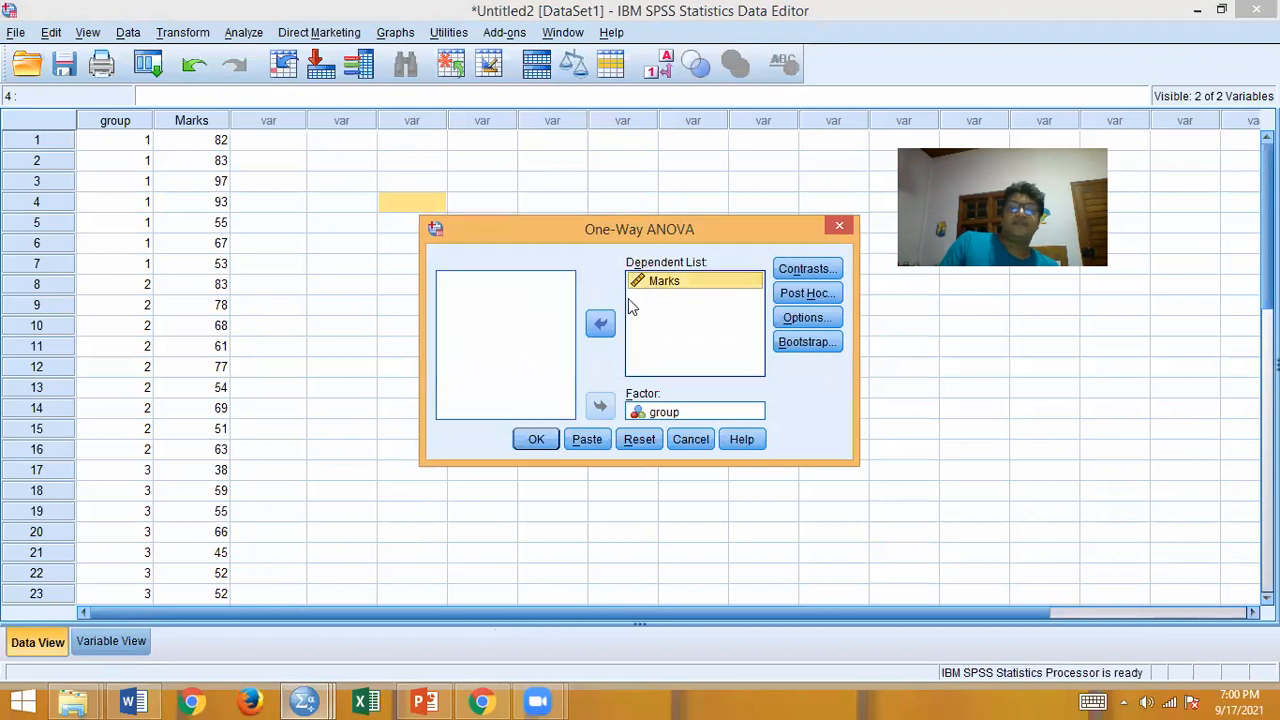
{"action": "left_click", "coordinate": [600, 323]}
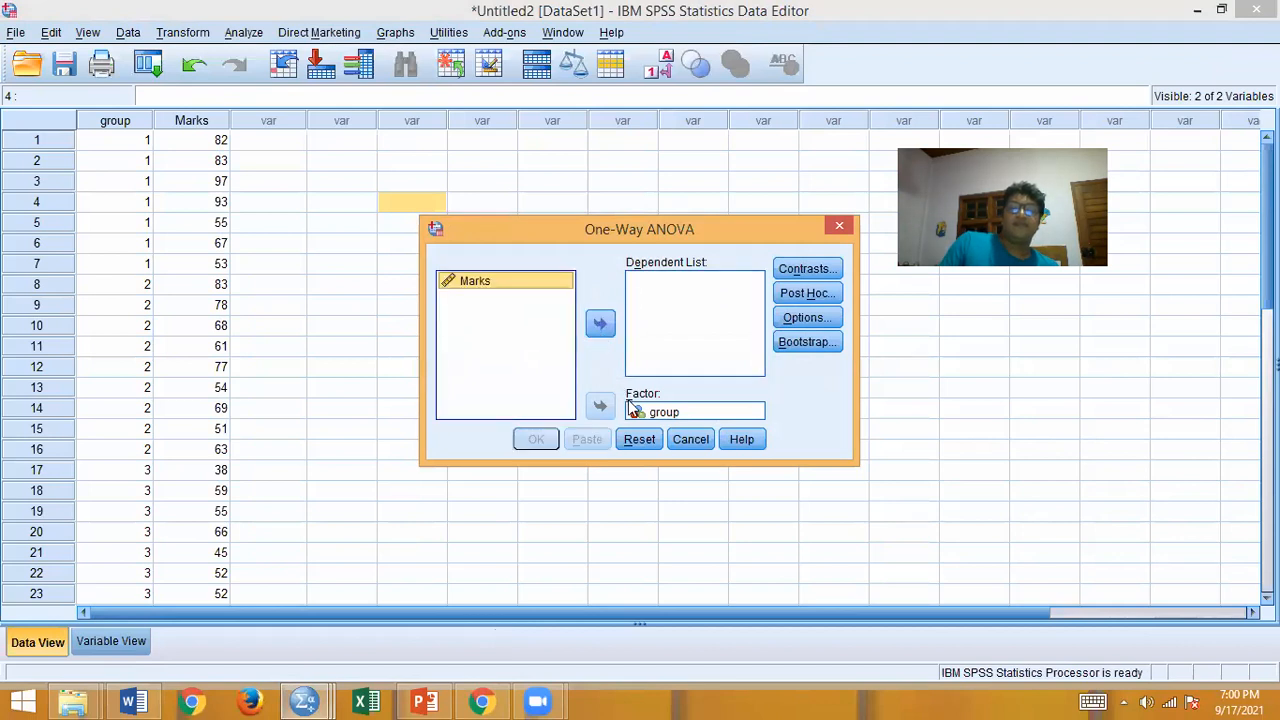
{"action": "left_click", "coordinate": [660, 411]}
{"action": "left_click", "coordinate": [600, 405]}
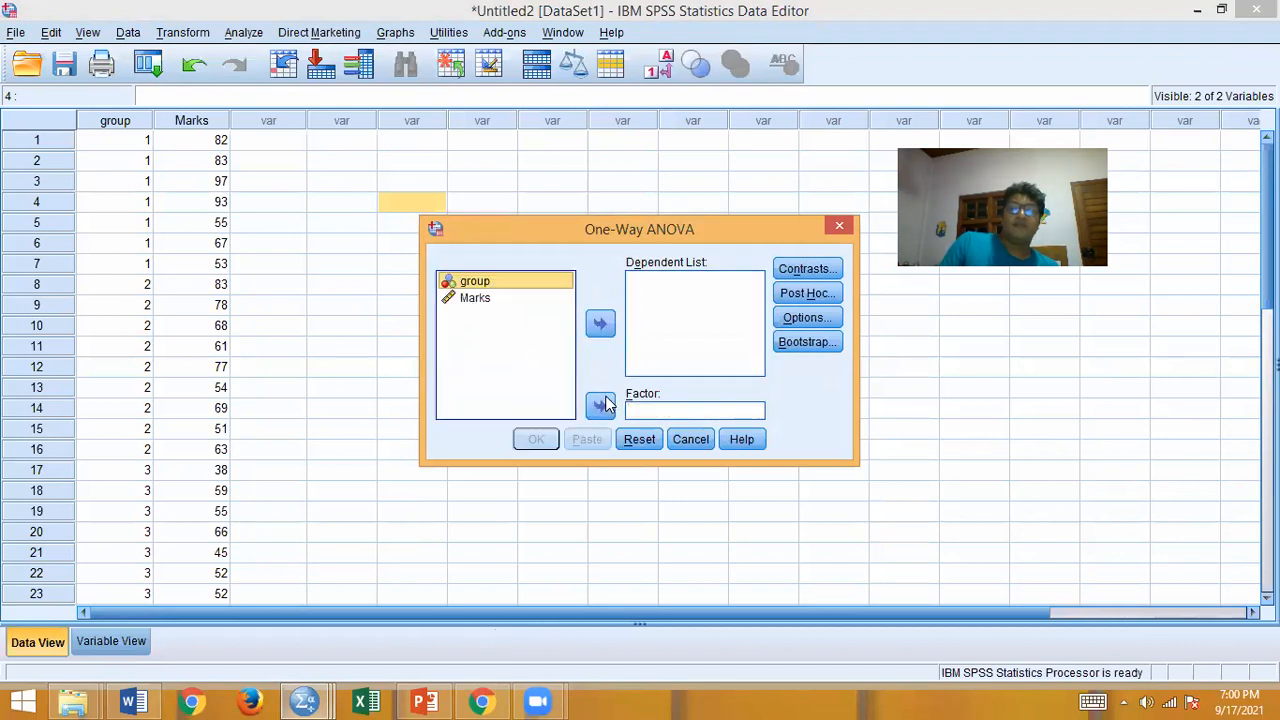
Step: Assign Marks as the dependent variable and group as the factor of the One-Way ANOVA
{"action": "left_click", "coordinate": [485, 303]}
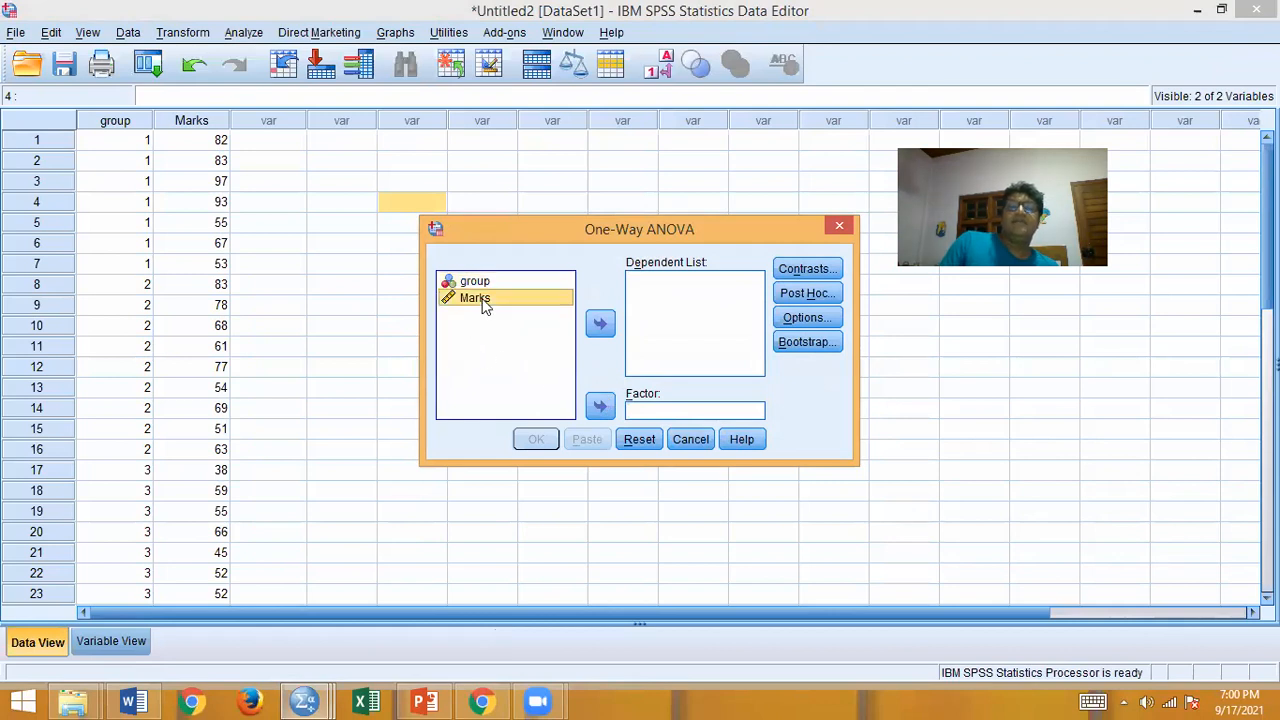
{"action": "left_click", "coordinate": [601, 328]}
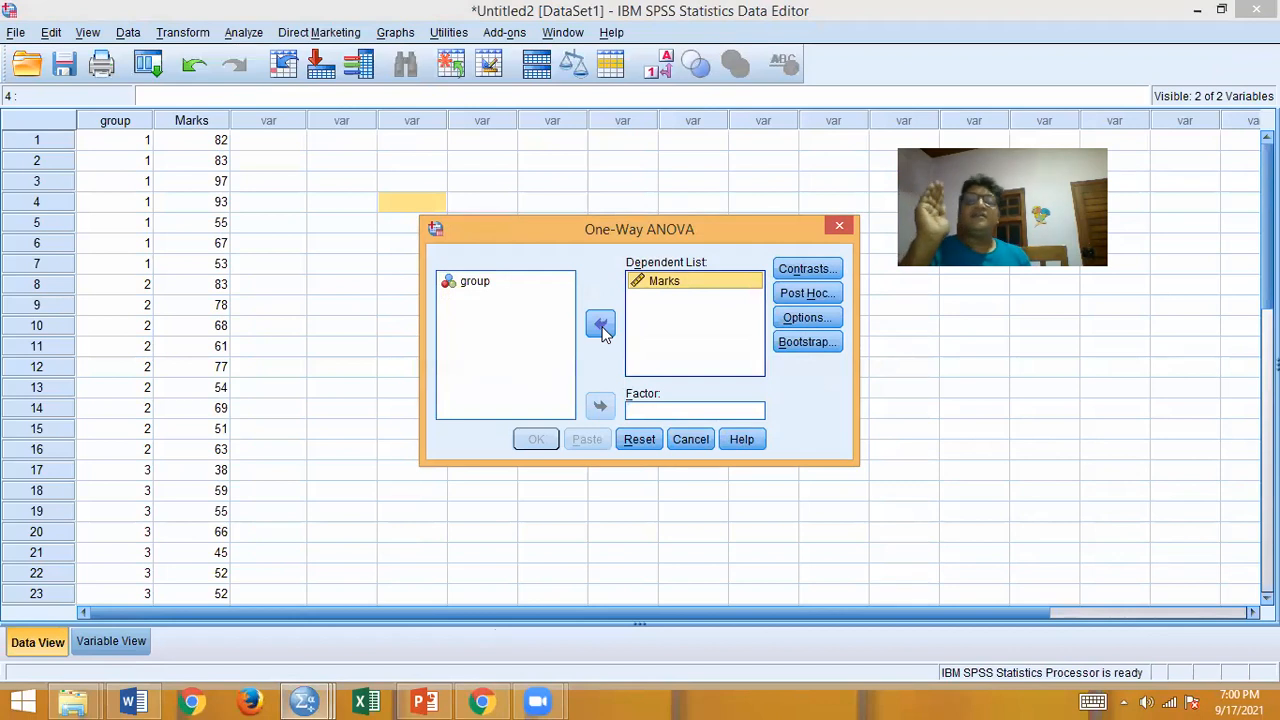
{"action": "left_click", "coordinate": [504, 284]}
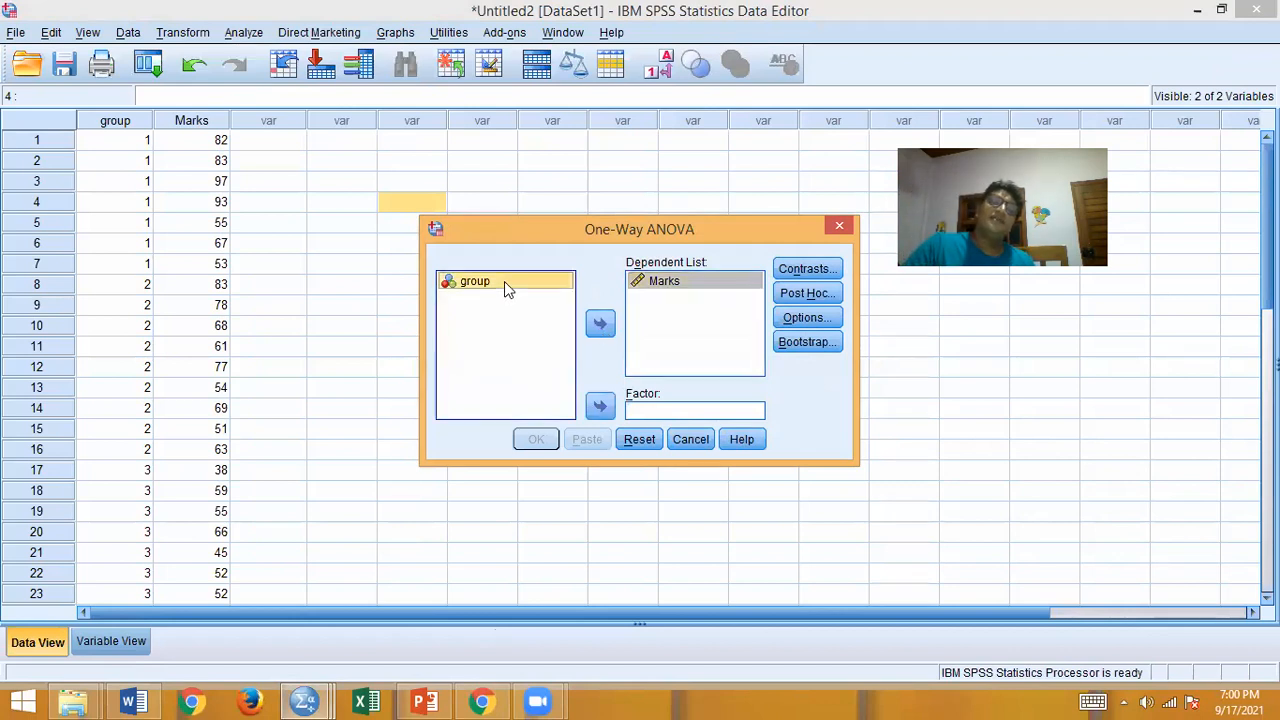
{"action": "left_click", "coordinate": [600, 414]}
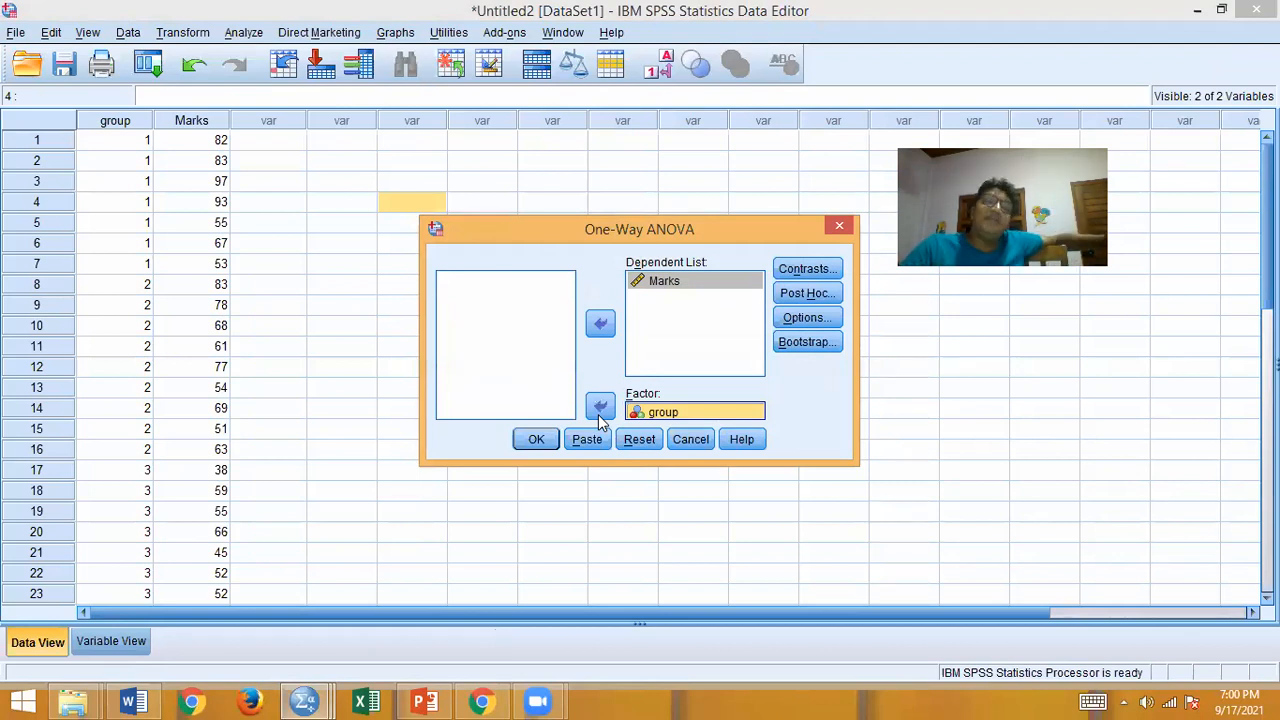
Step: Accept the One-Way ANOVA options with Descriptive, Homogeneity of variance test and Means plot enabled, and run the analysis
{"action": "left_click", "coordinate": [810, 319]}
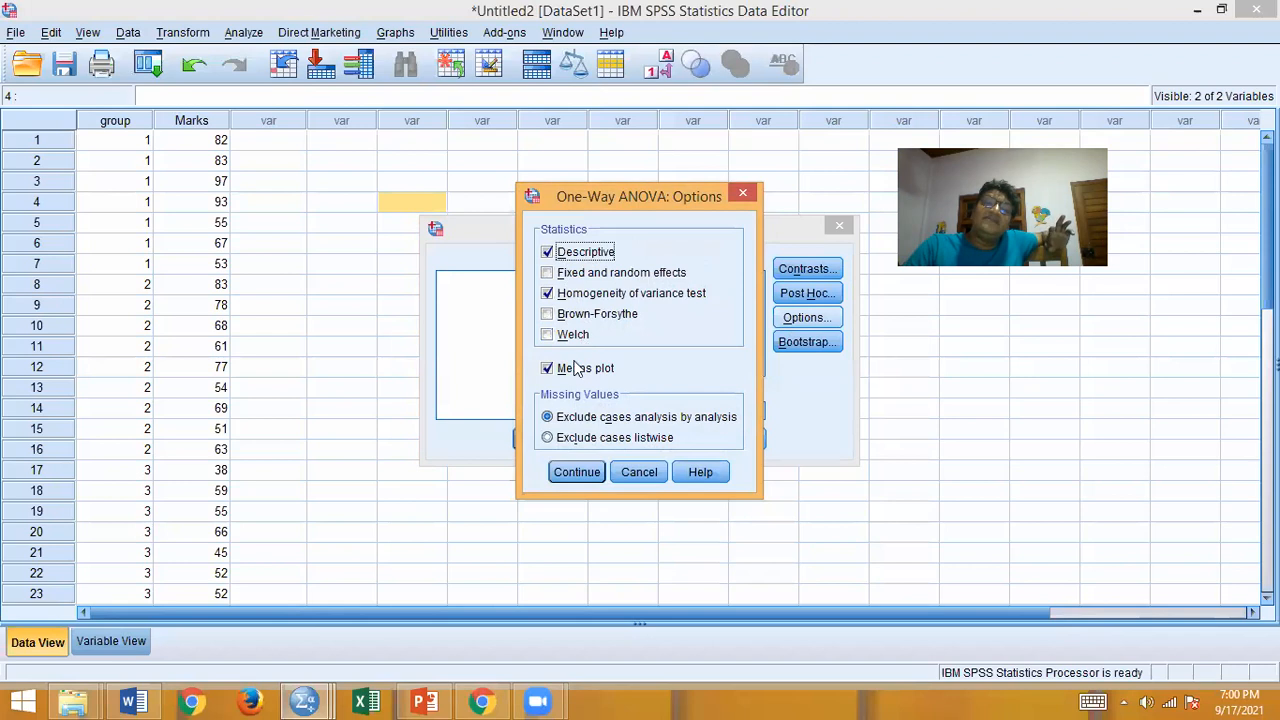
{"action": "left_click", "coordinate": [576, 472]}
{"action": "left_click", "coordinate": [532, 441]}
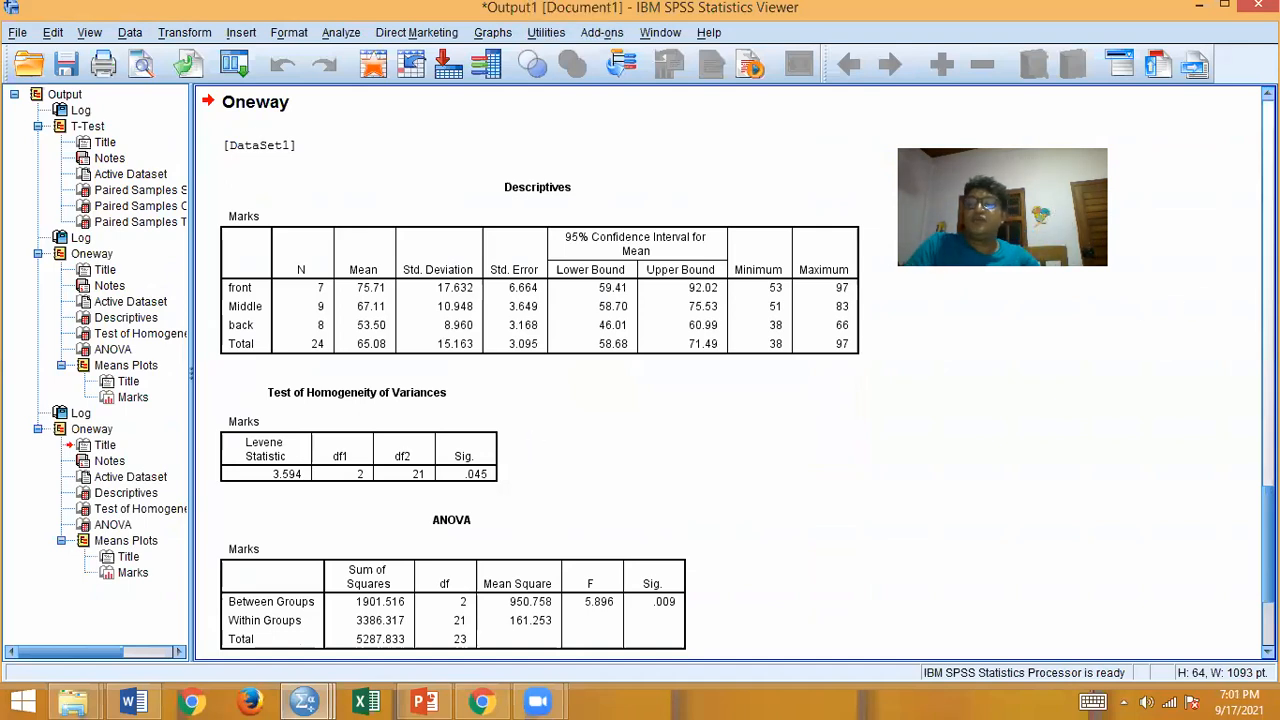
Step: Review the new Oneway output from the Descriptives, homogeneity and ANOVA tables down to the Means Plots
{"action": "scroll", "coordinate": [640, 370], "scroll_direction": "down", "scroll_amount": 2}
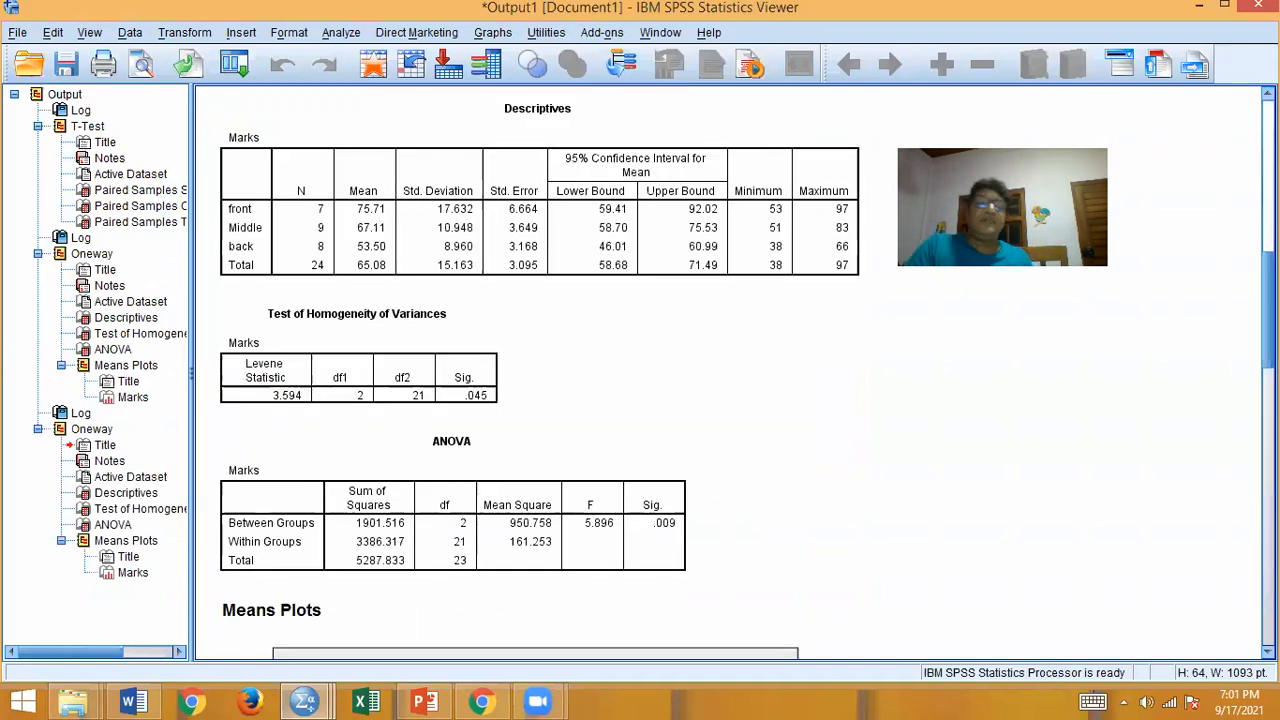
{"action": "scroll", "coordinate": [640, 370], "scroll_direction": "down", "scroll_amount": 15}
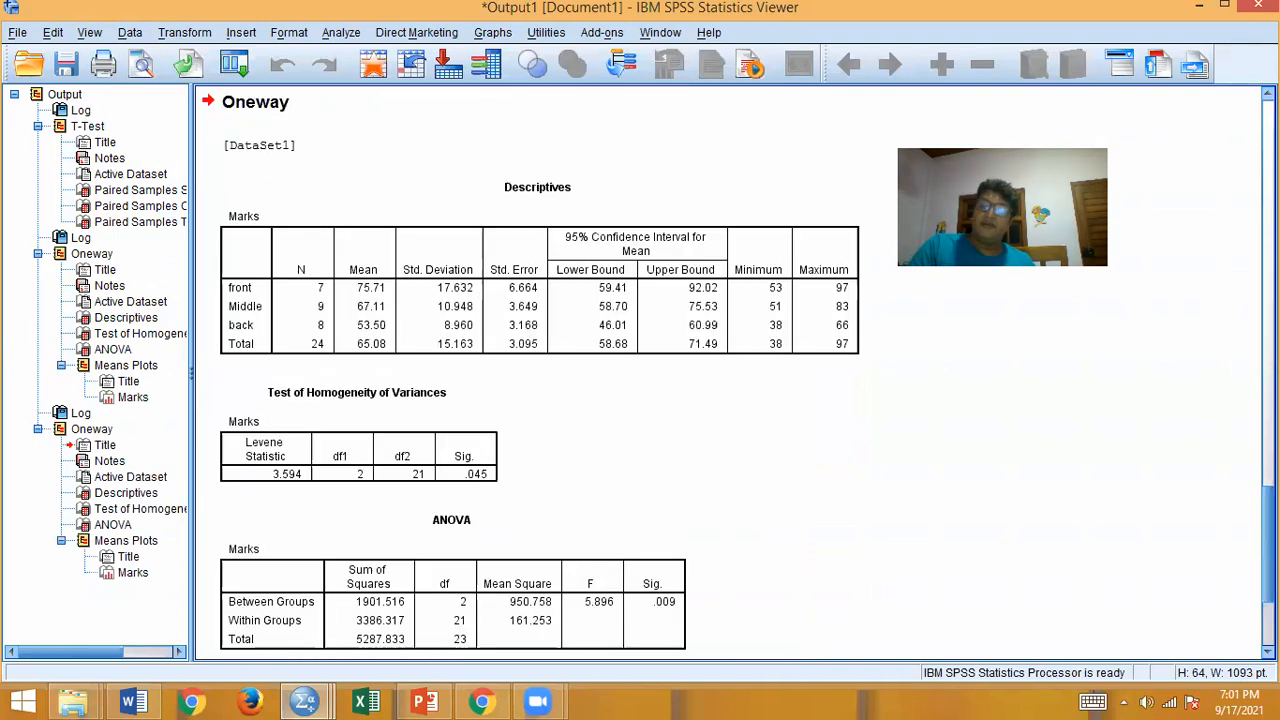
{"action": "scroll", "coordinate": [733, 376], "scroll_direction": "down", "scroll_amount": 1}
{"action": "scroll", "coordinate": [640, 372], "scroll_direction": "down", "scroll_amount": 10}
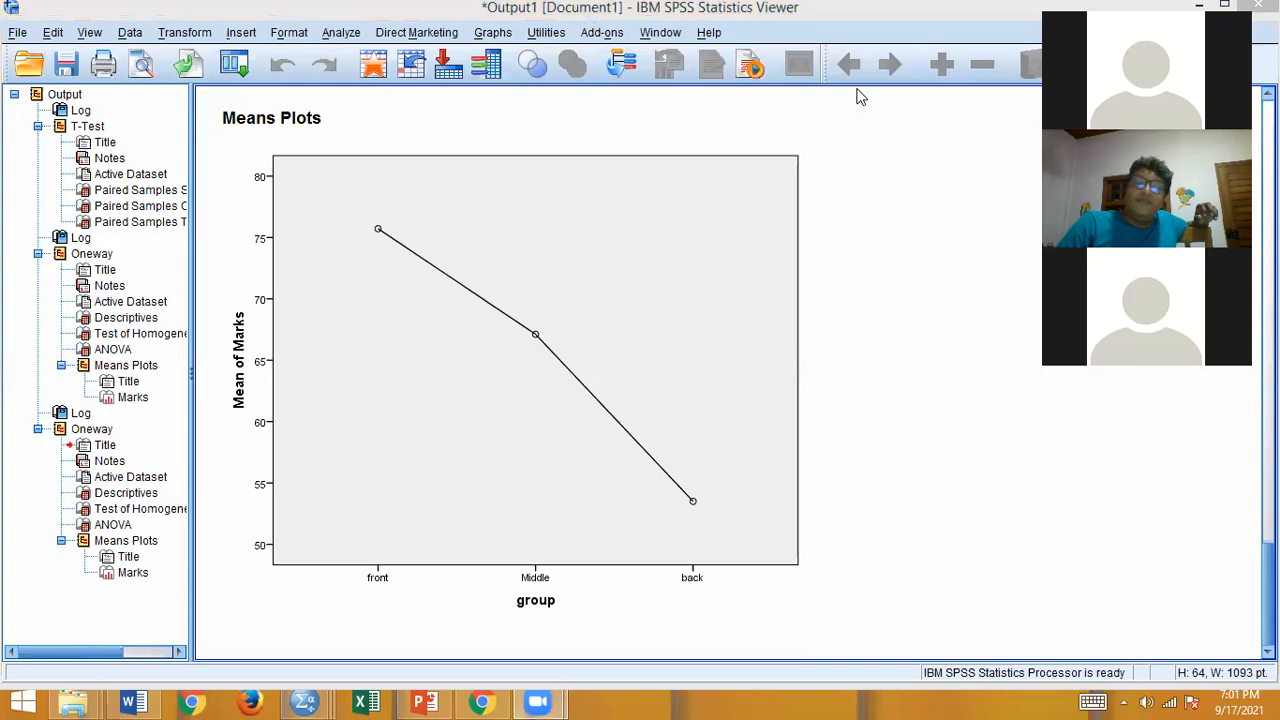
Step: Open the Means comparison procedure and select the group variable
{"action": "left_click", "coordinate": [342, 33]}
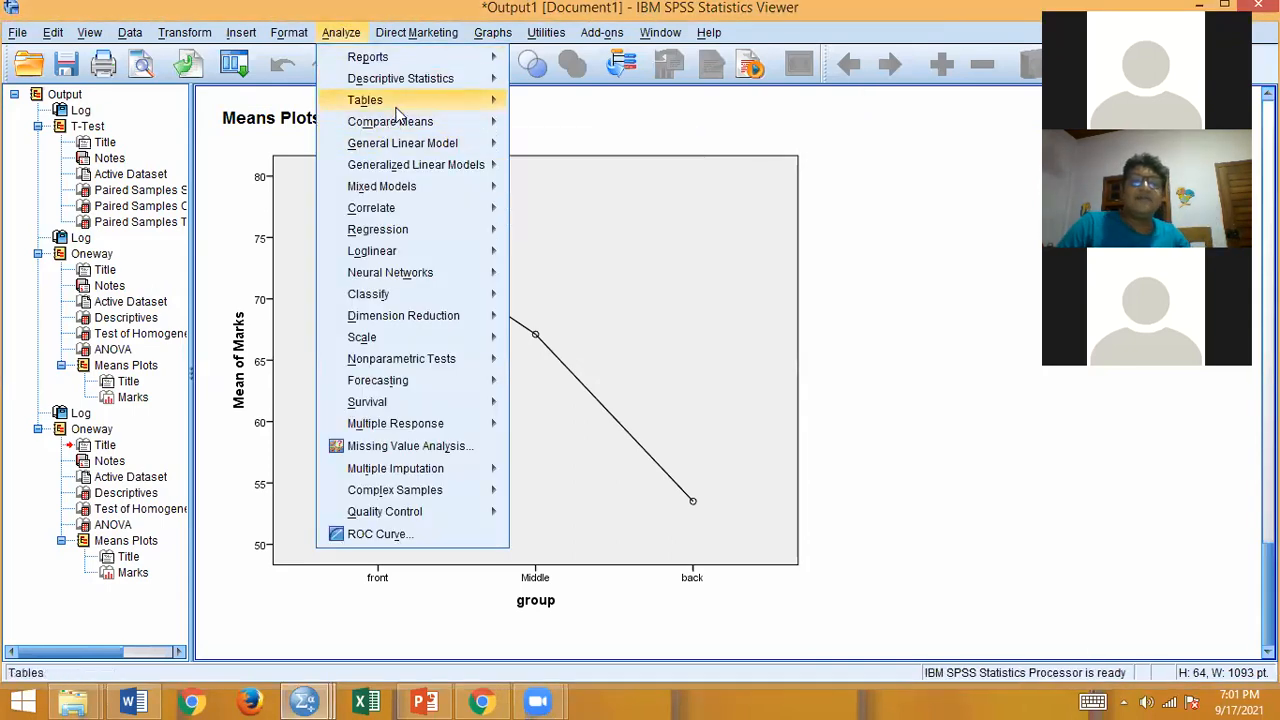
{"action": "mouse_move", "coordinate": [414, 120]}
{"action": "left_click", "coordinate": [525, 127]}
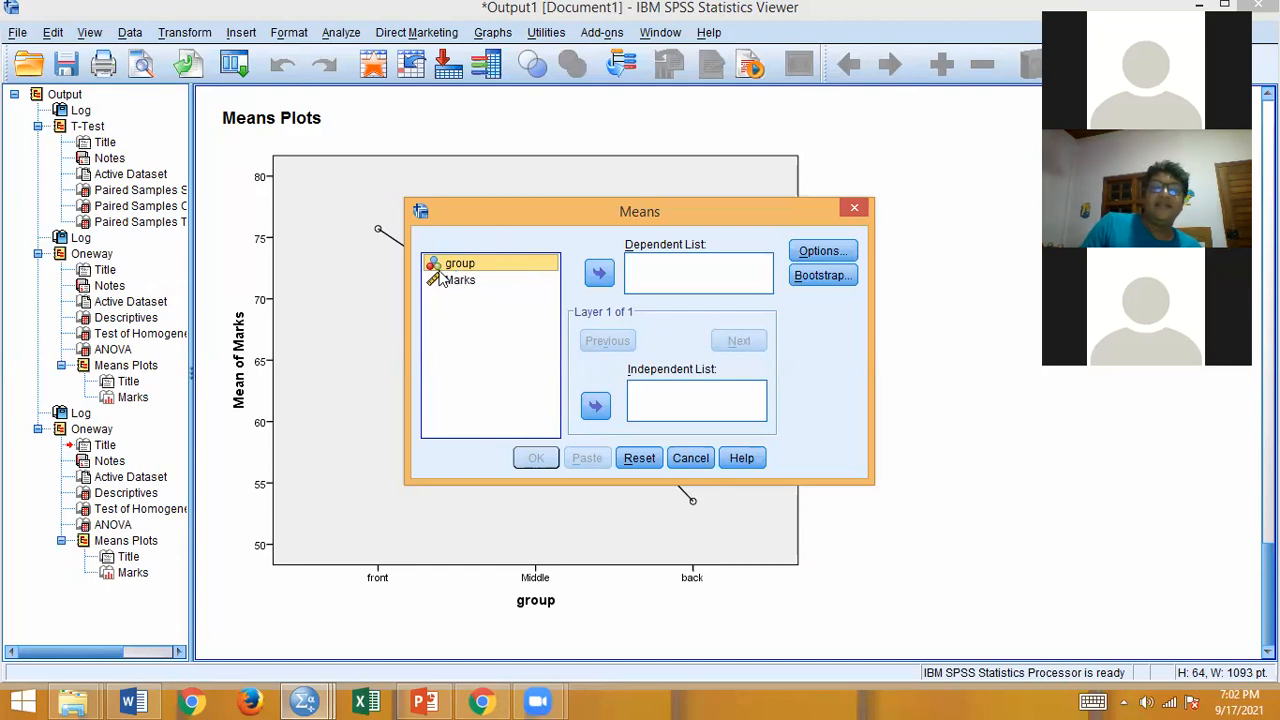
{"action": "left_click", "coordinate": [433, 270]}
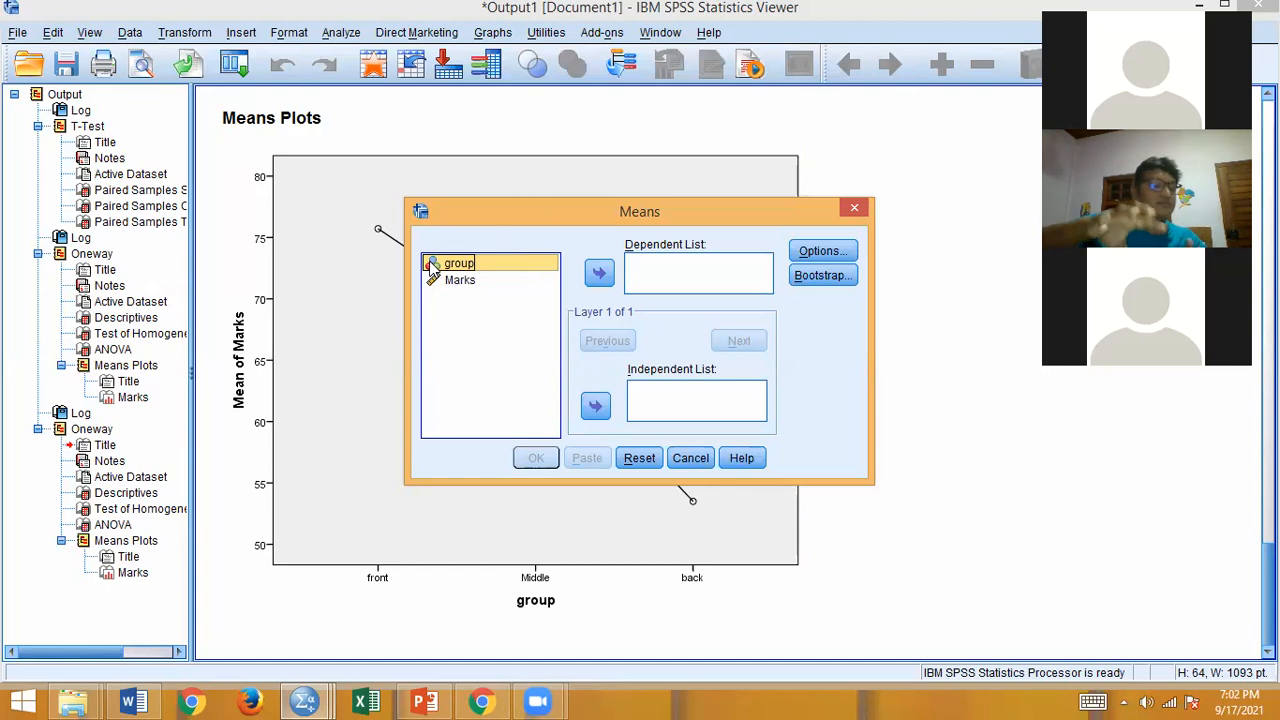